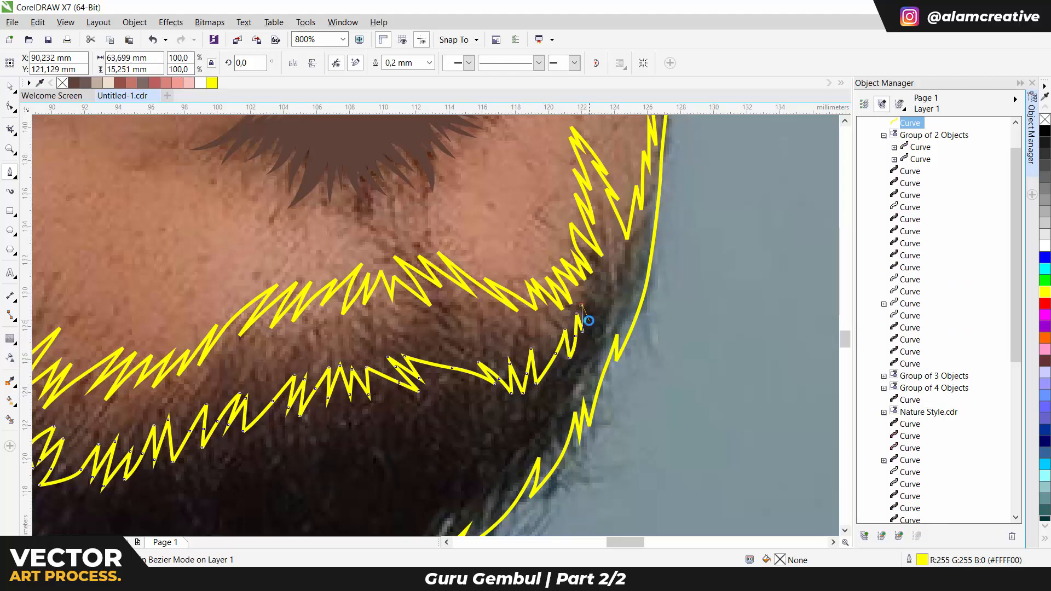
# Trace the inner beard shape with jagged hair tips up to the far cheek and close it loosely across the face and around the near jaw
pyautogui.scroll(2, 588, 327)
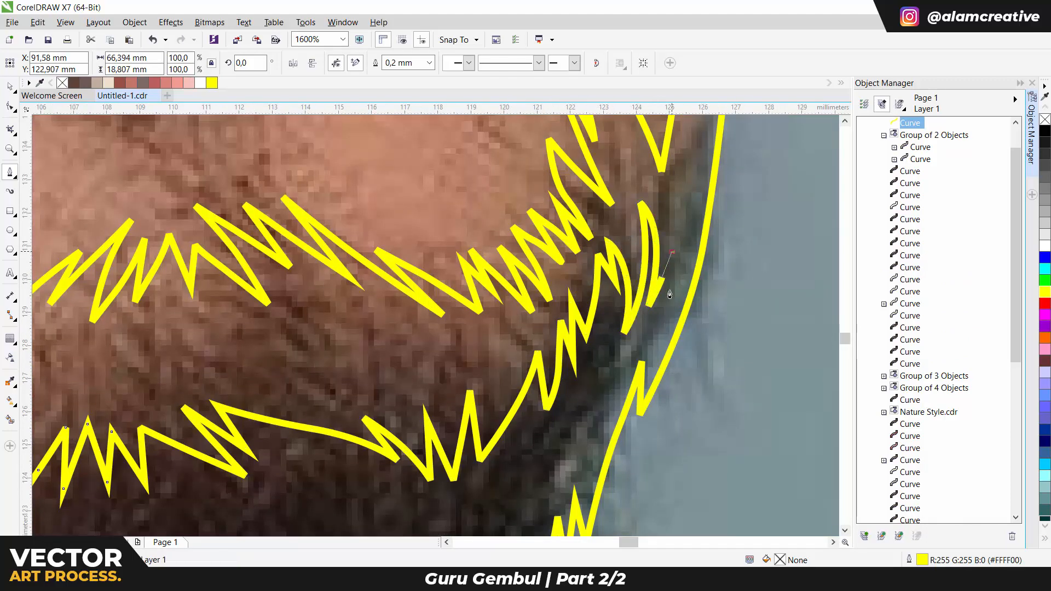
pyautogui.scroll(-3, 641, 433)
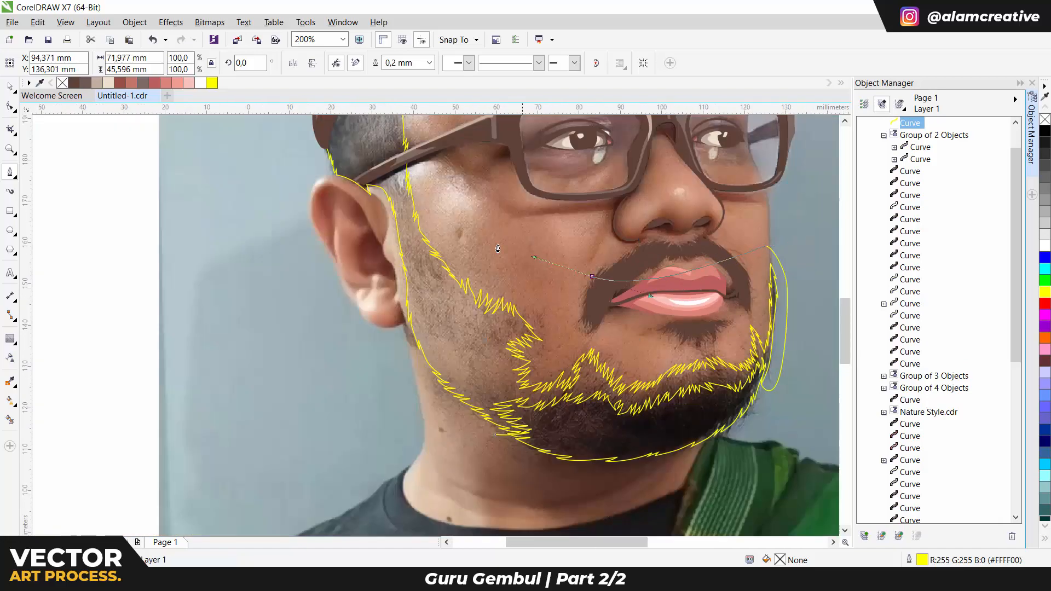
pyautogui.scroll(2, 486, 313)
pyautogui.scroll(-3, 486, 314)
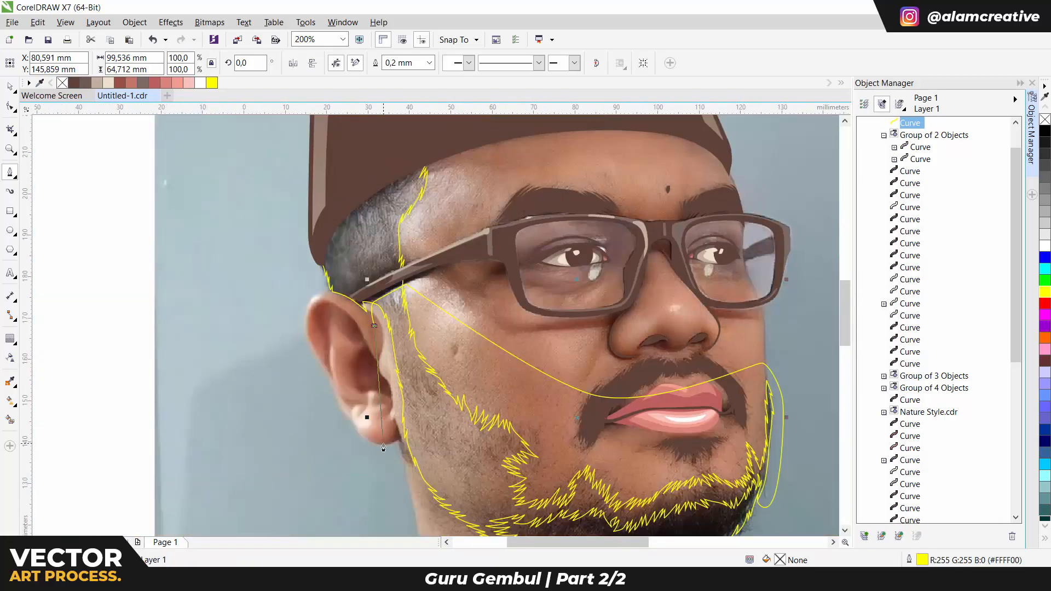
pyautogui.scroll(3, 465, 469)
pyautogui.scroll(2, 414, 434)
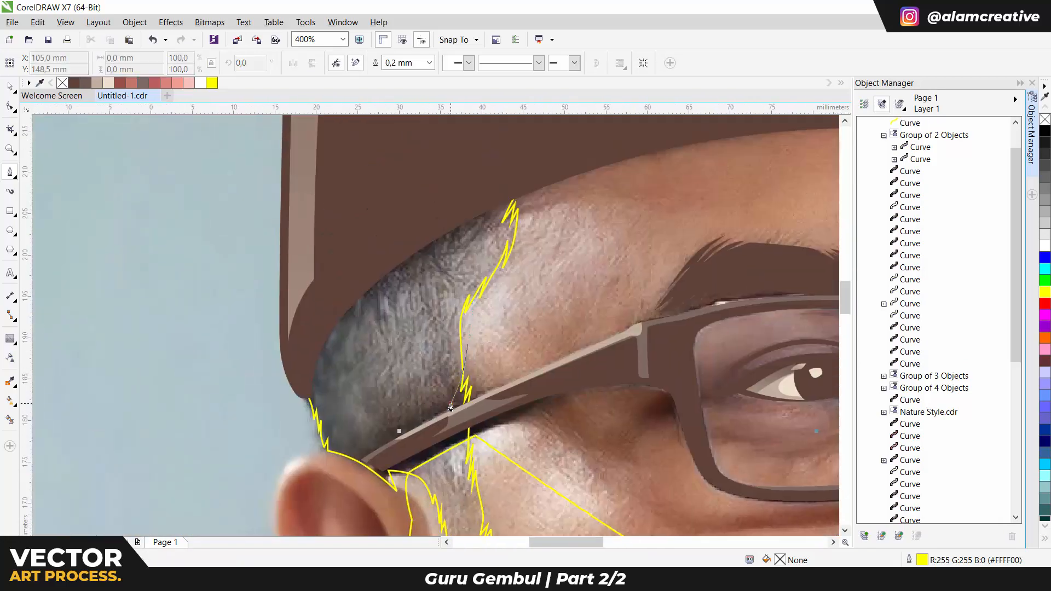
# Trace a closed inner hair shape with jagged tips at the temple, between the cap, the glasses arm and the top of the ear
pyautogui.scroll(1, 414, 434)
pyautogui.moveTo(453, 396); pyautogui.dragTo(407, 423)
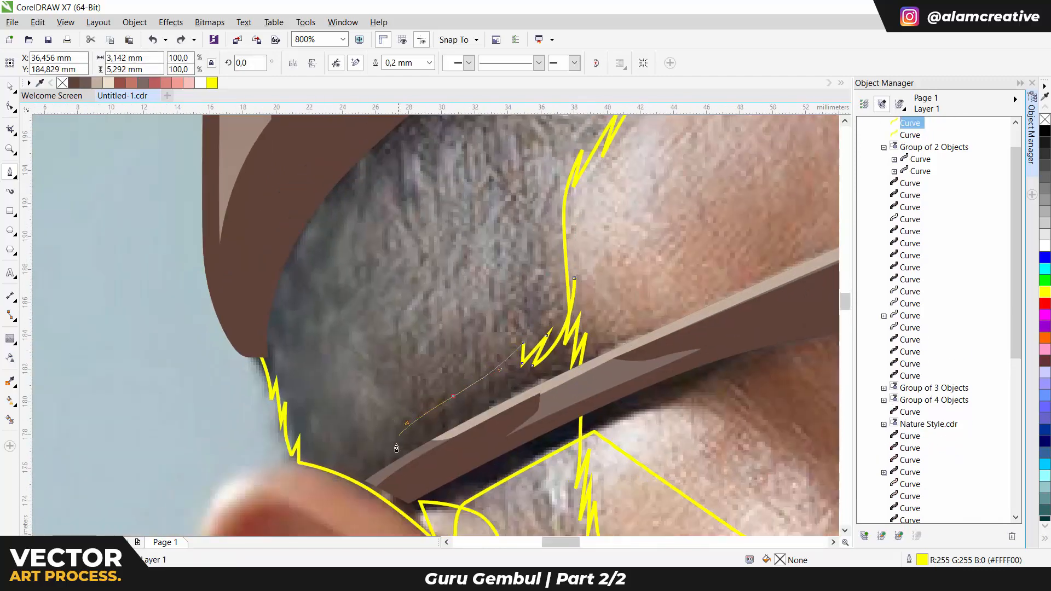
pyautogui.click(397, 448)
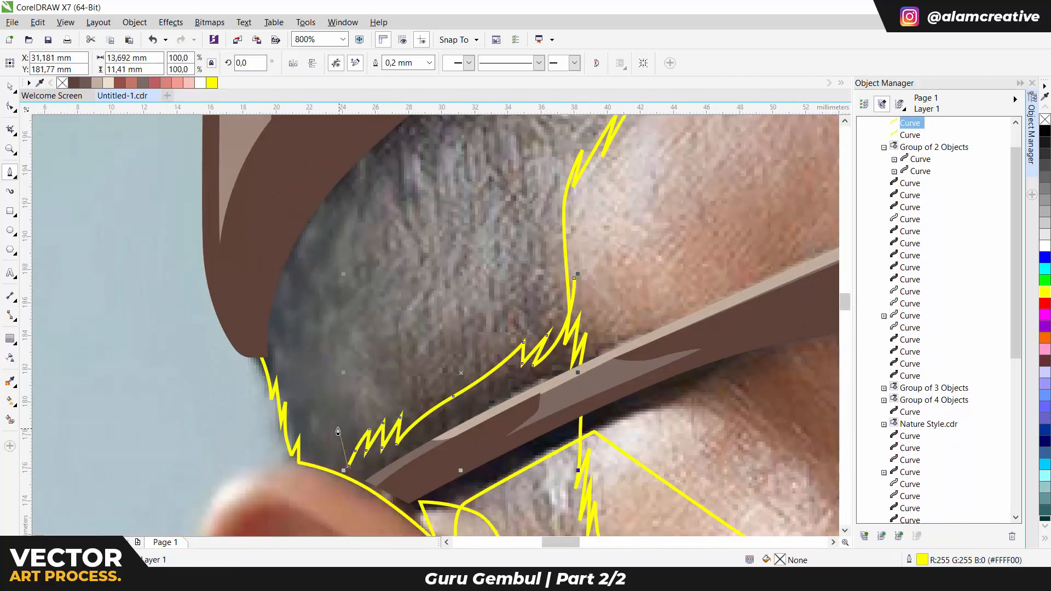
pyautogui.scroll(3, 300, 373)
pyautogui.moveTo(335, 334); pyautogui.dragTo(331, 389)
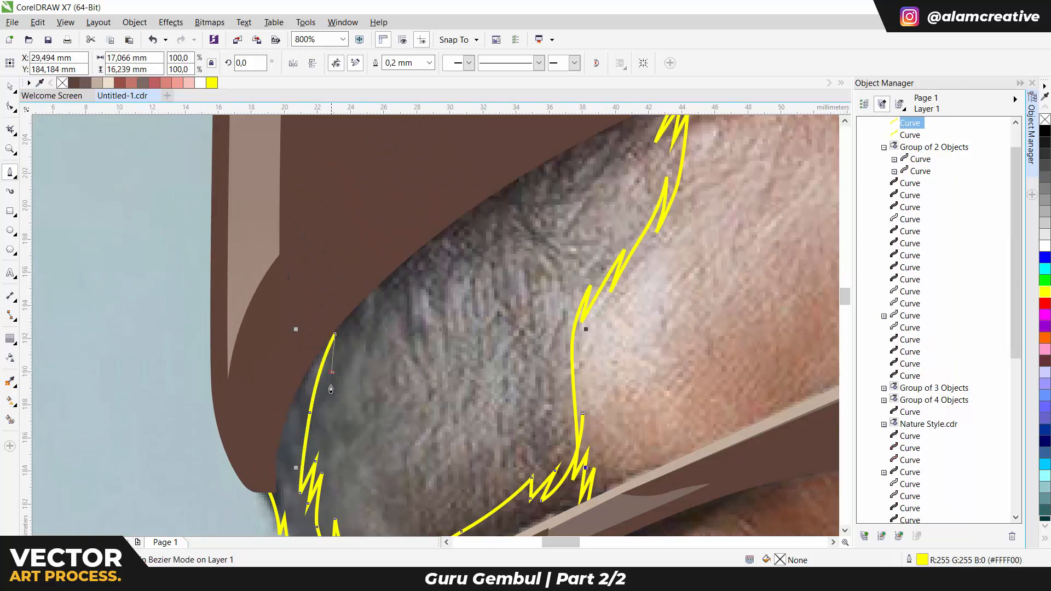
pyautogui.click(458, 254)
pyautogui.click(454, 284)
pyautogui.scroll(3, 435, 361)
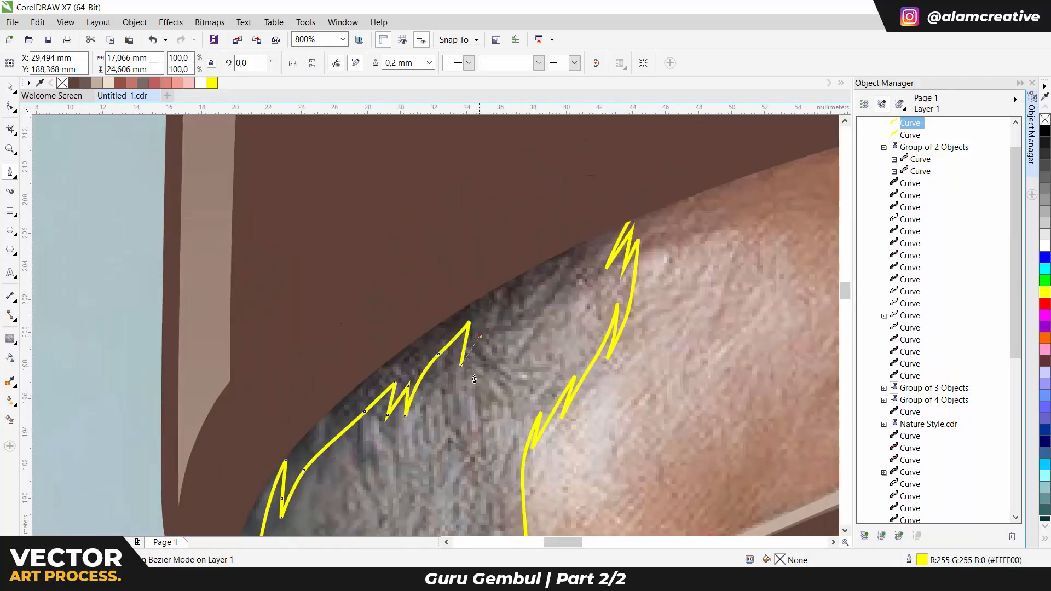
pyautogui.press('space')
pyautogui.scroll(-4, 600, 221)
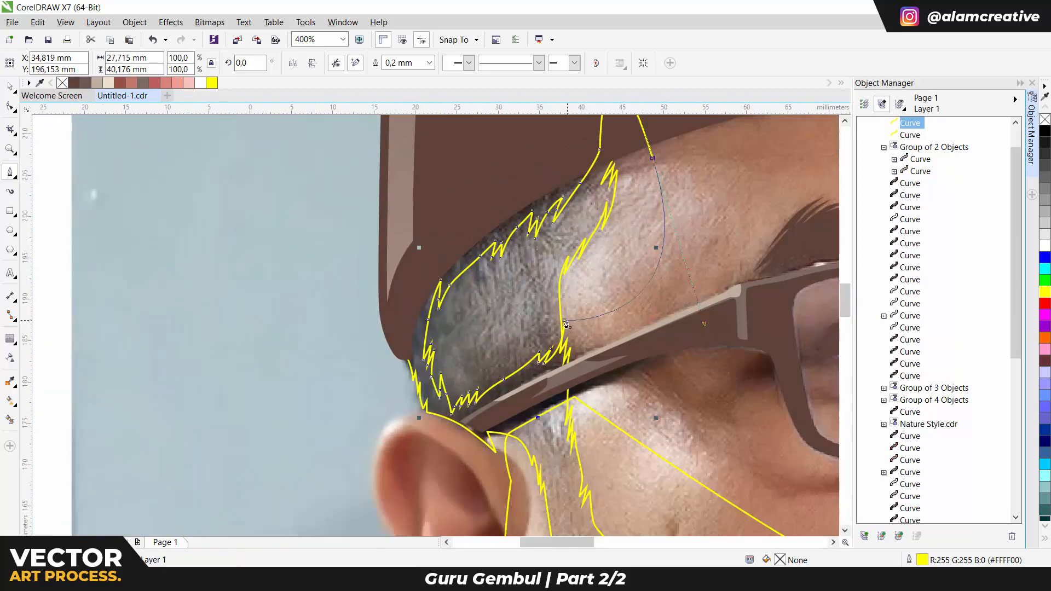
# Group the inner beard and hair shapes, clip them to the outer beard and hair outline, and place them behind the facial features
pyautogui.scroll(-2, 582, 362)
pyautogui.hotkey('ctrl', 'g')
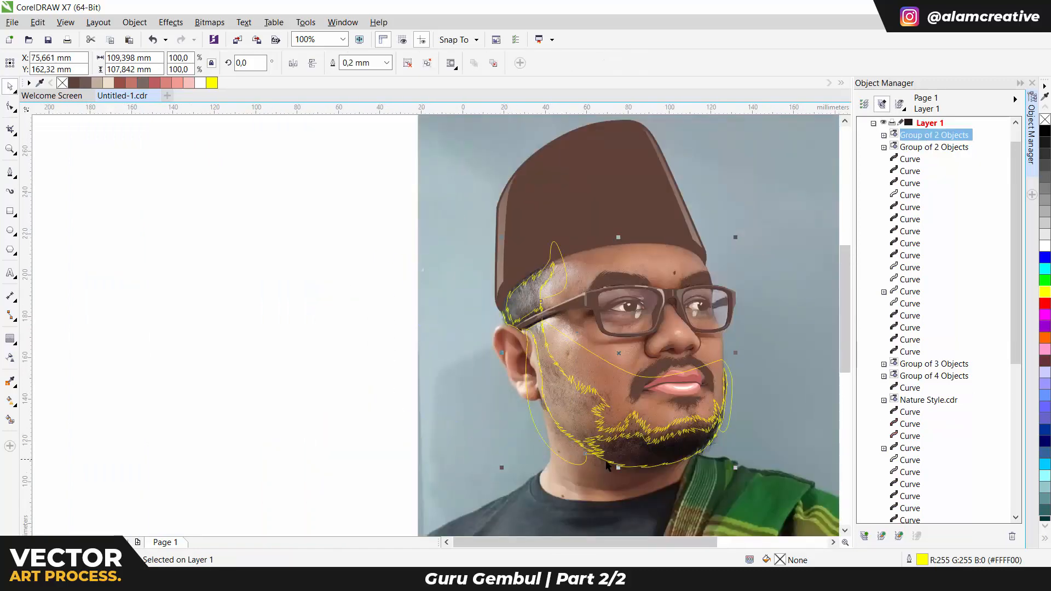
pyautogui.hotkey('shift', 'pagedown')
pyautogui.hotkey('shift', 'pageup')
pyautogui.press('Escape')
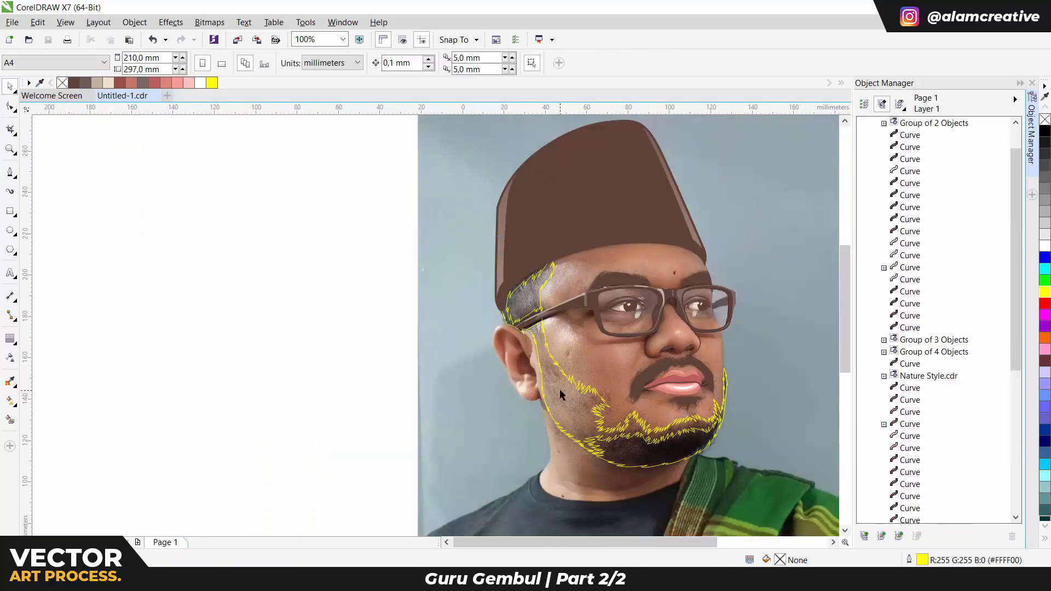
pyautogui.hotkey('ctrl', 'z')
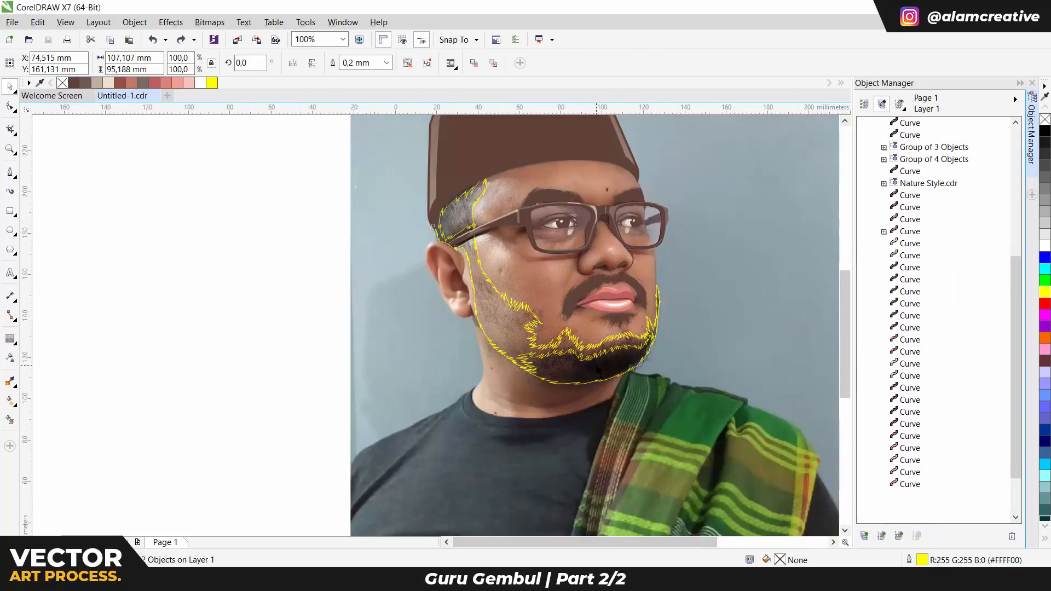
# Fill the outer beard and hair shape greyish brown and the inner shapes dark brown, without outlines
pyautogui.click(481, 292)
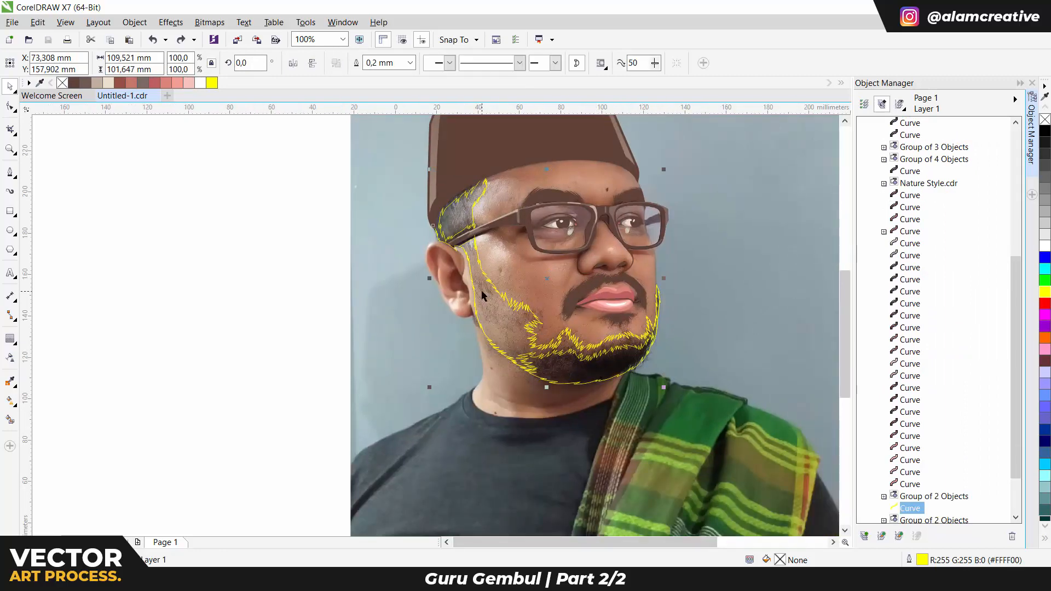
pyautogui.click(484, 293)
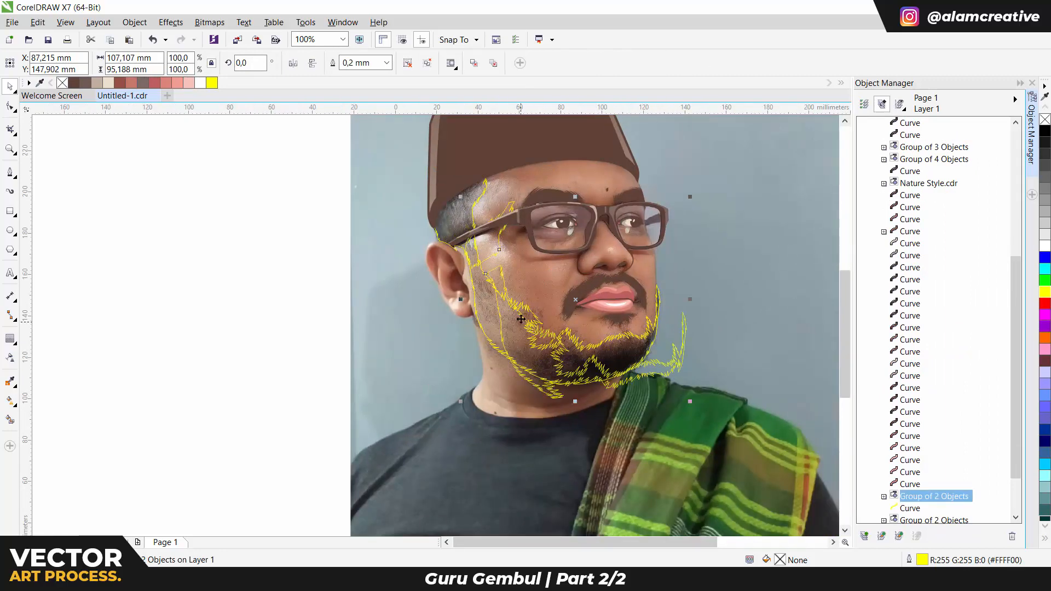
pyautogui.click(142, 83)
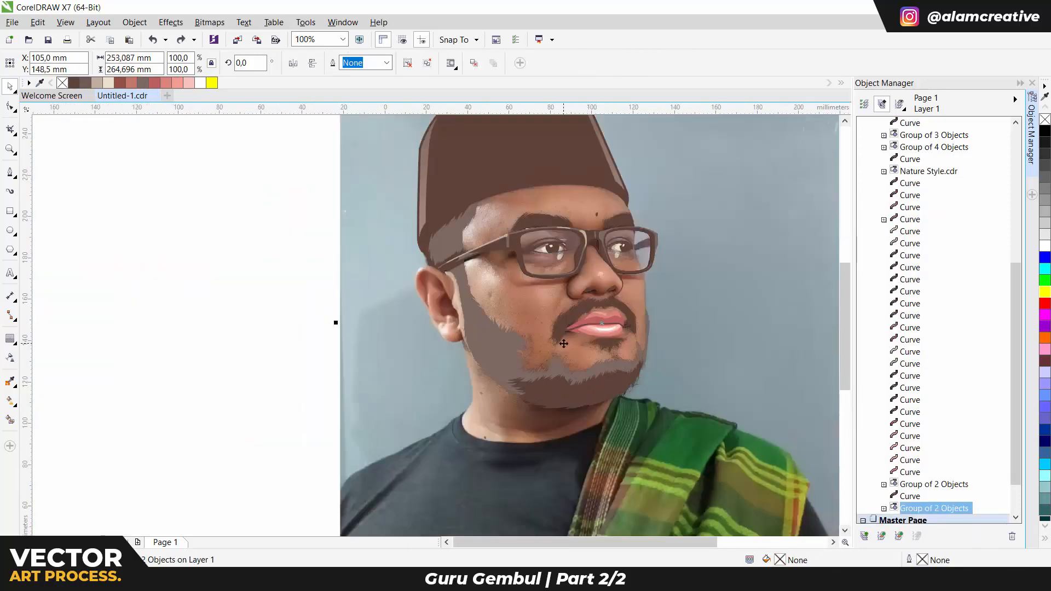
# Start the head outline with the Pen tool, tracing the far side of the face from the forehead down to the jaw
pyautogui.scroll(3, 672, 207)
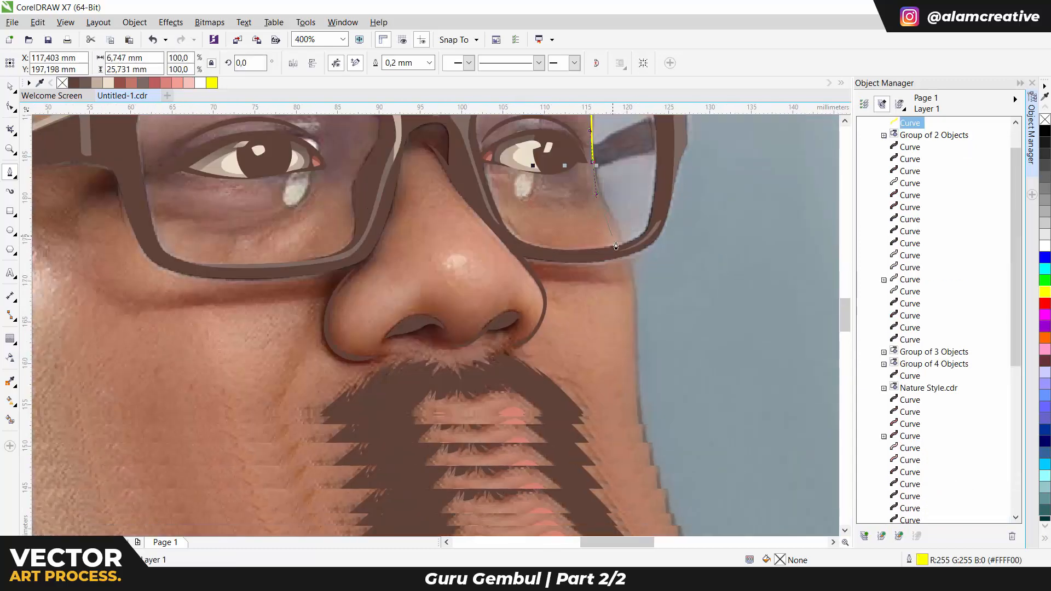
pyautogui.scroll(-10, 616, 247)
pyautogui.click(633, 191)
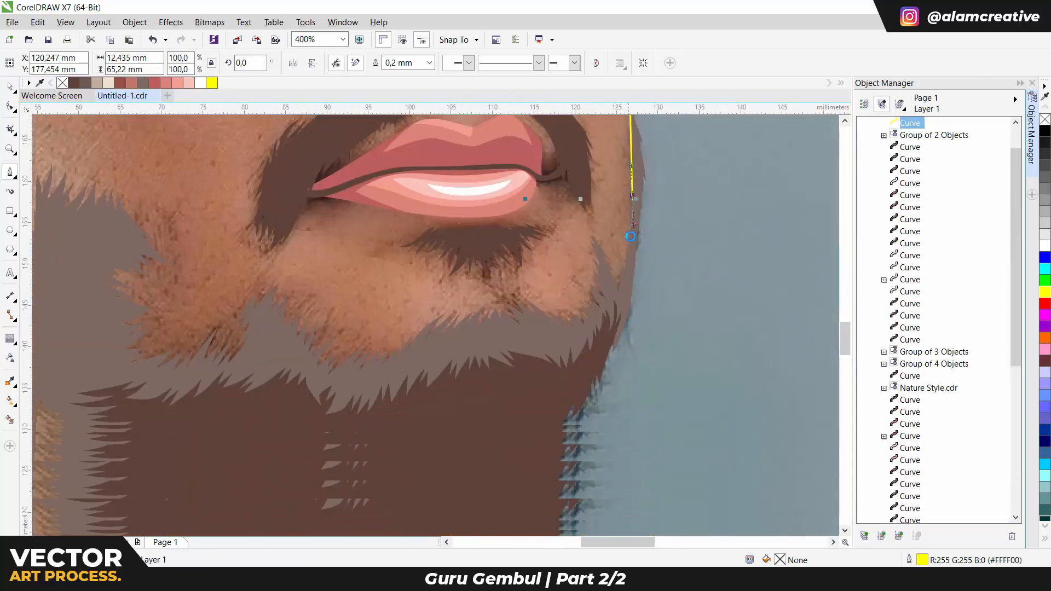
pyautogui.moveTo(616, 317); pyautogui.dragTo(601, 343)
pyautogui.scroll(-3, 492, 356)
pyautogui.hscroll(-3, 493, 356)
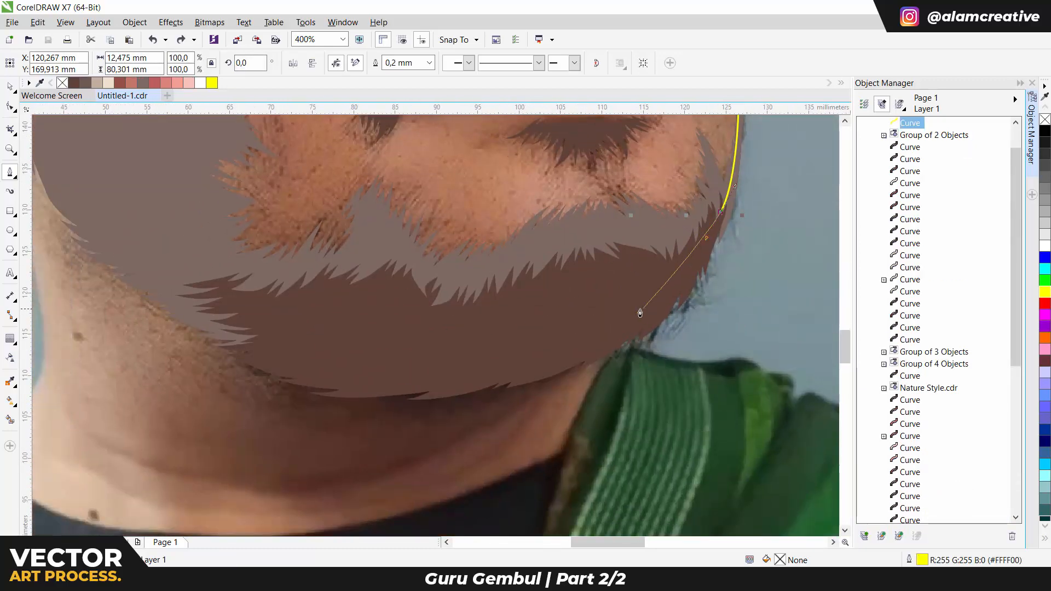
pyautogui.click(640, 313)
# Continue the head outline from the jaw under the beard and along the green shawl to the shirt collar
pyautogui.scroll(-3, 619, 290)
pyautogui.hscroll(-1, 619, 290)
pyautogui.scroll(-3, 592, 368)
pyautogui.hscroll(-2, 592, 368)
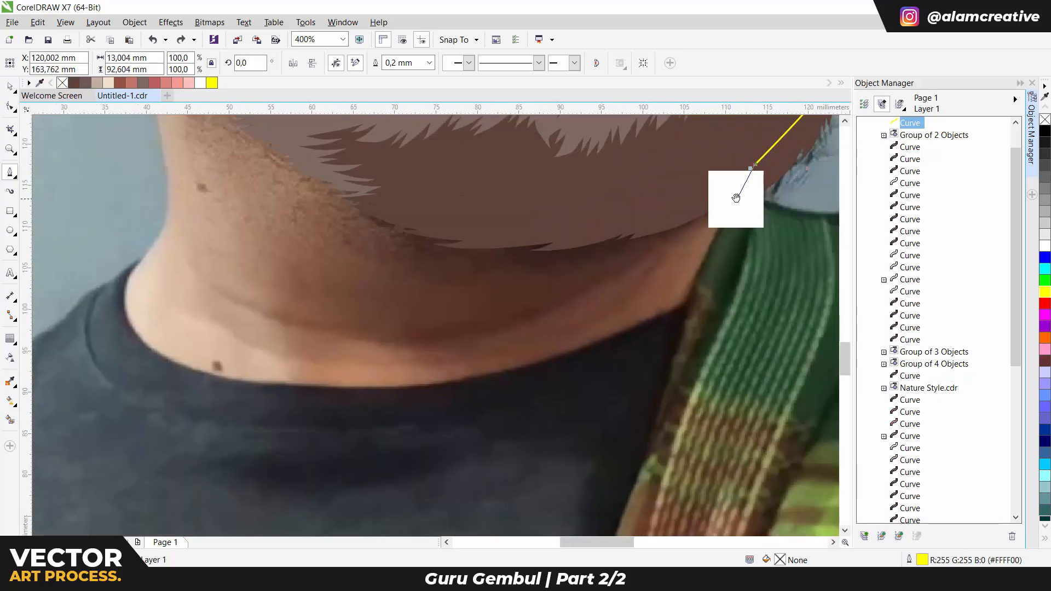
pyautogui.scroll(2, 675, 310)
pyautogui.scroll(-2, 647, 366)
pyautogui.scroll(-2, 648, 366)
pyautogui.hscroll(-2, 648, 366)
pyautogui.click(742, 269)
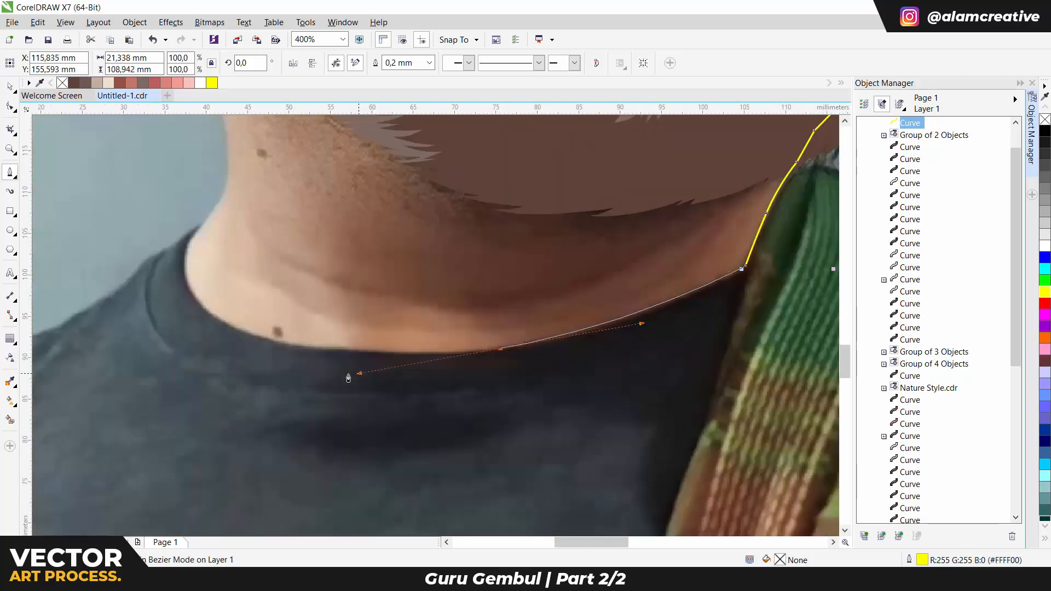
# Trace the head outline along the shirt's neckline and up the near side of the neck to the earlobe
pyautogui.moveTo(489, 348); pyautogui.dragTo(355, 361)
pyautogui.scroll(1, 355, 361)
pyautogui.hscroll(-2, 355, 361)
pyautogui.moveTo(204, 305); pyautogui.dragTo(175, 278)
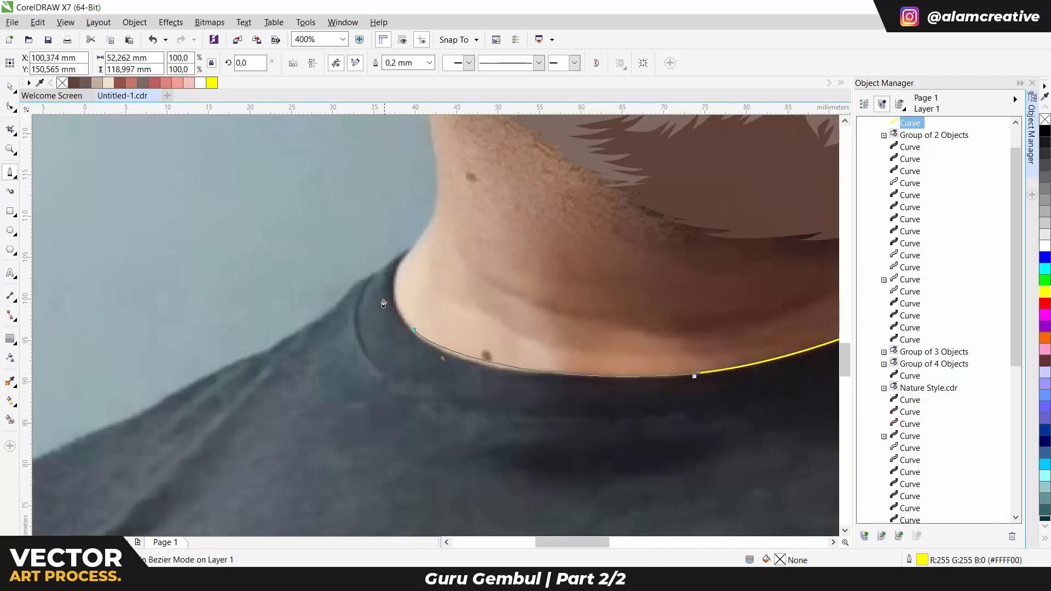
pyautogui.moveTo(382, 298); pyautogui.dragTo(382, 296)
pyautogui.scroll(1, 402, 303)
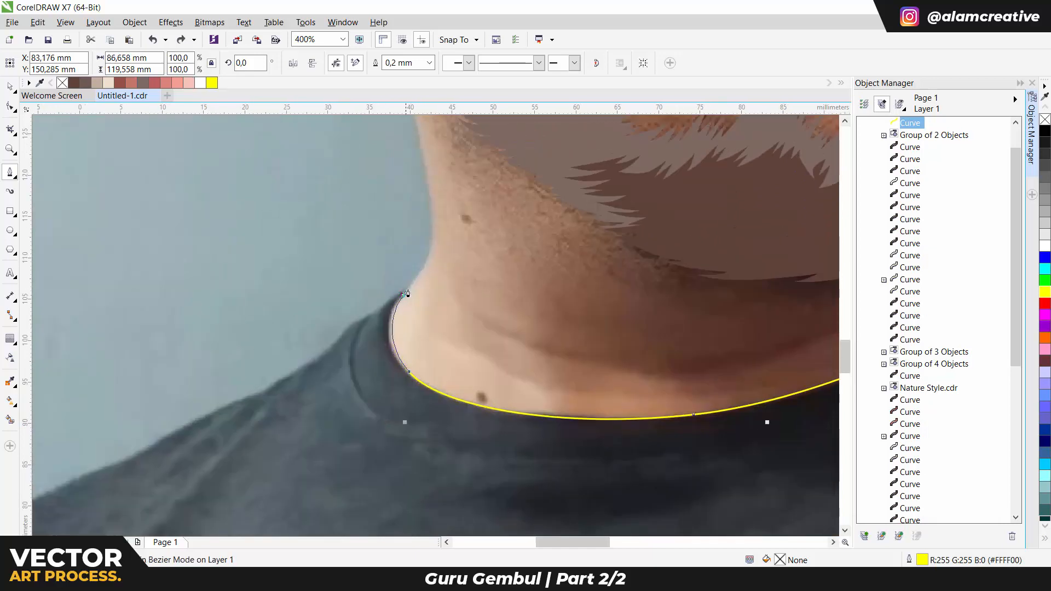
pyautogui.moveTo(431, 254); pyautogui.dragTo(434, 238)
pyautogui.scroll(4, 443, 312)
pyautogui.hscroll(-1, 444, 312)
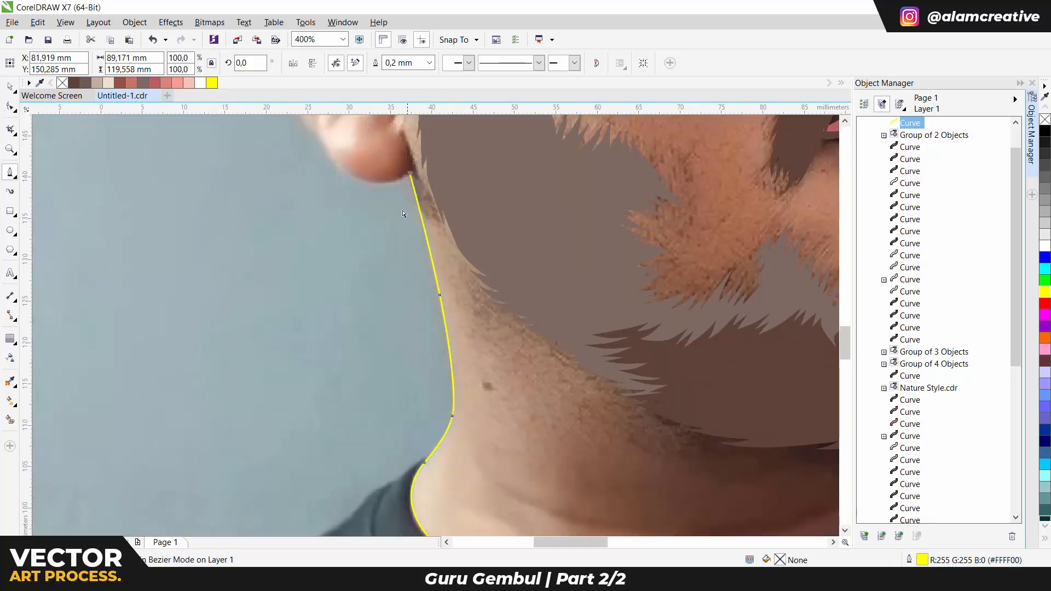
# Trace the head outline around the earlobe and up the outer edge of the ear
pyautogui.scroll(2, 406, 191)
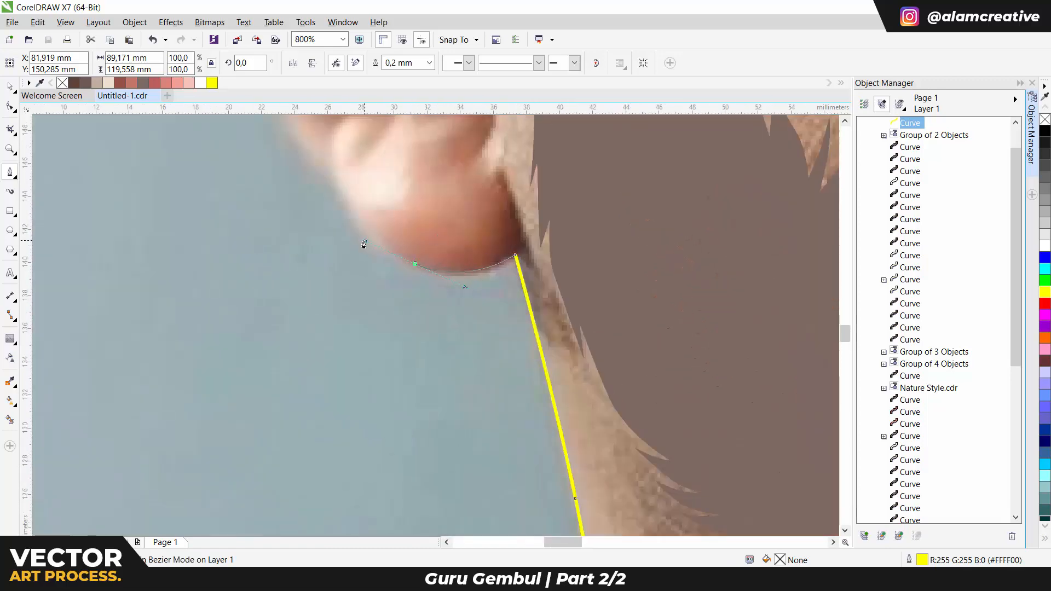
pyautogui.scroll(1, 368, 242)
pyautogui.moveTo(364, 244); pyautogui.dragTo(331, 220)
pyautogui.click(368, 242)
pyautogui.scroll(3, 392, 306)
pyautogui.click(392, 305)
pyautogui.scroll(2, 357, 278)
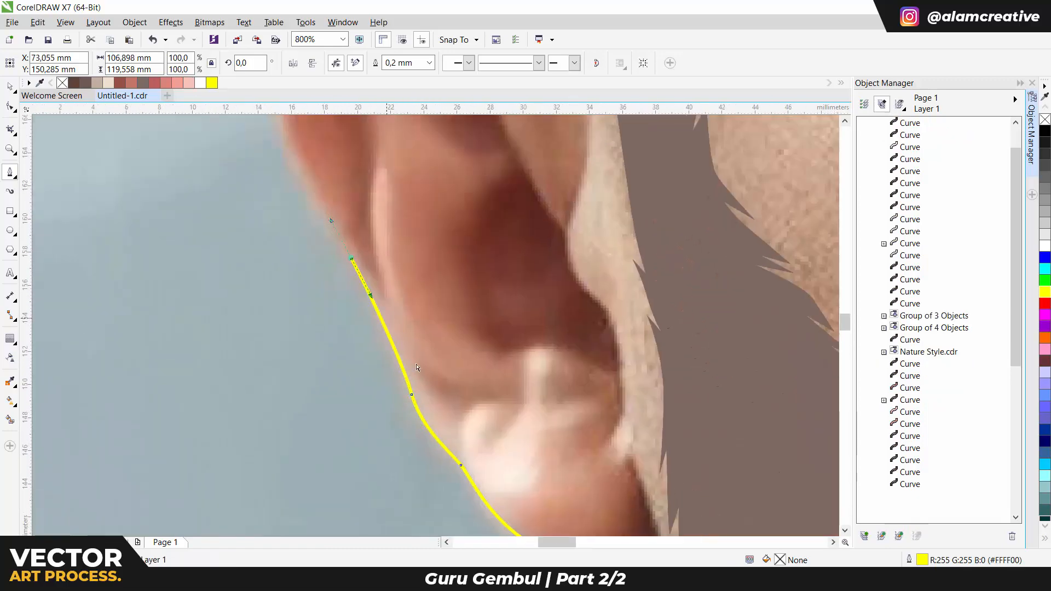
pyautogui.scroll(7, 356, 356)
pyautogui.hscroll(-2, 356, 356)
pyautogui.moveTo(367, 391); pyautogui.dragTo(356, 325)
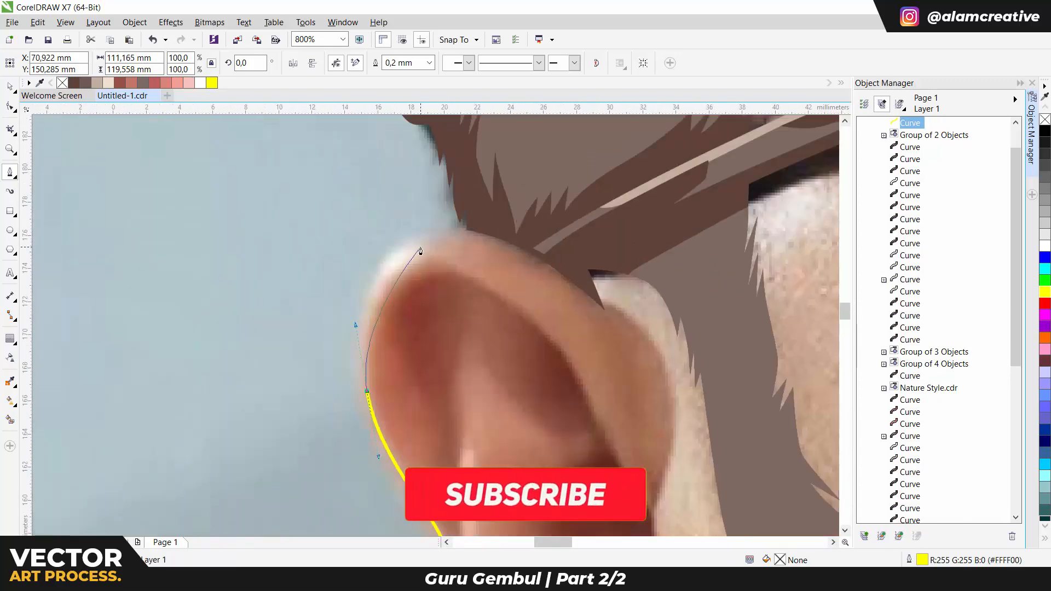
# Close the head outline over the ear's top and beneath the cap to the forehead, and order it just above the reference photo
pyautogui.moveTo(406, 242); pyautogui.dragTo(445, 223)
pyautogui.scroll(-1, 595, 306)
pyautogui.scroll(-1, 421, 240)
pyautogui.moveTo(413, 260); pyautogui.dragTo(493, 207)
pyautogui.hscroll(4, 436, 326)
pyautogui.hotkey('ctrl', 'z')
pyautogui.moveTo(395, 194); pyautogui.dragTo(506, 192)
pyautogui.click(567, 256)
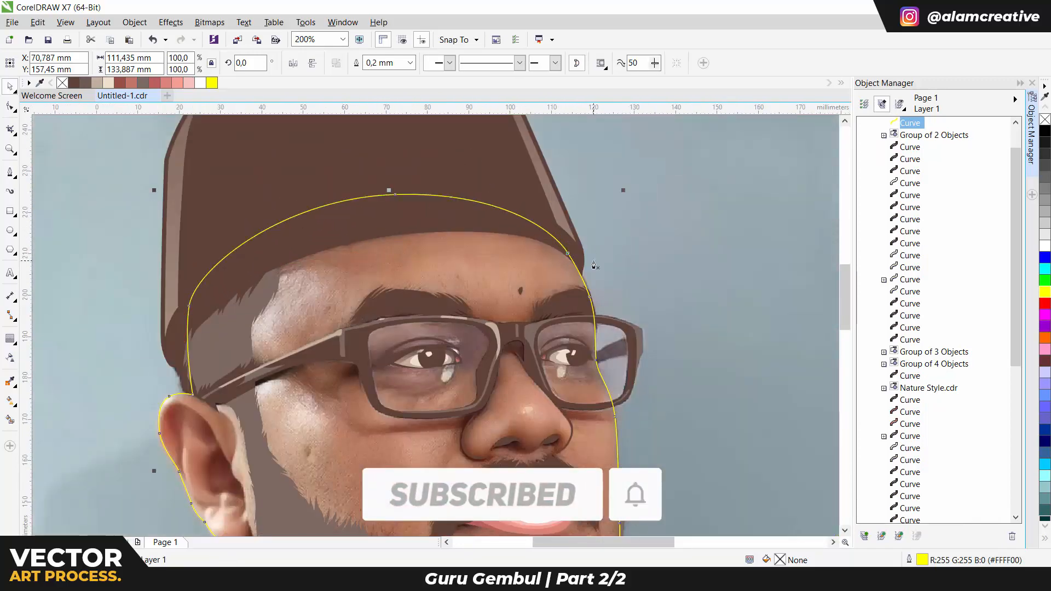
pyautogui.hotkey('shift', 'pagedown')
pyautogui.hotkey('ctrl', 'pageup')
# Add a one-step outside contour of 1,025 mm to the head outline, break it apart and give it a yellow outline
pyautogui.scroll(-3, 595, 266)
pyautogui.click(10, 339)
pyautogui.moveTo(131, 306); pyautogui.dragTo(113, 312)
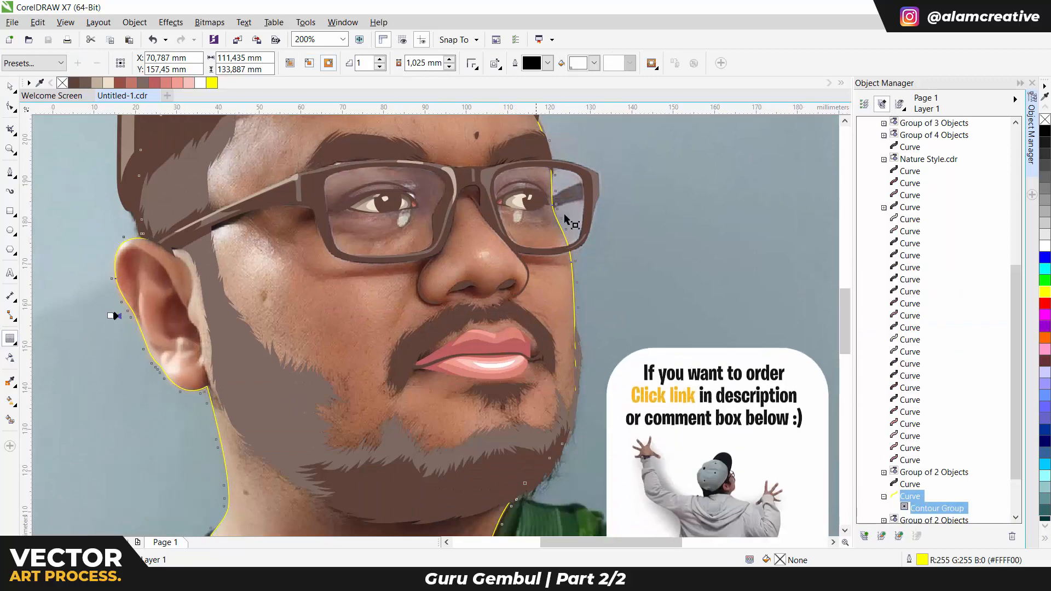
pyautogui.scroll(-2, 104, 246)
pyautogui.hotkey('ctrl', 'k')
pyautogui.press('space')
pyautogui.rightClick(1046, 294)
# Draw a thin curved line shape about 8 mm wide and 9 mm high along the lower edge of the ear opening
pyautogui.press('F5')
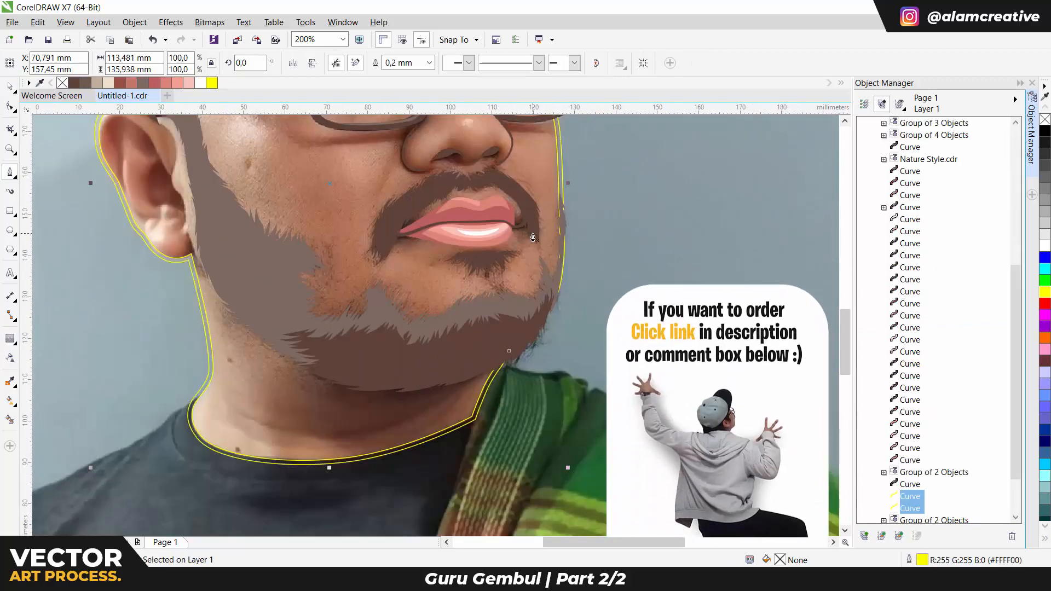
pyautogui.scroll(2, 130, 167)
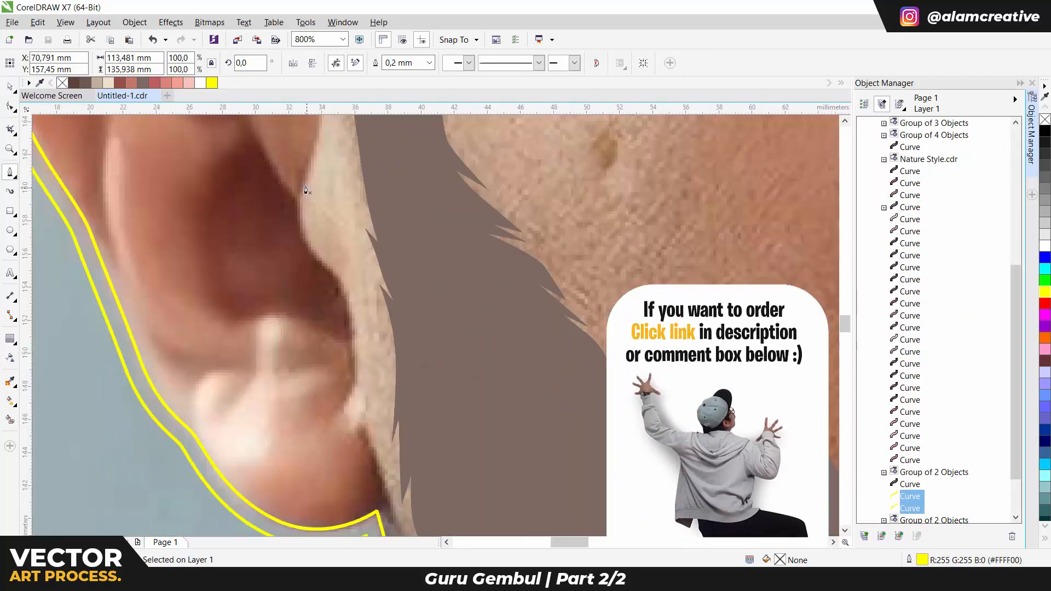
pyautogui.click(172, 168)
pyautogui.click(171, 184)
pyautogui.moveTo(184, 197); pyautogui.dragTo(184, 203)
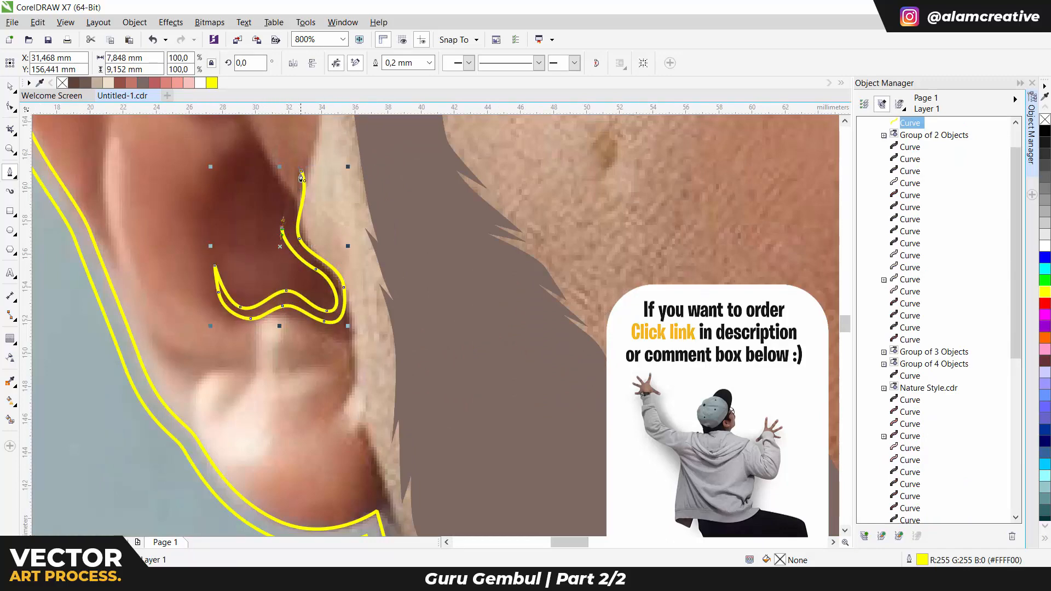
# Start a second ear shape at the ear opening and trace it up the inner fold and over the upper rim
pyautogui.scroll(5, 302, 176)
pyautogui.click(378, 341)
pyautogui.moveTo(351, 261); pyautogui.dragTo(337, 226)
pyautogui.scroll(6, 338, 226)
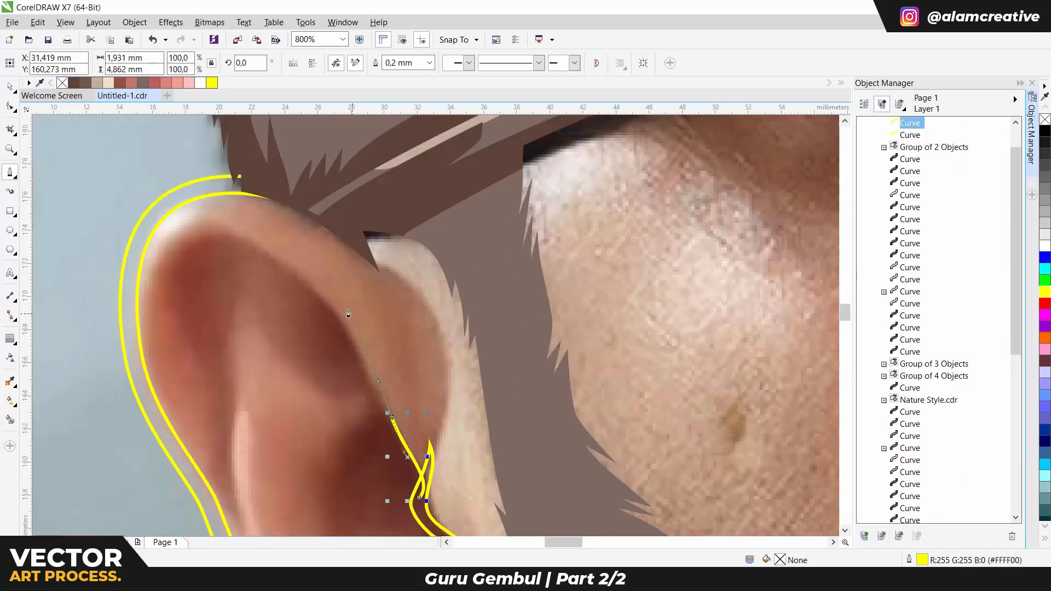
pyautogui.hscroll(-3, 203, 228)
pyautogui.scroll(-2, 202, 228)
pyautogui.moveTo(179, 356); pyautogui.dragTo(186, 378)
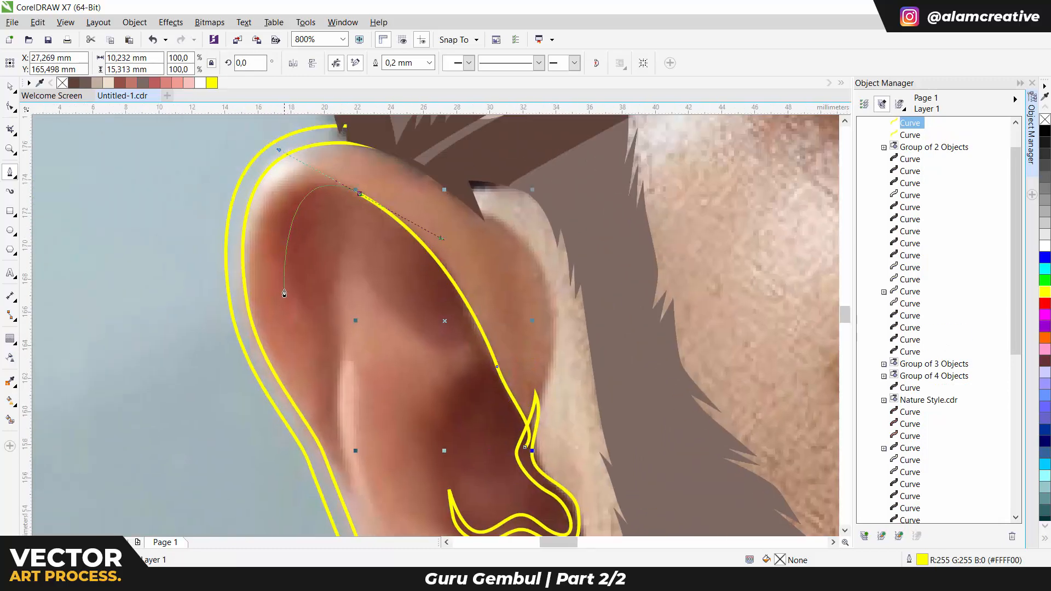
# Trace the second ear shape down the outer rim fold, ending in a pointed tip above the earlobe
pyautogui.moveTo(226, 470); pyautogui.dragTo(232, 494)
pyautogui.hscroll(1, 337, 444)
pyautogui.scroll(-3, 337, 443)
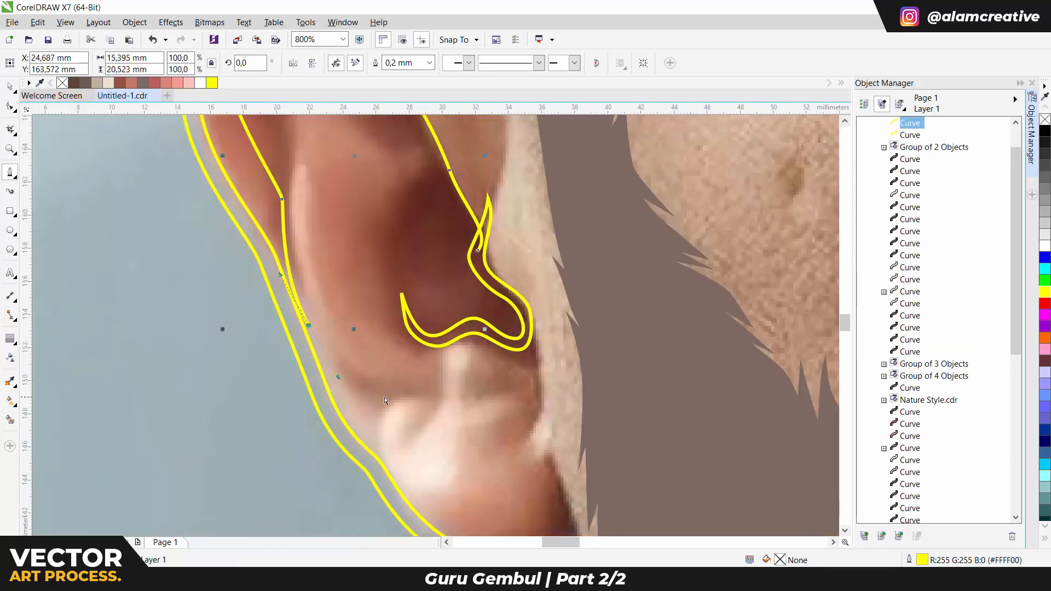
pyautogui.scroll(2, 384, 401)
pyautogui.moveTo(418, 392); pyautogui.dragTo(402, 383)
pyautogui.scroll(-2, 224, 239)
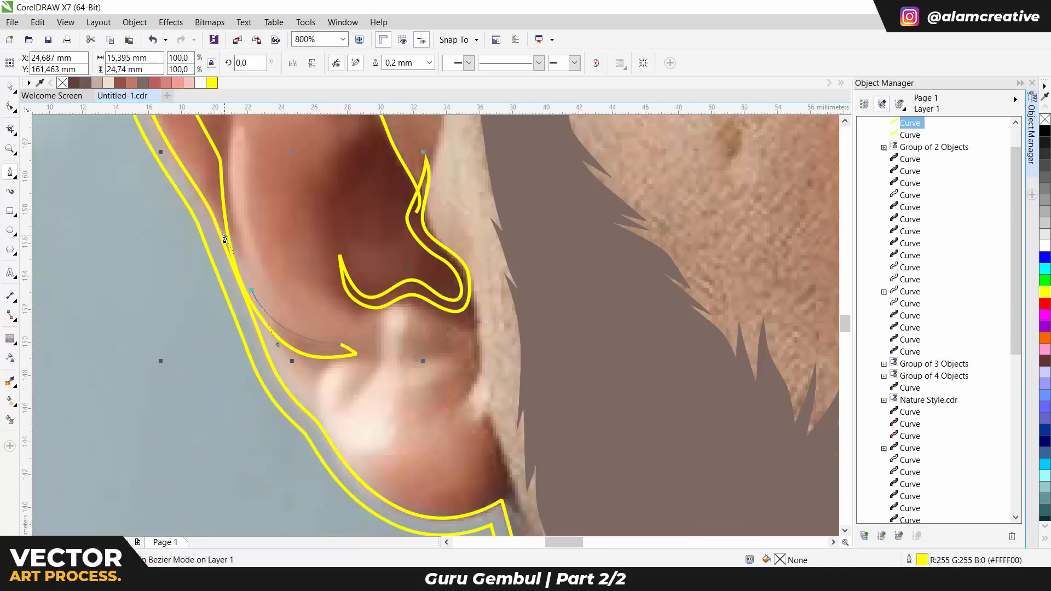
# Bring the second ear shape back up inside the rim and close it at the ear opening, about 15 mm wide and 25 mm high
pyautogui.scroll(5, 225, 239)
pyautogui.hscroll(-1, 225, 239)
pyautogui.moveTo(224, 218); pyautogui.dragTo(307, 197)
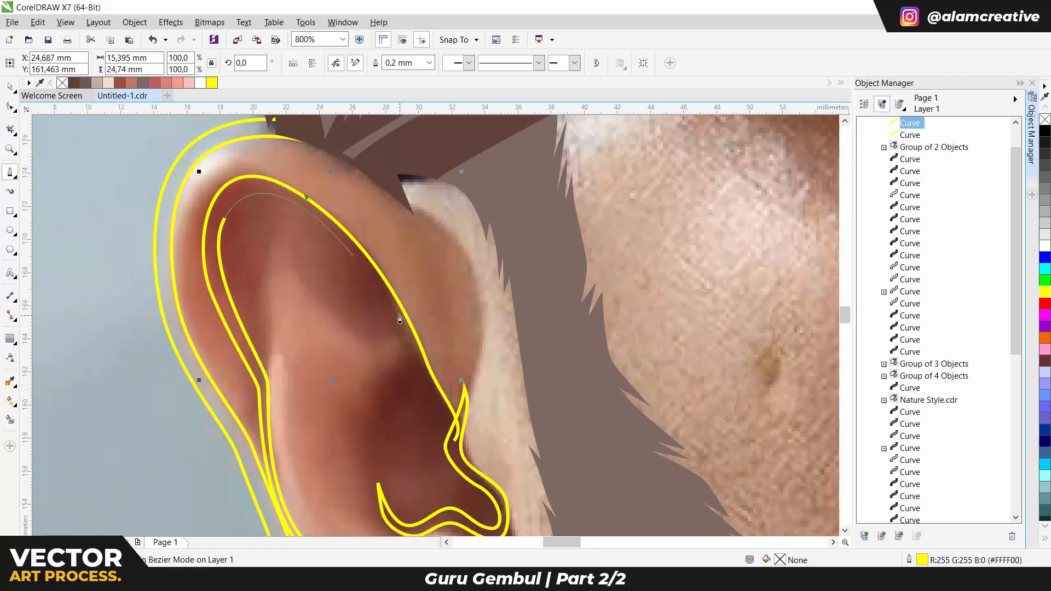
pyautogui.click(399, 319)
pyautogui.scroll(-3, 382, 261)
pyautogui.hscroll(1, 381, 261)
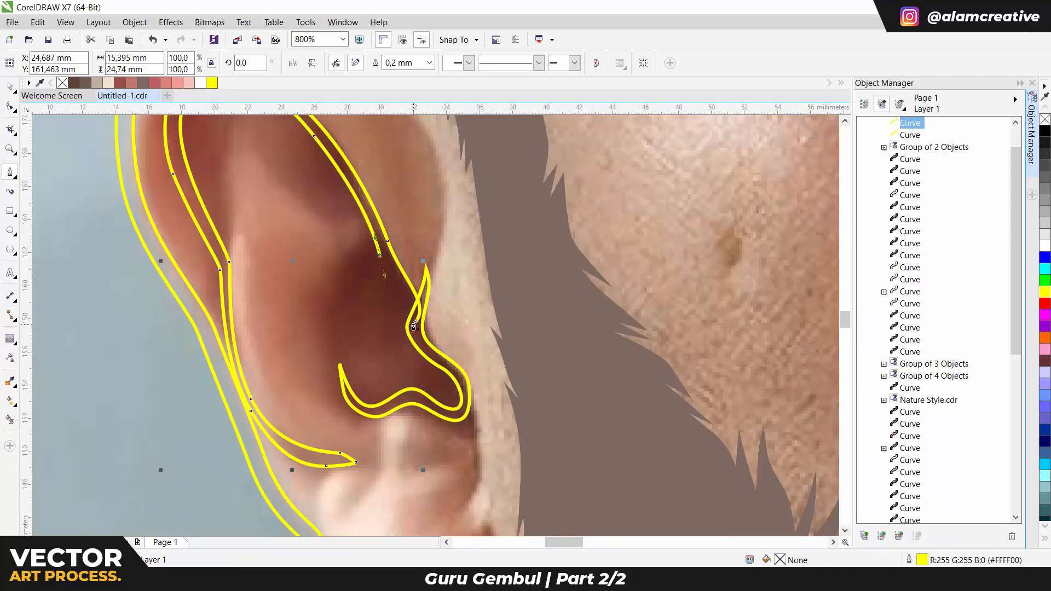
pyautogui.scroll(3, 344, 243)
pyautogui.hscroll(-2, 344, 244)
# Draw a narrow closed shape about 6 mm wide and 18 mm high along the ear's inner upper fold
pyautogui.moveTo(390, 245); pyautogui.dragTo(339, 220)
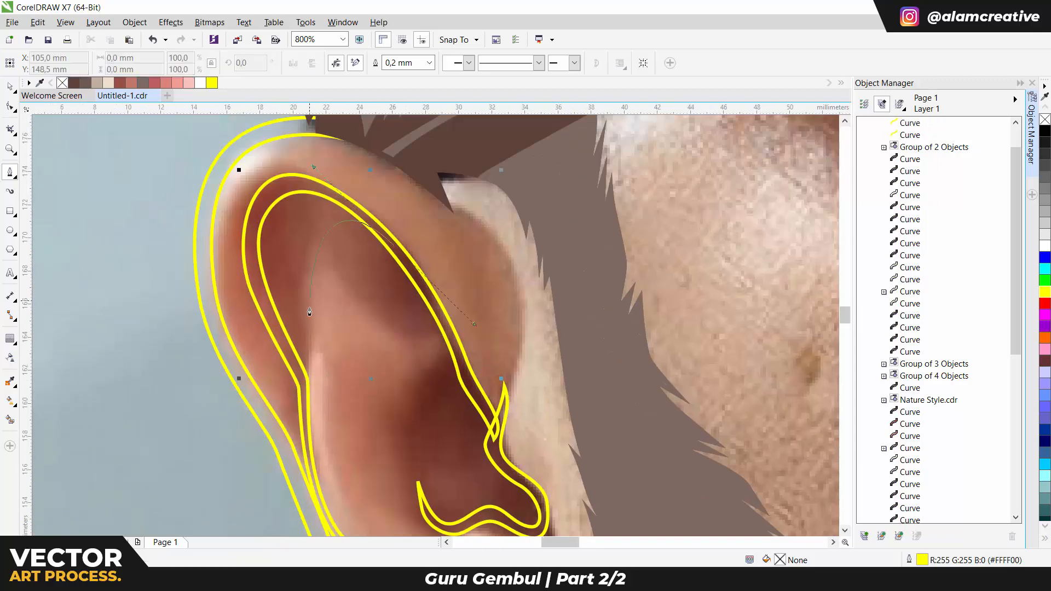
pyautogui.click(310, 302)
pyautogui.moveTo(306, 436); pyautogui.dragTo(314, 474)
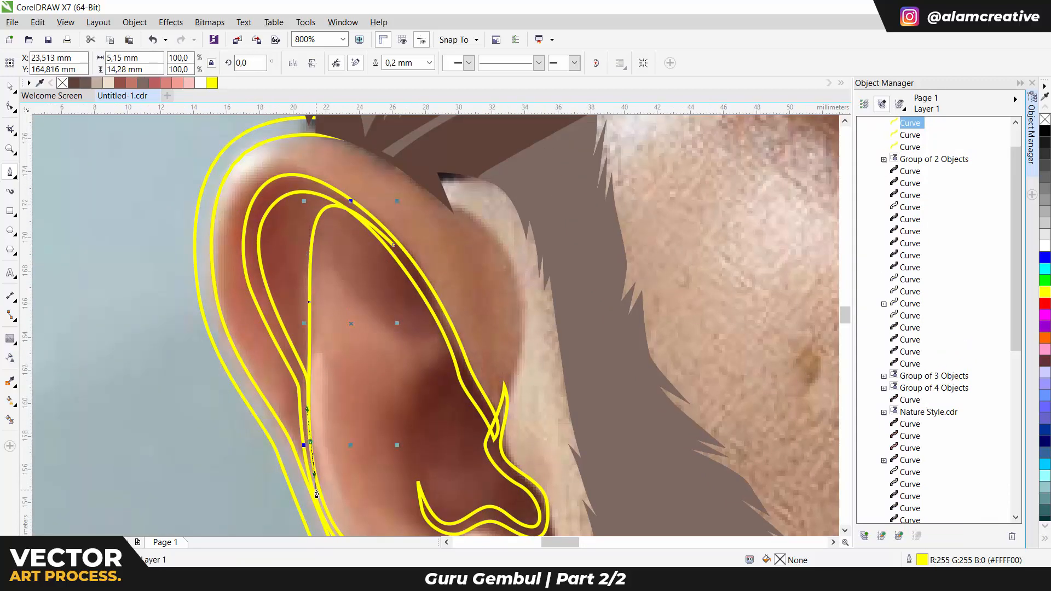
pyautogui.click(338, 188)
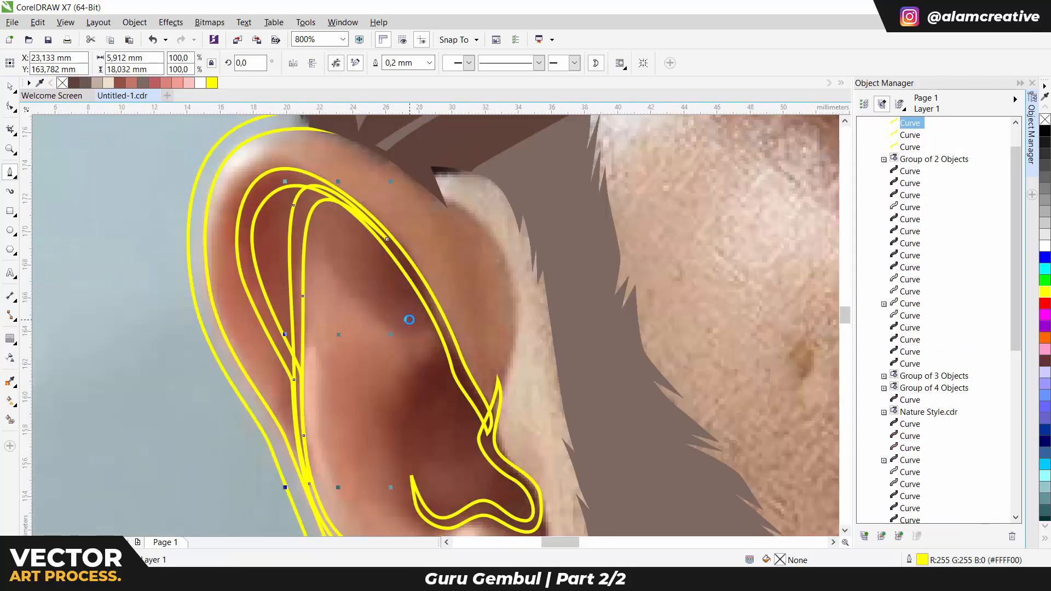
# Draw a small curved shape about 2.3 mm by 6.4 mm in the ear opening, and extend the tip of the lower ear-opening shape outward
pyautogui.click(443, 338)
pyautogui.moveTo(433, 386); pyautogui.dragTo(383, 184)
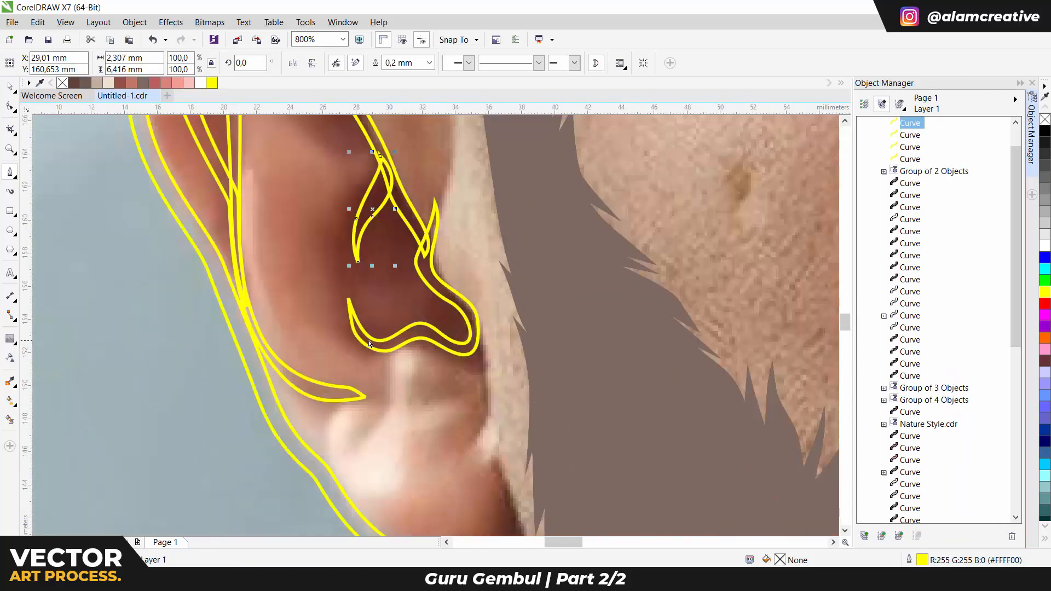
pyautogui.click(348, 298)
pyautogui.press('space')
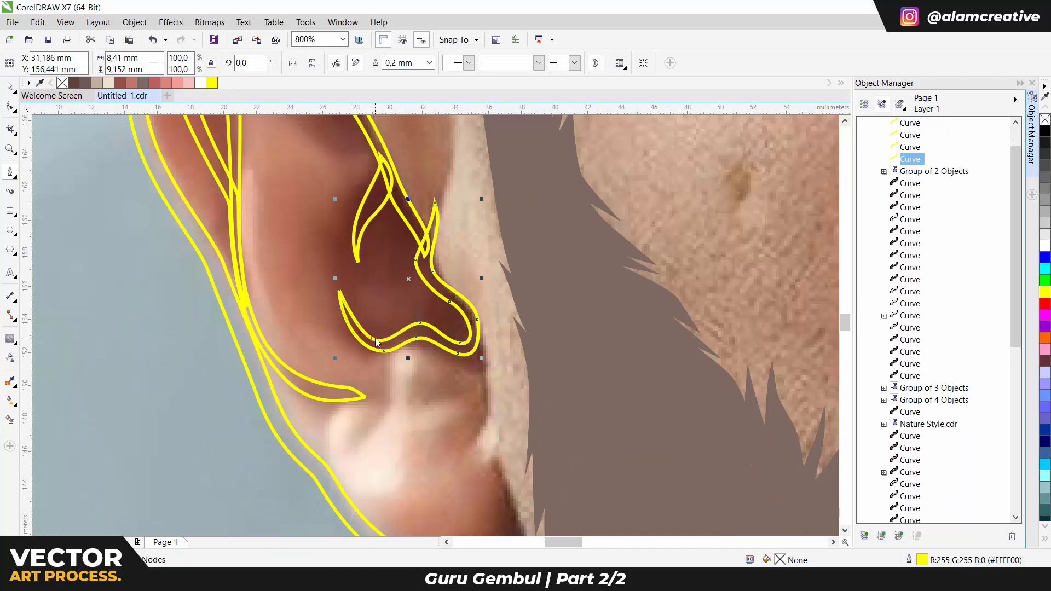
# Draw a pointed shadow shape about 10 mm wide and 12 mm high beneath the earlobe, along the start of the neck
pyautogui.scroll(-2, 449, 356)
pyautogui.moveTo(458, 367); pyautogui.dragTo(433, 377)
pyautogui.click(427, 337)
pyautogui.click(387, 393)
pyautogui.hotkey('ctrl', 'z')
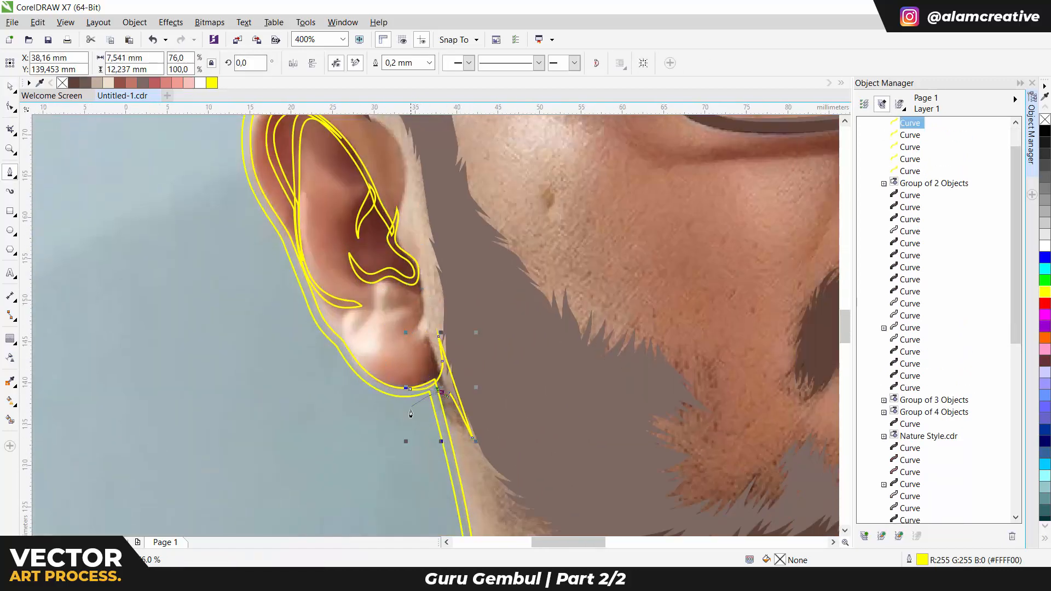
# Draw a thin curved neck shadow from the scarf edge below the beard across the throat, and extend its tip to about 49 mm overall width
pyautogui.scroll(-2, 414, 407)
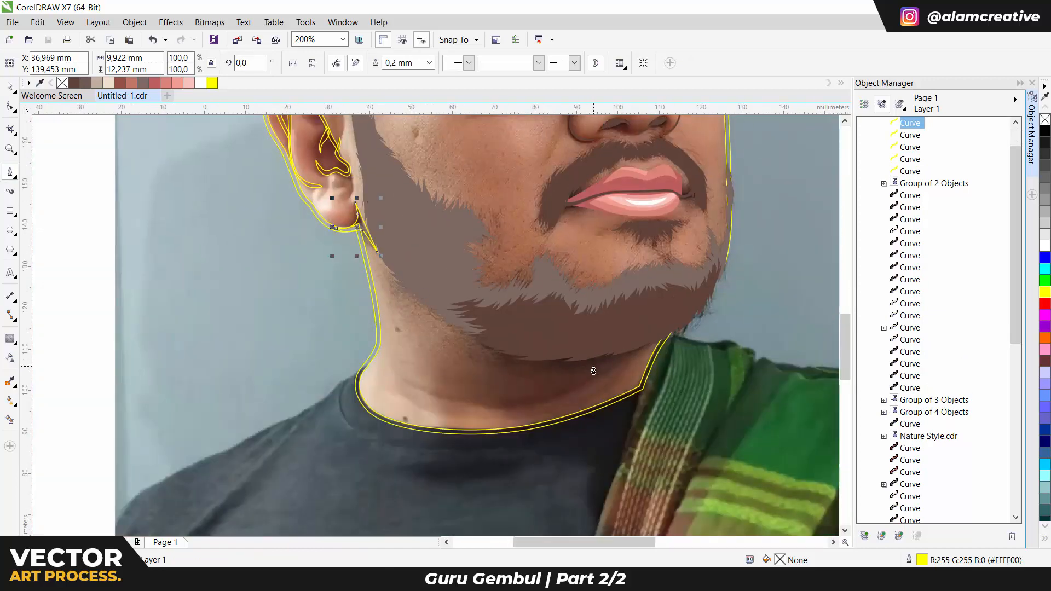
pyautogui.click(668, 323)
pyautogui.click(561, 394)
pyautogui.moveTo(467, 401); pyautogui.dragTo(516, 407)
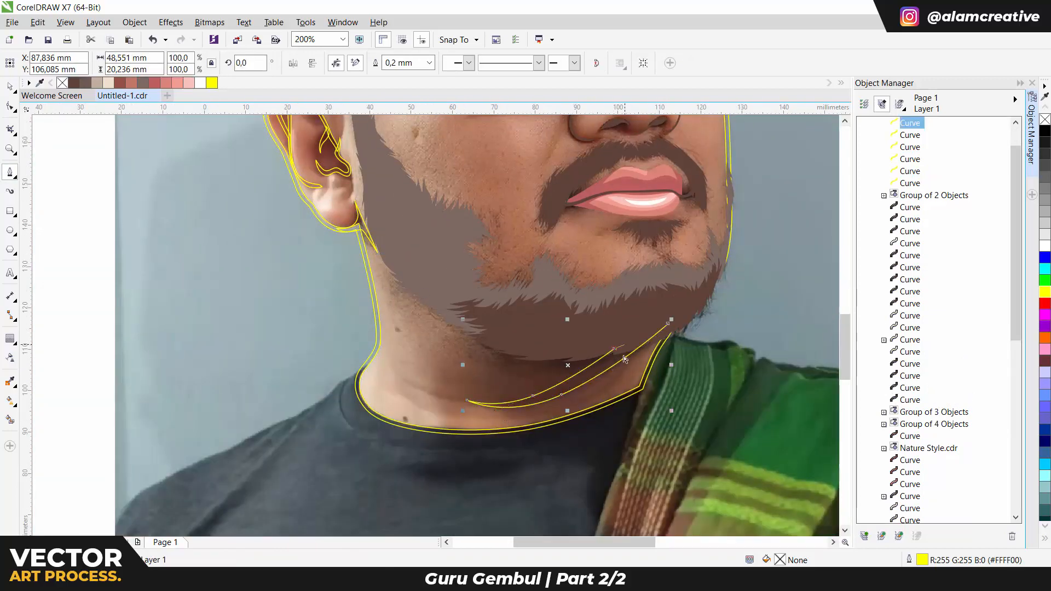
pyautogui.scroll(-1, 585, 398)
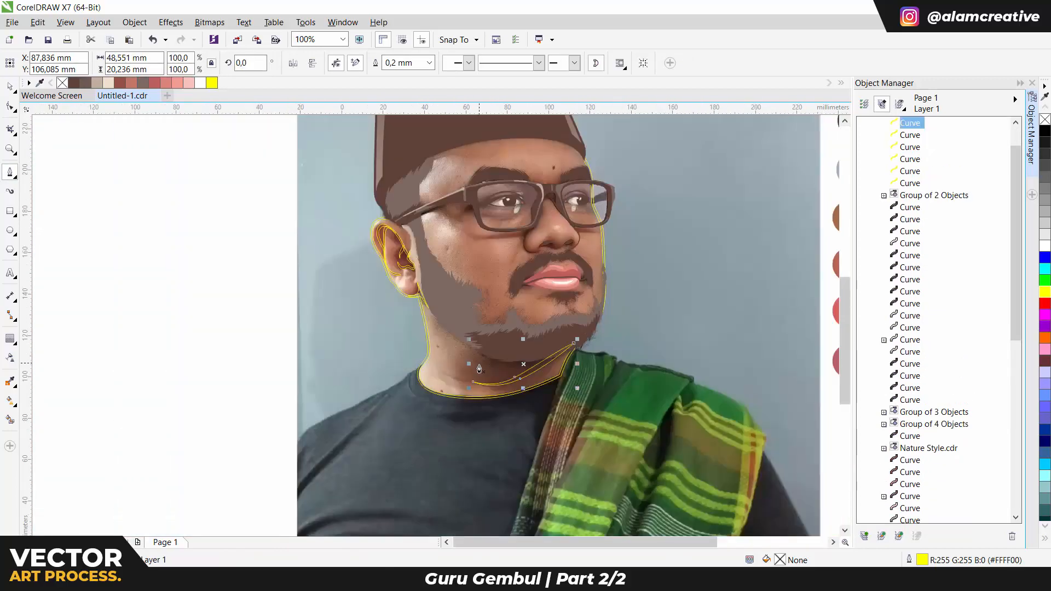
pyautogui.scroll(3, 664, 268)
pyautogui.click(679, 254)
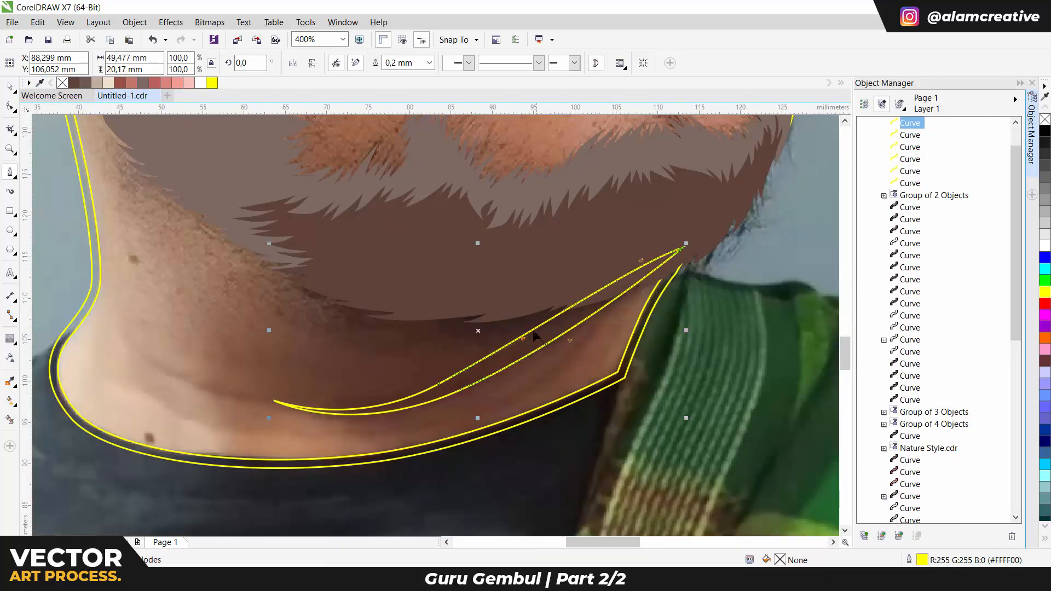
# Group the six ear and neck detail curves, order the group just above the head outlines, and clear its yellow outline
pyautogui.scroll(-2, 447, 384)
pyautogui.scroll(3, 470, 265)
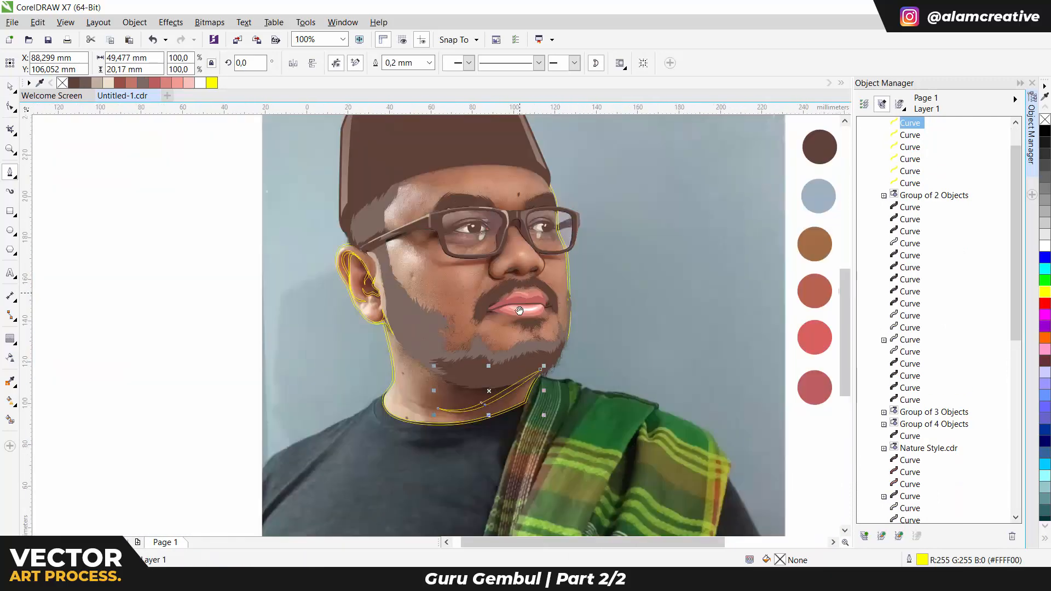
pyautogui.scroll(-2, 470, 265)
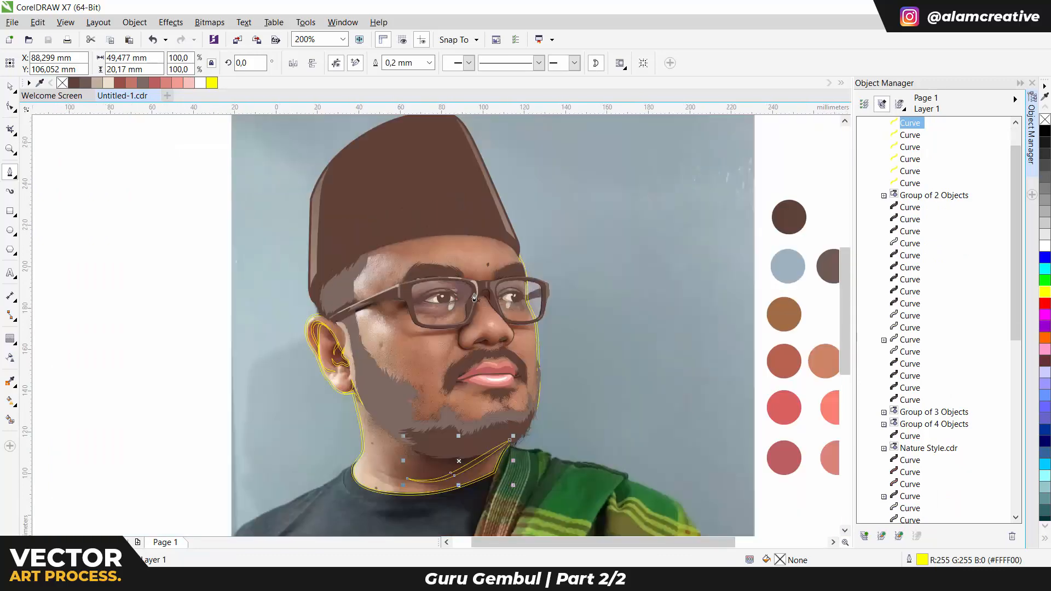
pyautogui.press('space')
pyautogui.keyDown('shift'); pyautogui.click(910, 184); pyautogui.keyUp('shift')
pyautogui.hotkey('ctrl', 'g')
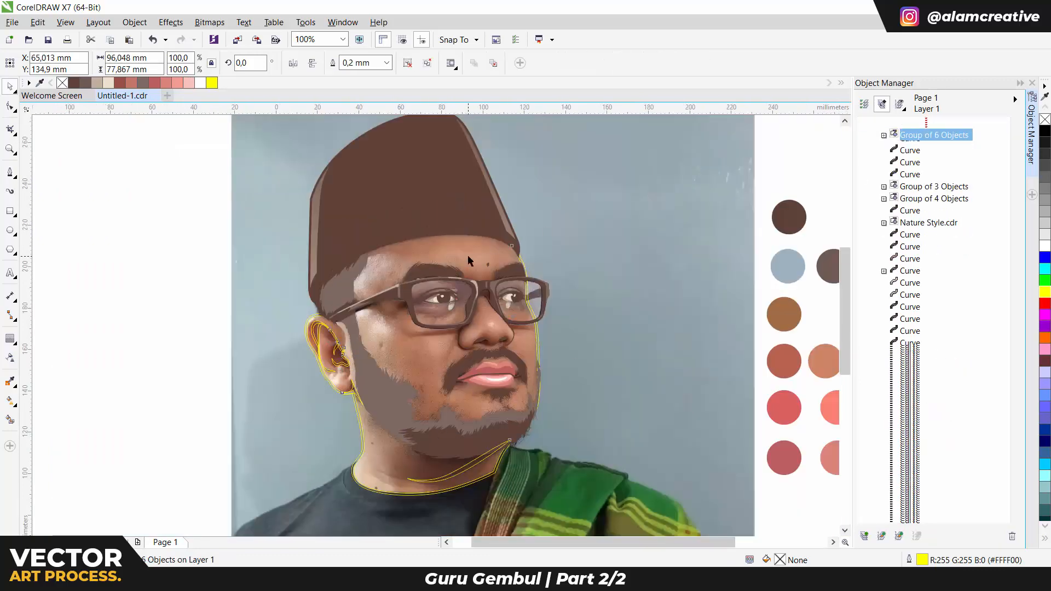
pyautogui.hotkey('shift', 'pagedown')
pyautogui.moveTo(66, 86); pyautogui.dragTo(305, 310)
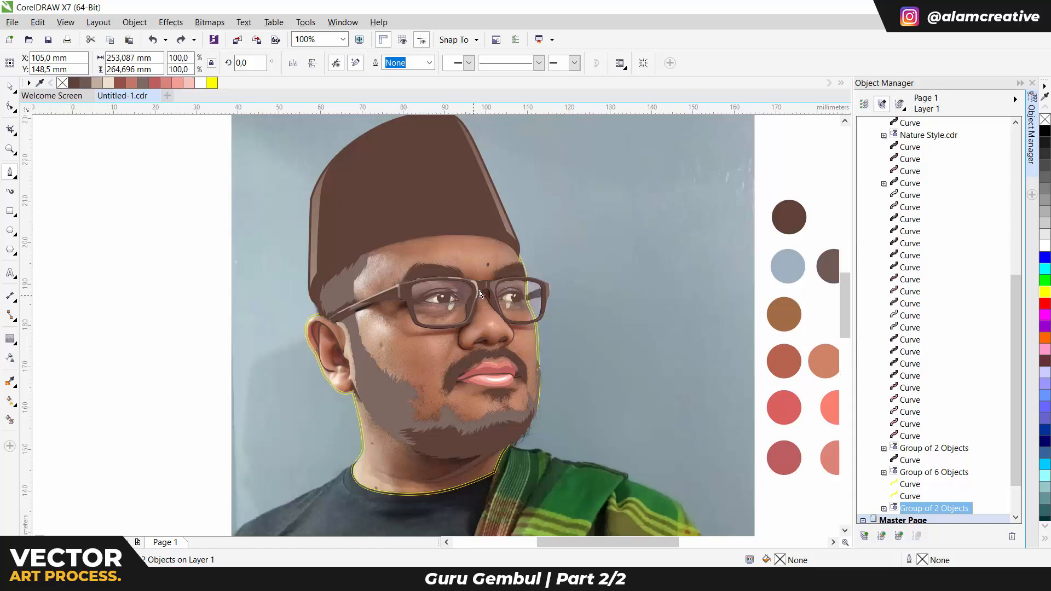
# Start an eye shadow shape over the brow nearer the ear, tracing down beside the nose bridge and under the inner eye corner
pyautogui.scroll(2, 480, 294)
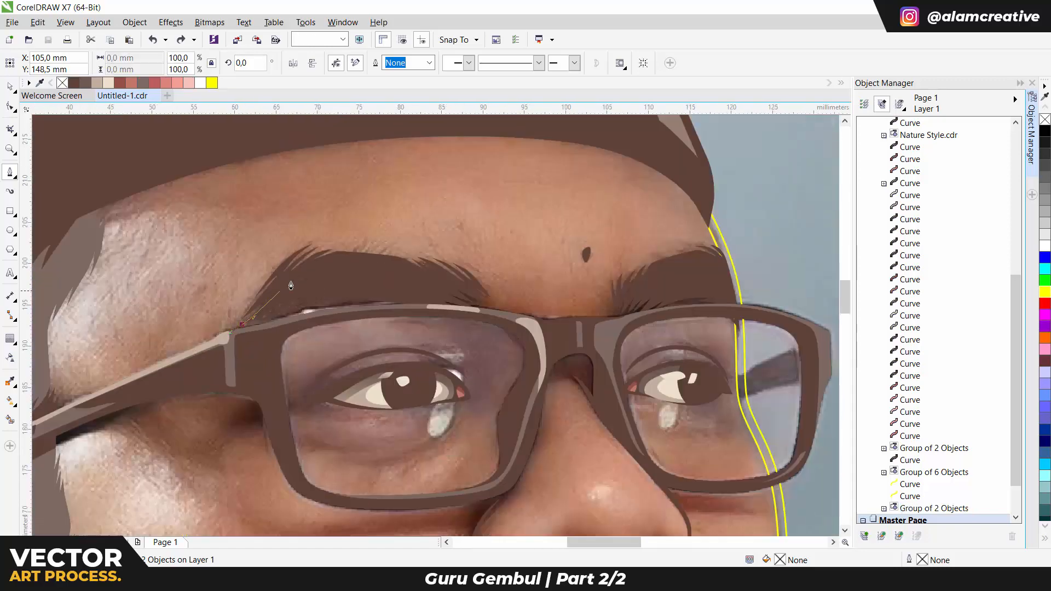
pyautogui.click(242, 324)
pyautogui.click(309, 261)
pyautogui.hotkey('ctrl', 'z')
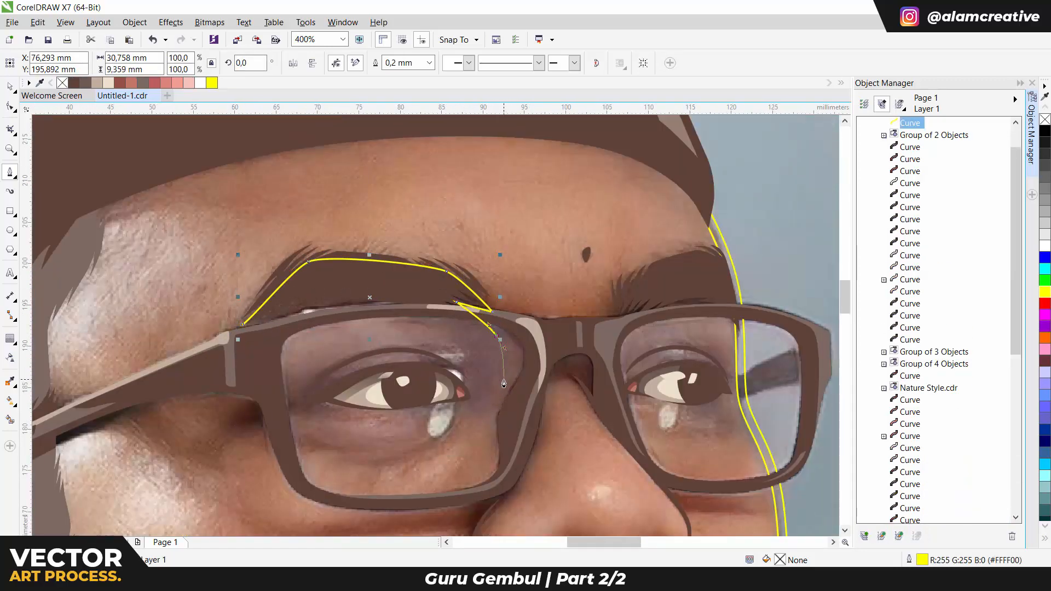
pyautogui.scroll(2, 479, 417)
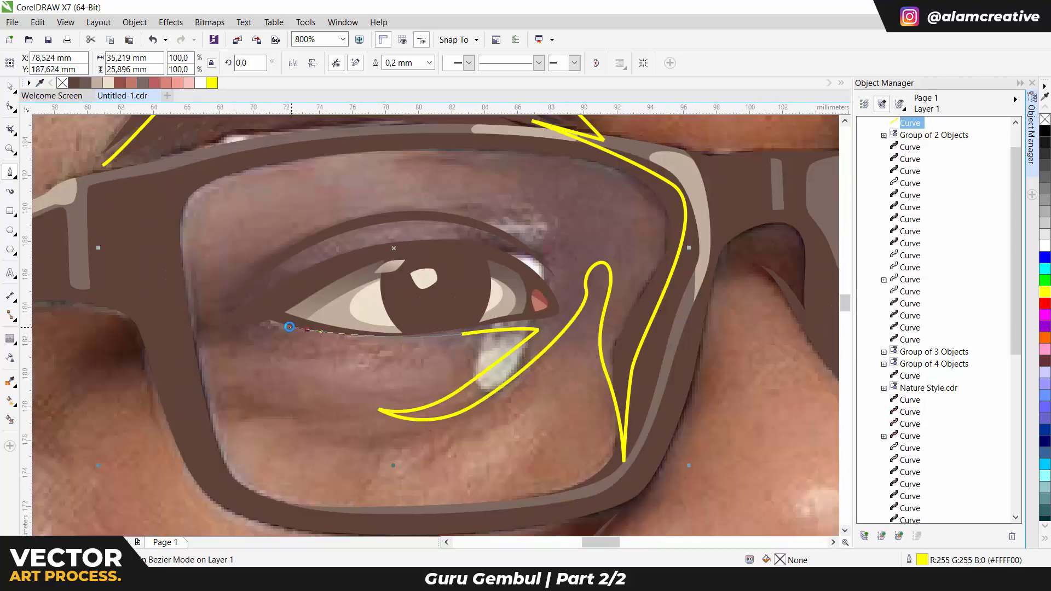
# Trace the eye shadow shape under the eye to the temple and back over the lid, close it at the brow, and save
pyautogui.click(290, 327)
pyautogui.scroll(-1, 290, 327)
pyautogui.hscroll(-2, 290, 327)
pyautogui.moveTo(323, 313); pyautogui.dragTo(268, 322)
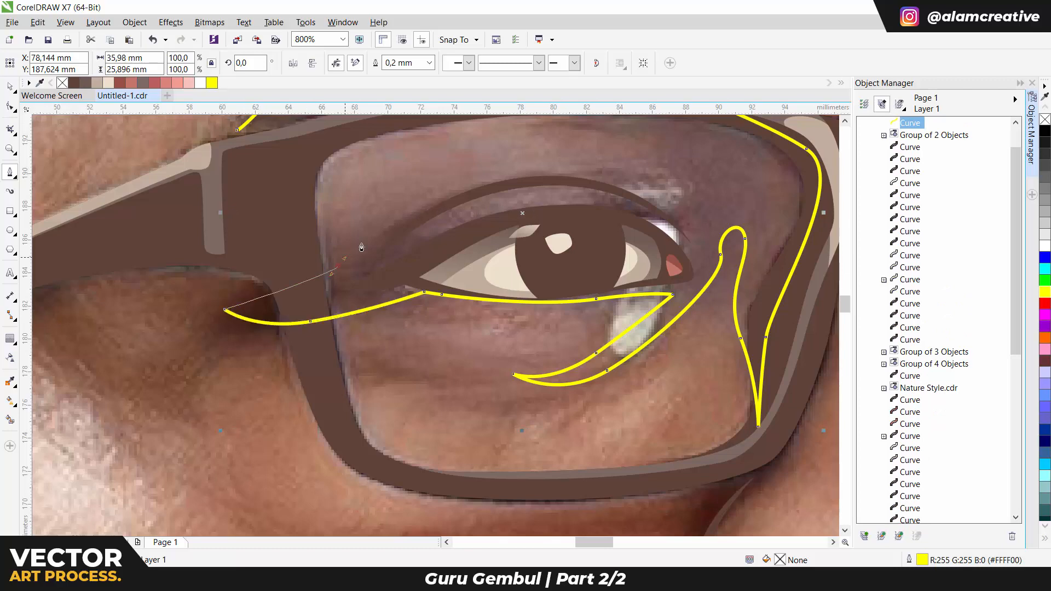
pyautogui.scroll(1, 362, 247)
pyautogui.hscroll(2, 361, 246)
pyautogui.moveTo(425, 267); pyautogui.dragTo(510, 259)
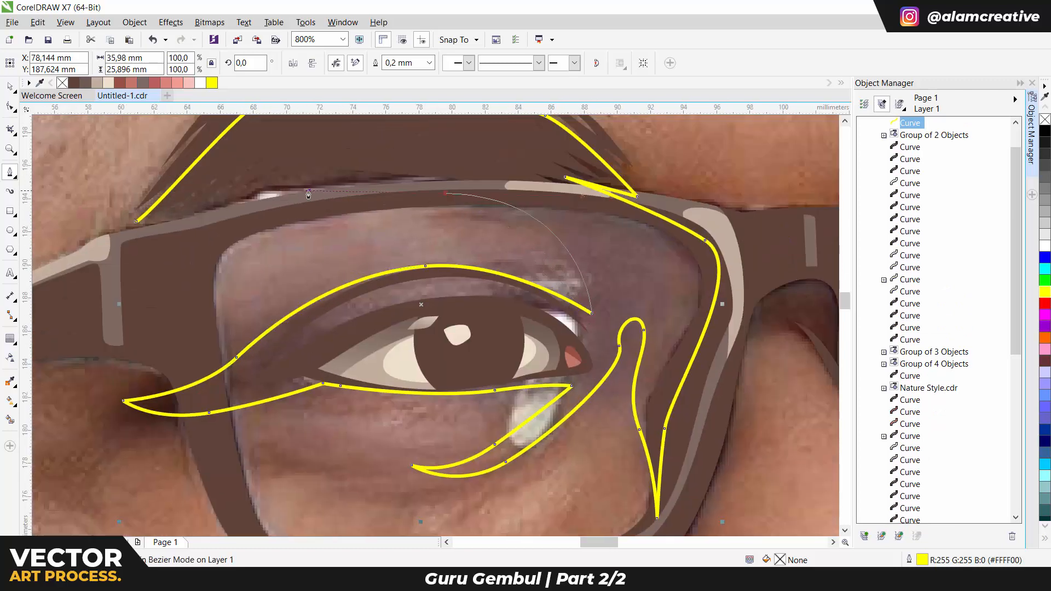
pyautogui.moveTo(308, 194); pyautogui.dragTo(309, 191)
pyautogui.scroll(-1, 341, 212)
pyautogui.hotkey('ctrl', 's')
# Draw a thin crescent along the upper eyelid and cut it out of the eye shadow shape
pyautogui.click(334, 272)
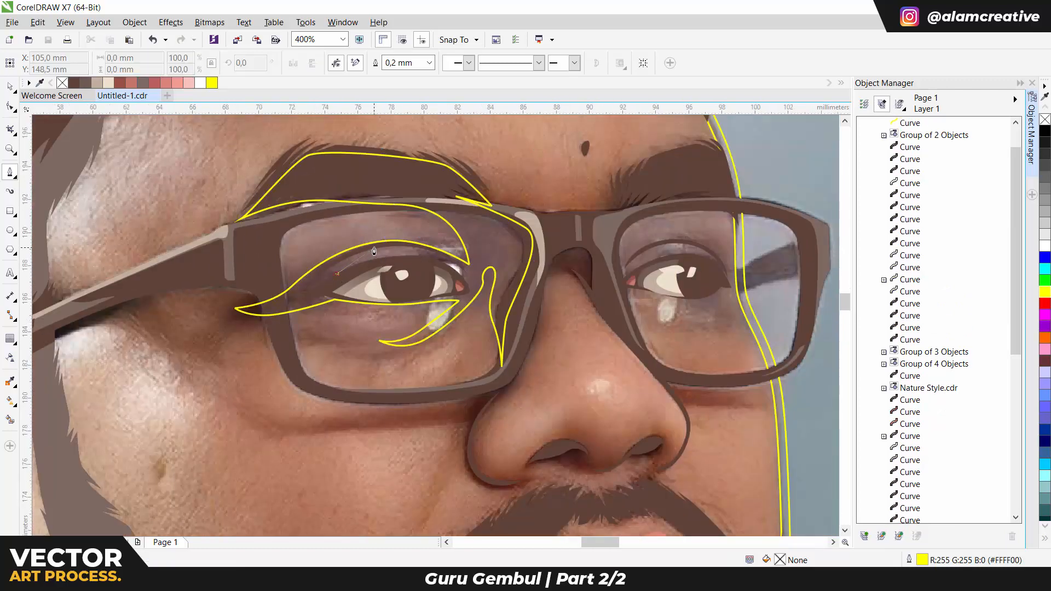
pyautogui.scroll(1, 370, 244)
pyautogui.moveTo(391, 249); pyautogui.dragTo(441, 245)
pyautogui.click(485, 269)
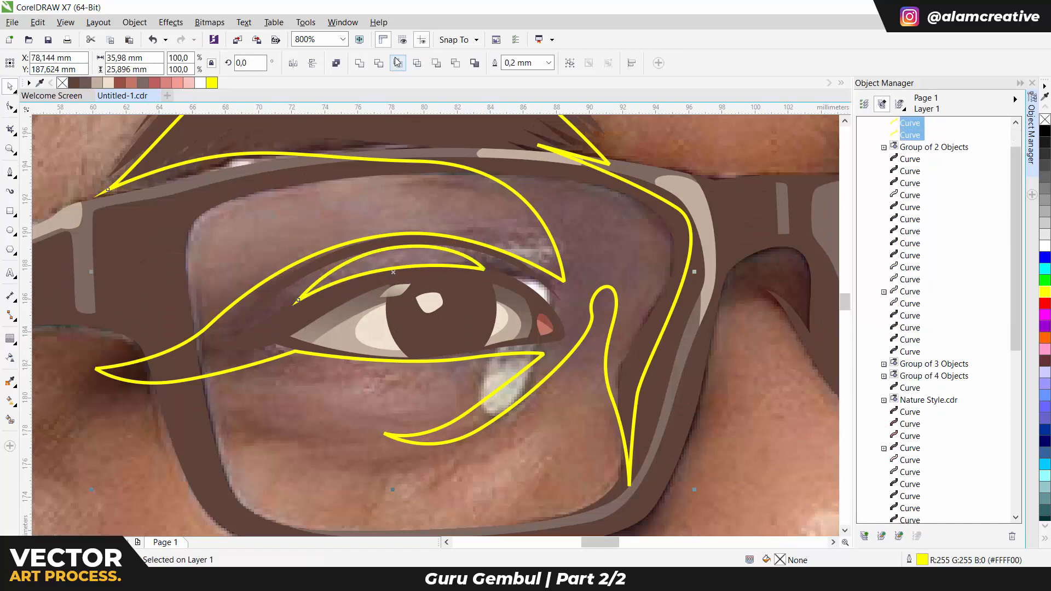
pyautogui.press('Escape')
# Draw a shadow shape about 30 mm wide and 11 mm high beneath the glasses frame, from the cheek up to the side of the nose
pyautogui.scroll(-2, 494, 299)
pyautogui.scroll(1, 495, 298)
pyautogui.click(315, 334)
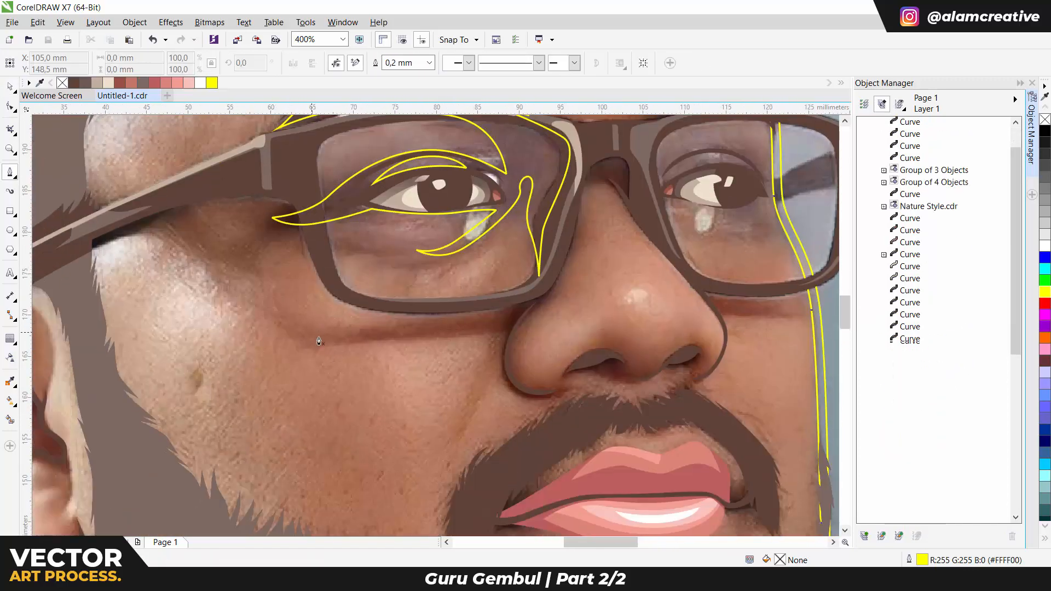
pyautogui.click(347, 344)
pyautogui.click(506, 332)
pyautogui.scroll(1, 514, 334)
pyautogui.click(575, 280)
pyautogui.moveTo(614, 187); pyautogui.dragTo(615, 165)
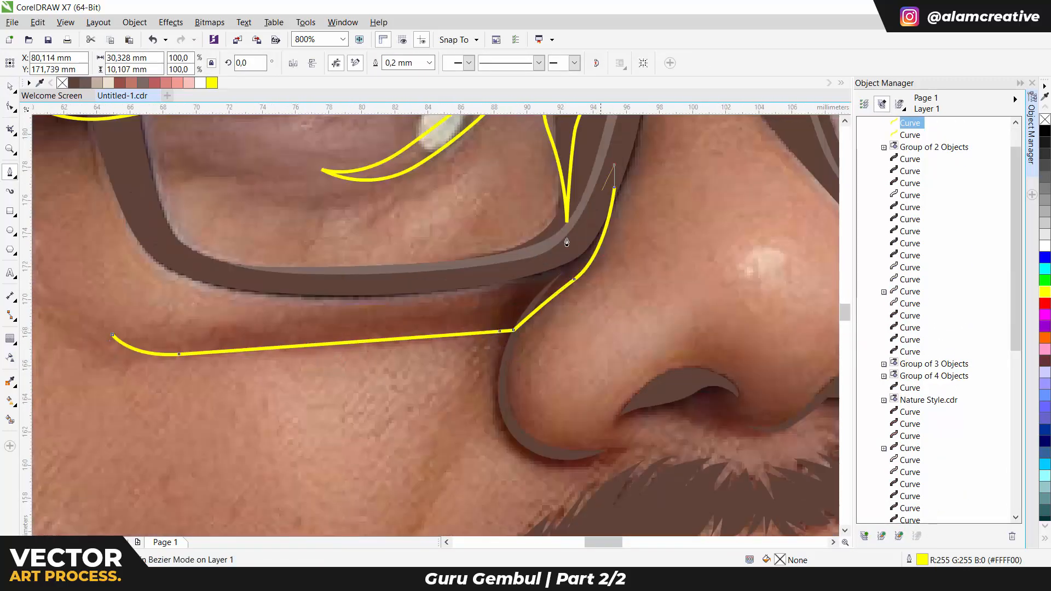
pyautogui.scroll(-2, 535, 276)
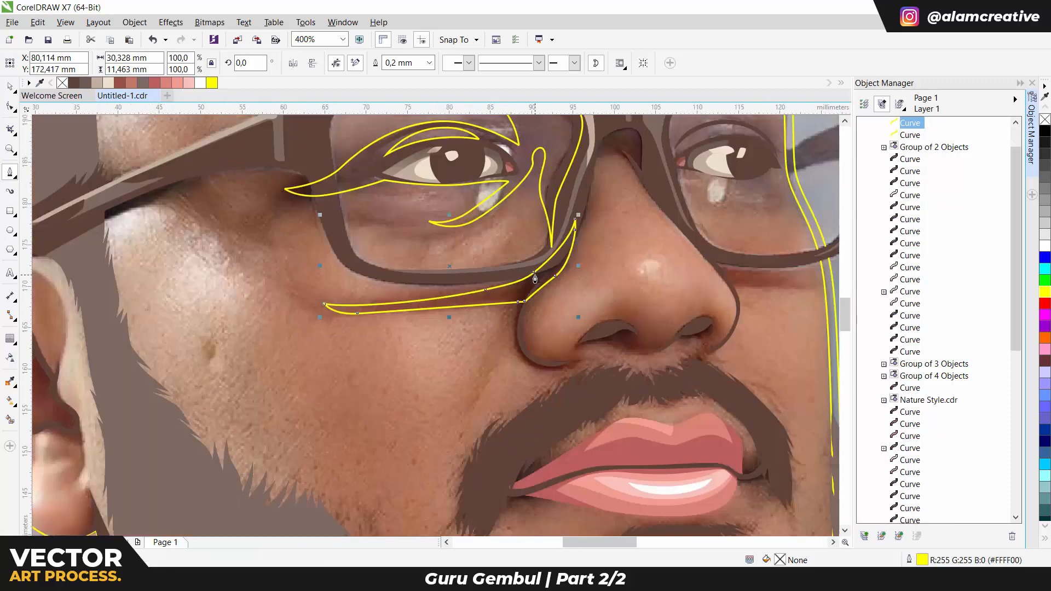
# Draw a closed shadow shape about 10 mm wide and 12 mm high over the nose bridge, between the two lenses
pyautogui.scroll(2, 535, 271)
pyautogui.moveTo(493, 247); pyautogui.dragTo(515, 190)
pyautogui.moveTo(581, 263); pyautogui.dragTo(603, 304)
pyautogui.moveTo(661, 323); pyautogui.dragTo(656, 298)
pyautogui.moveTo(559, 138); pyautogui.dragTo(518, 137)
pyautogui.click(493, 248)
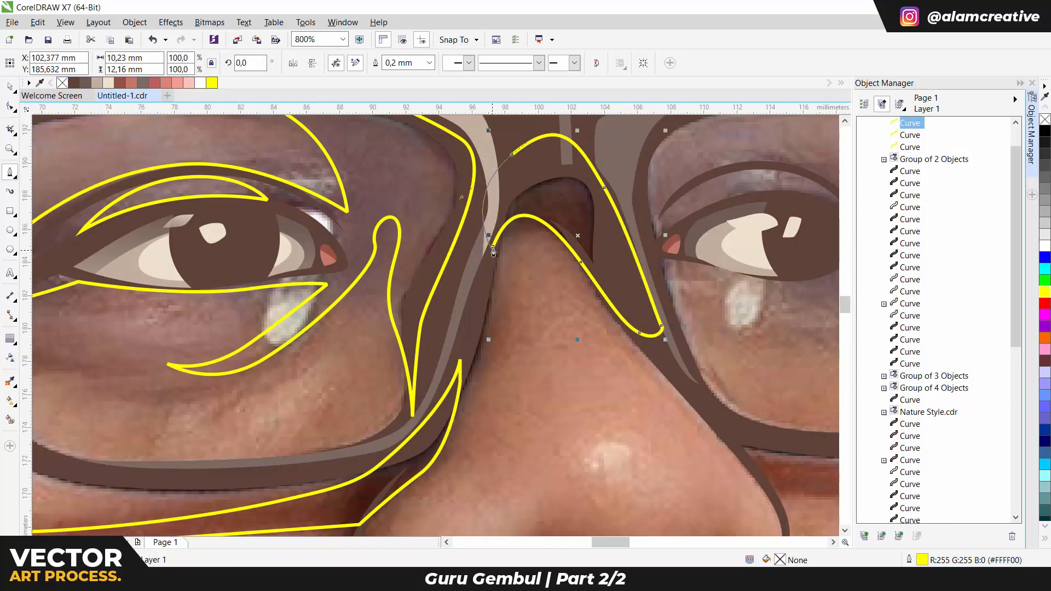
# Draw a curved shadow shape about 8 mm wide and 13 mm high around the nostril wing nearer the ear
pyautogui.scroll(-1, 486, 137)
pyautogui.scroll(1, 457, 376)
pyautogui.click(452, 210)
pyautogui.moveTo(382, 335); pyautogui.dragTo(380, 376)
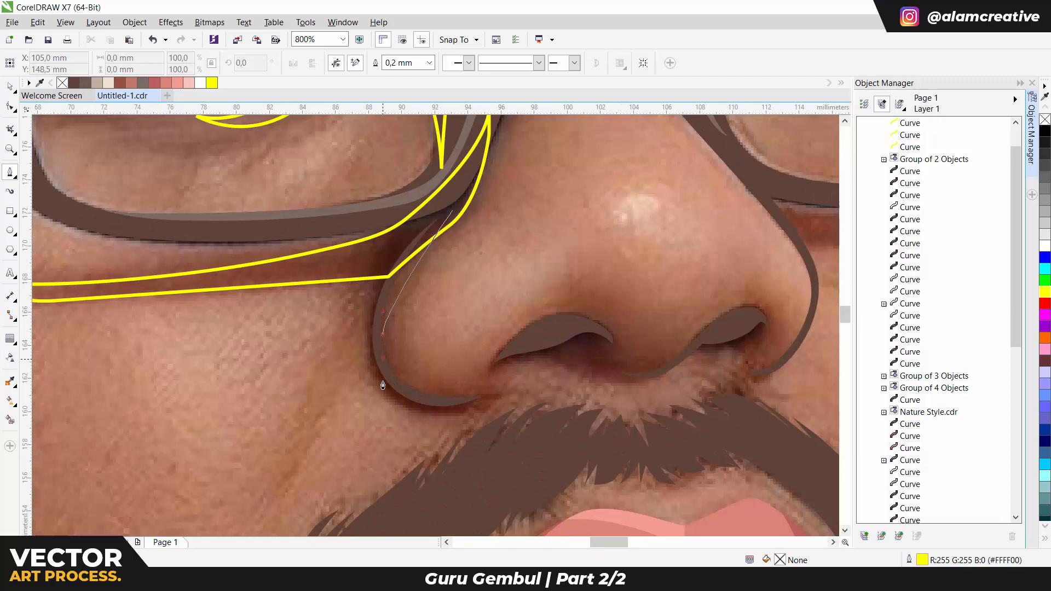
pyautogui.click(497, 390)
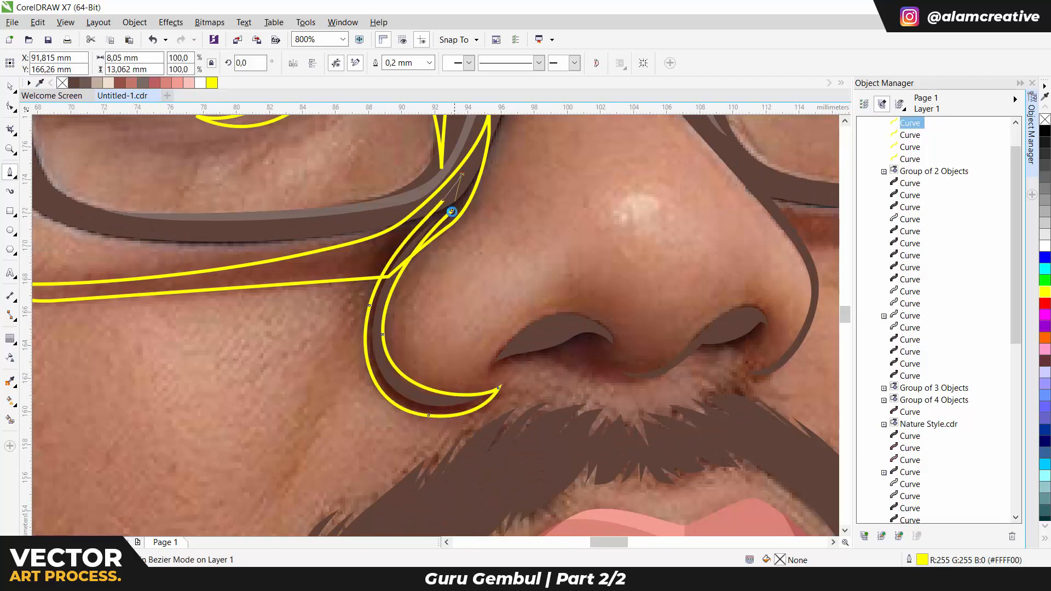
pyautogui.click(452, 212)
# Start a shape under the nose, tracing its upper edge over both nostrils and around the tip between them
pyautogui.click(486, 376)
pyautogui.scroll(1, 677, 360)
pyautogui.click(551, 318)
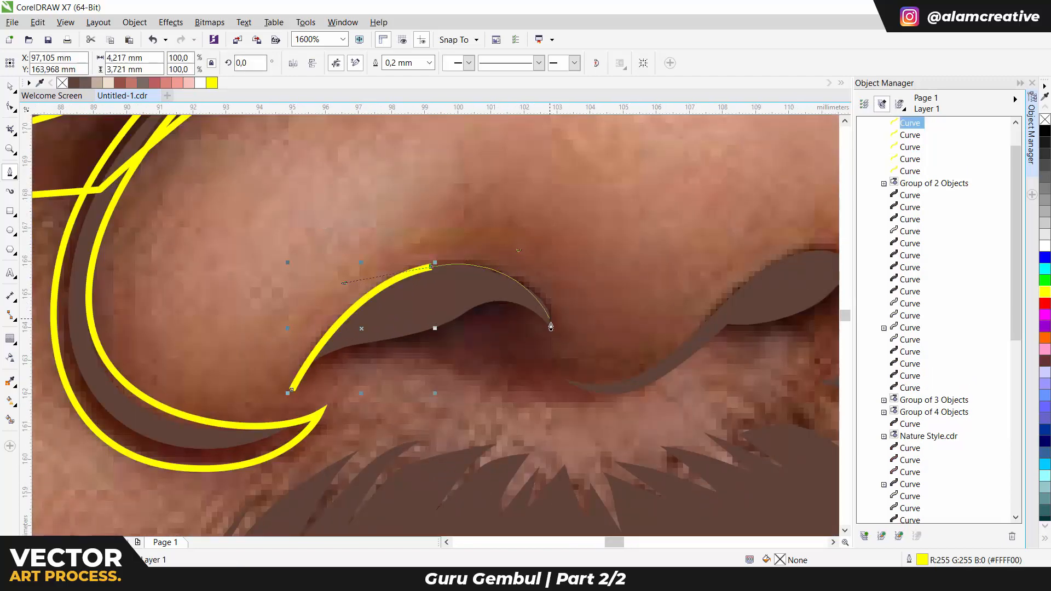
pyautogui.click(551, 350)
pyautogui.click(627, 378)
pyautogui.click(795, 255)
pyautogui.click(608, 390)
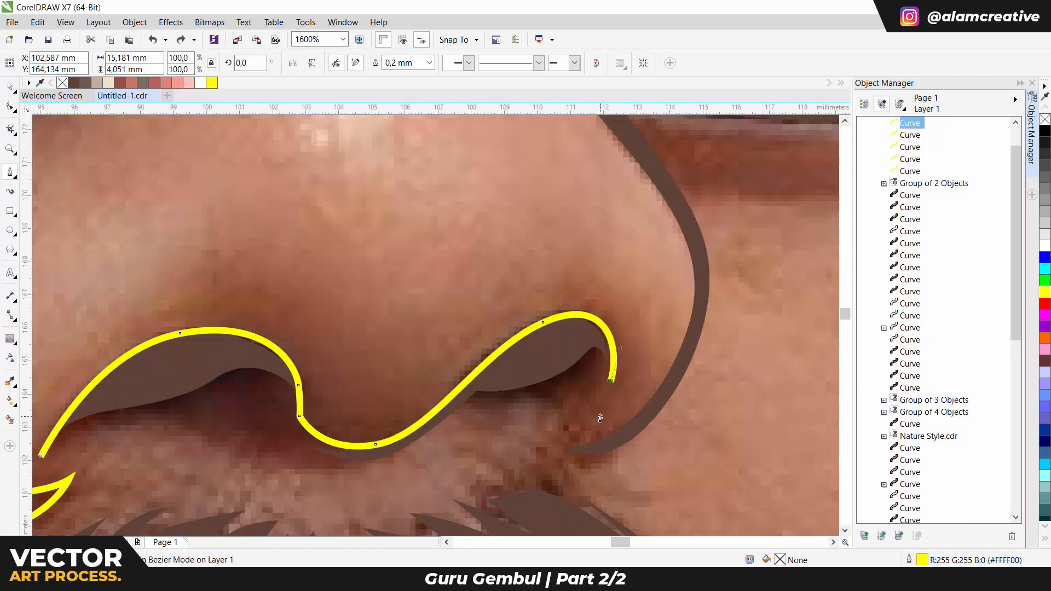
# Trace the lower edge of the shape under the nose and close it, about 17 mm wide and 4.5 mm high
pyautogui.click(549, 401)
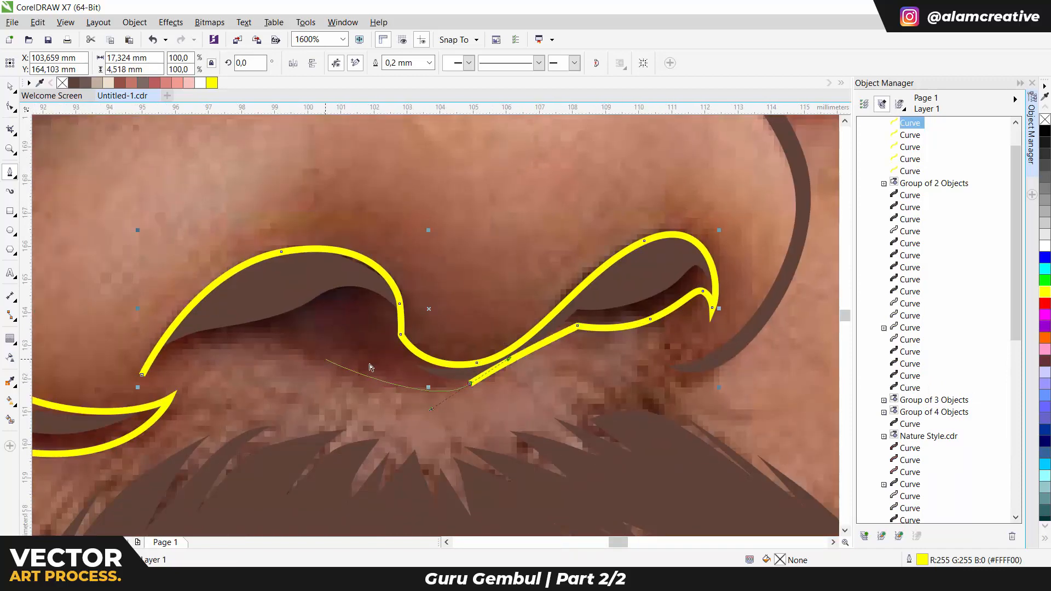
pyautogui.click(467, 404)
pyautogui.moveTo(362, 462); pyautogui.dragTo(407, 449)
pyautogui.hscroll(-5, 326, 344)
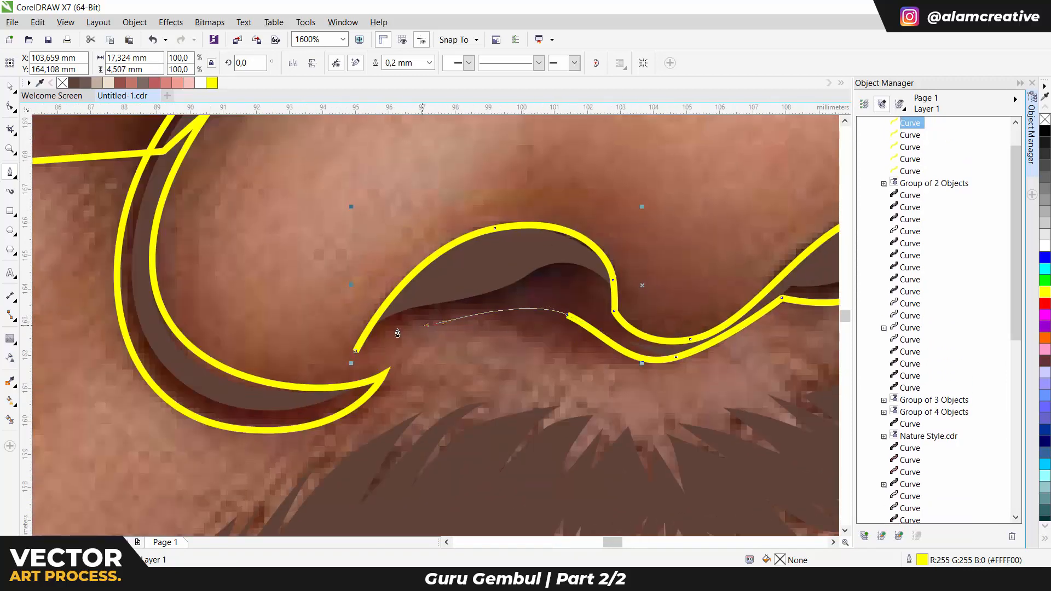
pyautogui.moveTo(466, 317); pyautogui.dragTo(396, 323)
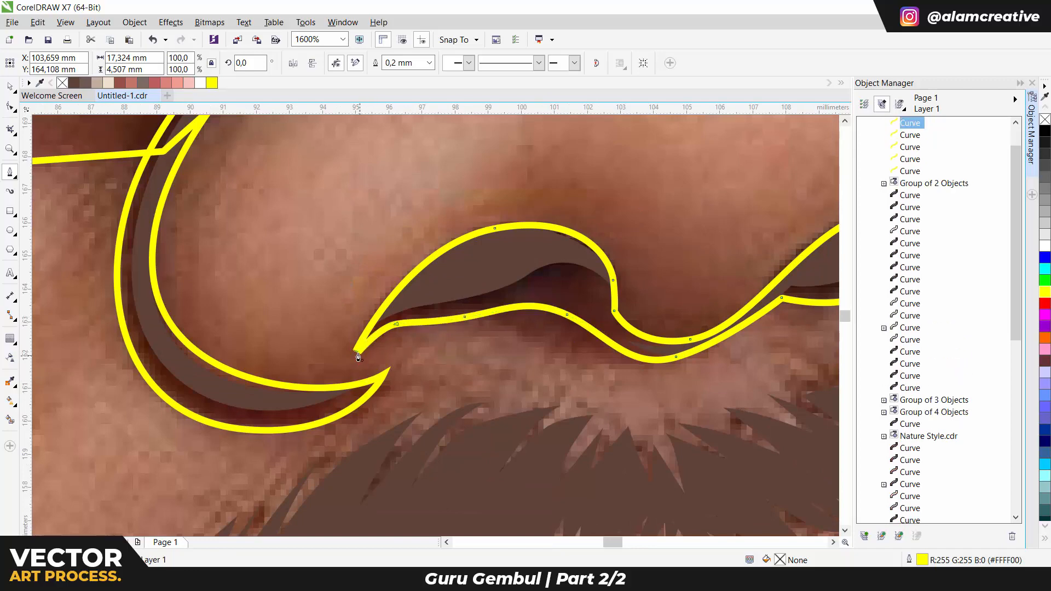
pyautogui.click(358, 353)
# Draw a thin curved shadow shape about 6 mm wide and 8.5 mm high along the nostril wing farther from the ear
pyautogui.scroll(-3, 359, 356)
pyautogui.scroll(2, 416, 351)
pyautogui.click(381, 387)
pyautogui.moveTo(472, 314); pyautogui.dragTo(471, 296)
pyautogui.click(467, 263)
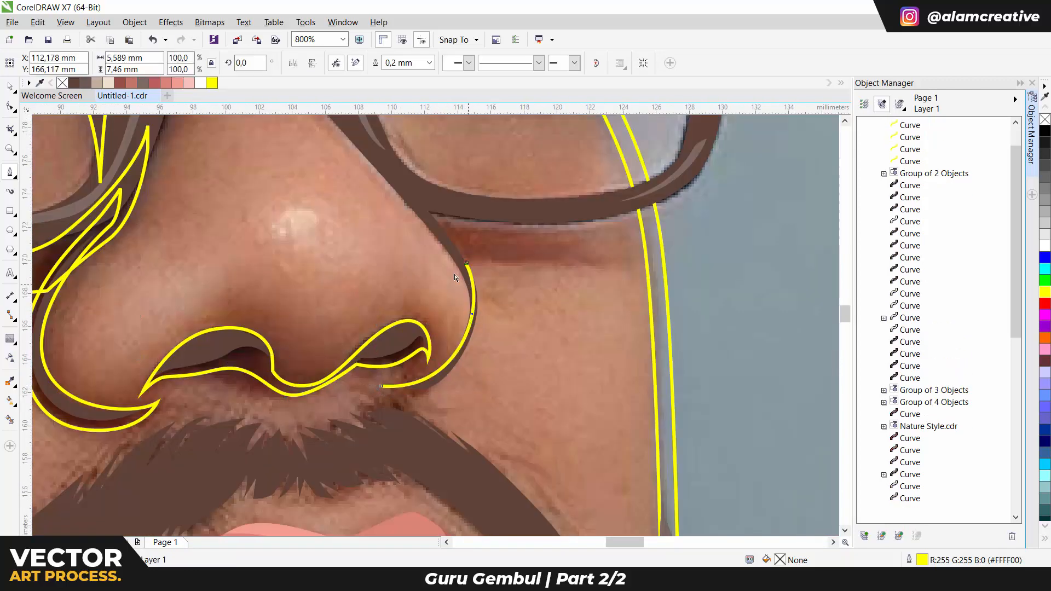
pyautogui.doubleClick(455, 261)
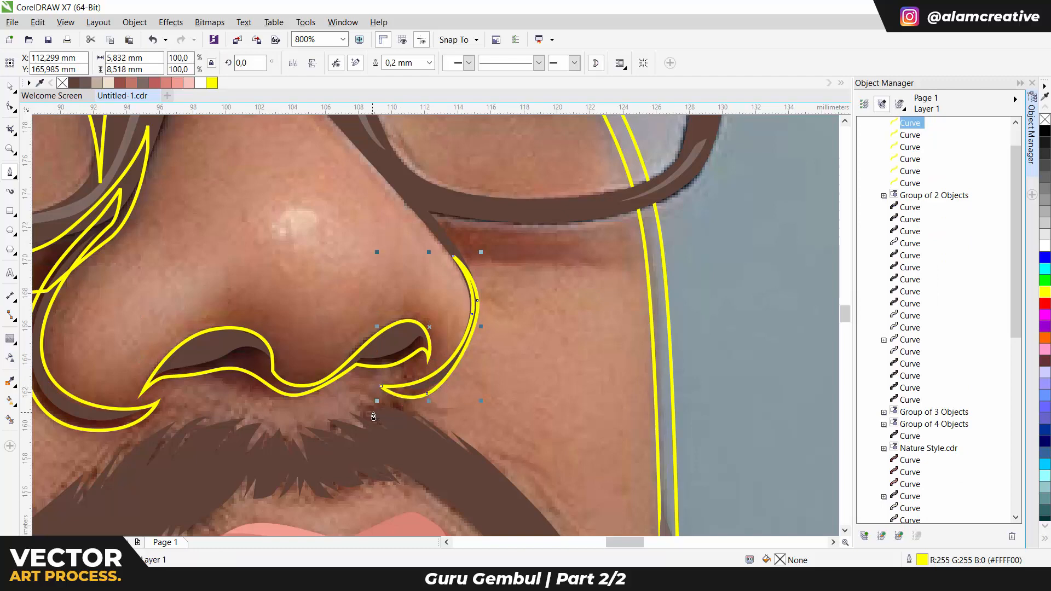
# Draw a narrow shadow shape about 9 mm wide and 2 mm high beneath the glasses frame on the far cheek
pyautogui.scroll(-1, 374, 416)
pyautogui.scroll(1, 383, 329)
pyautogui.scroll(-1, 383, 328)
pyautogui.scroll(1, 547, 356)
pyautogui.moveTo(569, 361); pyautogui.dragTo(553, 378)
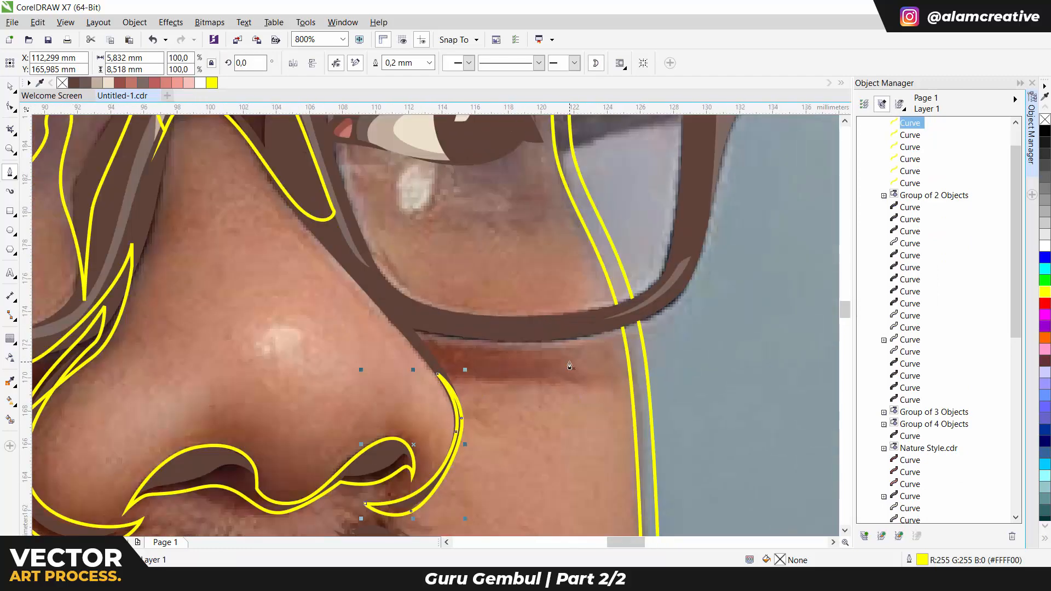
pyautogui.click(442, 377)
pyautogui.scroll(-3, 513, 362)
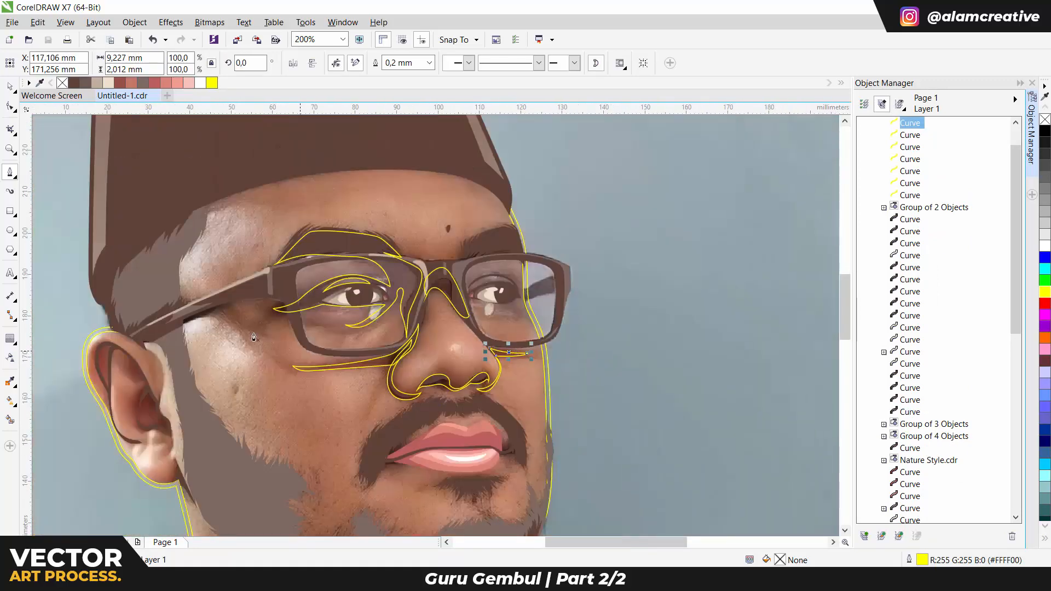
# Start a shadow shape along the underside of the glasses temple arm, beginning just above the ear
pyautogui.scroll(2, 255, 337)
pyautogui.scroll(1, 254, 375)
pyautogui.click(253, 379)
pyautogui.click(294, 371)
pyautogui.scroll(-1, 307, 371)
pyautogui.scroll(1, 410, 319)
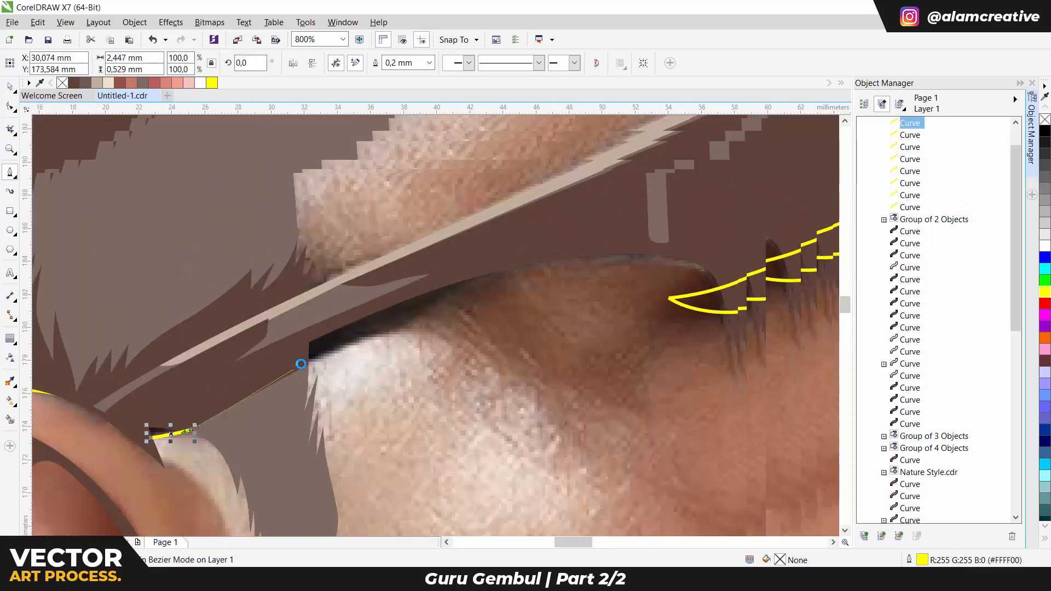
# Trace both edges of the temple arm and close the shape above the ear, about 30 mm wide and 12 mm high
pyautogui.click(429, 301)
pyautogui.click(547, 233)
pyautogui.click(631, 236)
pyautogui.scroll(-1, 444, 284)
pyautogui.scroll(1, 281, 348)
pyautogui.moveTo(281, 347); pyautogui.dragTo(277, 346)
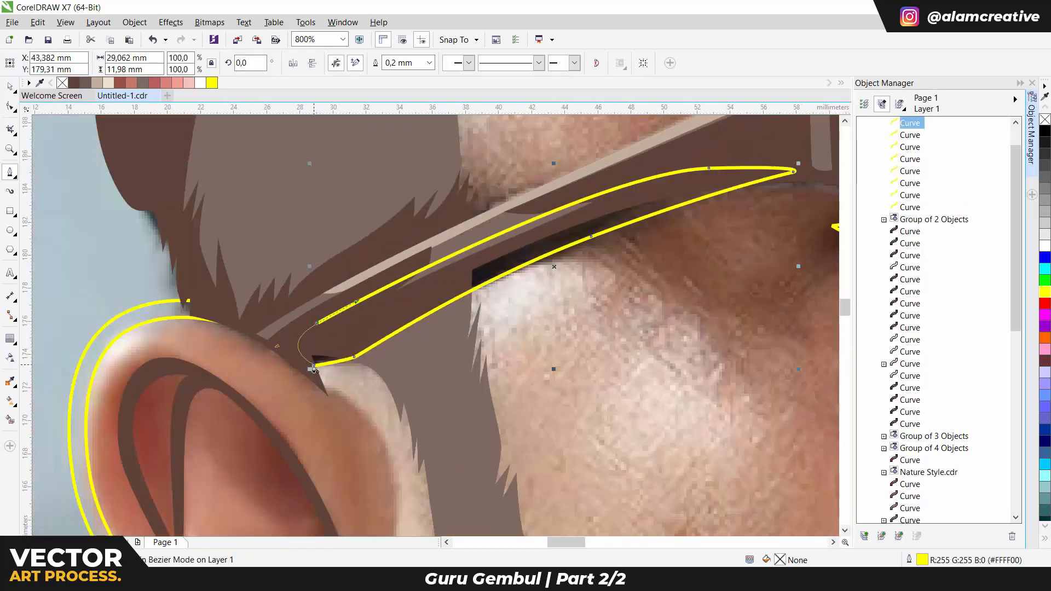
pyautogui.press('space')
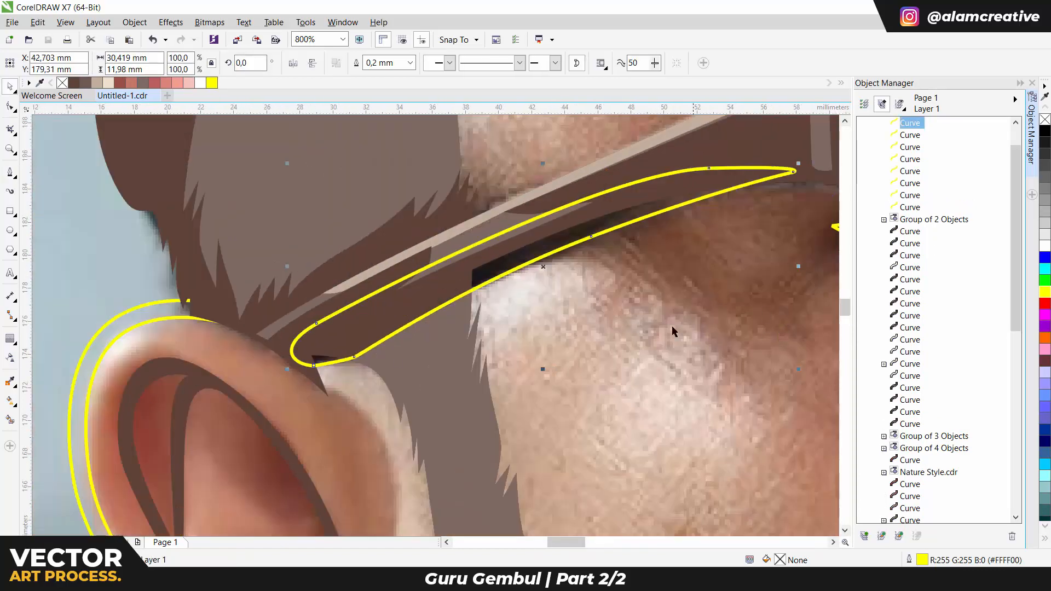
# Extend the outer corner of the eye-area shadow shape toward the temple, making the shape about 37 mm wide
pyautogui.press('space')
pyautogui.scroll(-2, 595, 240)
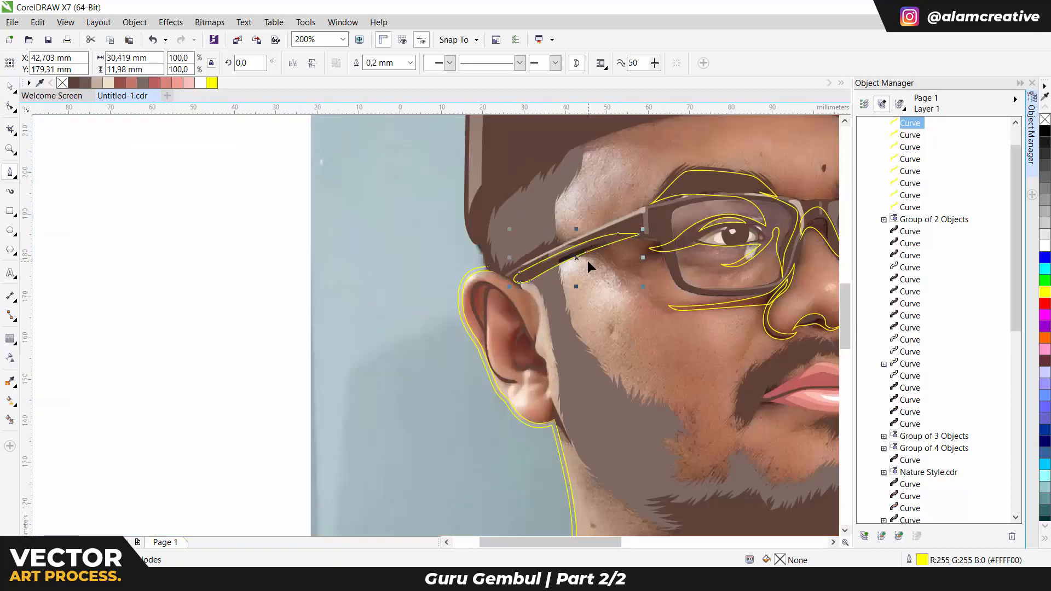
pyautogui.scroll(-2, 587, 260)
pyautogui.scroll(1, 643, 286)
pyautogui.click(646, 253)
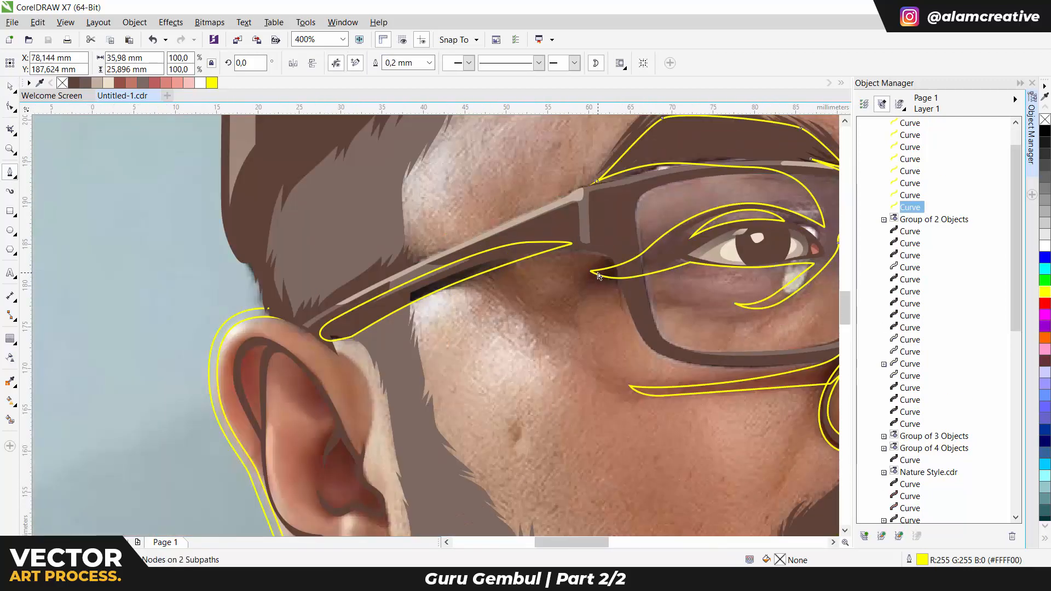
pyautogui.scroll(-1, 657, 257)
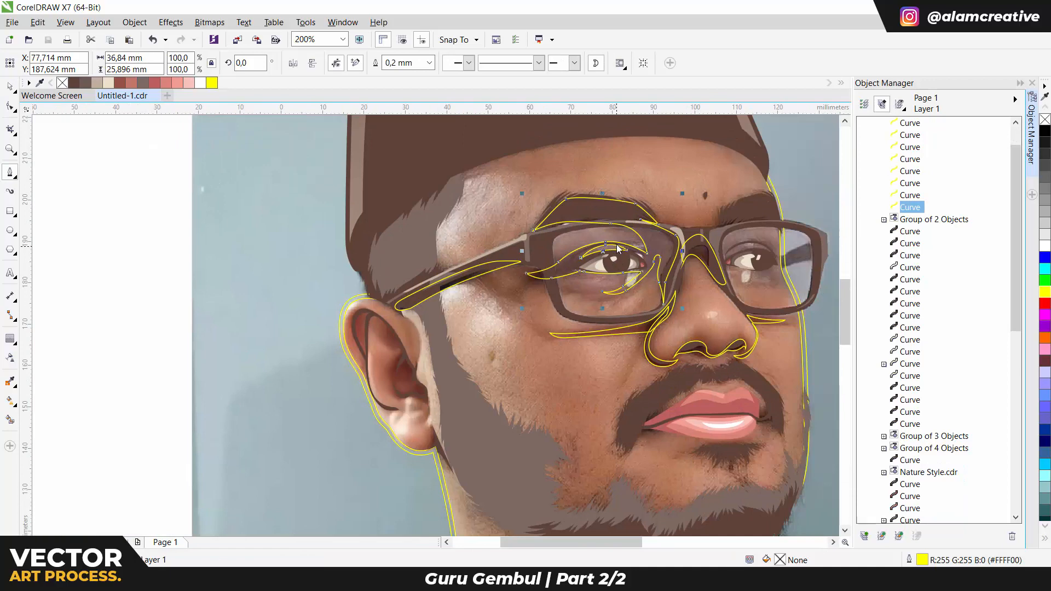
# Start a mouth shadow shape below the lips, tracing around the mouth corner nearer the ear and up into the moustache
pyautogui.press('space')
pyautogui.scroll(-1, 625, 258)
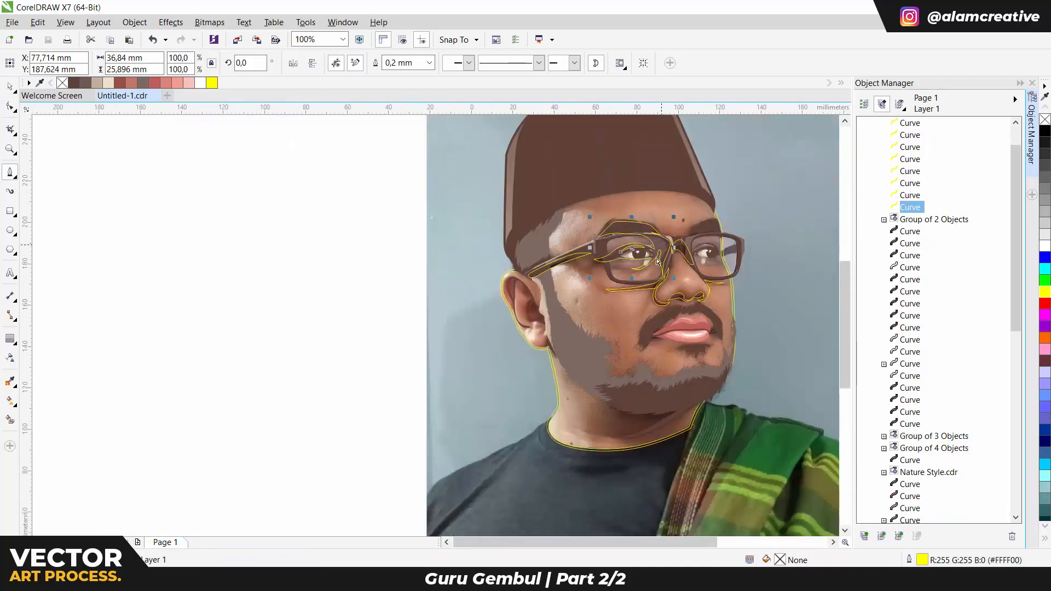
pyautogui.scroll(2, 695, 438)
pyautogui.scroll(1, 644, 263)
pyautogui.press('space')
pyautogui.click(675, 318)
pyautogui.moveTo(526, 331); pyautogui.dragTo(569, 250)
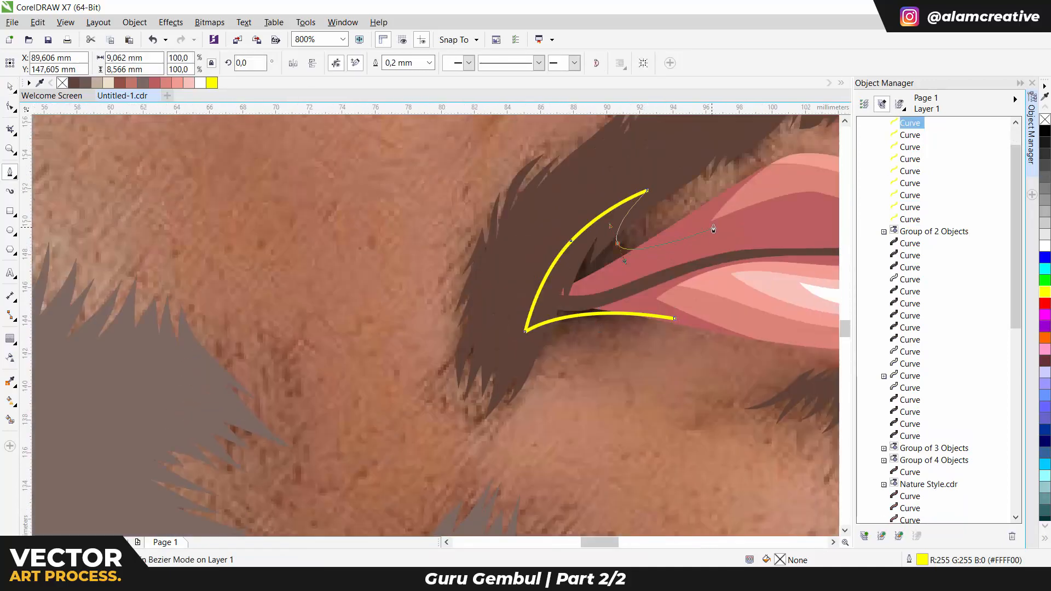
pyautogui.moveTo(713, 229); pyautogui.dragTo(712, 230)
# Trace the shape across the upper lip, around the far mouth corner and back along the lower lip, closing it about 34 mm wide
pyautogui.click(355, 307)
pyautogui.moveTo(573, 354); pyautogui.dragTo(604, 375)
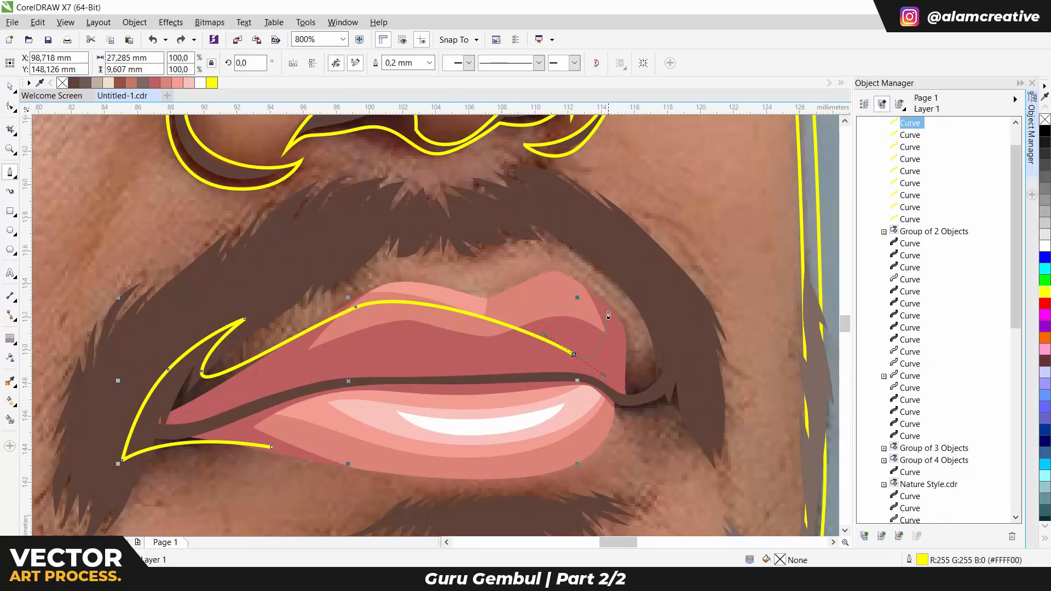
pyautogui.click(652, 300)
pyautogui.click(680, 403)
pyautogui.click(611, 408)
pyautogui.click(493, 369)
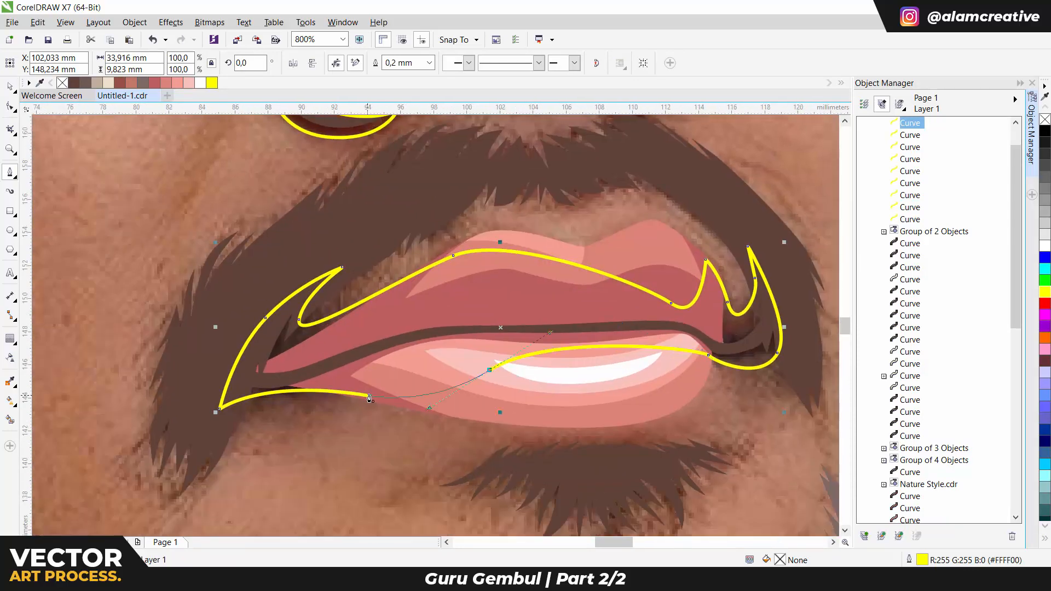
pyautogui.scroll(-1, 493, 368)
# Draw a closed shadow shape about 17 mm wide and 4 mm high over the hair patch below the lower lip
pyautogui.scroll(1, 491, 327)
pyautogui.click(409, 338)
pyautogui.click(474, 316)
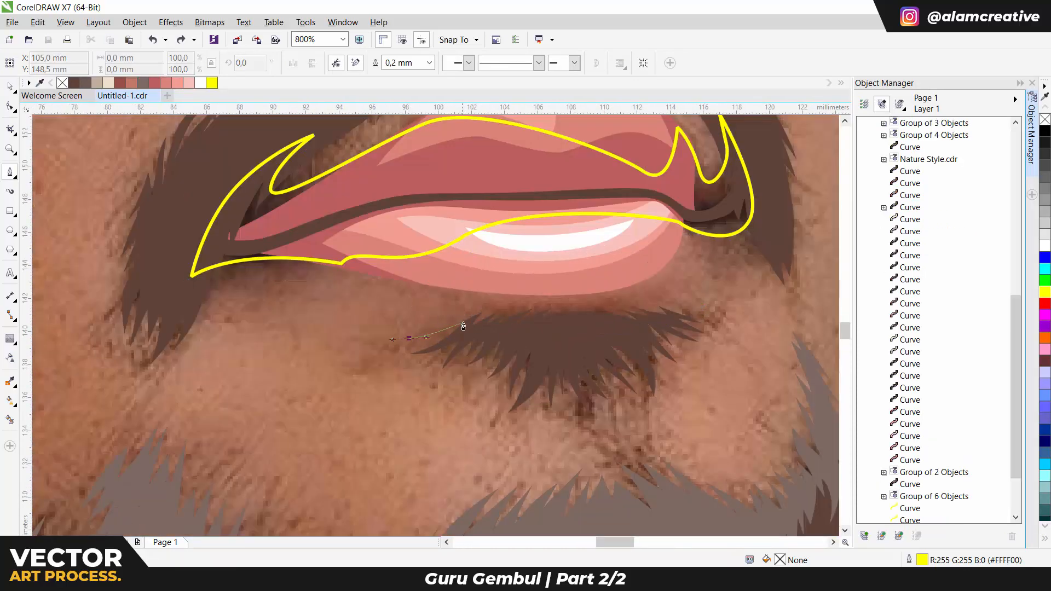
pyautogui.moveTo(649, 313); pyautogui.dragTo(649, 314)
pyautogui.click(697, 314)
pyautogui.click(581, 386)
pyautogui.click(410, 338)
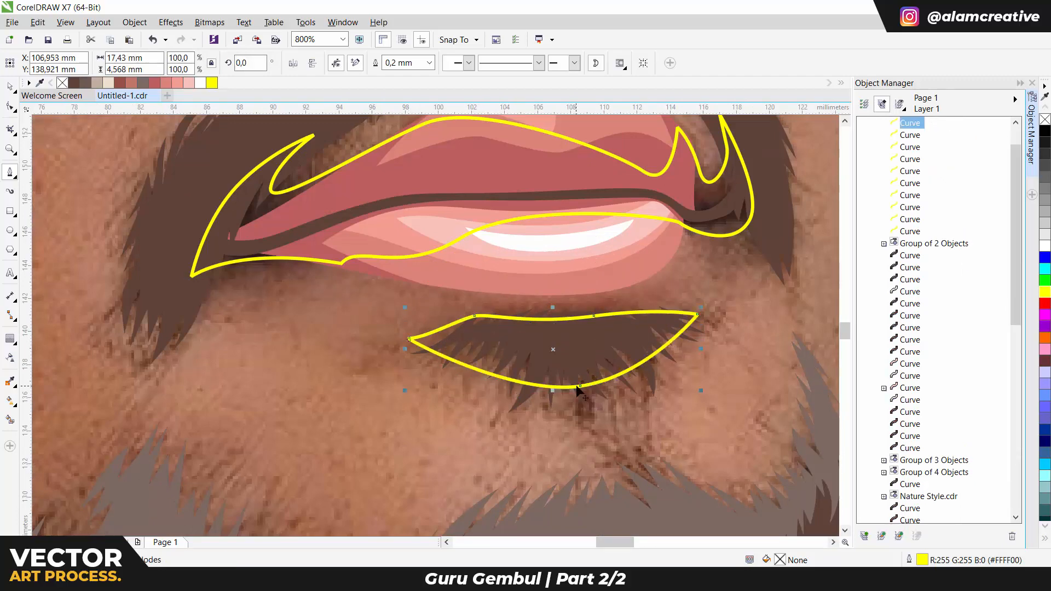
pyautogui.scroll(-1, 627, 377)
# Start a neck shadow shape beneath the jaw, tracing its lower edge from the shawl across the neck toward the ear side
pyautogui.scroll(-2, 628, 377)
pyautogui.scroll(1, 627, 377)
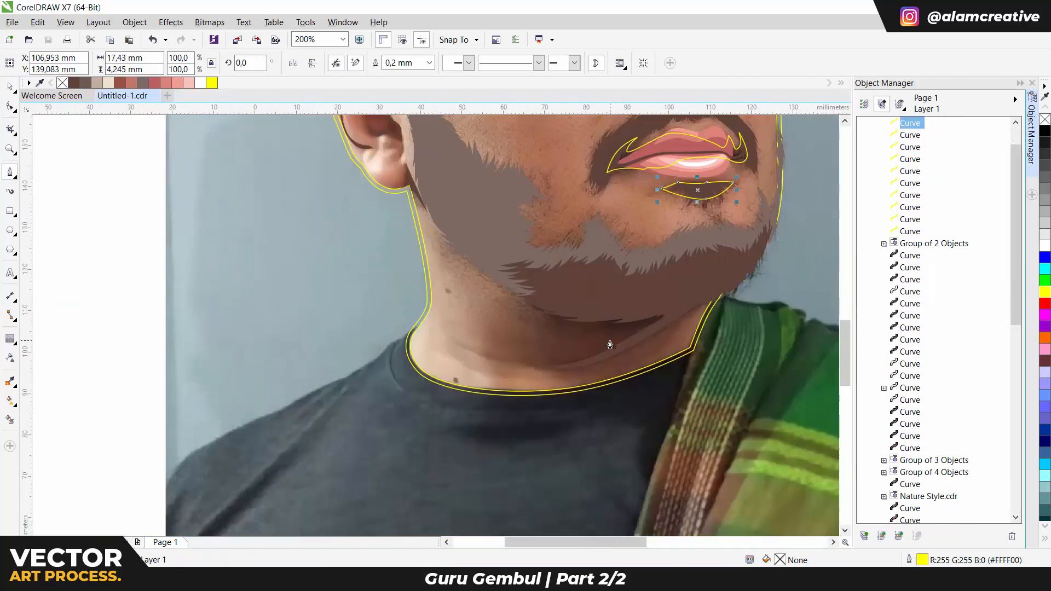
pyautogui.scroll(1, 695, 310)
pyautogui.click(731, 277)
pyautogui.click(578, 386)
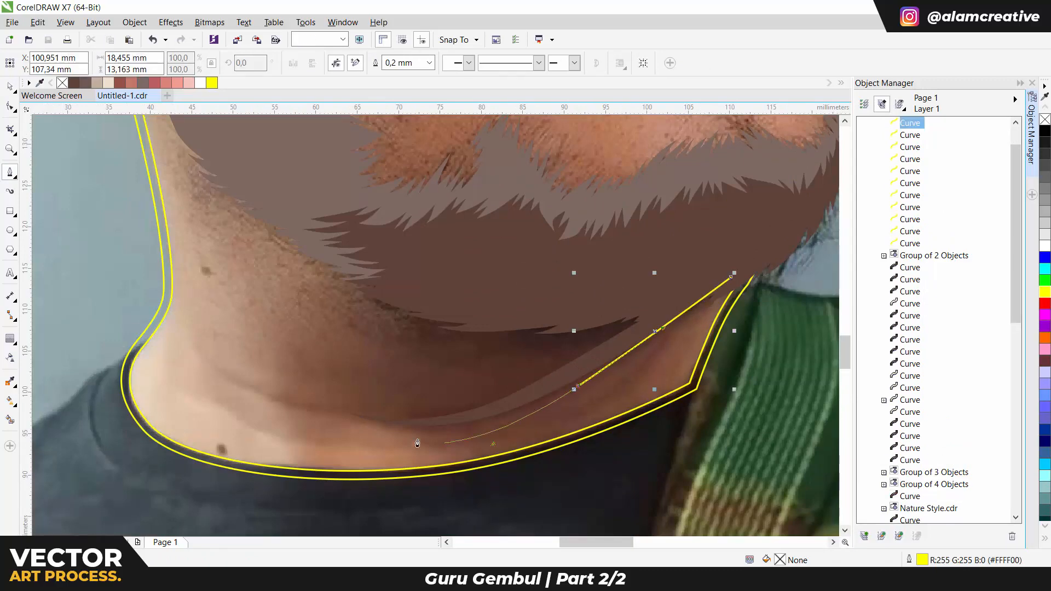
pyautogui.click(368, 423)
pyautogui.click(327, 404)
pyautogui.hotkey('ctrl', 'z')
pyautogui.scroll(-1, 445, 426)
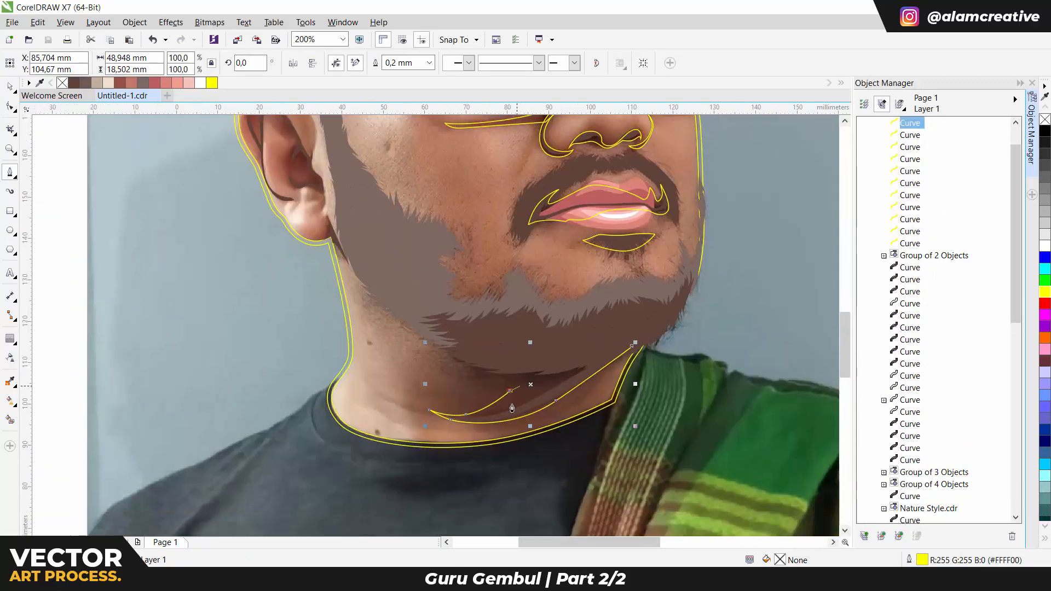
# Trace the neck shadow's upper edge along the beard and close it across the jaw, about 69 mm wide and 29 mm high
pyautogui.scroll(1, 445, 426)
pyautogui.scroll(-1, 394, 338)
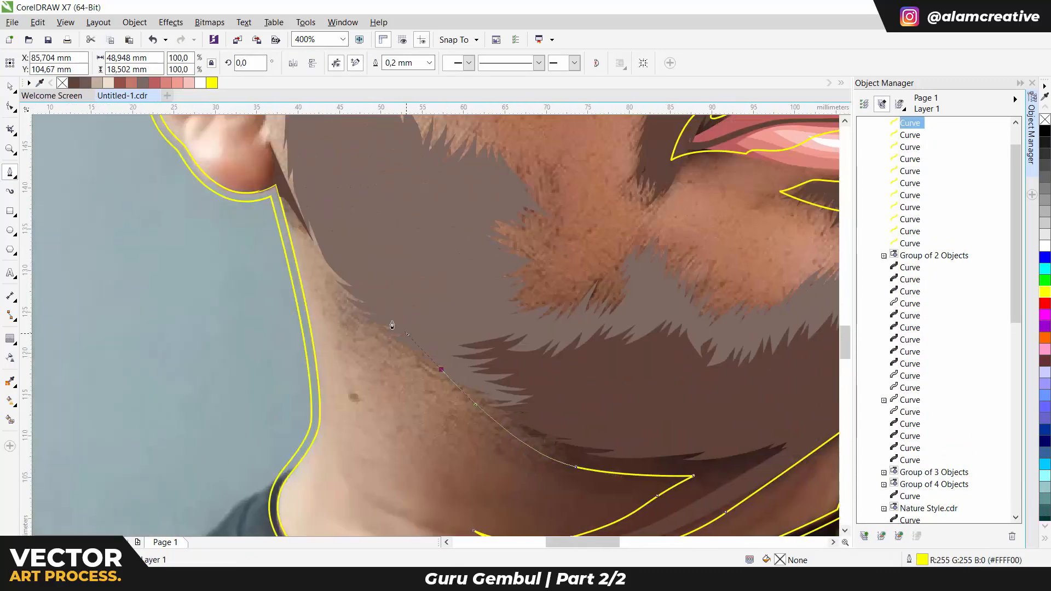
pyautogui.scroll(-1, 710, 394)
pyautogui.scroll(1, 710, 393)
pyautogui.moveTo(708, 397); pyautogui.dragTo(708, 398)
pyautogui.moveTo(424, 391); pyautogui.dragTo(455, 430)
# Draw a closed shadow shape about 16 mm wide and 15 mm high beneath and behind the earlobe
pyautogui.scroll(2, 441, 321)
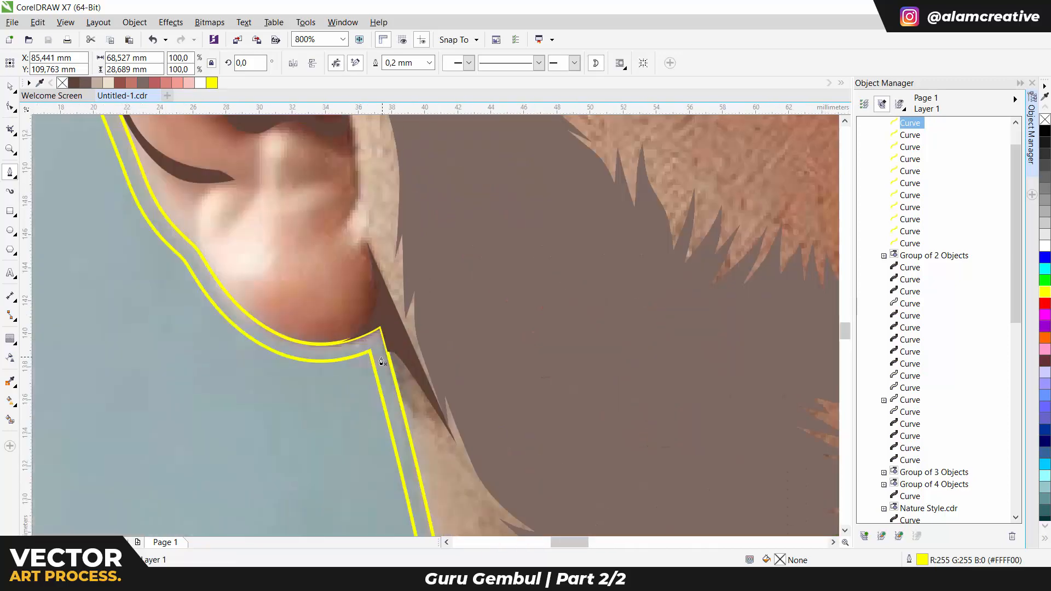
pyautogui.click(380, 357)
pyautogui.click(494, 490)
pyautogui.moveTo(403, 341); pyautogui.dragTo(383, 293)
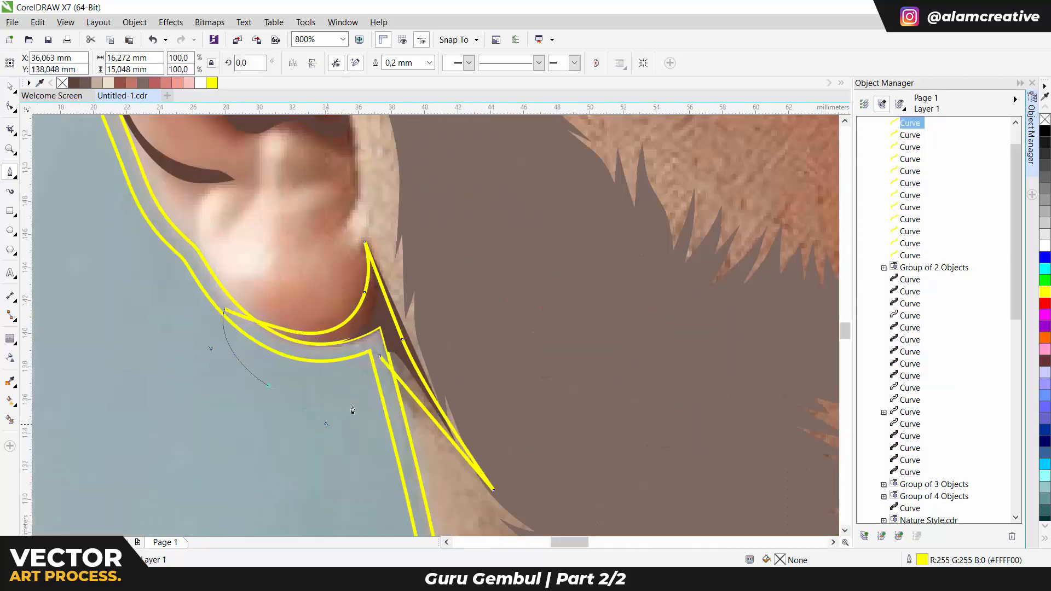
pyautogui.scroll(-5, 368, 389)
# Start an inner-ear shadow shape, tracing from the front of the ear down around the ear canal opening
pyautogui.scroll(5, 365, 328)
pyautogui.click(366, 248)
pyautogui.click(366, 324)
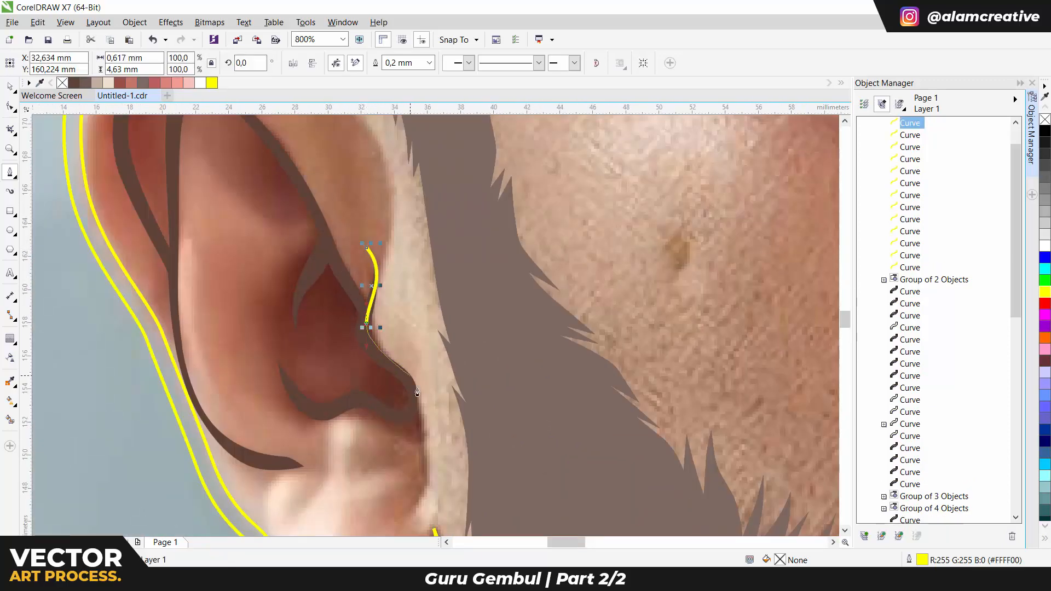
pyautogui.click(410, 376)
pyautogui.click(415, 439)
pyautogui.scroll(-1, 350, 384)
pyautogui.scroll(1, 351, 383)
pyautogui.click(429, 377)
pyautogui.click(338, 311)
# Trace the inner-ear shape over the upper fold and down the inner edge of the rim toward the earlobe
pyautogui.scroll(-1, 345, 318)
pyautogui.scroll(1, 345, 318)
pyautogui.click(405, 303)
pyautogui.click(375, 282)
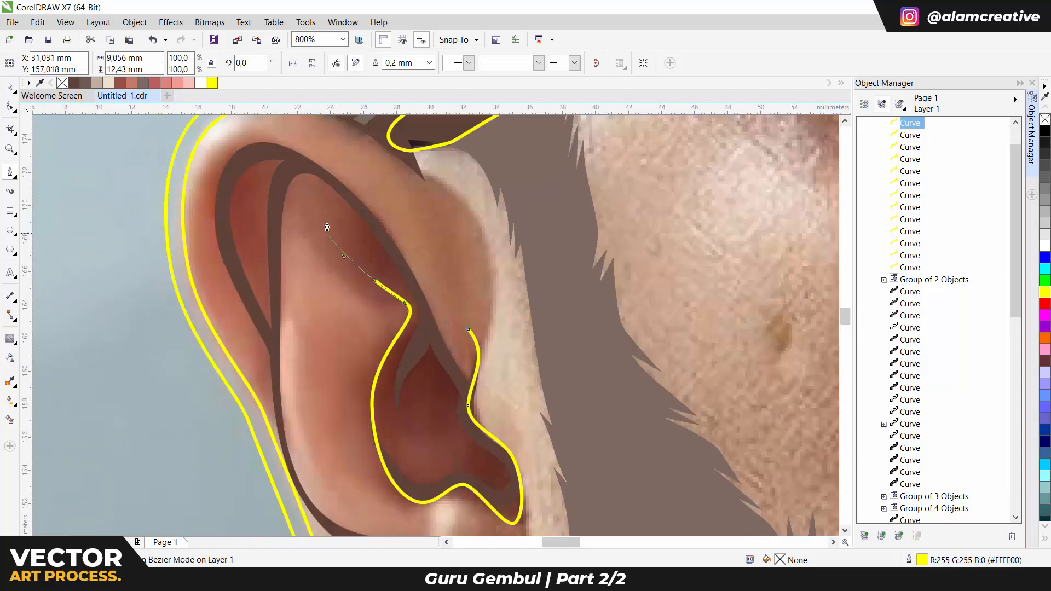
pyautogui.click(278, 248)
pyautogui.scroll(-3, 278, 329)
pyautogui.click(273, 418)
pyautogui.click(286, 458)
pyautogui.click(303, 501)
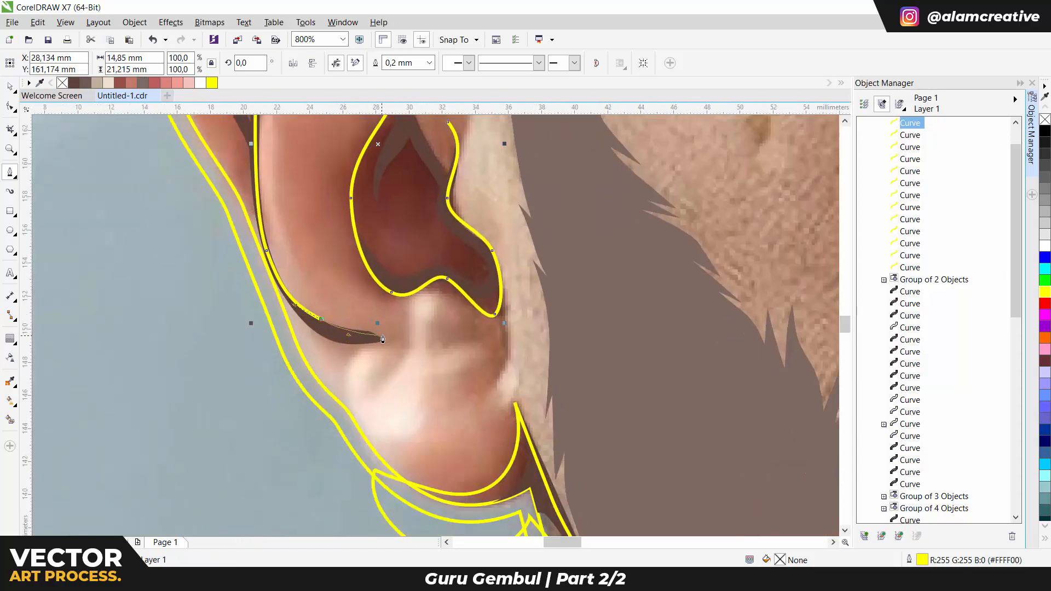
# Trace the outer side of the ear rim back to the front and close the shape, about 19 mm wide and 25 mm high
pyautogui.scroll(-1, 311, 333)
pyautogui.scroll(1, 307, 274)
pyautogui.moveTo(264, 298); pyautogui.dragTo(277, 226)
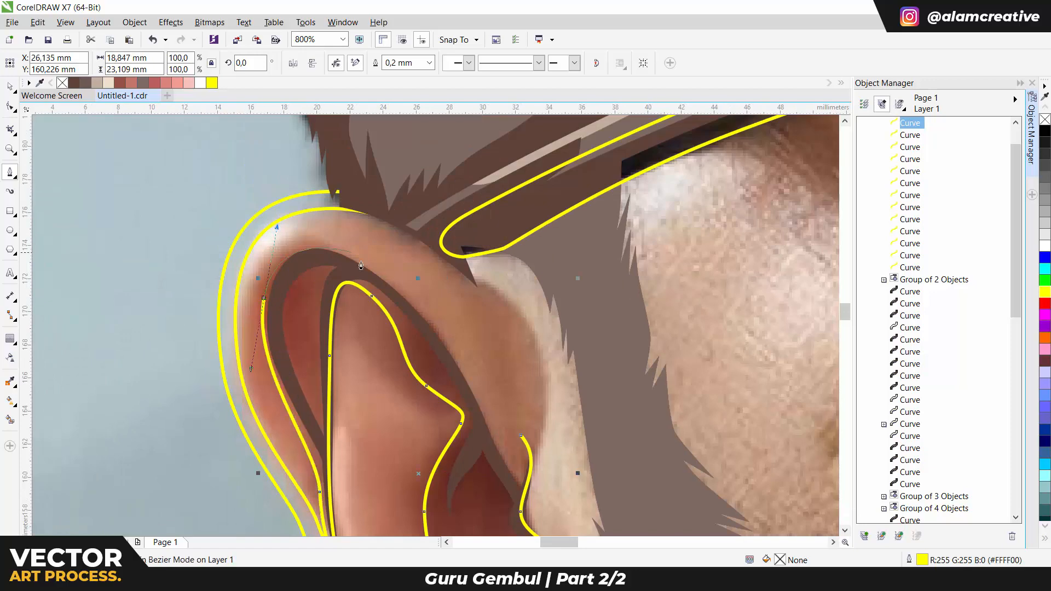
pyautogui.click(492, 449)
pyautogui.scroll(-2, 493, 449)
pyautogui.scroll(2, 463, 253)
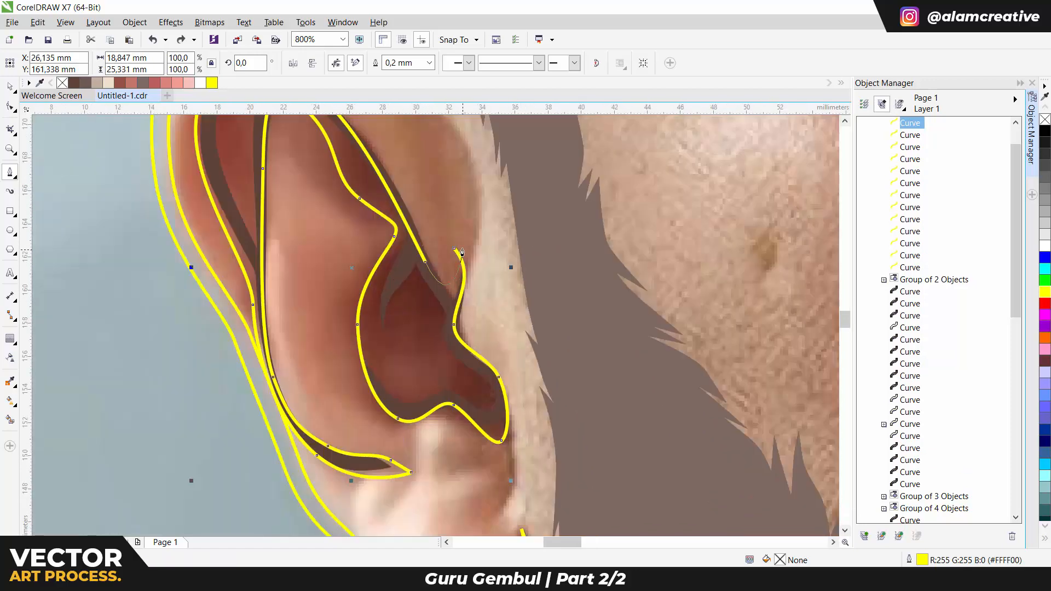
pyautogui.scroll(-3, 470, 291)
# Draw a closed shadow shape about 90 mm wide and 27 mm high along the cap's lower edge across the forehead
pyautogui.scroll(2, 389, 244)
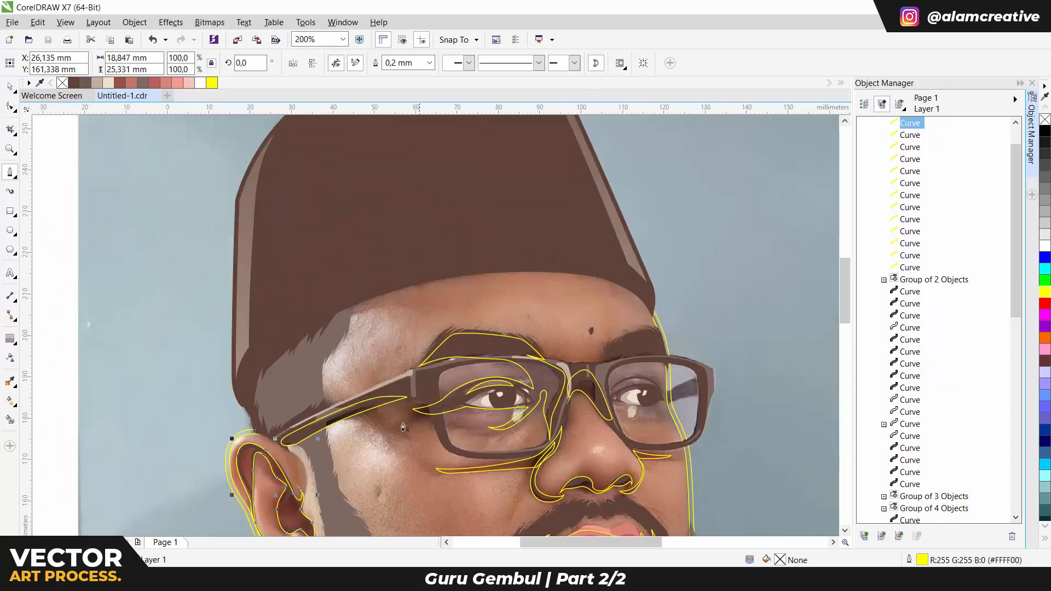
pyautogui.click(371, 240)
pyautogui.moveTo(518, 178); pyautogui.dragTo(609, 167)
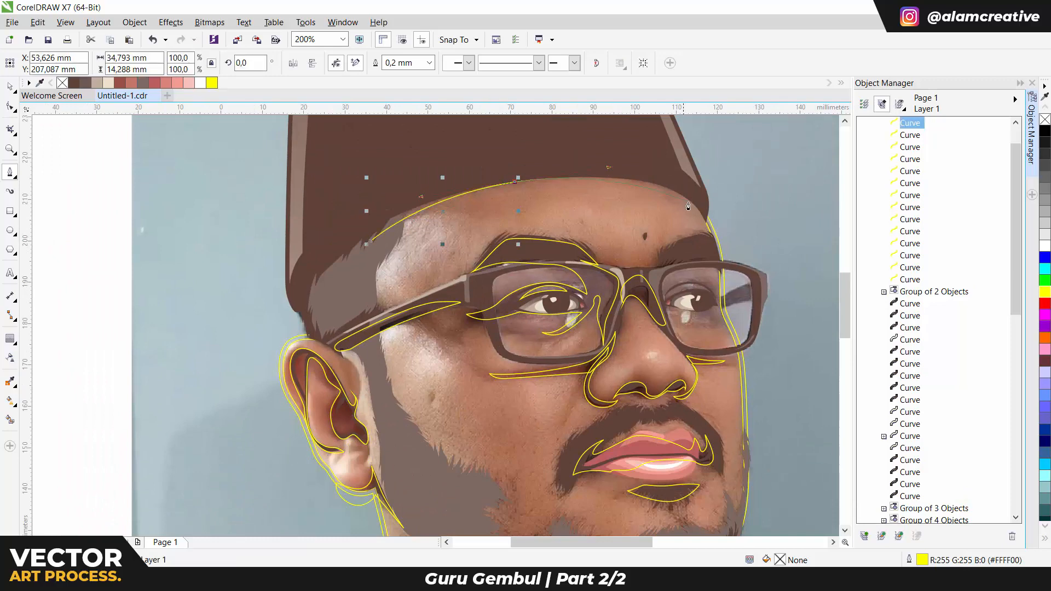
pyautogui.click(690, 171)
pyautogui.scroll(-2, 603, 274)
pyautogui.scroll(2, 542, 366)
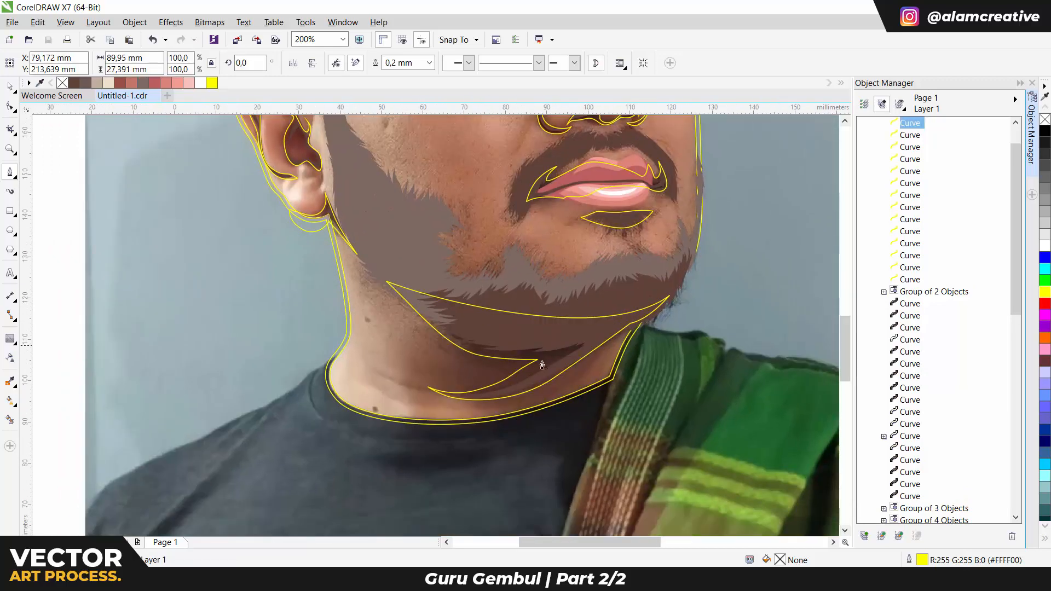
# Reshape the lower edge of the neck shadow shape beneath the jaw
pyautogui.scroll(1, 542, 365)
pyautogui.moveTo(427, 413); pyautogui.dragTo(328, 400)
pyautogui.scroll(-1, 377, 425)
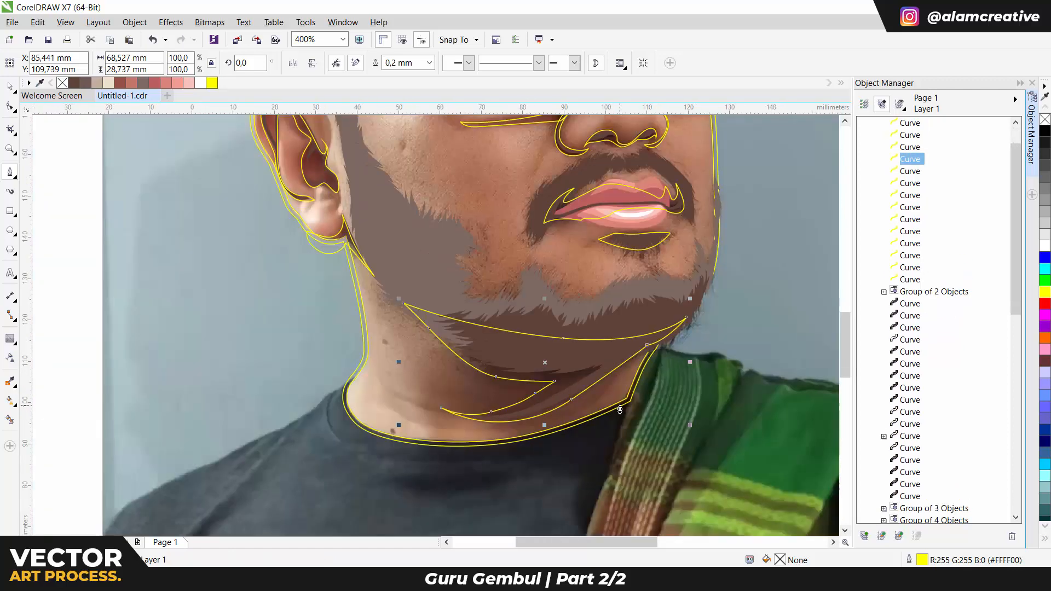
pyautogui.scroll(1, 630, 339)
pyautogui.click(632, 337)
pyautogui.scroll(-2, 632, 337)
pyautogui.scroll(3, 466, 225)
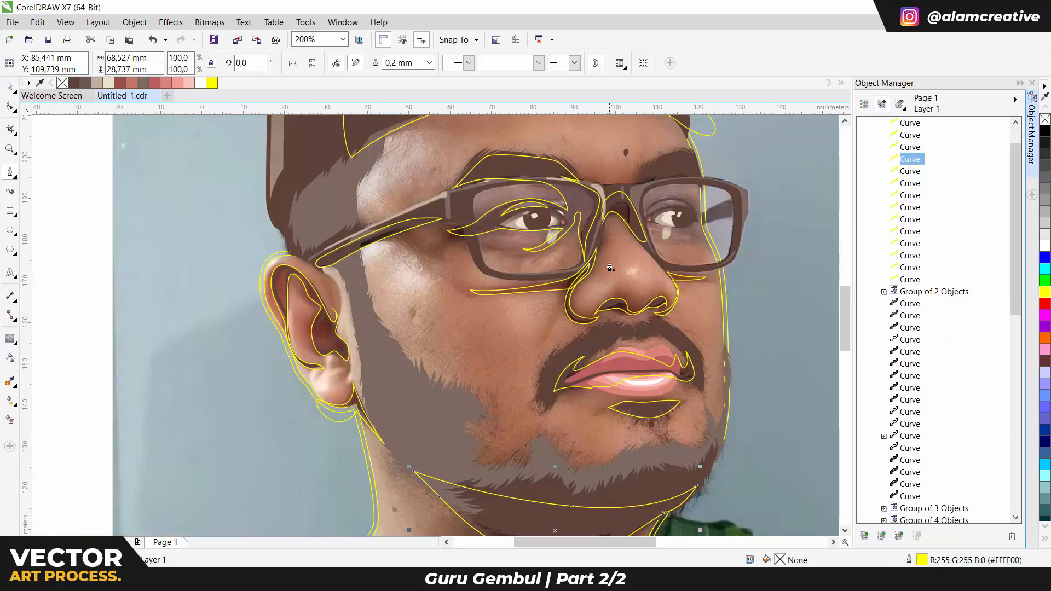
# Trace a shadow shape along the lower lid of the far eye, then back over its upper lid to the inner corner
pyautogui.click(465, 223)
pyautogui.click(584, 233)
pyautogui.click(671, 221)
pyautogui.click(705, 230)
pyautogui.click(723, 229)
pyautogui.scroll(-1, 724, 229)
pyautogui.scroll(1, 703, 120)
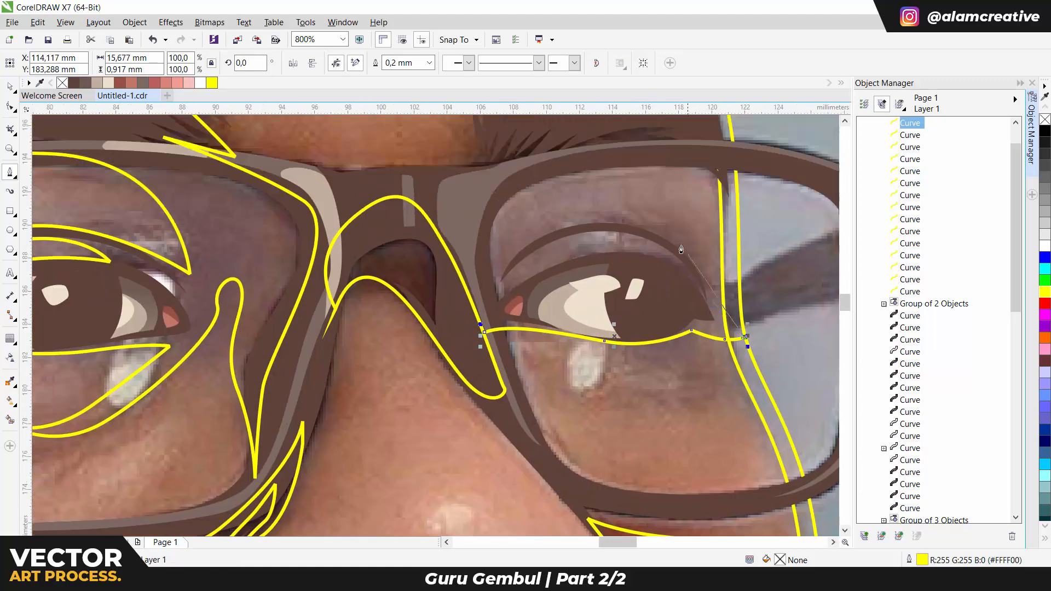
pyautogui.moveTo(640, 223); pyautogui.dragTo(543, 198)
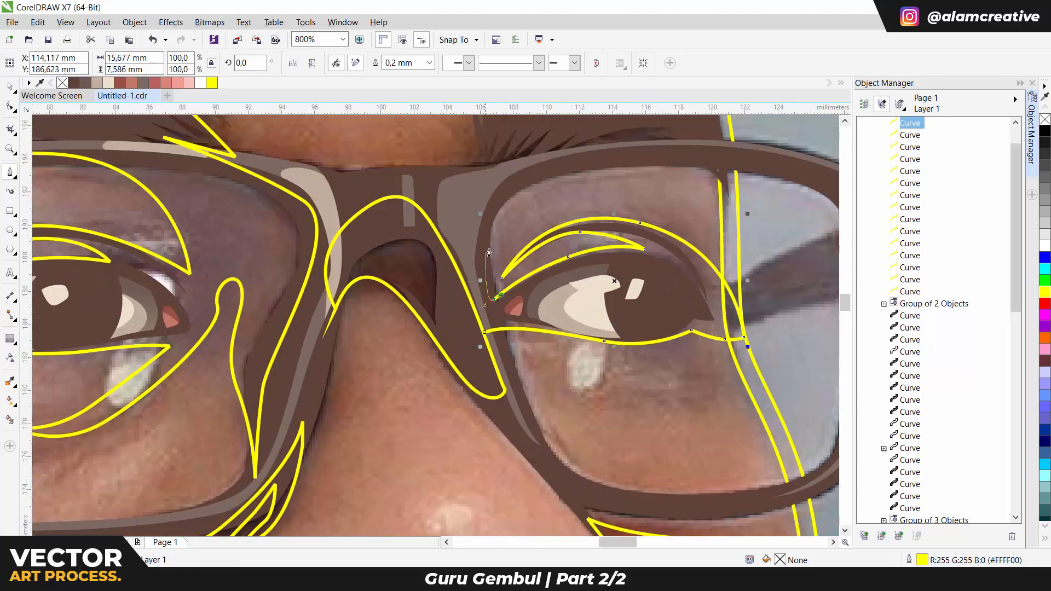
pyautogui.scroll(-1, 556, 164)
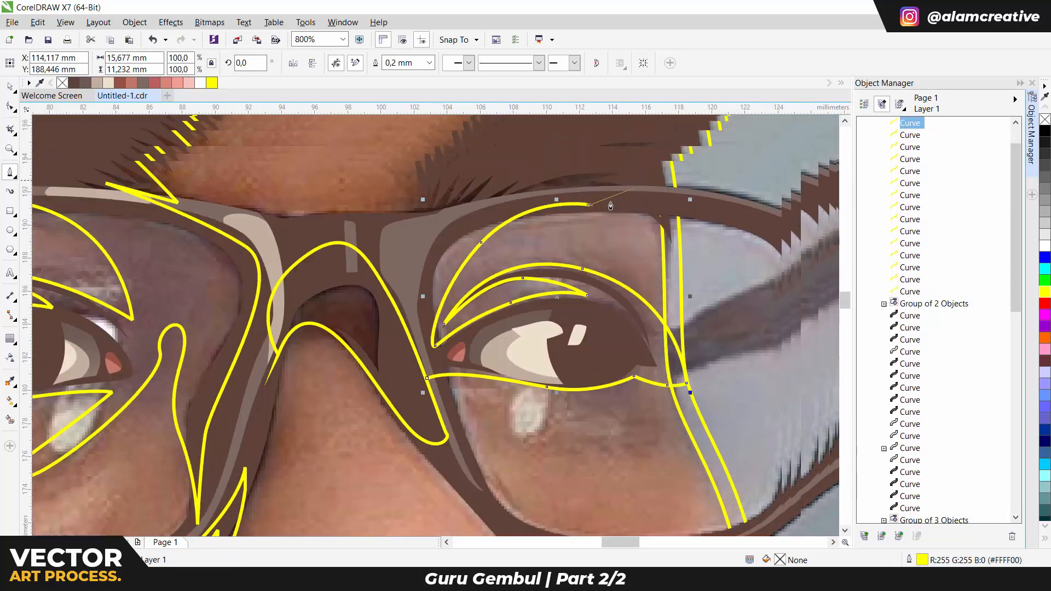
# Continue the far-eye shape along the lens's upper edge and over the eyebrow, closing it at about 17 mm wide and 18 mm high
pyautogui.scroll(1, 633, 107)
pyautogui.moveTo(633, 229); pyautogui.dragTo(670, 265)
pyautogui.scroll(-1, 670, 266)
pyautogui.click(398, 219)
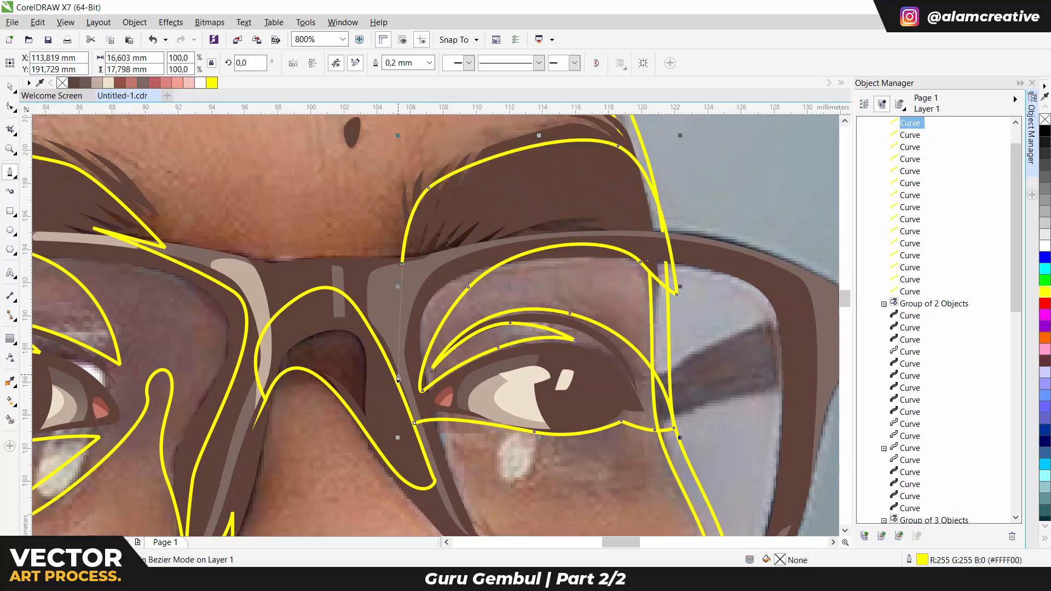
pyautogui.scroll(1, 400, 307)
pyautogui.click(400, 332)
pyautogui.scroll(-5, 400, 331)
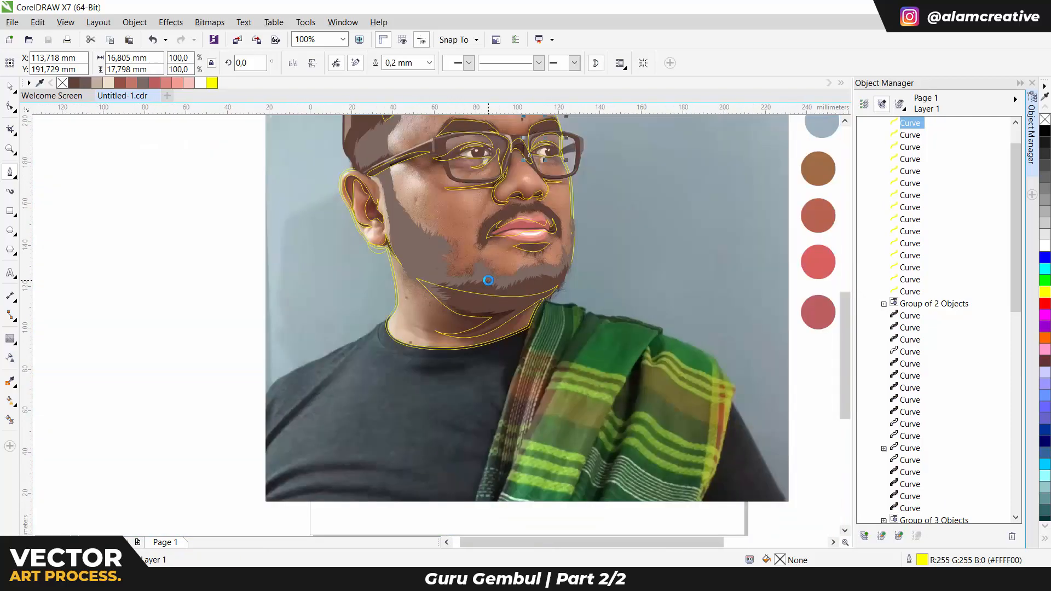
# Select all the yellow shadow outlines, group them and fill the shadow shapes with the sampled reddish brown
pyautogui.press('space')
pyautogui.keyDown('shift'); pyautogui.click(910, 291); pyautogui.keyUp('shift')
pyautogui.hotkey('ctrl', 'g')
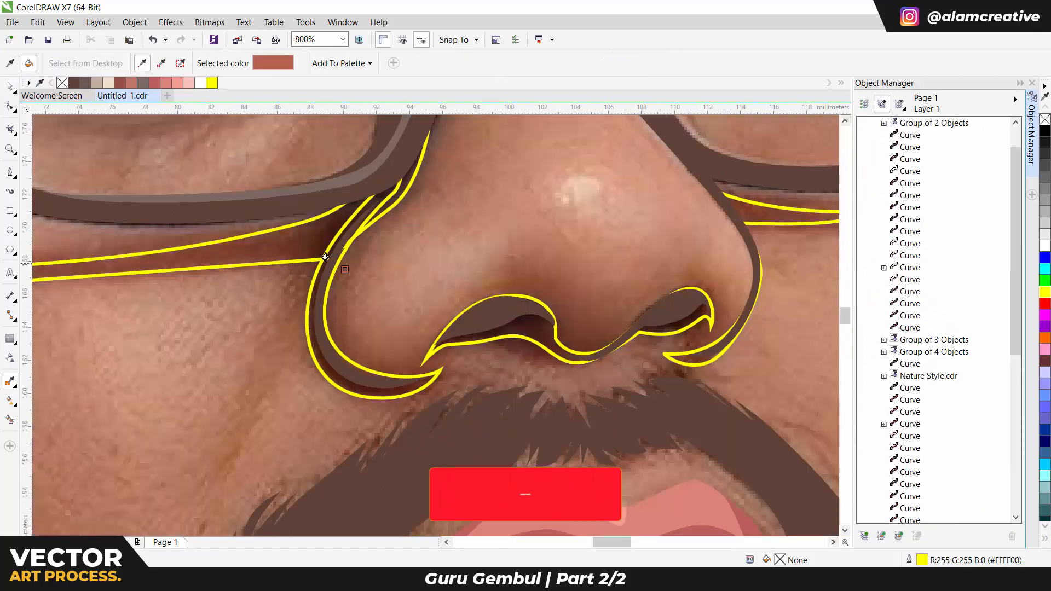
pyautogui.press('space')
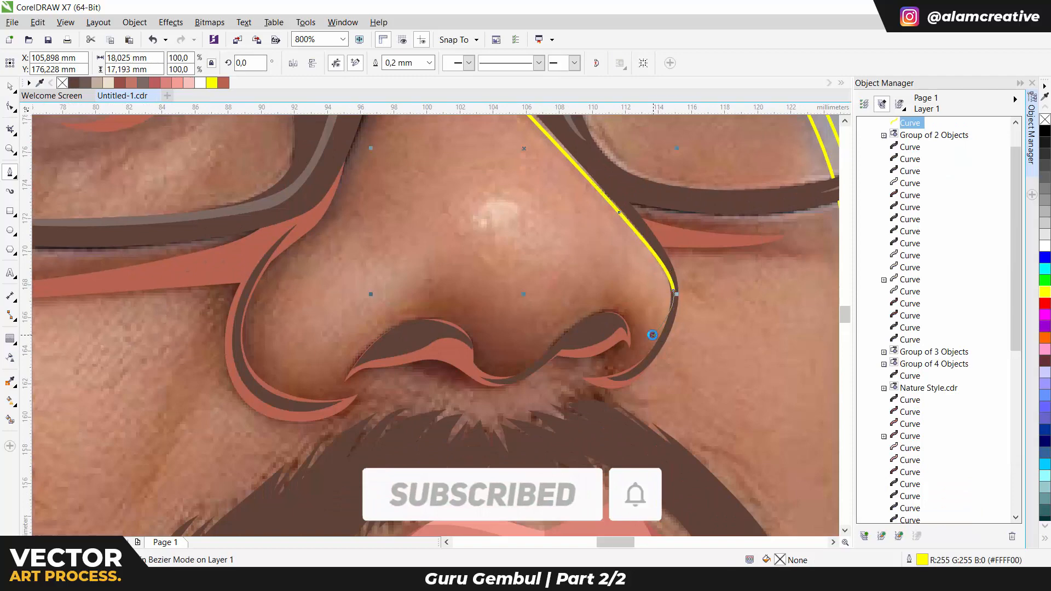
# Trace a nose shadow shape down the nose's far side, around the near nostril wing and beneath the nostrils
pyautogui.click(547, 332)
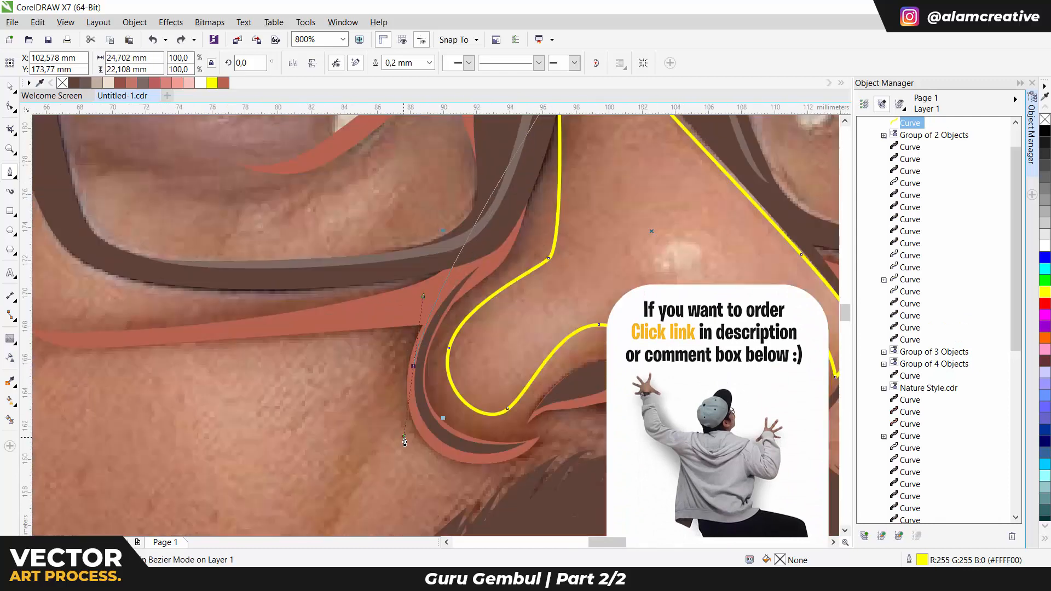
pyautogui.moveTo(405, 441); pyautogui.dragTo(405, 438)
pyautogui.click(492, 455)
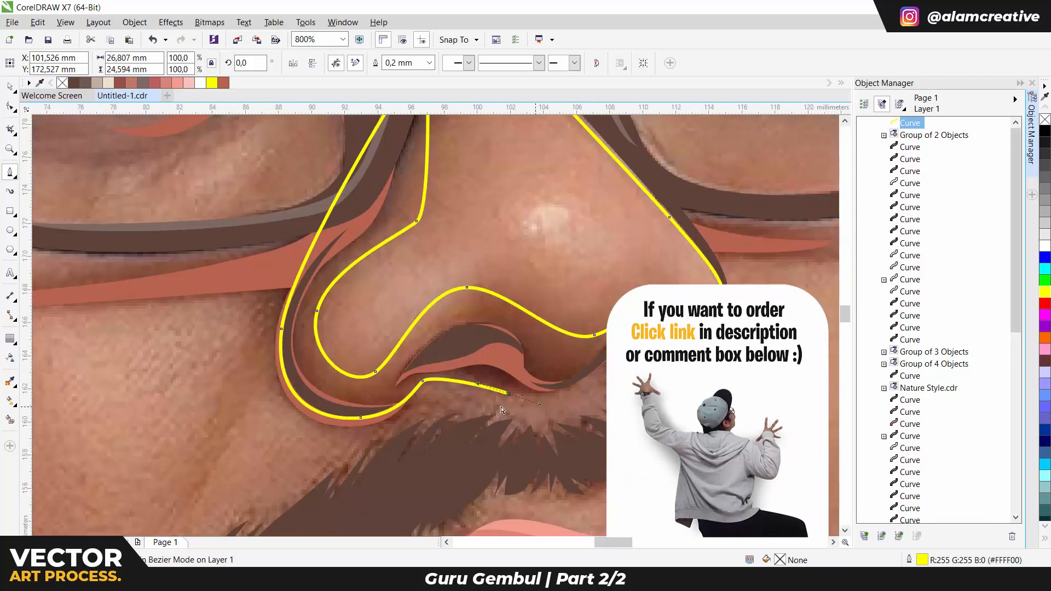
pyautogui.moveTo(427, 384); pyautogui.dragTo(445, 374)
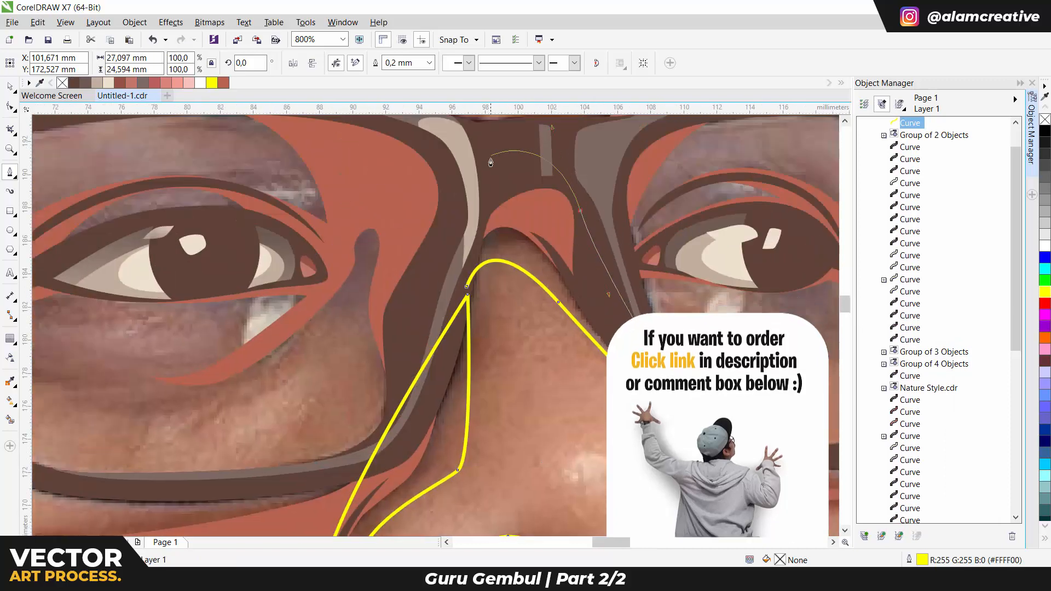
# Undo the misplaced bridge segment, retrace the nose shape's outer edge over the bridge and close it at its starting point
pyautogui.hotkey('ctrl', 'z')
pyautogui.moveTo(612, 297); pyautogui.dragTo(581, 210)
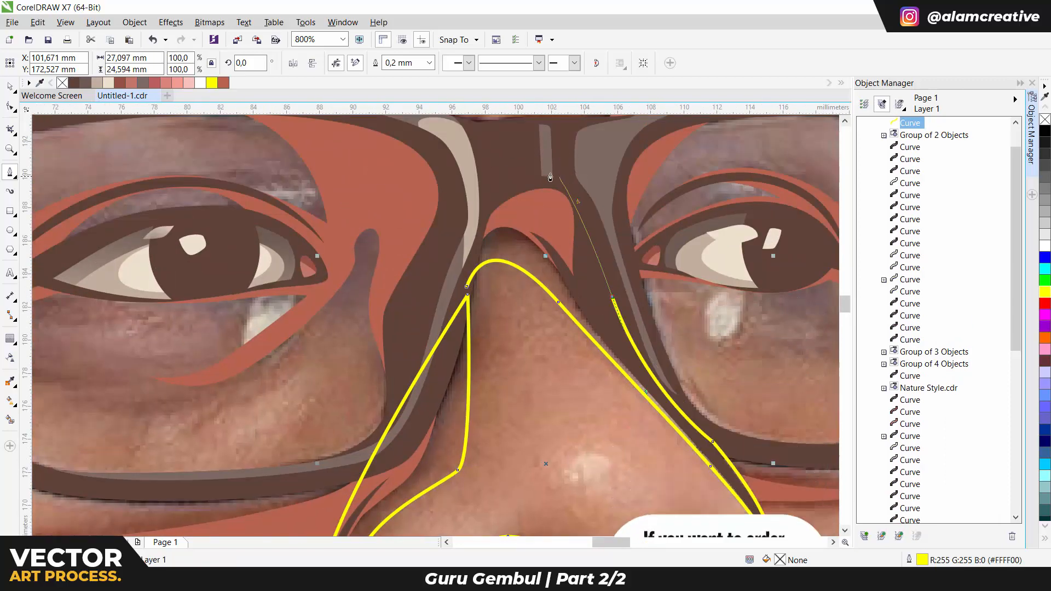
pyautogui.moveTo(512, 161); pyautogui.dragTo(450, 166)
pyautogui.click(467, 287)
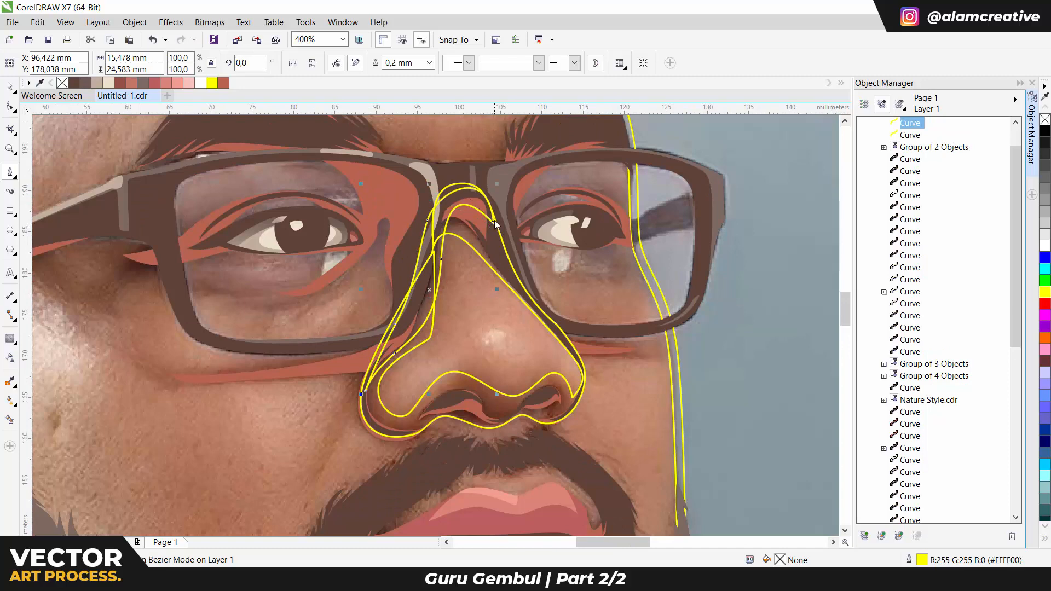
# Draw a second closed shape about 16 mm wide and 26 mm high along the nose's near side and over the bridge
pyautogui.moveTo(438, 422); pyautogui.dragTo(416, 291)
pyautogui.moveTo(584, 243); pyautogui.dragTo(444, 294)
pyautogui.scroll(1, 444, 293)
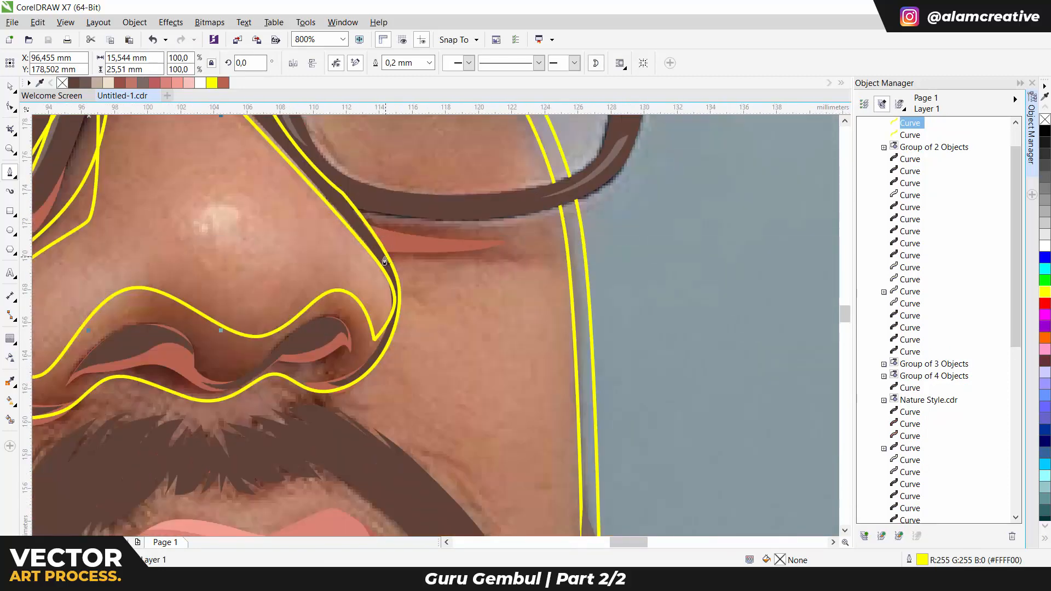
# Draw a closed shadow shape about 14 mm wide and 4 mm high on the cheek beneath the far lens
pyautogui.click(381, 254)
pyautogui.moveTo(512, 263); pyautogui.dragTo(559, 265)
pyautogui.click(585, 235)
pyautogui.hotkey('ctrl', 'z')
pyautogui.click(569, 224)
pyautogui.moveTo(462, 225); pyautogui.dragTo(390, 212)
pyautogui.click(355, 203)
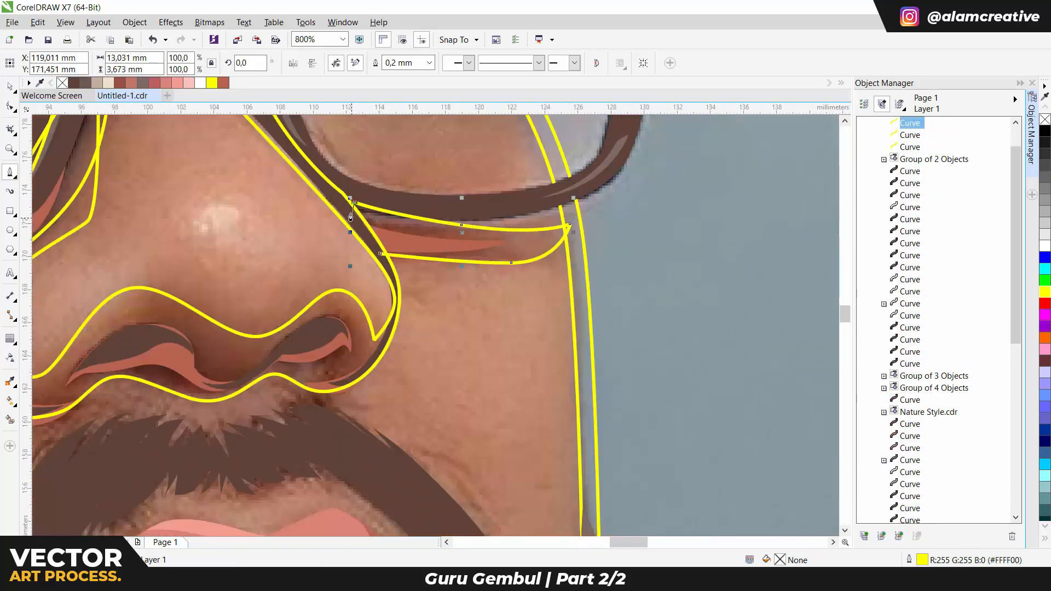
pyautogui.click(379, 255)
# Draw a closed shadow shape about 34 mm wide and 8 mm high beneath the near lens, from the cheek to the nostril wing
pyautogui.hscroll(-10, 558, 287)
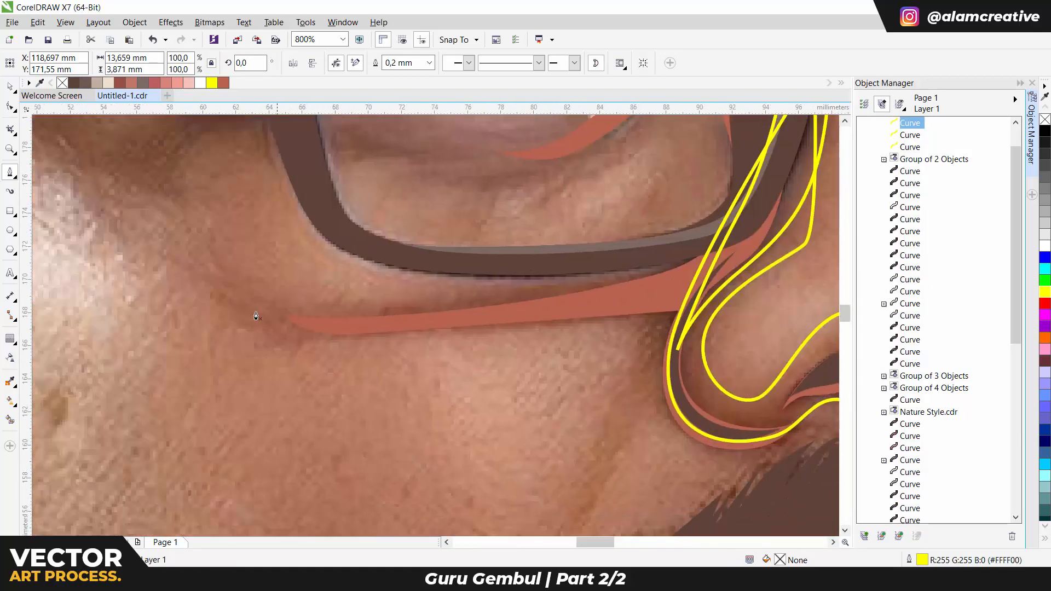
pyautogui.click(213, 285)
pyautogui.moveTo(336, 342); pyautogui.dragTo(340, 343)
pyautogui.hscroll(2, 339, 343)
pyautogui.click(557, 335)
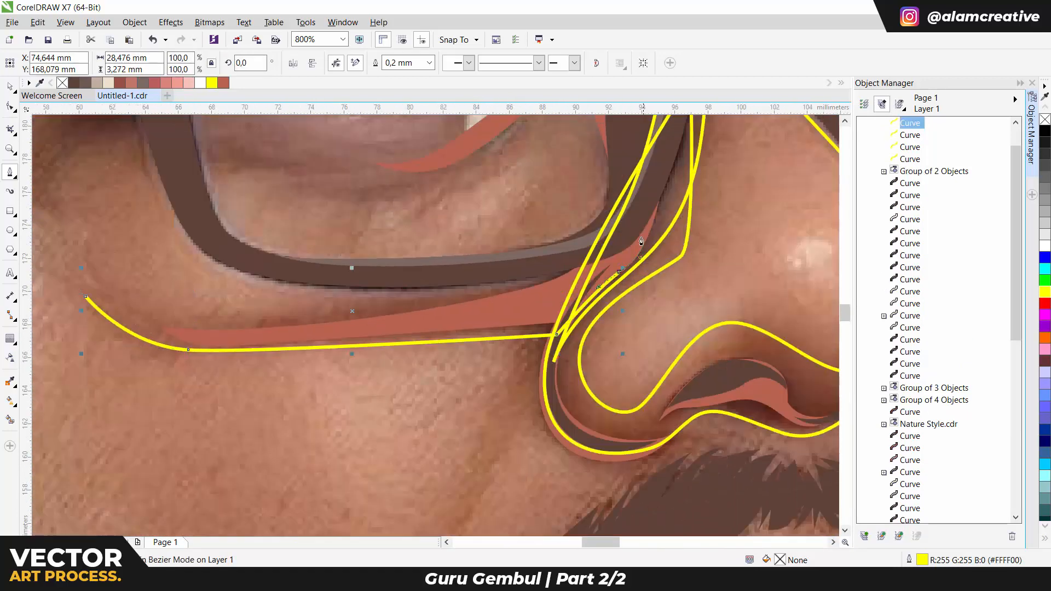
pyautogui.hotkey('ctrl', 'z')
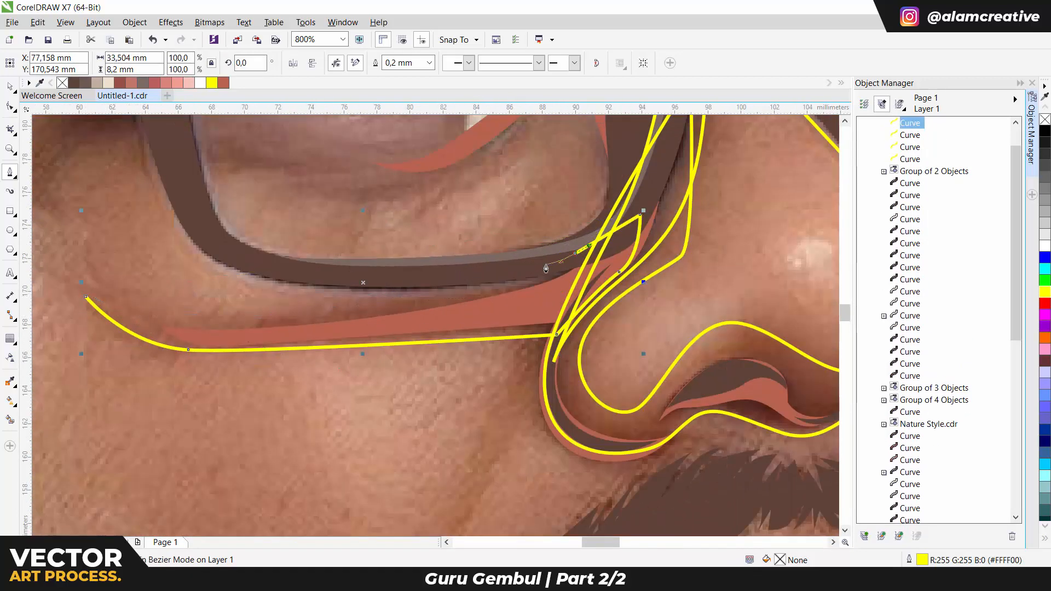
pyautogui.click(546, 265)
pyautogui.moveTo(85, 297); pyautogui.dragTo(207, 357)
pyautogui.scroll(-1, 289, 338)
pyautogui.moveTo(289, 338); pyautogui.dragTo(402, 371)
pyautogui.moveTo(176, 292); pyautogui.dragTo(301, 340)
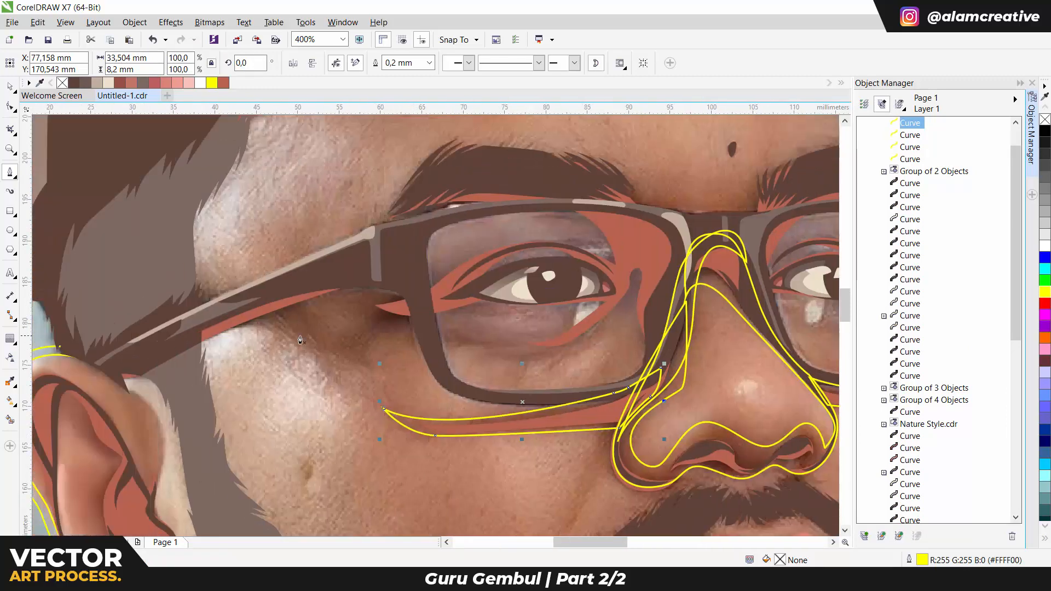
pyautogui.hotkey('ctrl', 'z')
pyautogui.click(258, 316)
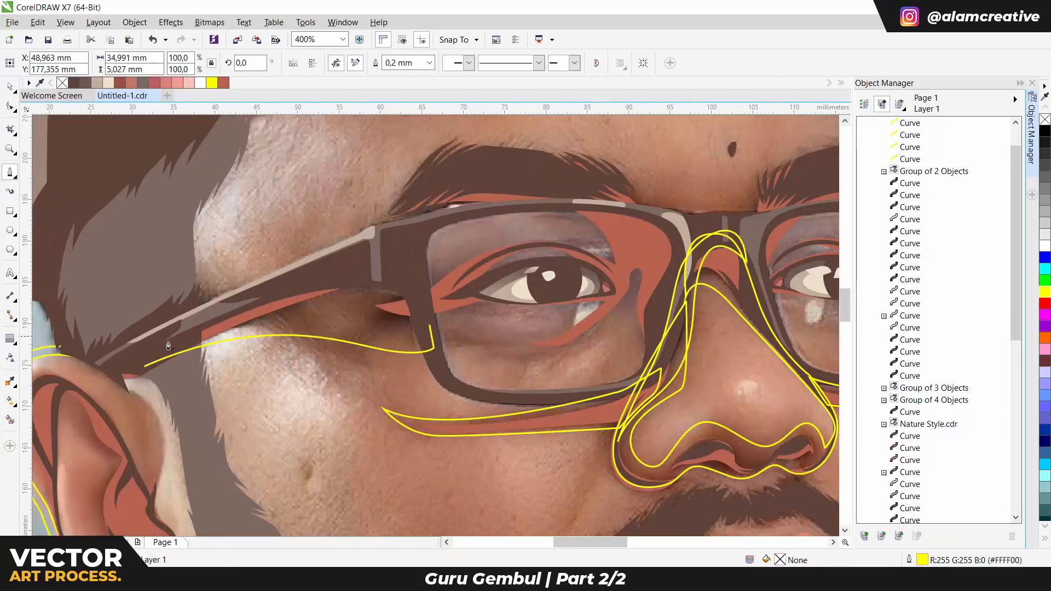
# Draw a closed temple shadow shape about 32 mm wide beneath the glasses' arm, reaching the outer edge of the near lens frame
pyautogui.click(387, 344)
pyautogui.doubleClick(427, 345)
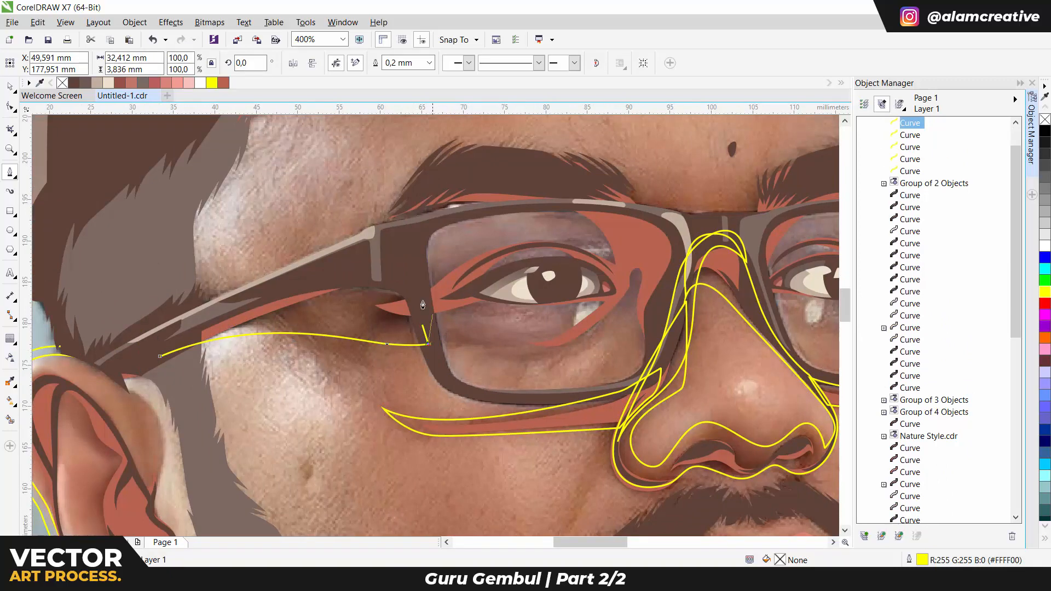
pyautogui.click(400, 264)
pyautogui.click(160, 360)
# Trace a large near-eye shape from the frame hinge over the eyebrow and down the inner side of the lens frame
pyautogui.click(345, 316)
pyautogui.click(406, 226)
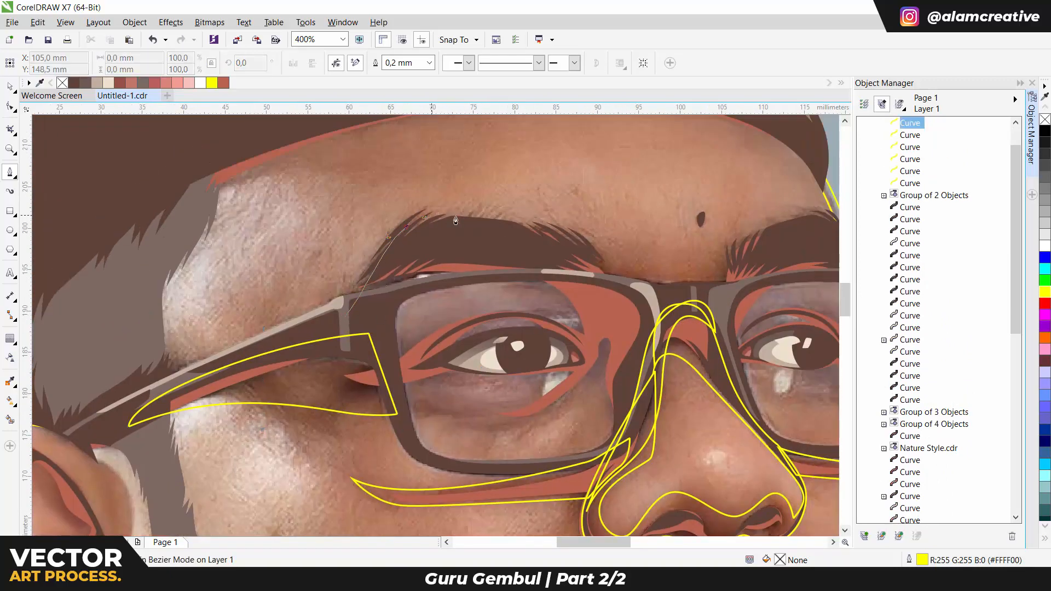
pyautogui.click(577, 237)
pyautogui.click(650, 313)
pyautogui.click(627, 410)
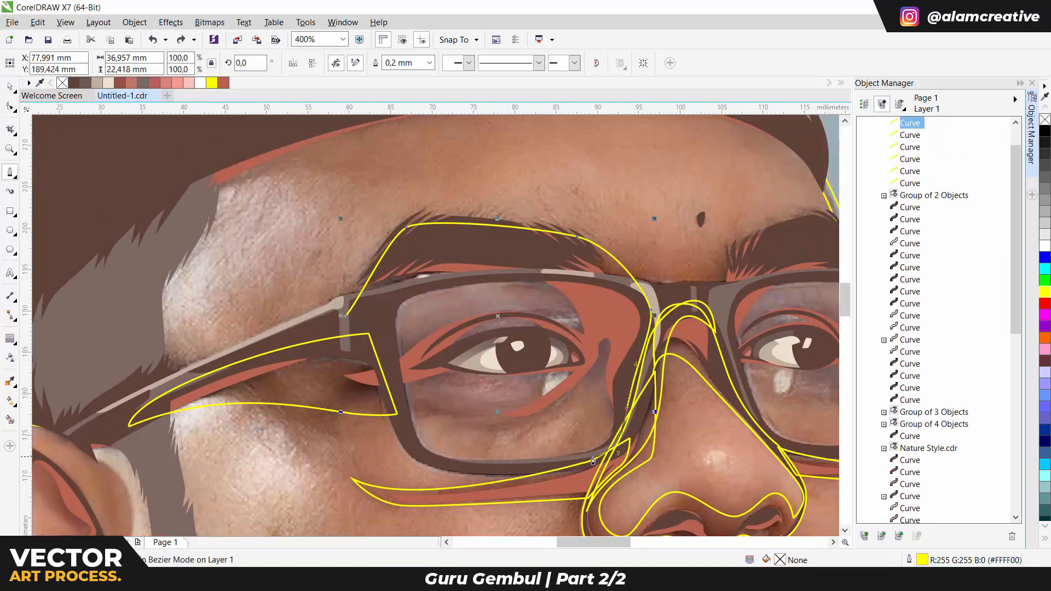
# Trace the near-eye shape along the lower lens and under-eye folds back to the hinge, about 37 mm wide and 29 mm high
pyautogui.scroll(2, 479, 400)
pyautogui.moveTo(507, 424); pyautogui.dragTo(469, 408)
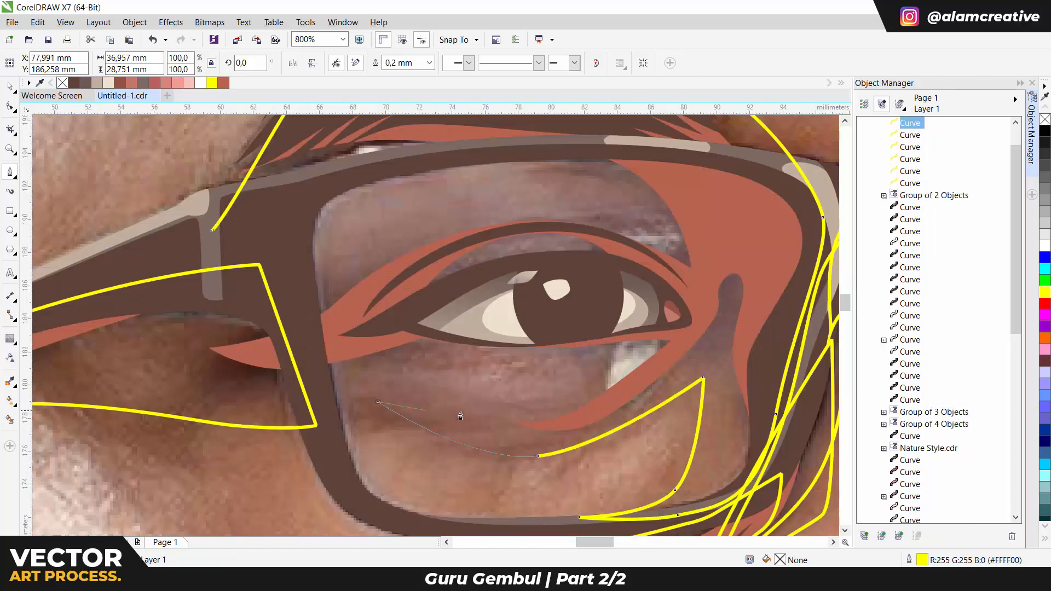
pyautogui.click(416, 359)
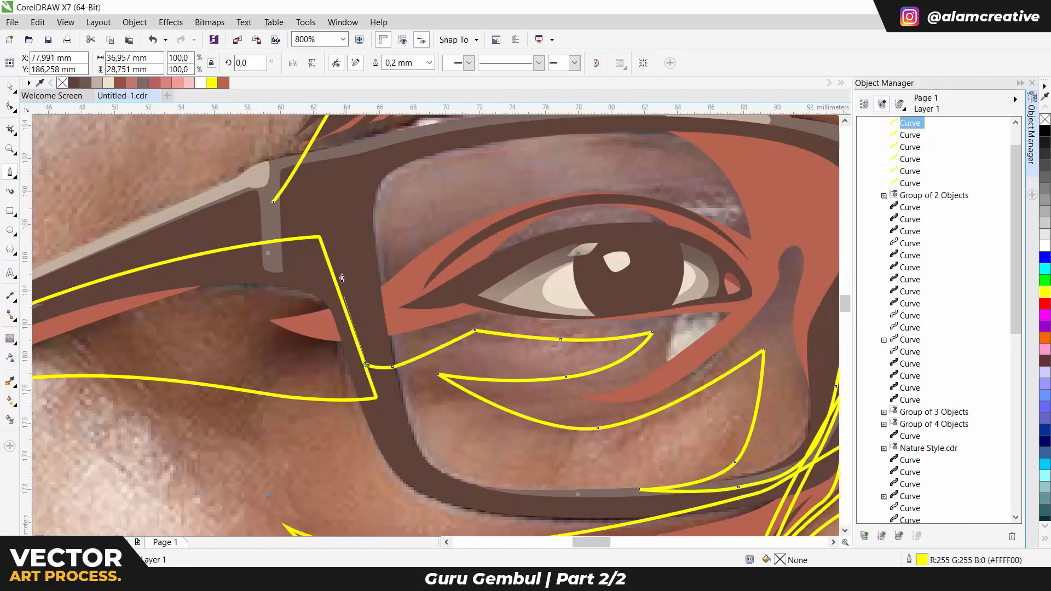
pyautogui.click(340, 240)
# Draw a closed upper-lid area about 17 mm wide and 8 mm high inside the near lens and cut it from the near-eye shape
pyautogui.scroll(3, 380, 292)
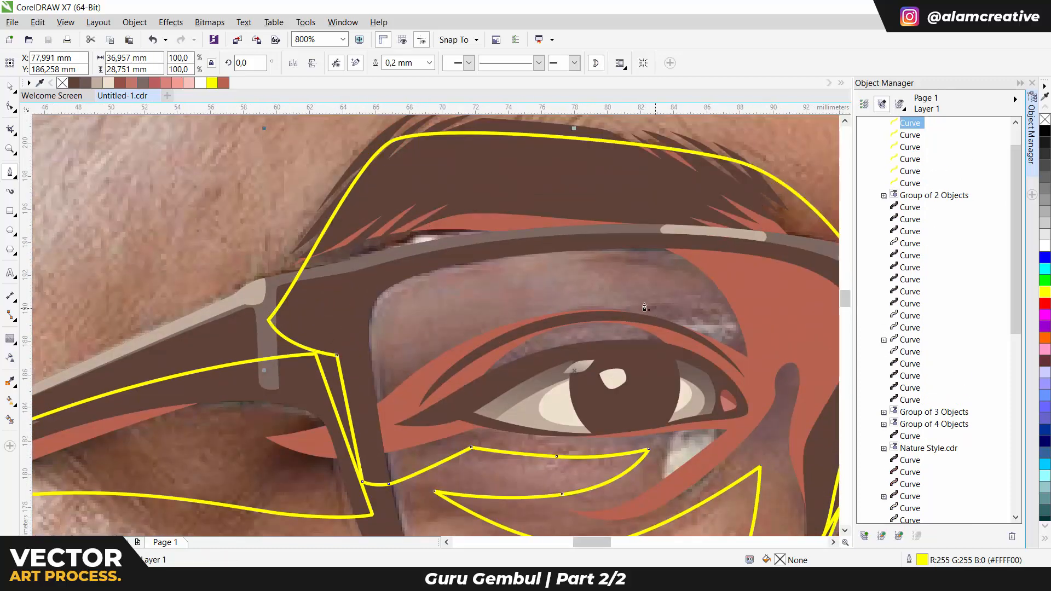
pyautogui.moveTo(657, 306); pyautogui.dragTo(669, 307)
pyautogui.press('space')
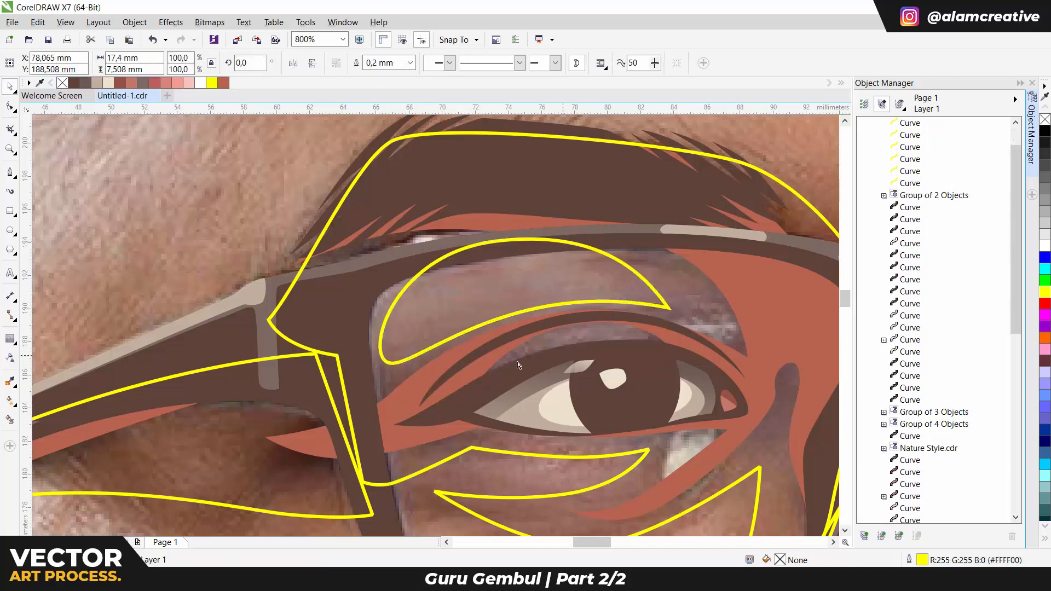
# Draw a closed crescent about 7 mm wide and 2 mm high on the near eyelid and cut it out of the near-eye shape
pyautogui.press('space')
pyautogui.click(642, 335)
pyautogui.click(530, 351)
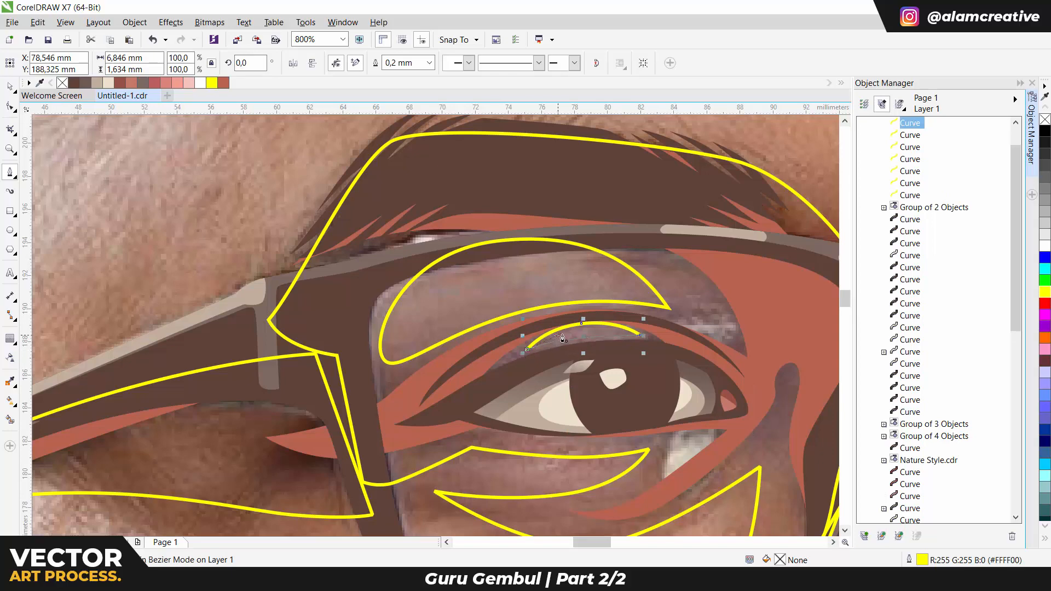
pyautogui.click(526, 349)
pyautogui.press('space')
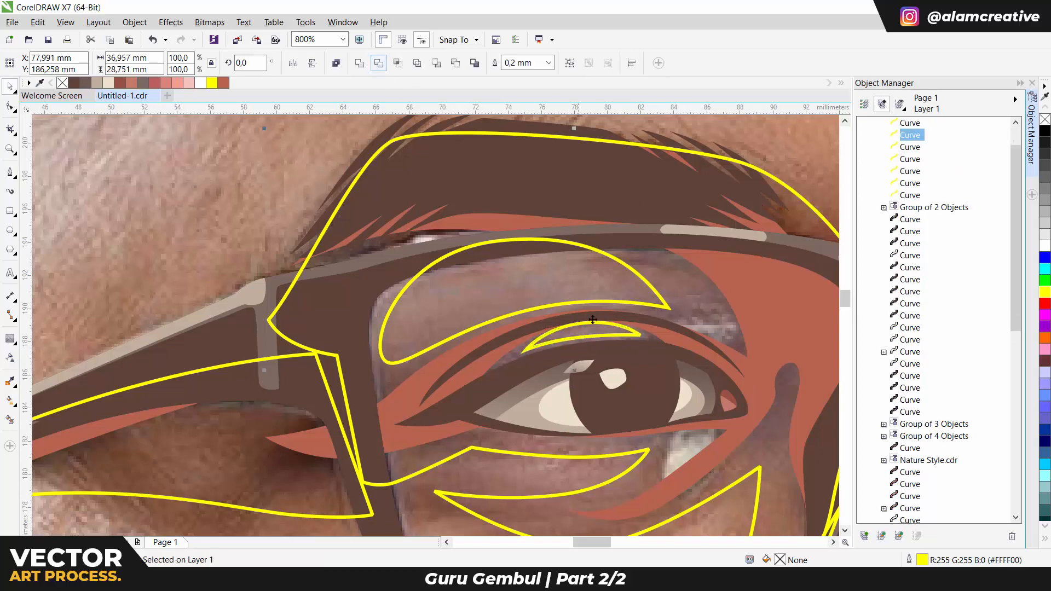
pyautogui.hotkey('ctrl', 'l')
# Trace a far-eye shape over the far eyebrow, down beside the nose bridge and back up the lens's inner edge
pyautogui.scroll(-2, 593, 320)
pyautogui.press('F10')
pyautogui.scroll(-2, 465, 364)
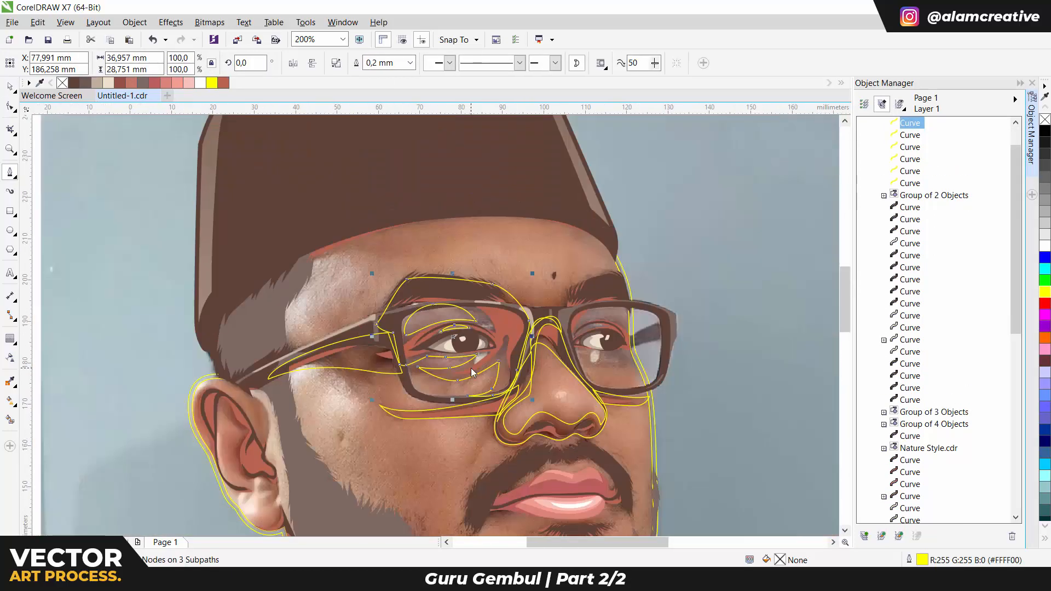
pyautogui.press('space')
pyautogui.scroll(2, 471, 368)
pyautogui.scroll(-1, 491, 334)
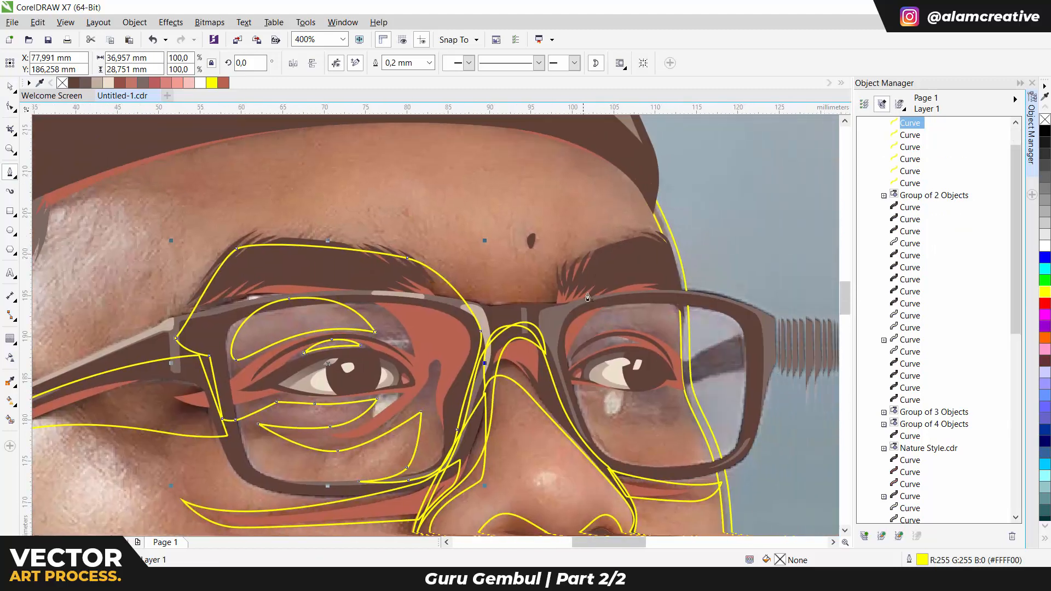
pyautogui.click(702, 285)
pyautogui.click(673, 232)
pyautogui.moveTo(558, 269); pyautogui.dragTo(538, 283)
pyautogui.click(596, 463)
pyautogui.scroll(1, 596, 460)
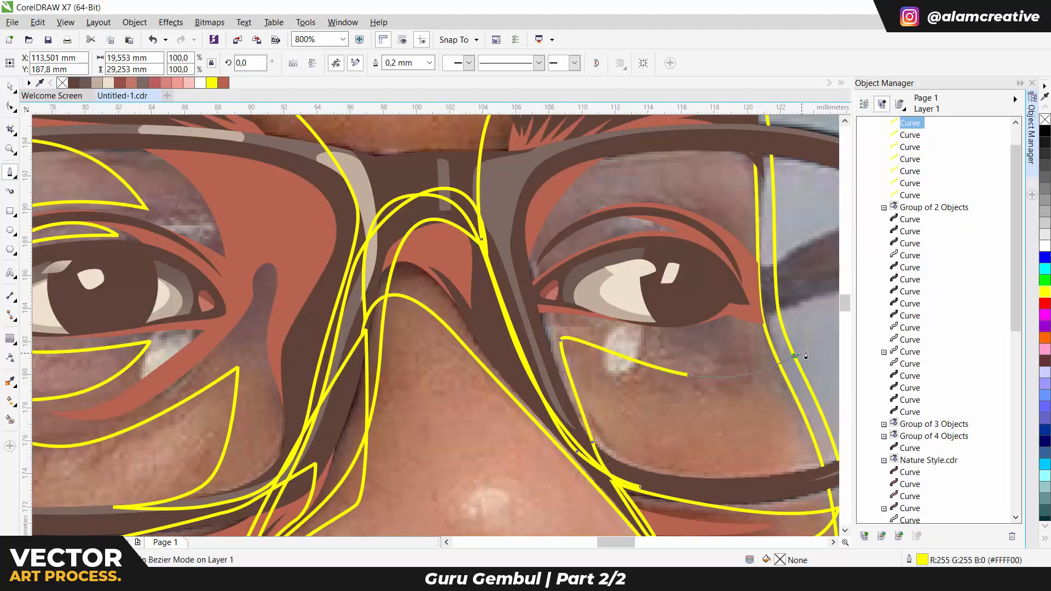
# Retrace the far under-eye folds, continue around the upper-lid area and close the shape, about 21 mm wide and 29 mm high
pyautogui.hotkey('ctrl', 'z')
pyautogui.hscroll(2, 513, 466)
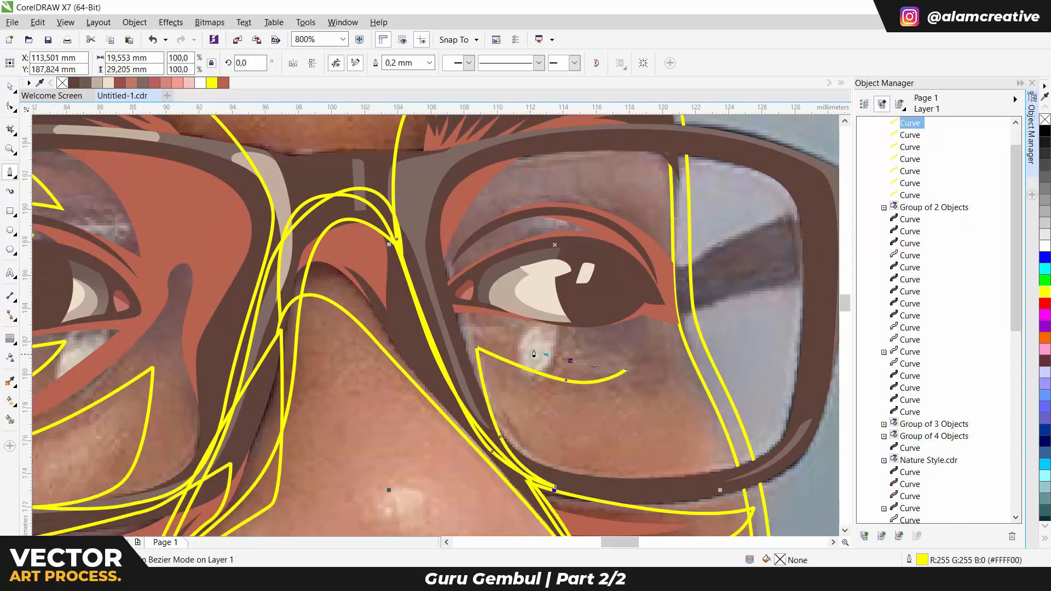
pyautogui.scroll(2, 690, 326)
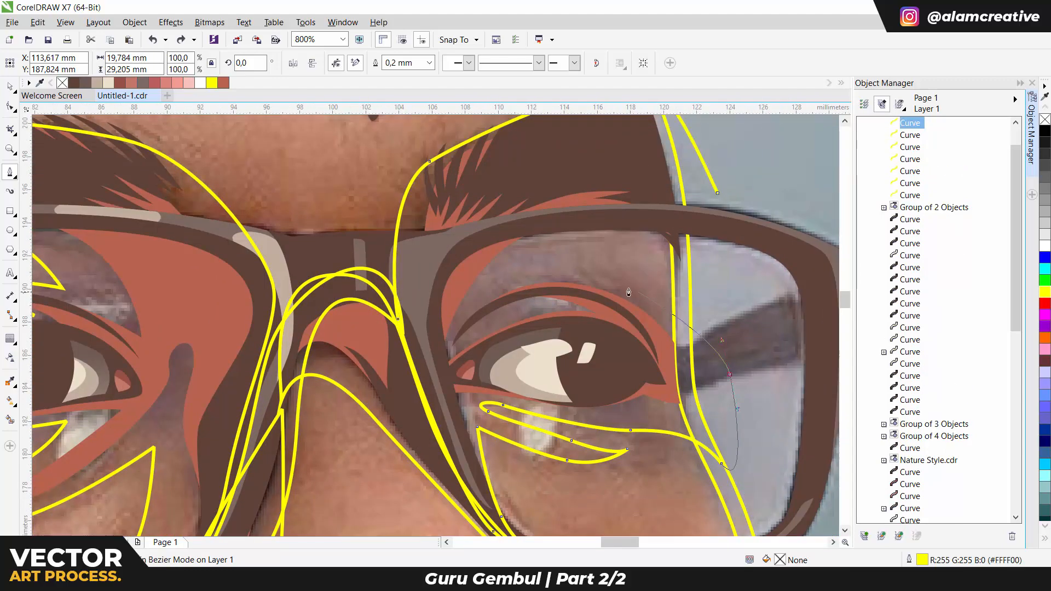
pyautogui.click(690, 272)
pyautogui.press('Escape')
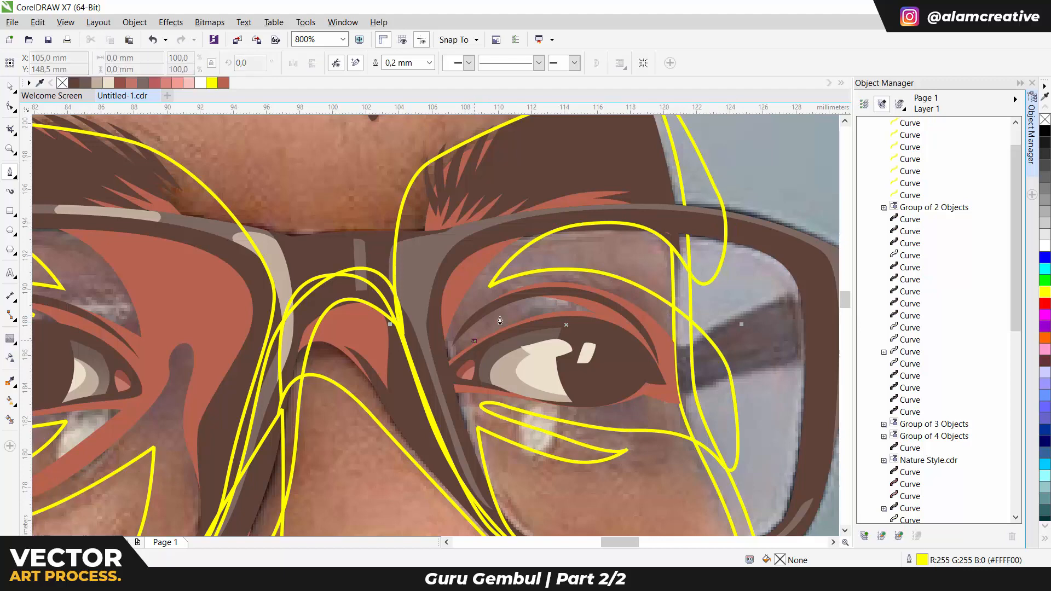
# Draw a closed crescent on the far upper eyelid, between the lid crease and the eye
pyautogui.scroll(1, 525, 299)
pyautogui.click(423, 382)
pyautogui.moveTo(527, 298); pyautogui.dragTo(599, 291)
pyautogui.click(624, 319)
pyautogui.moveTo(424, 382); pyautogui.dragTo(358, 427)
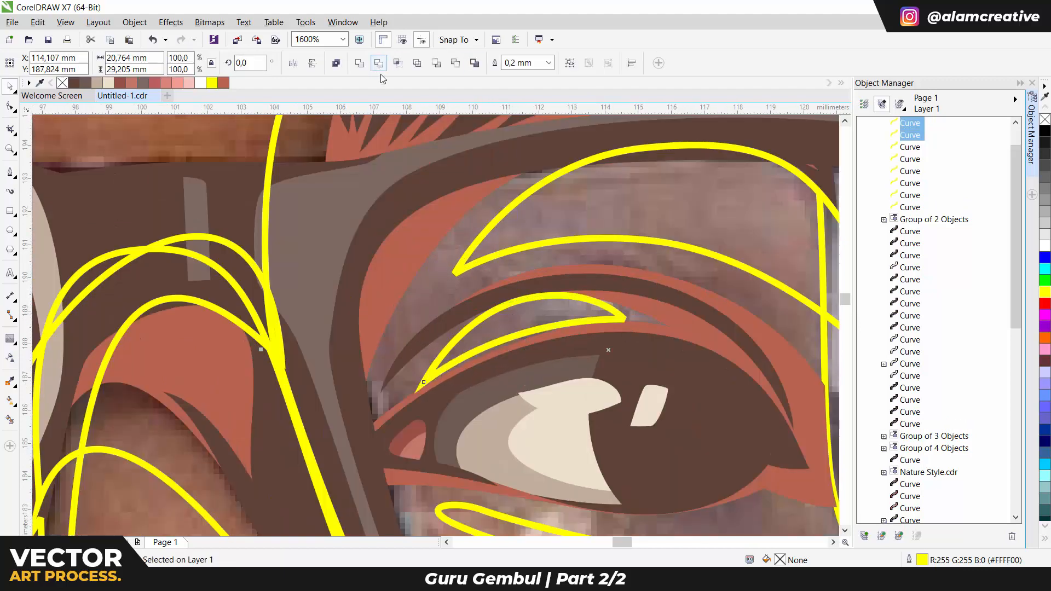
# Cut the eyelid crescent out of the far-eye shape, and reshape the near-eye shape around the eyebrow to about 39 by 30 mm
pyautogui.scroll(-2, 625, 357)
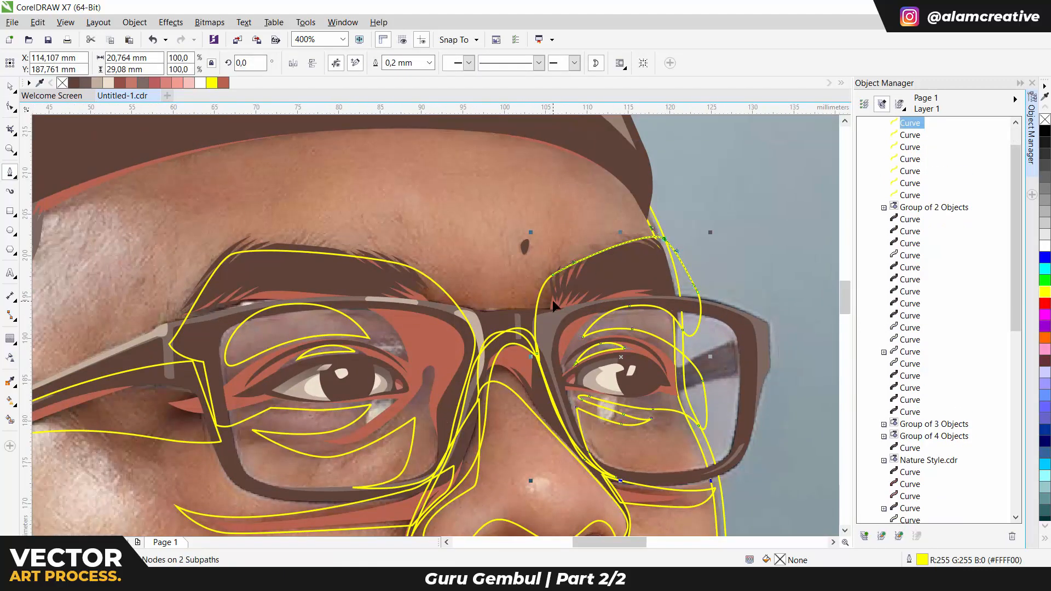
pyautogui.scroll(-1, 493, 322)
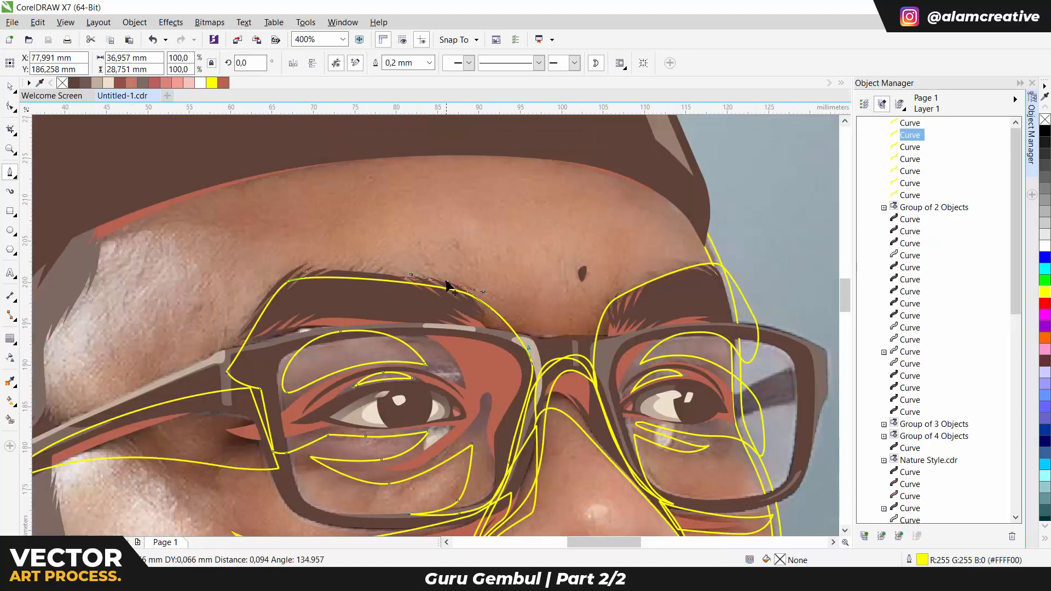
pyautogui.scroll(1, 241, 329)
pyautogui.click(233, 373)
pyautogui.scroll(-1, 238, 361)
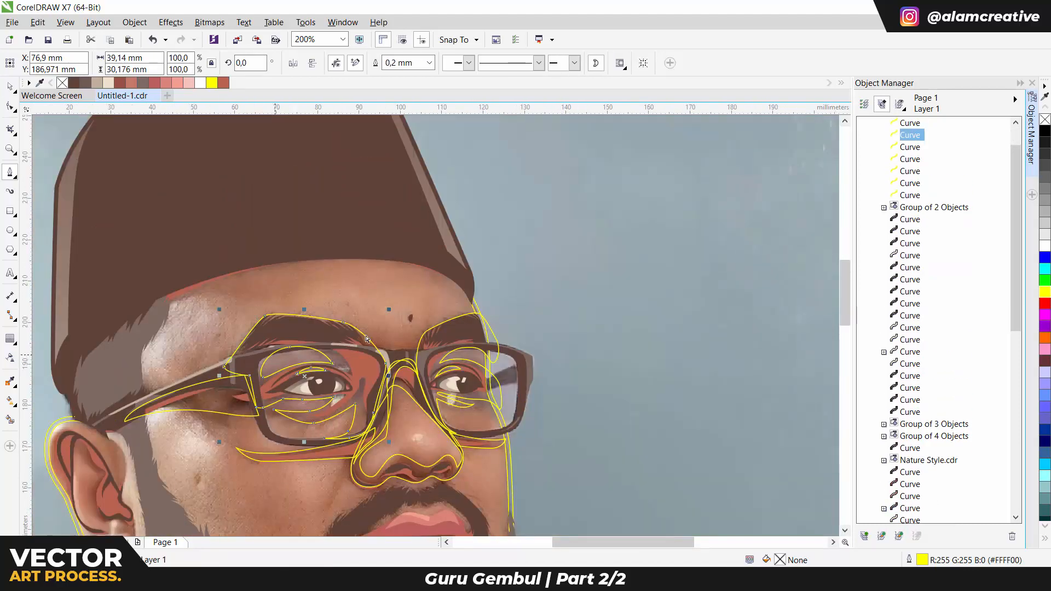
# Draw a small temple shape about 9 mm wide above the glasses arm and a forehead shape about 87 by 33 mm under the cap
pyautogui.hscroll(-3, 320, 348)
pyautogui.click(320, 348)
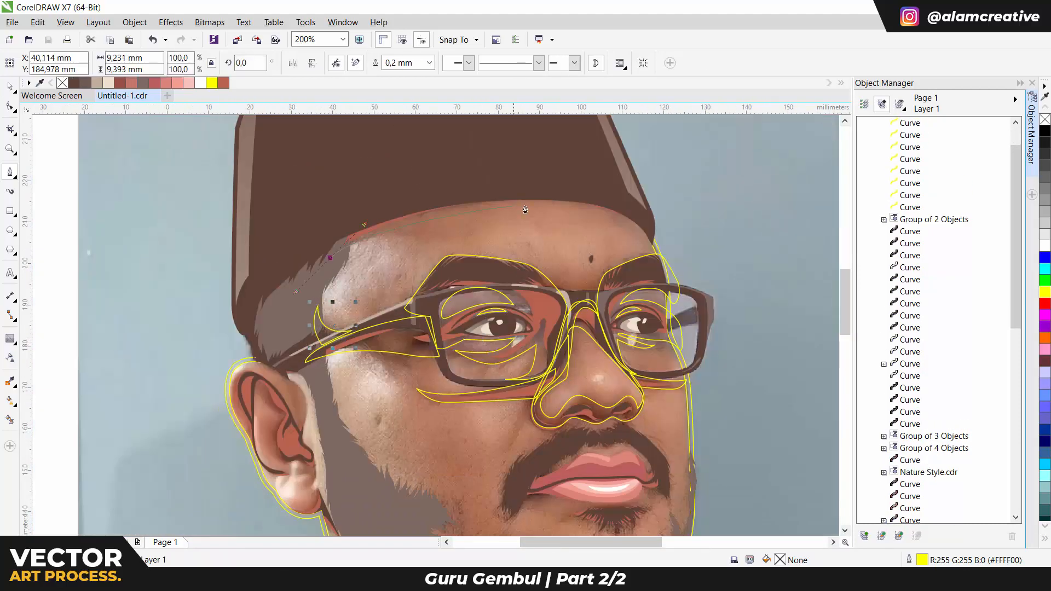
pyautogui.doubleClick(676, 274)
pyautogui.scroll(-2, 400, 301)
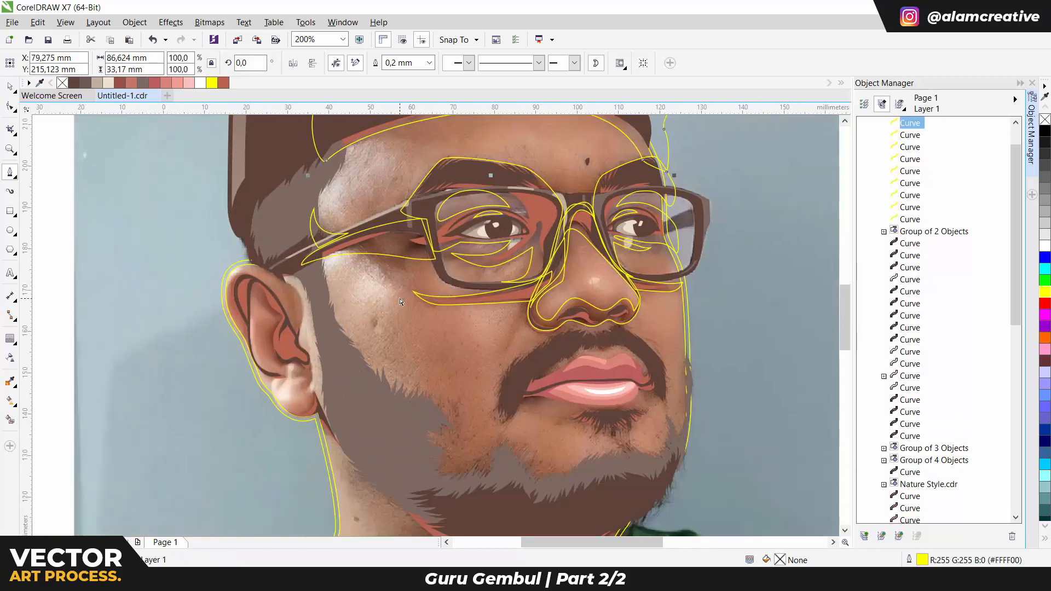
# Reshape the lower edge of the shadow shape below the near glasses arm, making it about 33 mm wide and 12 mm high
pyautogui.scroll(1, 399, 301)
pyautogui.click(308, 244)
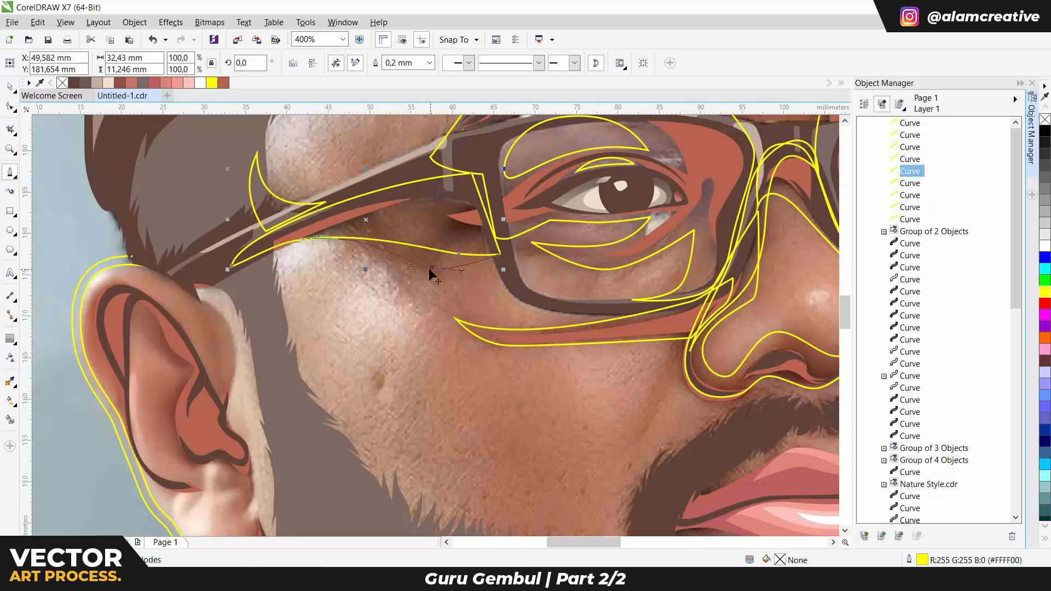
pyautogui.moveTo(429, 269); pyautogui.dragTo(428, 269)
pyautogui.scroll(-1, 428, 269)
pyautogui.scroll(1, 542, 295)
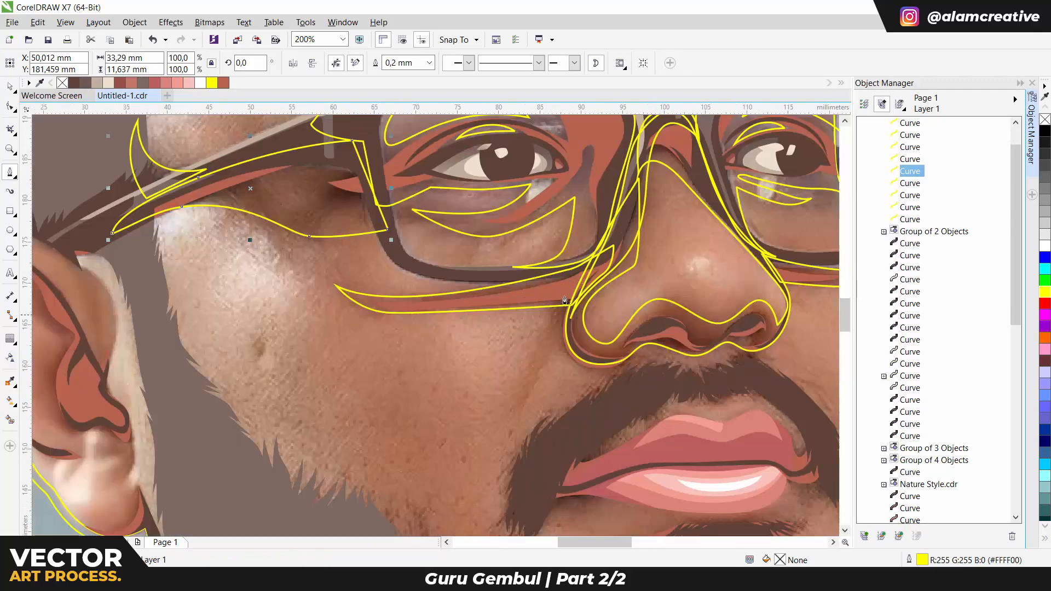
# Draw a closed smile-fold shape from beside the near nostril down to the moustache, about 11 mm wide and 22 mm high
pyautogui.click(606, 250)
pyautogui.click(534, 346)
pyautogui.click(512, 432)
pyautogui.moveTo(605, 251); pyautogui.dragTo(630, 222)
pyautogui.scroll(-1, 580, 307)
pyautogui.scroll(1, 508, 300)
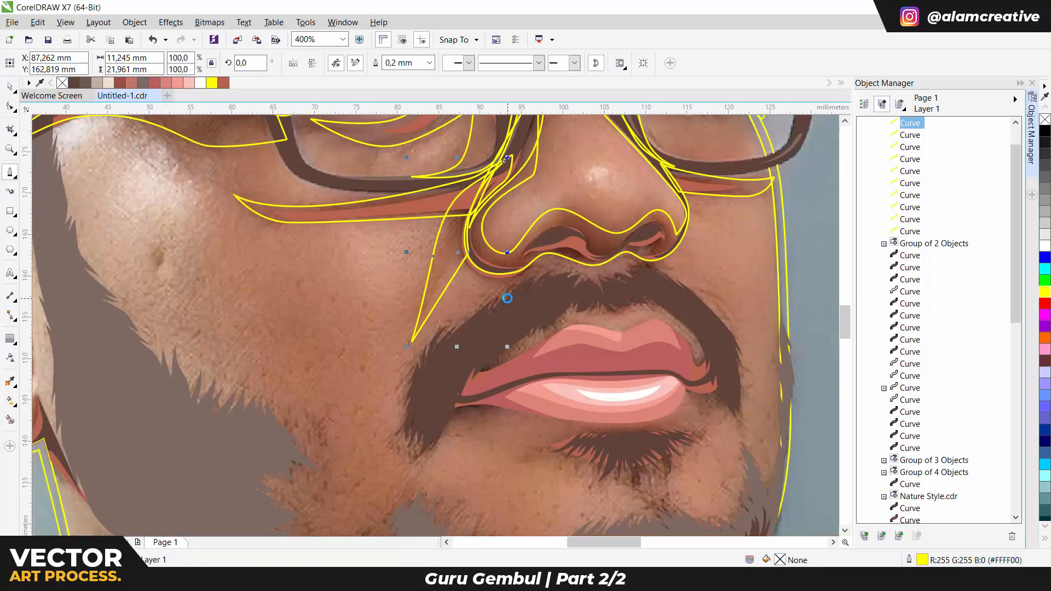
pyautogui.scroll(1, 684, 258)
pyautogui.click(694, 215)
pyautogui.moveTo(617, 336); pyautogui.dragTo(575, 350)
pyautogui.hotkey('ctrl', 'z')
pyautogui.hotkey('ctrl', 'z')
pyautogui.scroll(-1, 627, 317)
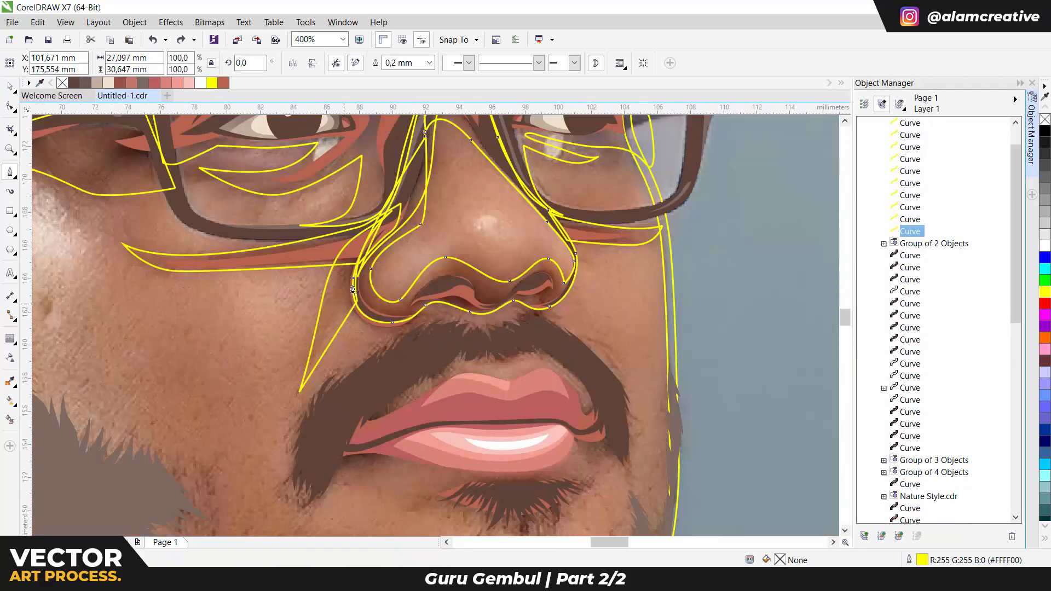
# Trace a closed shape under the nose, dipping into the philtrum and returning through the nostrils, about 28 mm wide and 14 mm high
pyautogui.scroll(1, 547, 285)
pyautogui.moveTo(475, 279); pyautogui.dragTo(548, 286)
pyautogui.moveTo(604, 226); pyautogui.dragTo(664, 222)
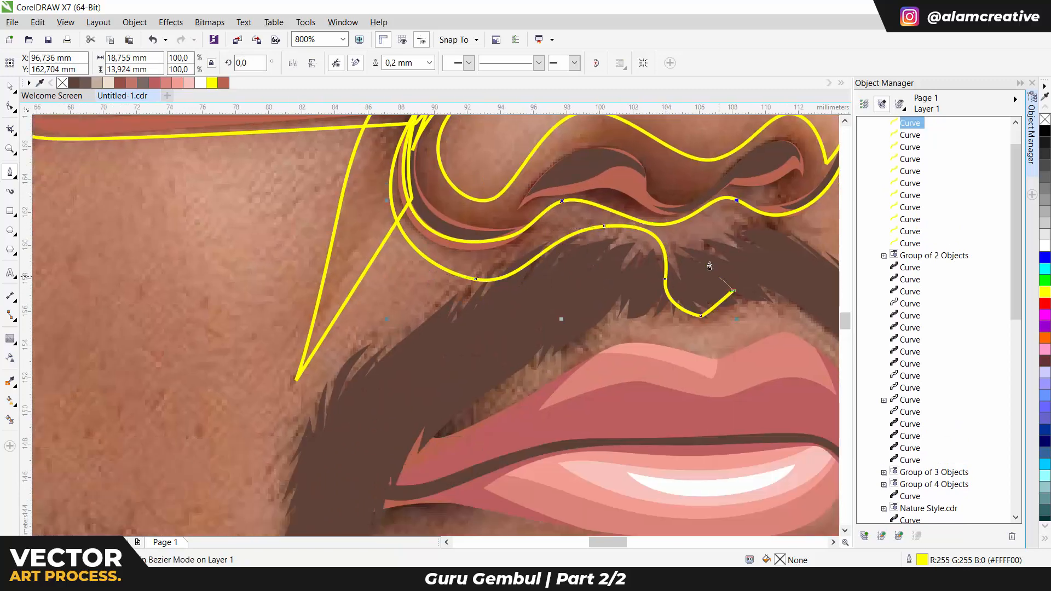
pyautogui.scroll(-1, 710, 266)
pyautogui.scroll(1, 548, 307)
pyautogui.moveTo(490, 314); pyautogui.dragTo(501, 294)
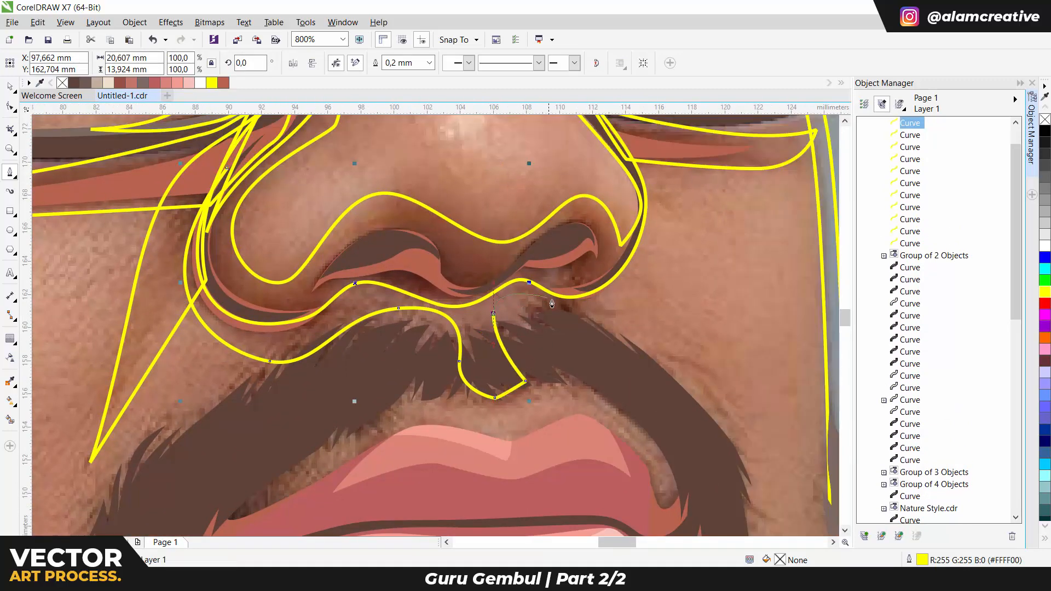
pyautogui.scroll(-1, 464, 314)
pyautogui.scroll(1, 534, 235)
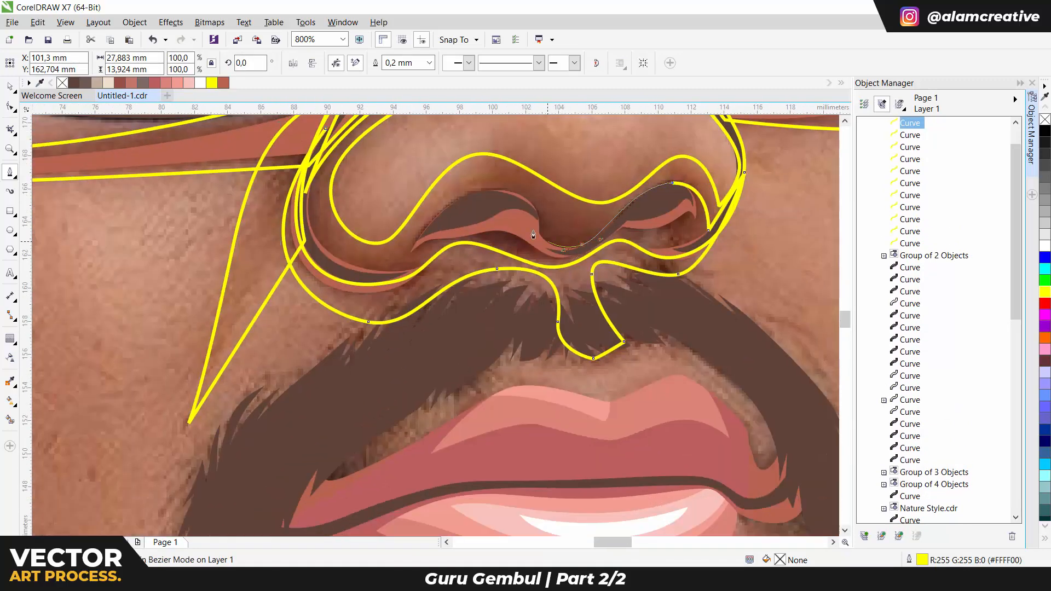
pyautogui.moveTo(269, 251); pyautogui.dragTo(269, 250)
# Trace a closed shape around the moustache and over the lips, about 40 mm wide and 21 mm high
pyautogui.scroll(-2, 416, 249)
pyautogui.scroll(1, 416, 303)
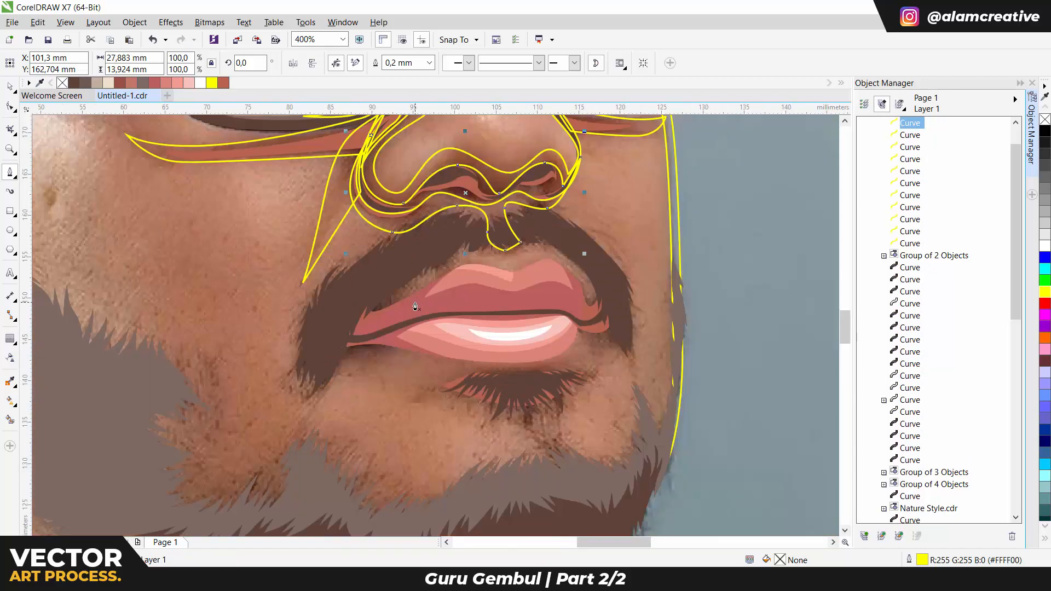
pyautogui.click(449, 281)
pyautogui.moveTo(397, 300); pyautogui.dragTo(383, 305)
pyautogui.moveTo(419, 269); pyautogui.dragTo(436, 254)
pyautogui.click(434, 223)
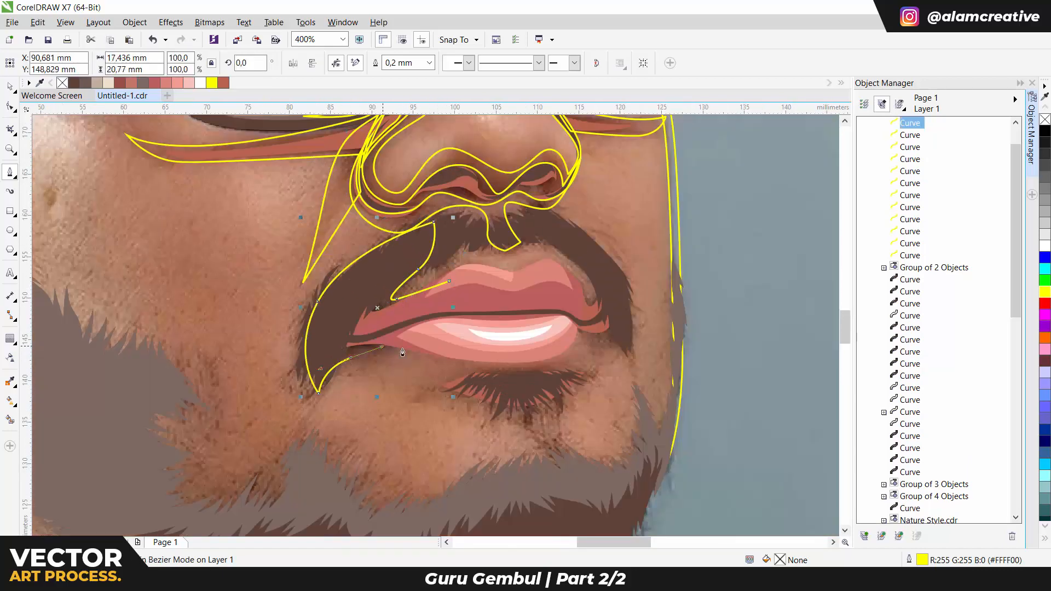
pyautogui.moveTo(402, 352); pyautogui.dragTo(453, 348)
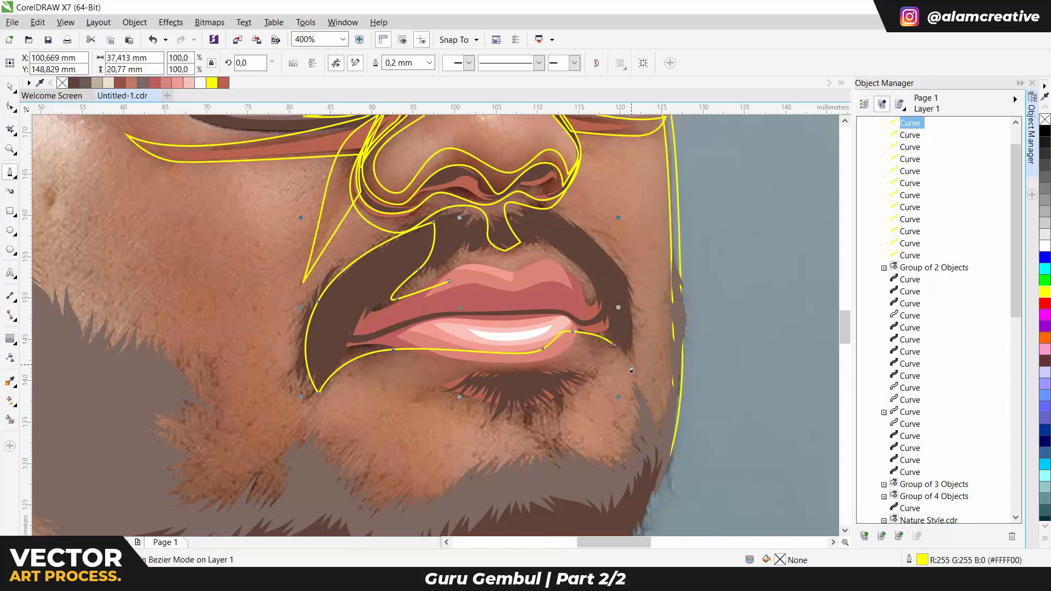
pyautogui.click(449, 287)
# Draw a closed crescent over the chin tuft below the lower lip, about 23 mm wide and 6 mm high, and save the document
pyautogui.scroll(-2, 450, 287)
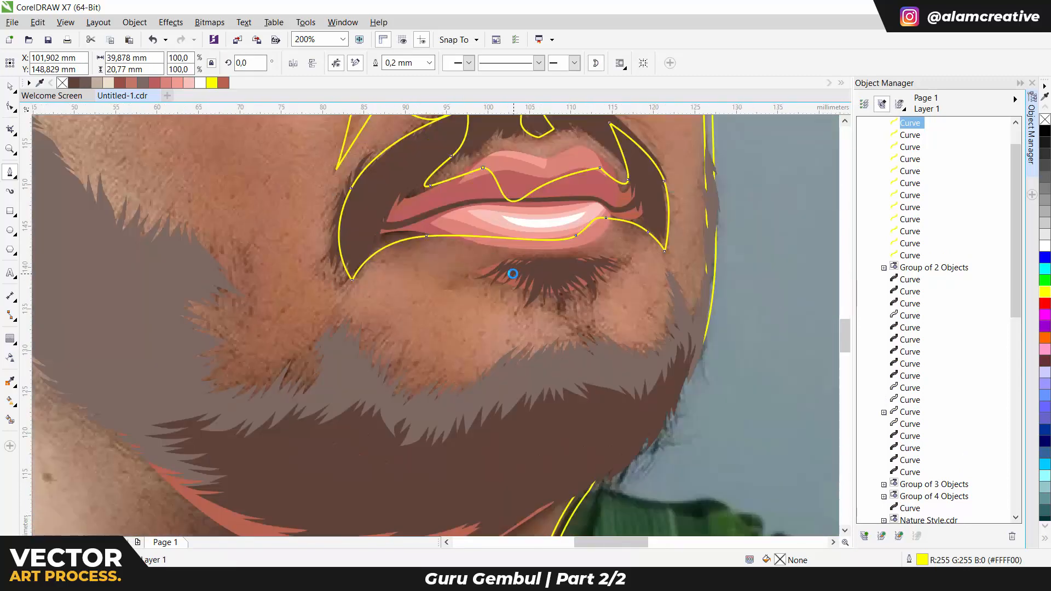
pyautogui.click(444, 268)
pyautogui.moveTo(557, 296); pyautogui.dragTo(594, 294)
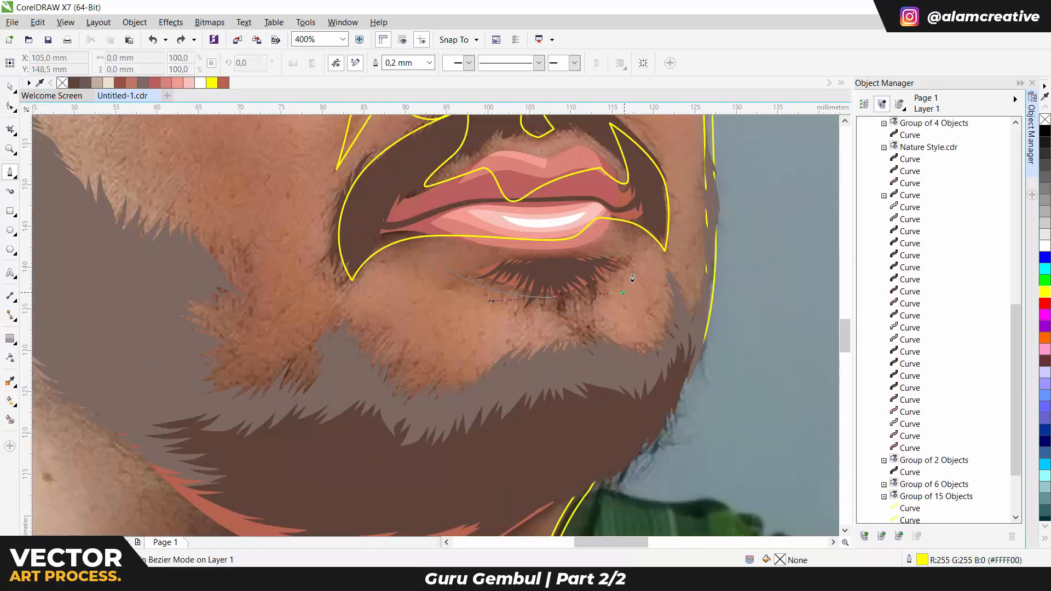
pyautogui.moveTo(636, 249)
pyautogui.mouseDown()
pyautogui.moveTo(572, 257)
pyautogui.moveTo(600, 255)
pyautogui.mouseUp()
pyautogui.moveTo(558, 297); pyautogui.dragTo(561, 299)
pyautogui.scroll(-1, 570, 312)
pyautogui.hotkey('ctrl', 's')
# Start an ear shadow shape, tracing the ear's front edge and its inner folds
pyautogui.scroll(1, 382, 223)
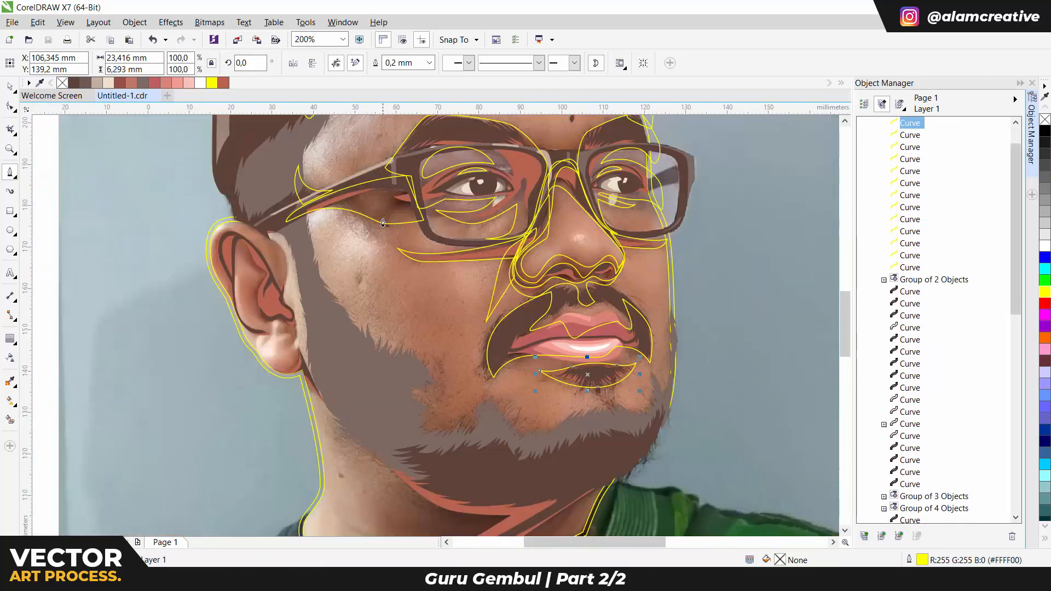
pyautogui.scroll(1, 195, 253)
pyautogui.click(269, 234)
pyautogui.moveTo(314, 347); pyautogui.dragTo(310, 367)
pyautogui.moveTo(331, 389); pyautogui.dragTo(336, 397)
pyautogui.moveTo(331, 390)
pyautogui.mouseDown()
pyautogui.moveTo(321, 379)
pyautogui.moveTo(318, 271)
pyautogui.mouseUp()
pyautogui.scroll(1, 318, 271)
pyautogui.moveTo(327, 392); pyautogui.dragTo(321, 399)
pyautogui.moveTo(202, 338); pyautogui.dragTo(353, 341)
pyautogui.moveTo(321, 295); pyautogui.dragTo(351, 352)
pyautogui.hotkey('ctrl', 'z')
# Continue the ear shape along the lower fold and around the outer rim, and close it at the top of the ear
pyautogui.moveTo(355, 371); pyautogui.dragTo(305, 392)
pyautogui.moveTo(415, 471); pyautogui.dragTo(439, 475)
pyautogui.click(456, 486)
pyautogui.moveTo(426, 488); pyautogui.dragTo(356, 433)
pyautogui.scroll(-1, 307, 366)
pyautogui.moveTo(300, 306); pyautogui.dragTo(316, 373)
pyautogui.moveTo(305, 366); pyautogui.dragTo(282, 323)
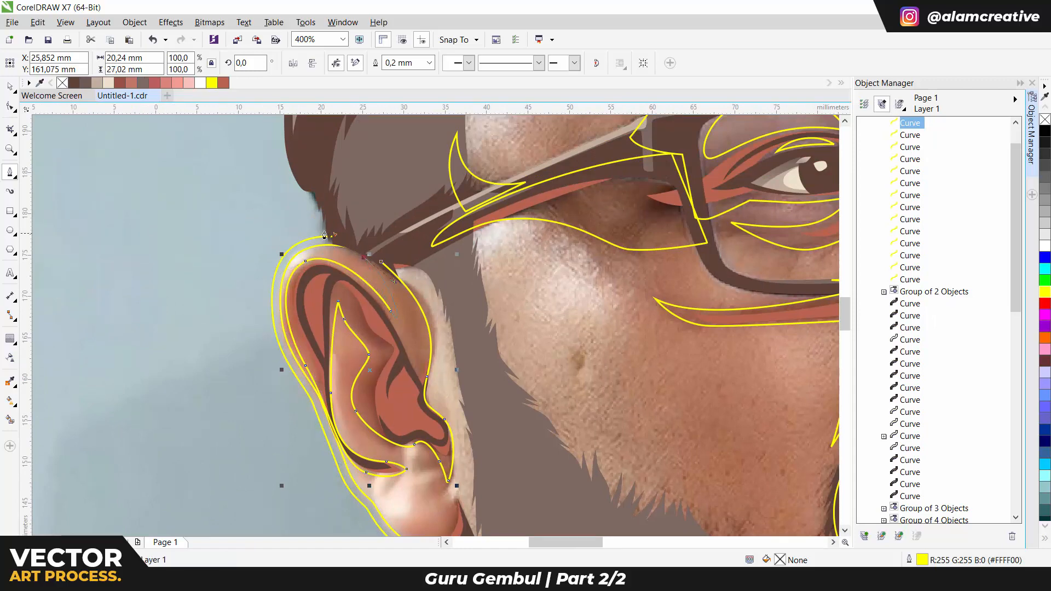
pyautogui.click(380, 263)
# Draw a closed shadow shape around the lower edge of the earlobe, about 13 mm wide and 10 mm high
pyautogui.scroll(-1, 375, 249)
pyautogui.scroll(1, 414, 413)
pyautogui.click(333, 340)
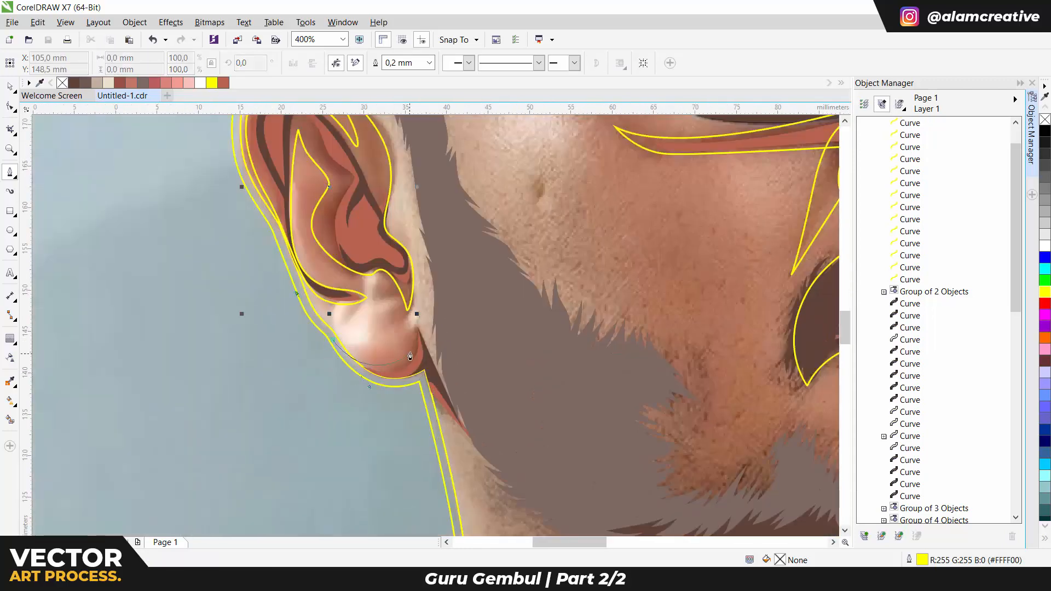
pyautogui.moveTo(413, 345); pyautogui.dragTo(413, 324)
pyautogui.click(412, 318)
# Start a beard shape from the far cheek, down beside the mouth and along the beard's upper edge to the near sideburn
pyautogui.scroll(-1, 333, 344)
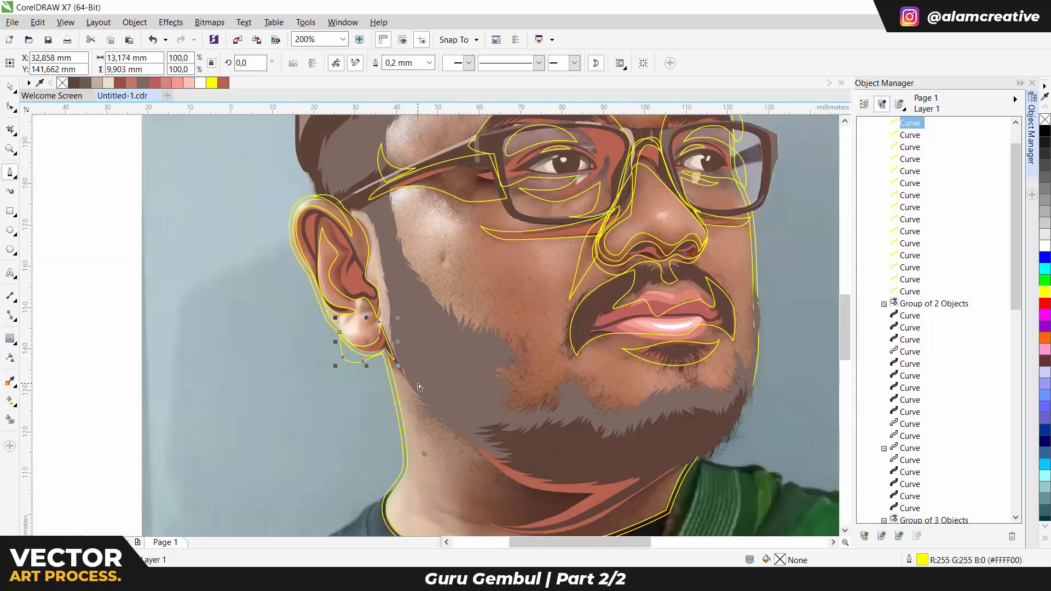
pyautogui.moveTo(730, 261); pyautogui.dragTo(758, 350)
pyautogui.doubleClick(728, 267)
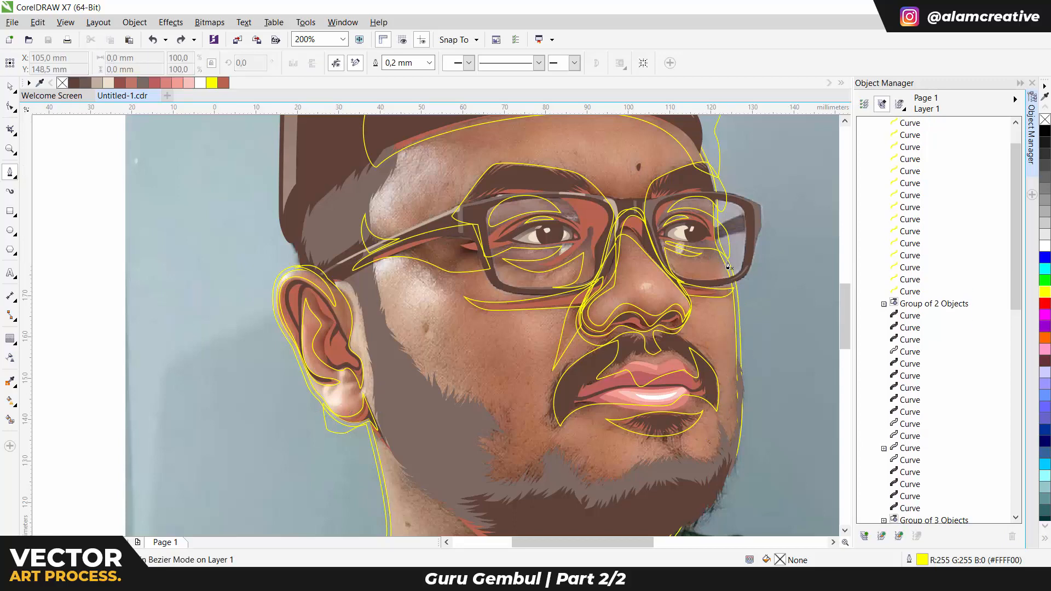
pyautogui.scroll(-2, 681, 381)
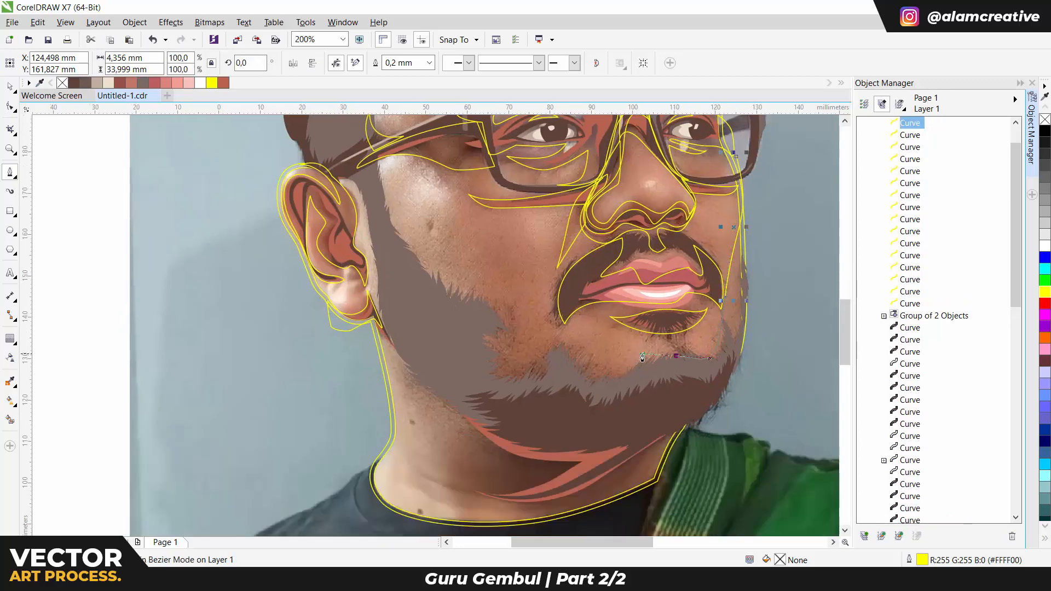
pyautogui.moveTo(511, 315); pyautogui.dragTo(480, 284)
pyautogui.scroll(1, 455, 308)
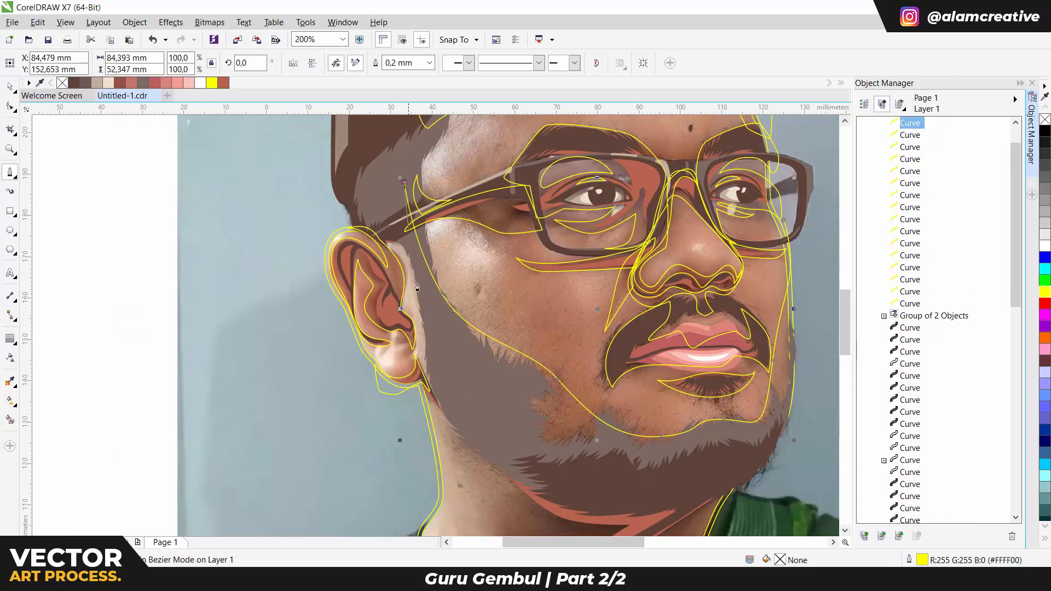
# Continue the beard shape below the jaw and up outside the far cheek to close it, about 100 mm wide and 79 mm high
pyautogui.moveTo(596, 507); pyautogui.dragTo(702, 515)
pyautogui.moveTo(802, 447); pyautogui.dragTo(845, 328)
pyautogui.moveTo(784, 221); pyautogui.dragTo(816, 171)
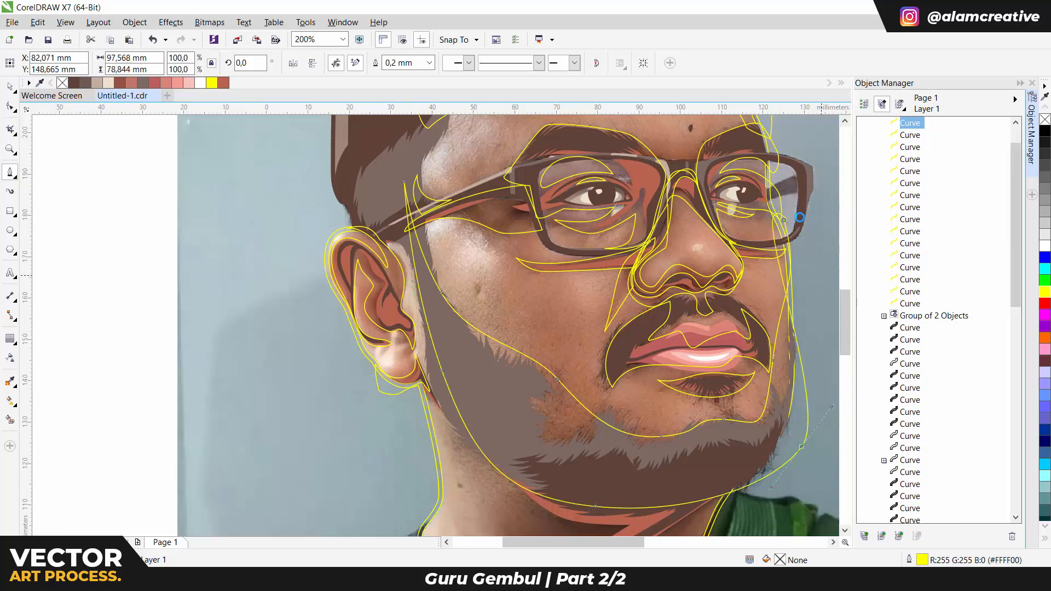
pyautogui.hotkey('ctrl', 'z')
# Reshape the beard shape's upper line at the chin and move its far corner outward toward the cheek edge
pyautogui.scroll(-3, 685, 311)
pyautogui.moveTo(703, 255); pyautogui.dragTo(705, 255)
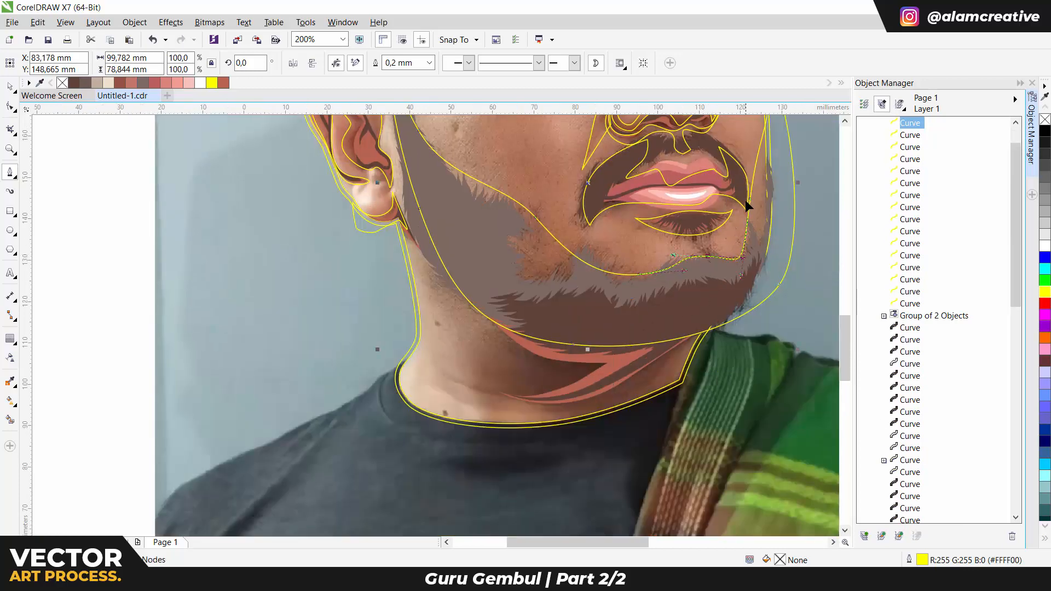
pyautogui.moveTo(750, 198)
pyautogui.mouseDown()
pyautogui.moveTo(764, 204)
pyautogui.moveTo(757, 193)
pyautogui.mouseUp()
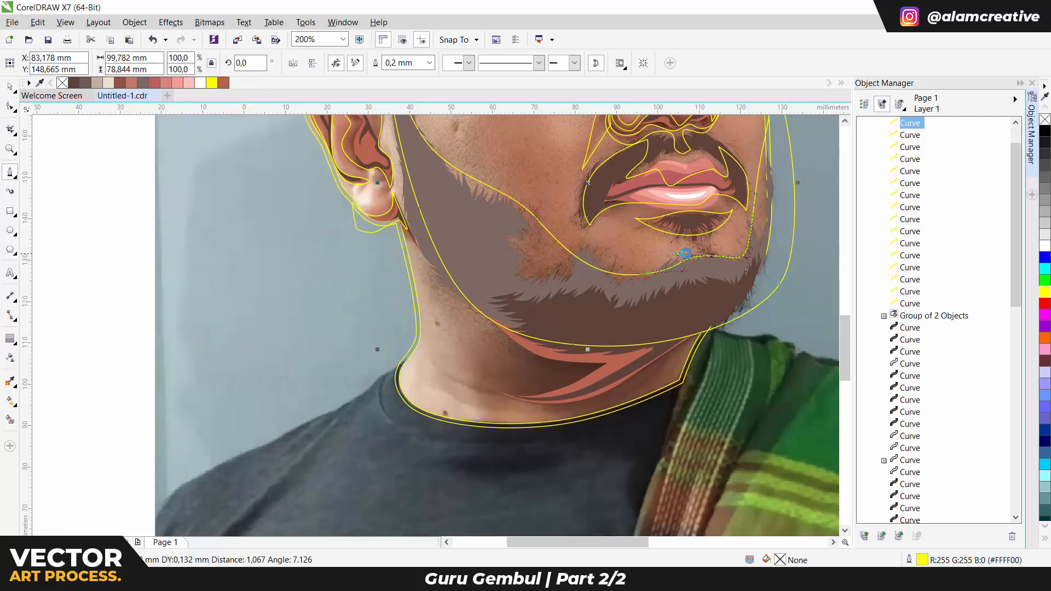
# Trace a neck shadow shape from under the jaw, past the collar and back up toward the earlobe, about 82 by 61 mm
pyautogui.scroll(-3, 686, 265)
pyautogui.scroll(3, 794, 284)
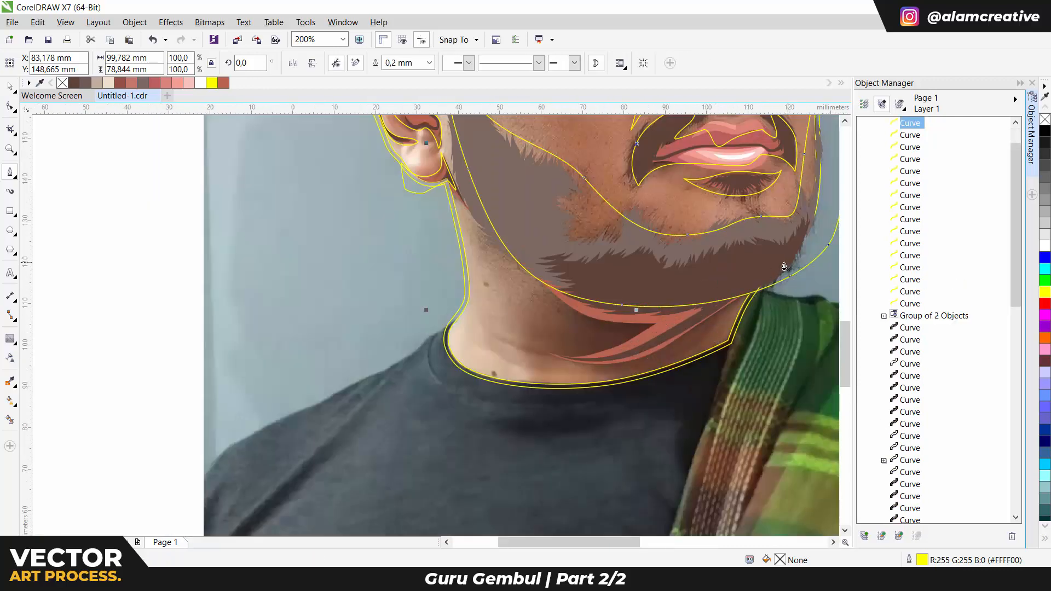
pyautogui.click(786, 264)
pyautogui.moveTo(708, 344); pyautogui.dragTo(694, 366)
pyautogui.click(544, 408)
pyautogui.click(623, 375)
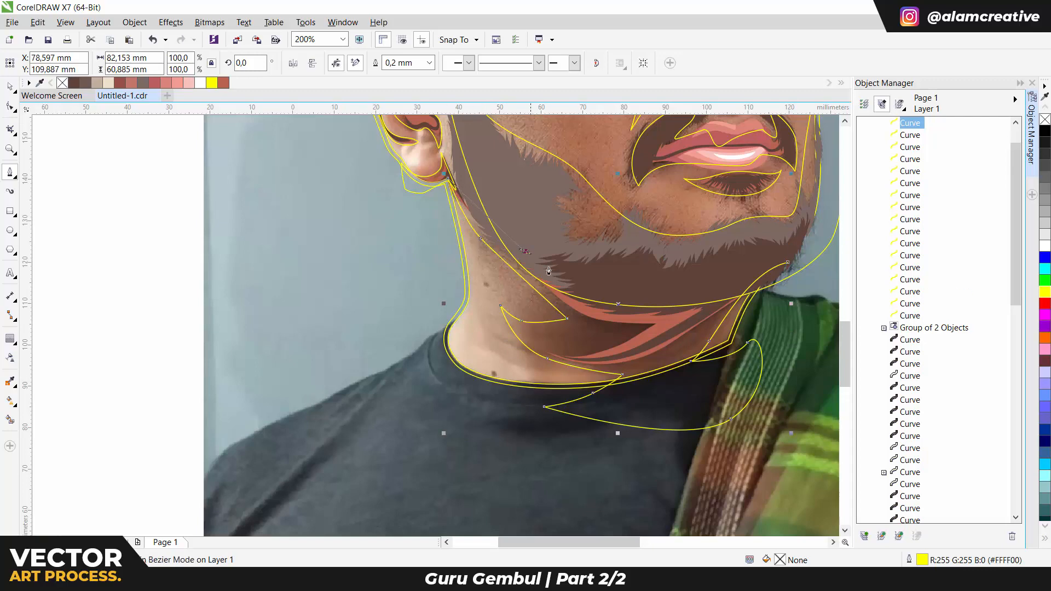
# Adjust the nodes along the near side of the neck shadow shape
pyautogui.scroll(-1, 718, 350)
pyautogui.scroll(1, 683, 408)
pyautogui.press('F10')
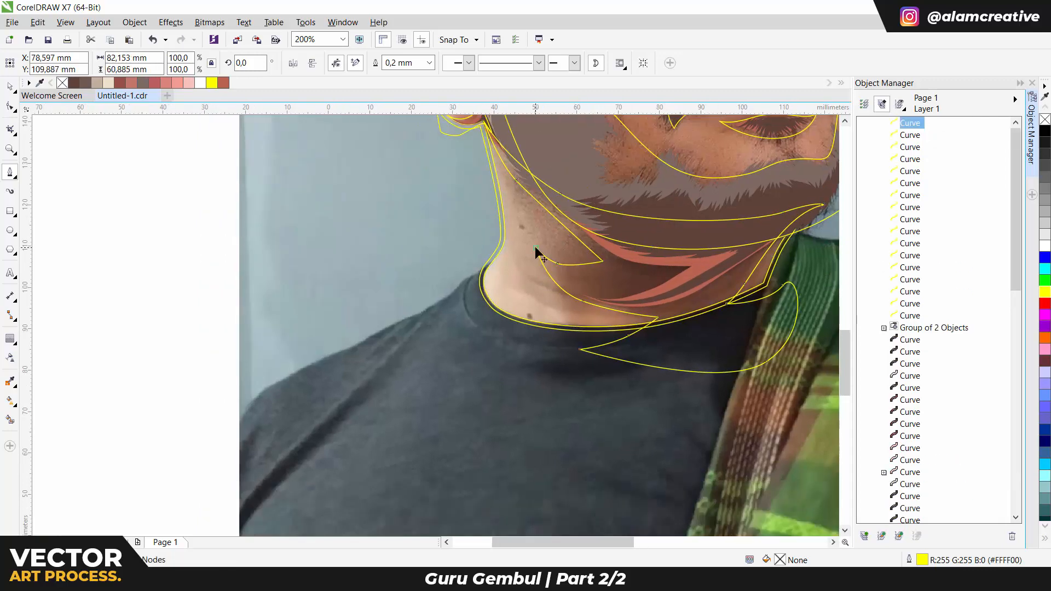
pyautogui.scroll(-1, 557, 267)
pyautogui.scroll(1, 572, 260)
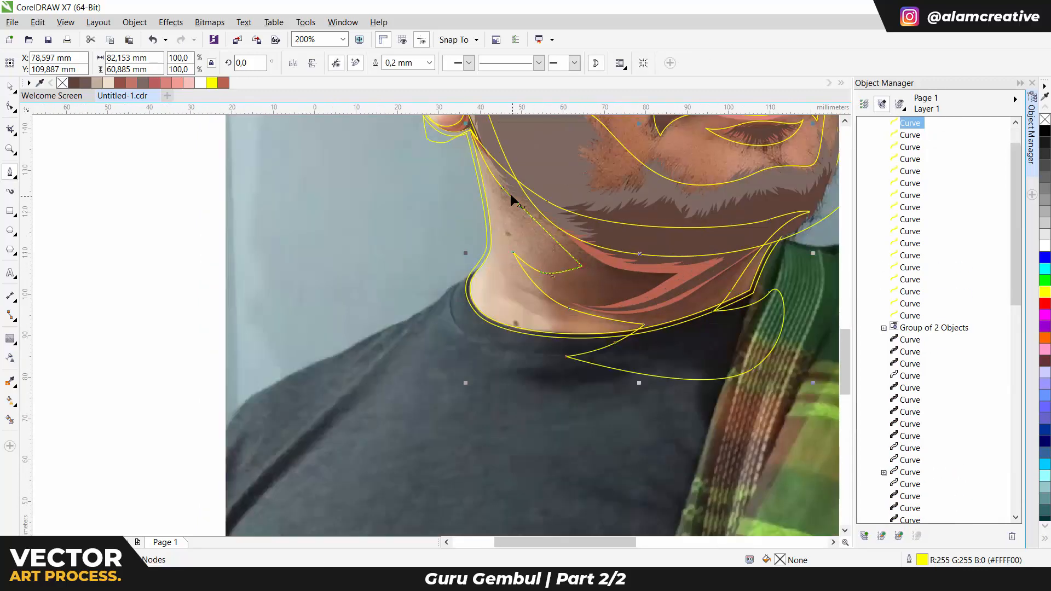
pyautogui.press('space')
# Group the second-layer curves and clip them to the head-and-neck outline with Intersect, deleting the unclipped original group
pyautogui.scroll(-1, 513, 204)
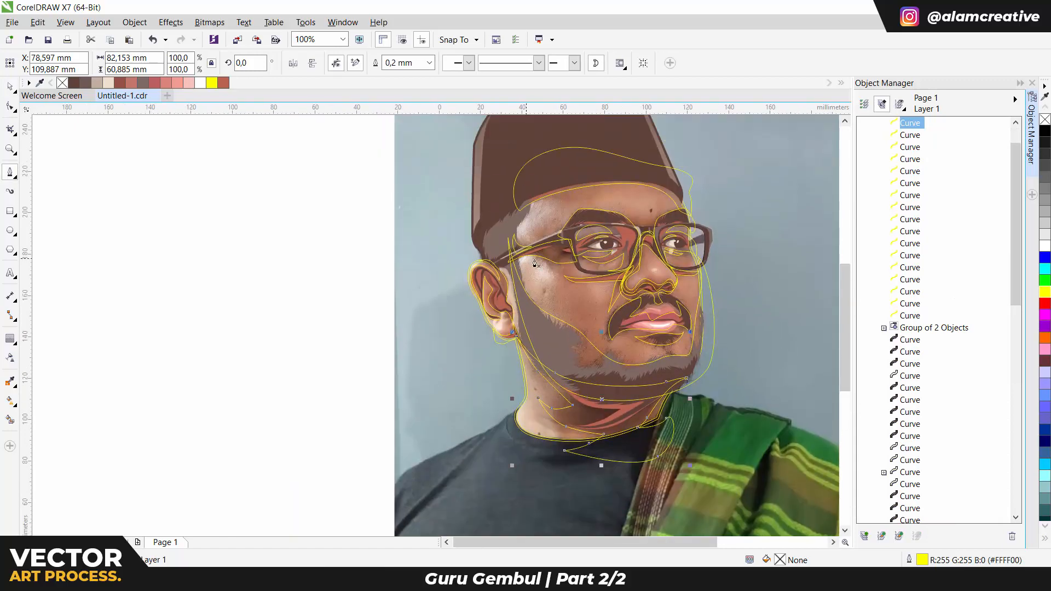
pyautogui.keyDown('shift'); pyautogui.click(922, 313); pyautogui.keyUp('shift')
pyautogui.hotkey('ctrl', 'g')
pyautogui.keyDown('shift'); pyautogui.click(614, 183); pyautogui.keyUp('shift')
pyautogui.click(435, 63)
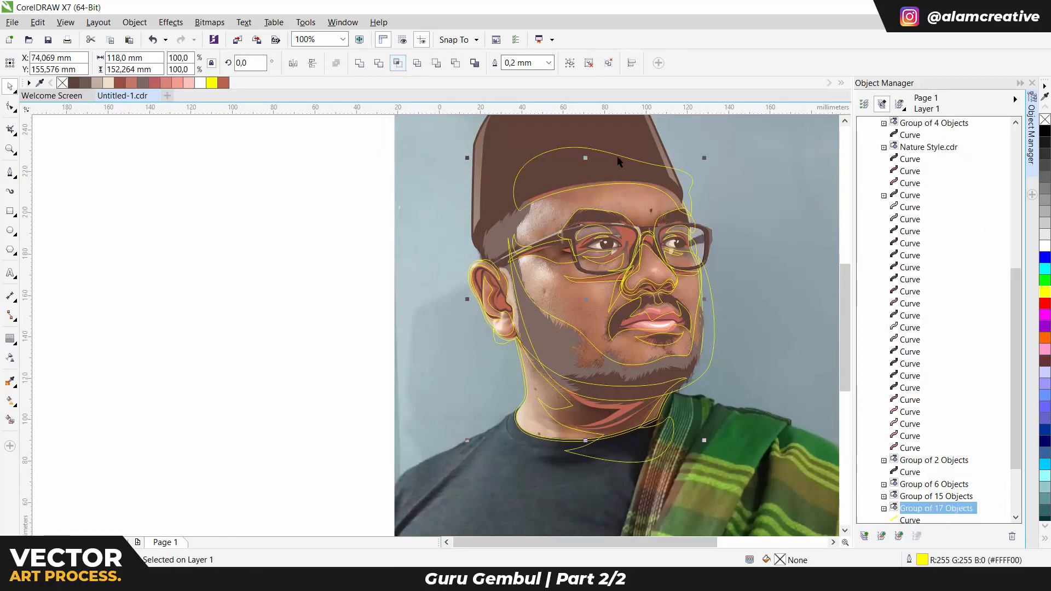
pyautogui.moveTo(618, 159); pyautogui.dragTo(640, 175)
pyautogui.press('Delete')
# Sample the lighter terracotta swatch beside the reddish-brown one and apply it to the neck shadow area
pyautogui.press('i')
pyautogui.scroll(-1, 720, 272)
pyautogui.click(703, 281)
pyautogui.scroll(1, 702, 281)
pyautogui.click(304, 375)
pyautogui.press('space')
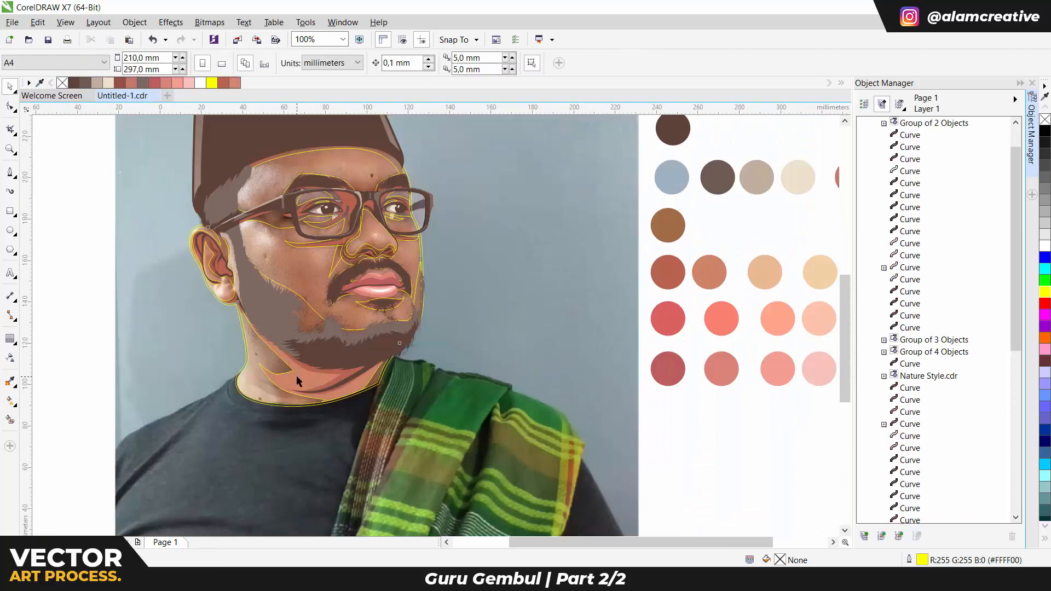
# Fill the clipped second-layer shapes with the sampled terracotta color, remove their outline and save the document
pyautogui.click(298, 379)
pyautogui.hotkey('ctrl', 's')
pyautogui.click(235, 82)
pyautogui.rightClick(63, 83)
# Move the reference photo off the page to the left of the vector portrait
pyautogui.scroll(-1, 410, 258)
pyautogui.moveTo(482, 255); pyautogui.dragTo(234, 255)
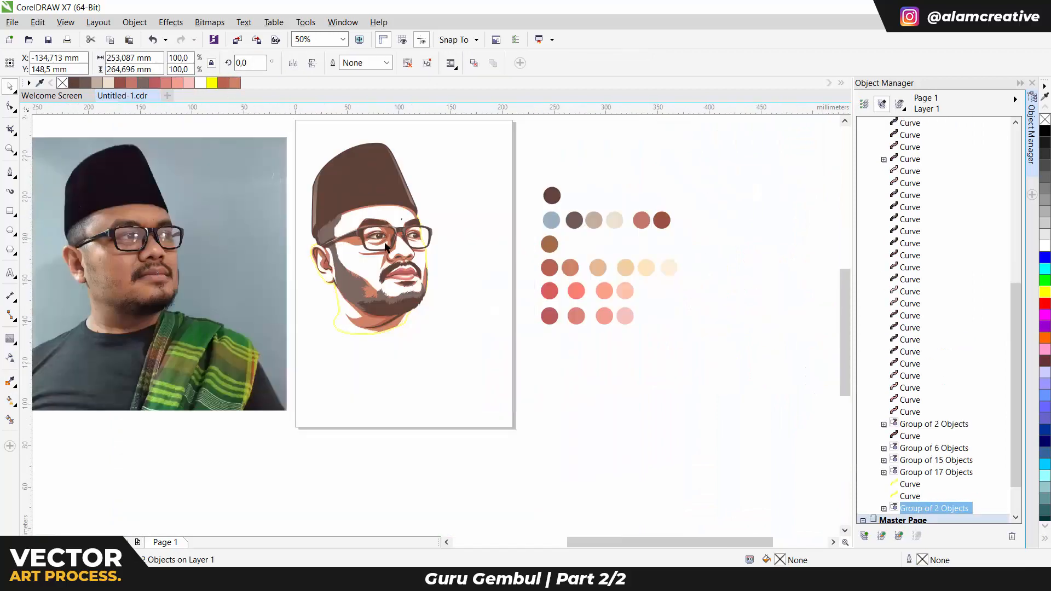
# Undo the move of the reference photo so it sits beneath the portrait again, and save the document
pyautogui.hotkey('ctrl', 'z')
pyautogui.scroll(1, 403, 247)
pyautogui.hotkey('ctrl', 's')
# Trace a closed highlight outline about 12 × 18 mm over the nose bridge and tip with the Pen tool
pyautogui.press('p')
pyautogui.scroll(2, 408, 235)
pyautogui.click(418, 229)
pyautogui.moveTo(447, 232); pyautogui.dragTo(468, 258)
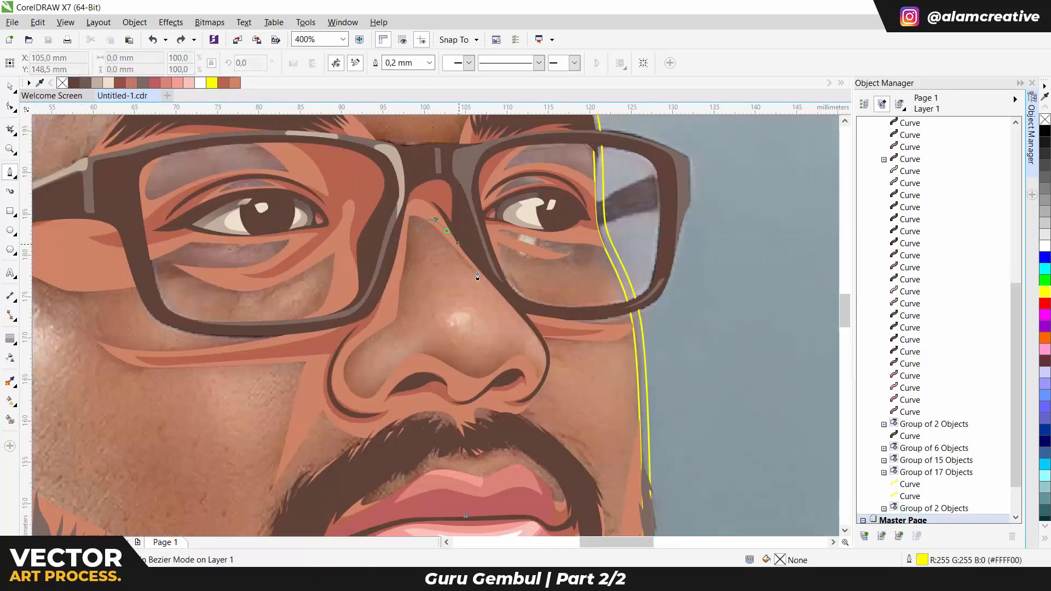
pyautogui.moveTo(512, 314); pyautogui.dragTo(529, 339)
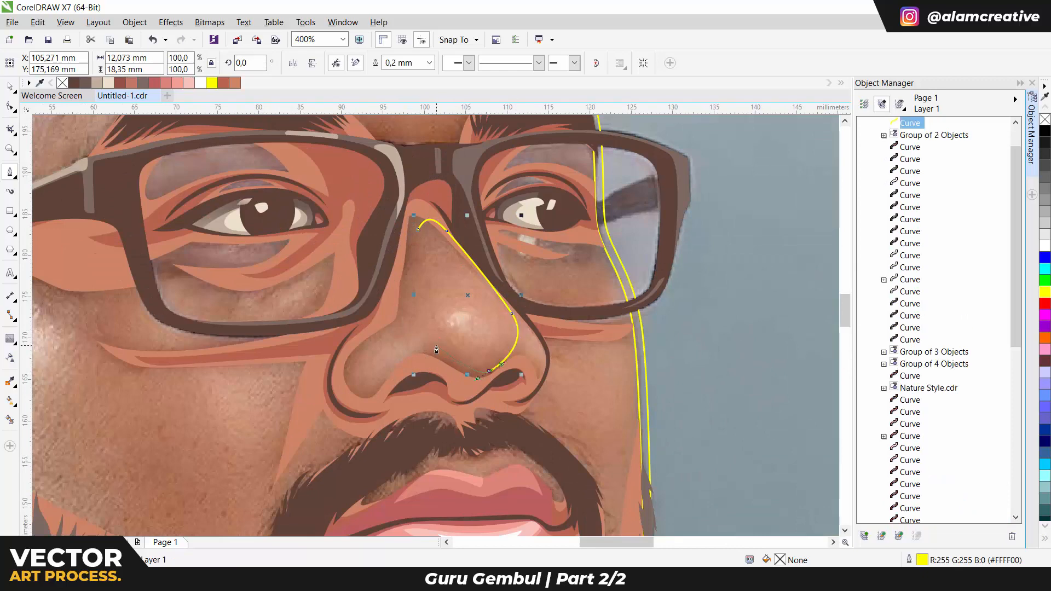
pyautogui.moveTo(420, 330); pyautogui.dragTo(411, 319)
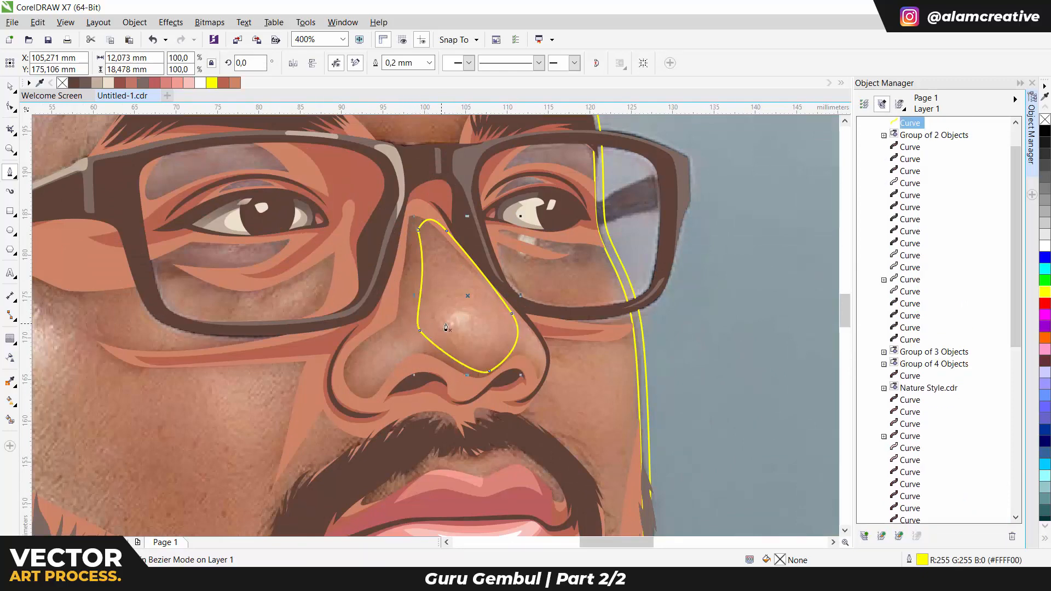
# Outline the narrow lighter sliver along the far side of the nose, between the nose tip and the dark contour
pyautogui.scroll(1, 537, 361)
pyautogui.click(508, 275)
pyautogui.moveTo(518, 338); pyautogui.dragTo(524, 349)
pyautogui.moveTo(545, 373); pyautogui.dragTo(549, 384)
pyautogui.click(546, 398)
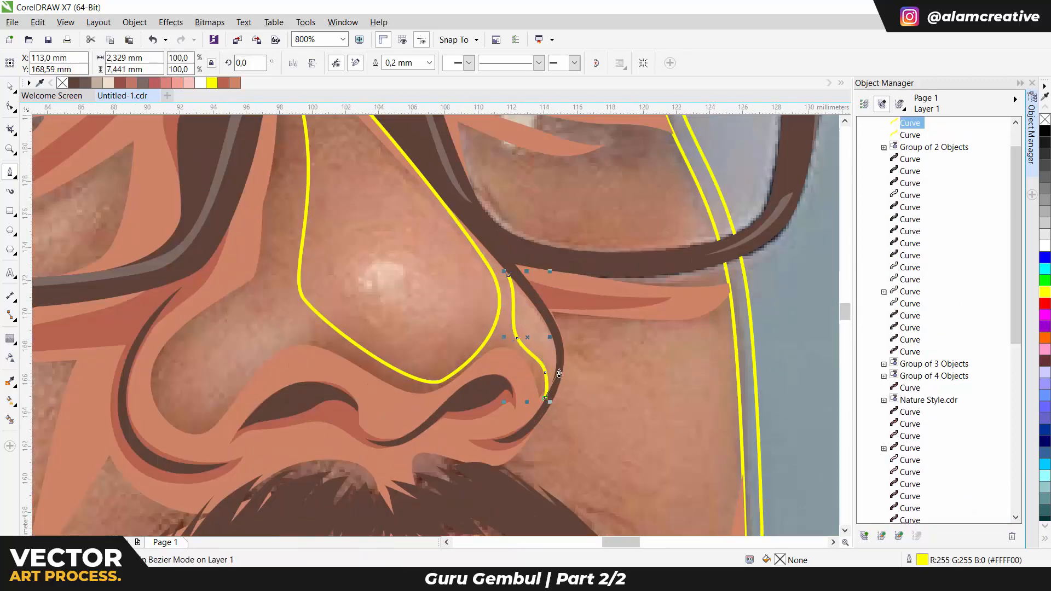
pyautogui.click(510, 280)
# Trace a closed outline about 8 × 6 mm on the nostril wing nearest the ear and adjust its node
pyautogui.scroll(-1, 467, 342)
pyautogui.moveTo(430, 311); pyautogui.dragTo(395, 299)
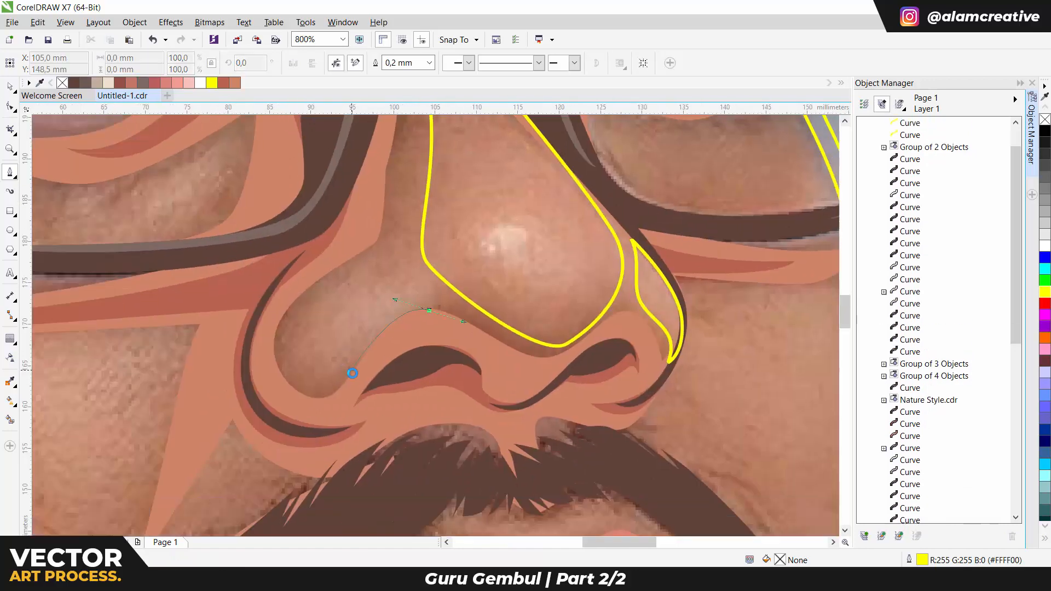
pyautogui.moveTo(340, 373); pyautogui.dragTo(316, 375)
pyautogui.moveTo(318, 303); pyautogui.dragTo(354, 264)
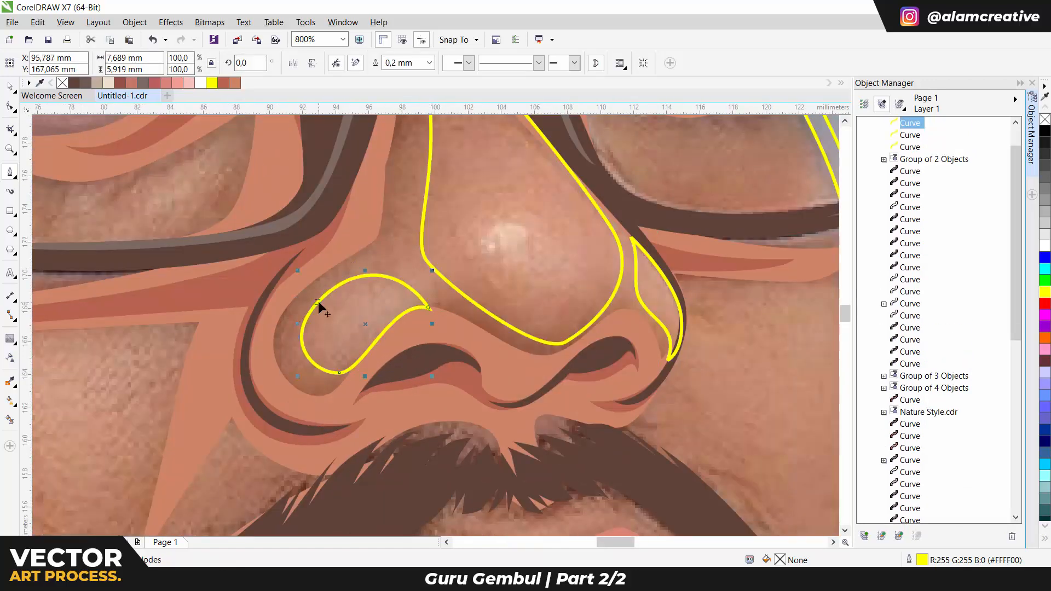
pyautogui.moveTo(317, 302); pyautogui.dragTo(322, 303)
# Outline a crescent about 11 × 3 mm below the eye nearest the ear and a small shape in its eyelid crease
pyautogui.scroll(-1, 337, 305)
pyautogui.moveTo(183, 205); pyautogui.dragTo(341, 237)
pyautogui.scroll(1, 369, 246)
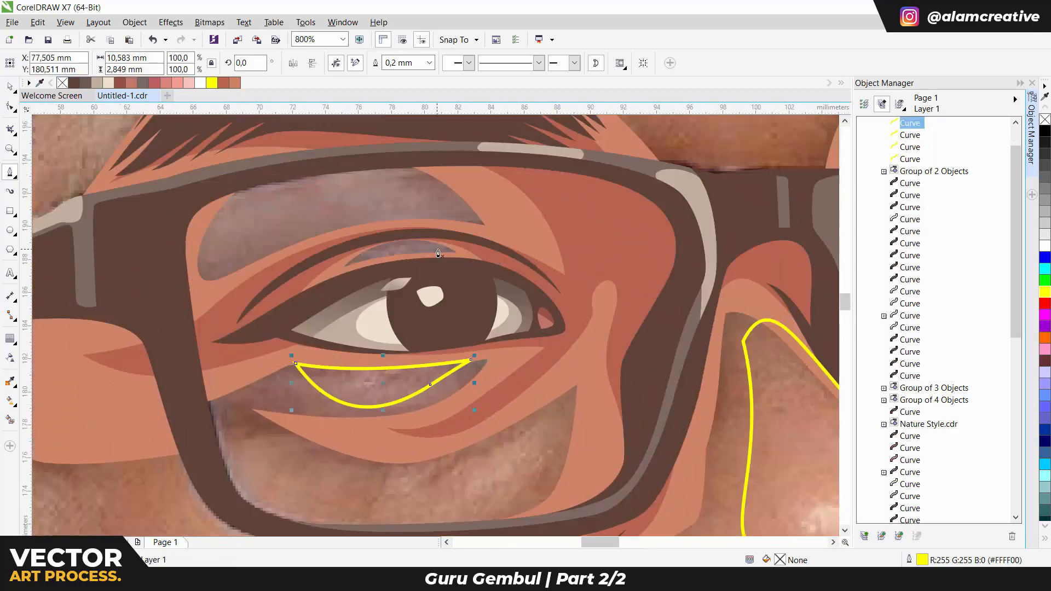
pyautogui.click(374, 251)
pyautogui.moveTo(439, 253); pyautogui.dragTo(463, 257)
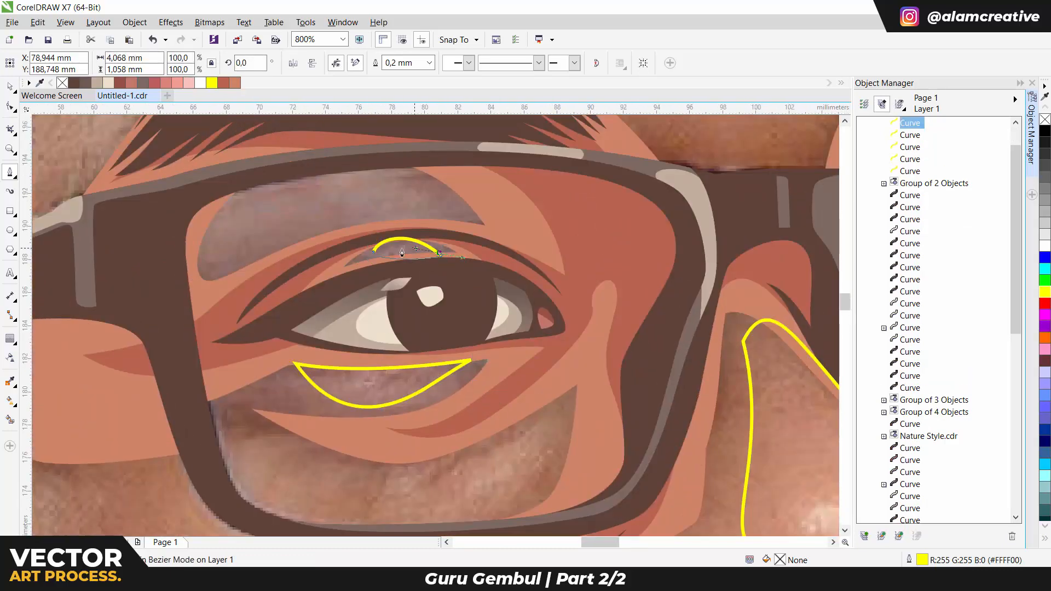
pyautogui.click(374, 251)
pyautogui.press('Escape')
# Trace the lighter area of the upper eyelid between that eye's crease and the top rim of the glasses
pyautogui.scroll(1, 263, 254)
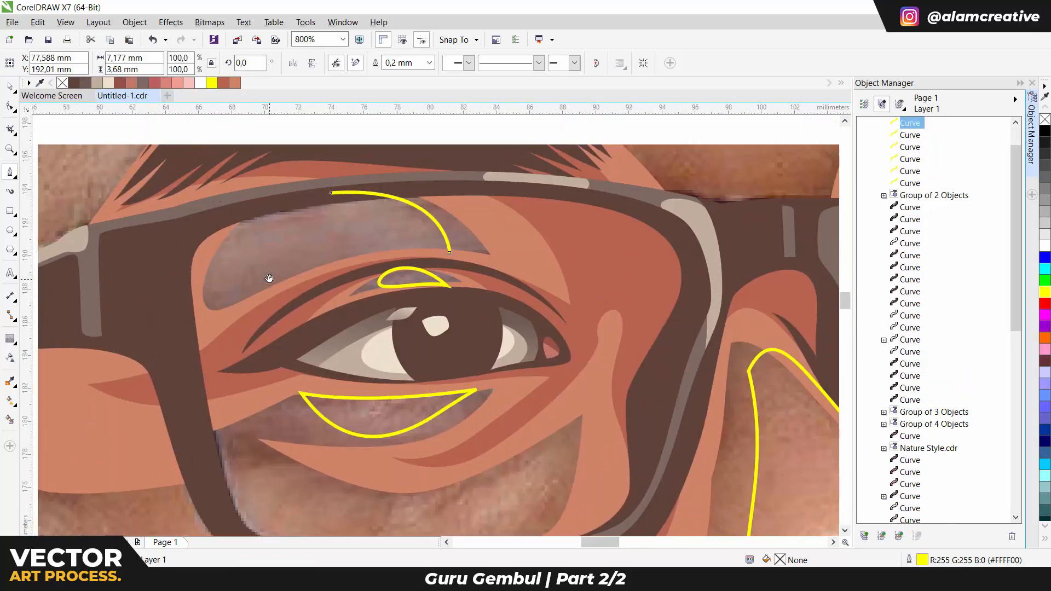
pyautogui.click(282, 281)
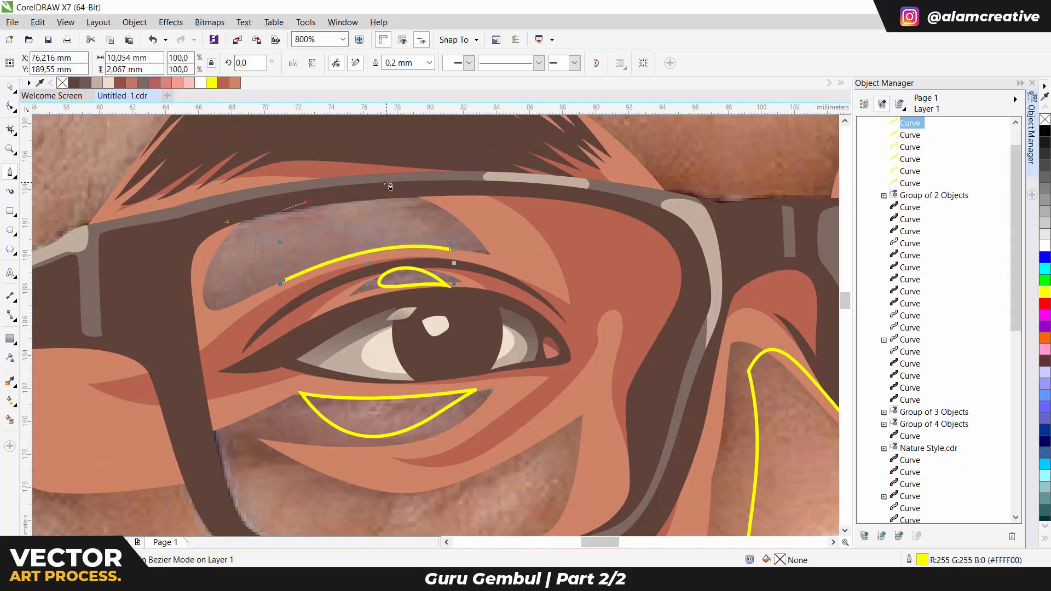
pyautogui.scroll(-2, 435, 267)
# Trace closed cheek outlines under both lenses, about 24 × 26 mm on the ear side and 18 × 23 mm on the far side
pyautogui.scroll(-3, 435, 268)
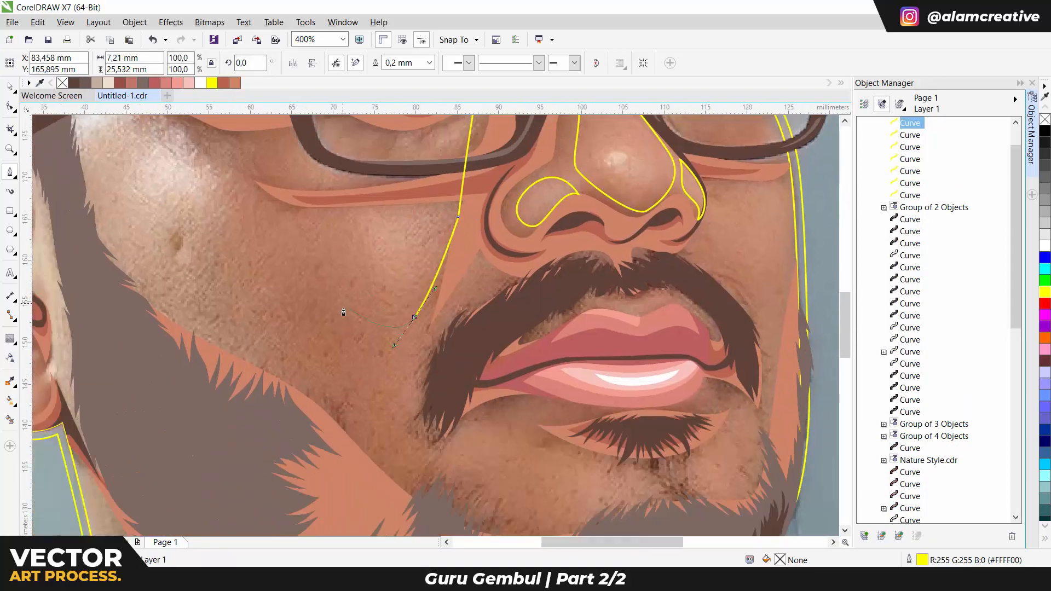
pyautogui.scroll(-1, 335, 269)
pyautogui.click(321, 288)
pyautogui.click(421, 255)
pyautogui.scroll(1, 624, 307)
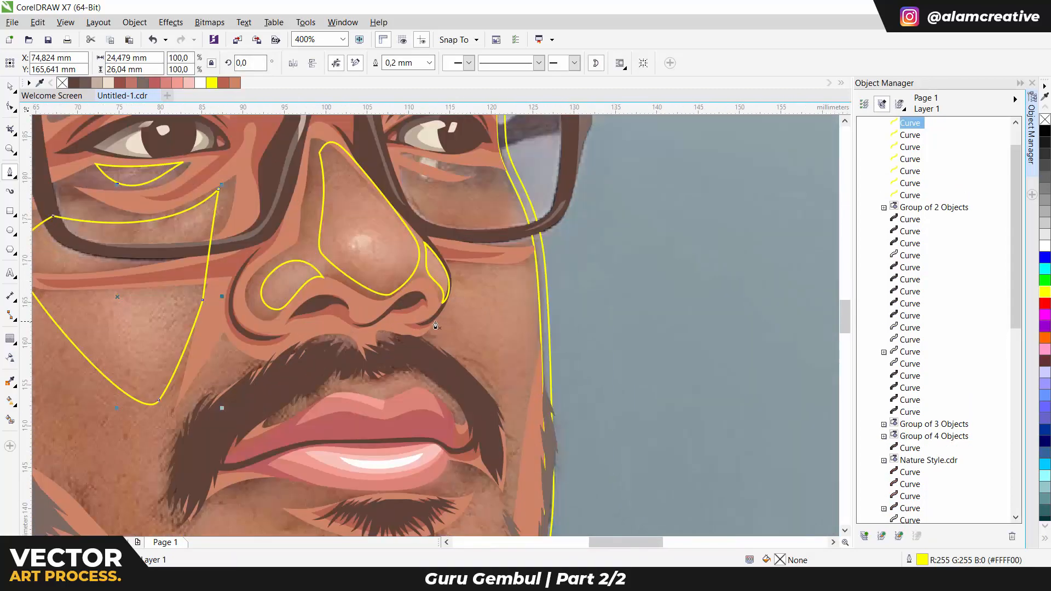
pyautogui.click(529, 313)
pyautogui.moveTo(561, 340); pyautogui.dragTo(573, 347)
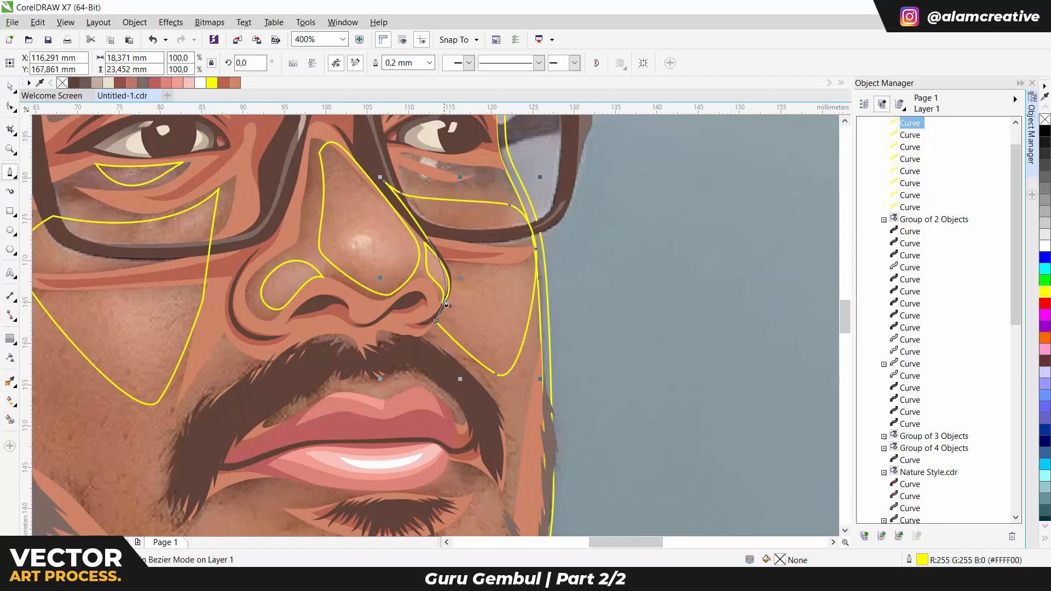
pyautogui.scroll(-1, 446, 304)
# Outline the lighter forehead area above both eyebrows as a closed shape about 56 × 15 mm
pyautogui.scroll(3, 331, 308)
pyautogui.click(398, 260)
pyautogui.moveTo(419, 244)
pyautogui.mouseDown()
pyautogui.moveTo(440, 230)
pyautogui.moveTo(437, 252)
pyautogui.mouseUp()
pyautogui.hotkey('ctrl', 'z')
pyautogui.click(368, 317)
pyautogui.moveTo(543, 257); pyautogui.dragTo(565, 256)
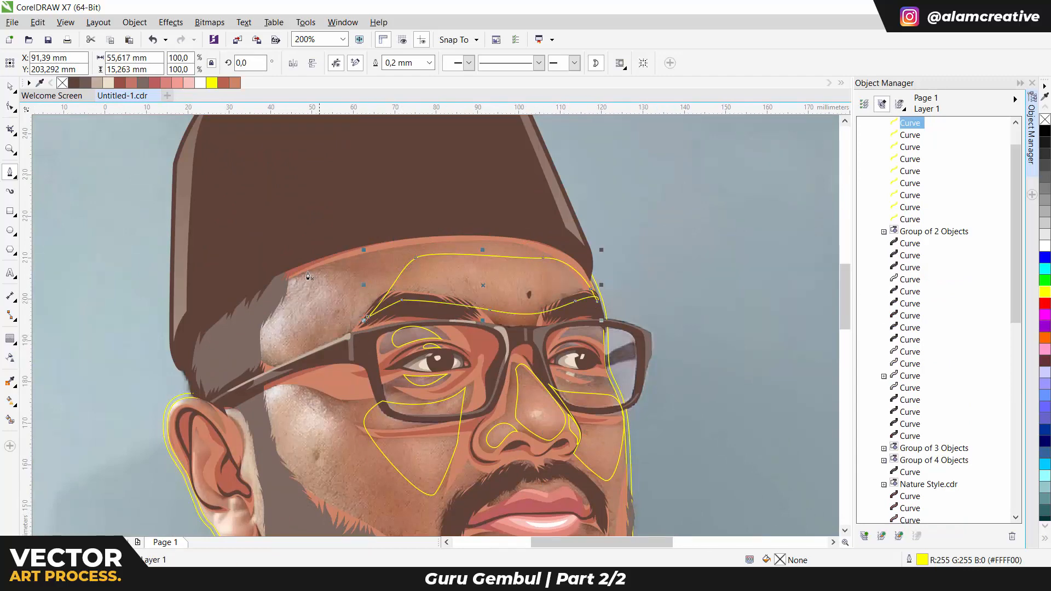
# Trace the front edge of the side-face shape from the temple past the glasses arm and cheekbone down to the jaw
pyautogui.click(289, 234)
pyautogui.click(375, 317)
pyautogui.scroll(-1, 462, 215)
pyautogui.scroll(1, 398, 280)
pyautogui.click(353, 311)
pyautogui.moveTo(408, 373); pyautogui.dragTo(357, 296)
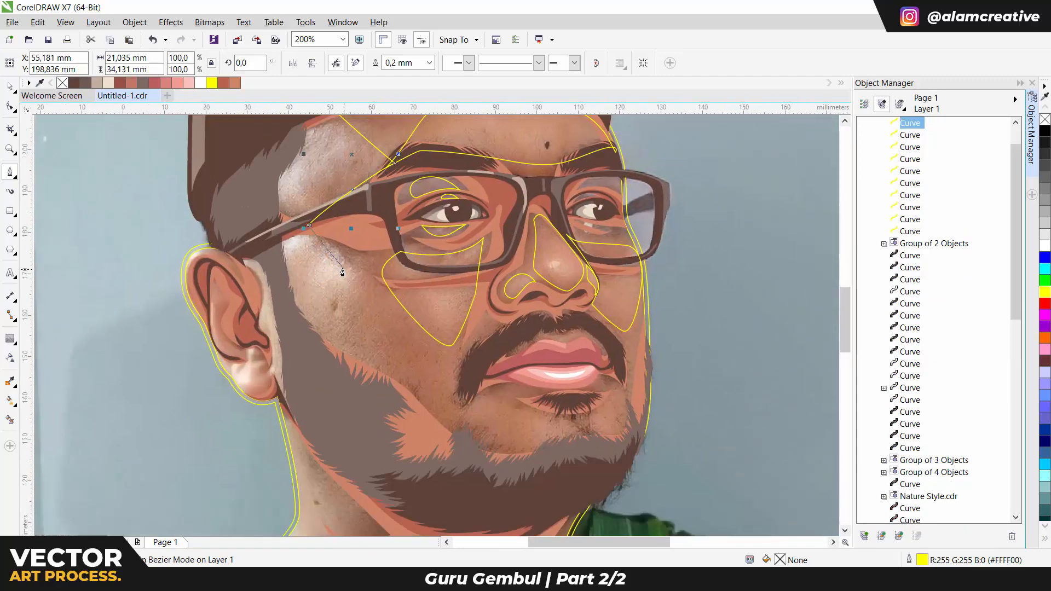
pyautogui.click(354, 288)
pyautogui.moveTo(394, 421); pyautogui.dragTo(369, 345)
pyautogui.moveTo(369, 345); pyautogui.dragTo(393, 400)
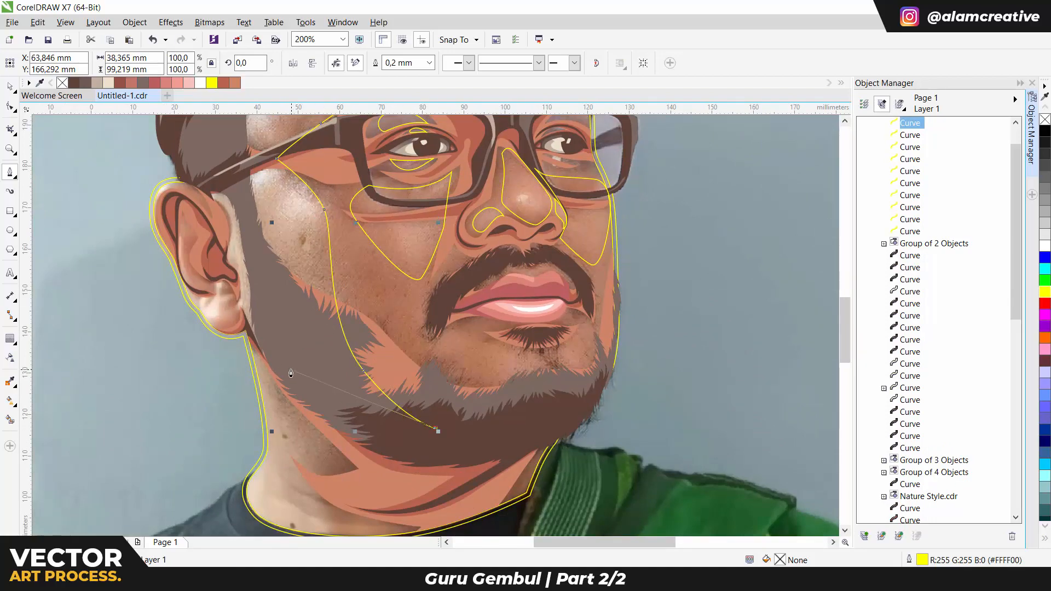
# Close the side-face shape by tracing back along the jaw, beside the ear and over the cap edge, about 59 × 102 mm overall
pyautogui.click(273, 363)
pyautogui.scroll(2, 263, 351)
pyautogui.scroll(-2, 226, 256)
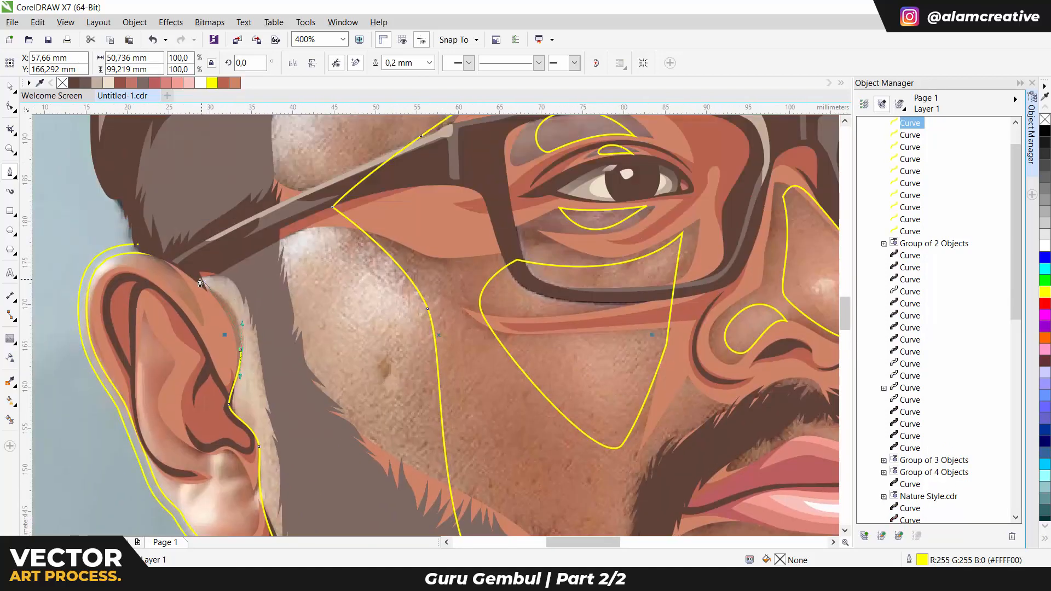
pyautogui.scroll(-2, 322, 273)
pyautogui.scroll(2, 340, 241)
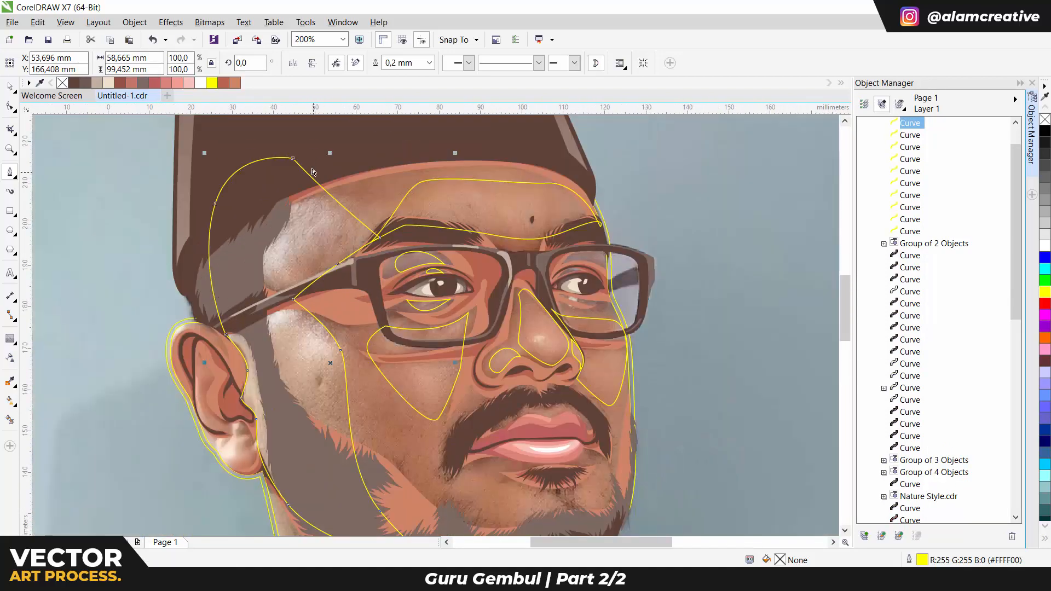
pyautogui.click(361, 247)
pyautogui.scroll(-2, 345, 271)
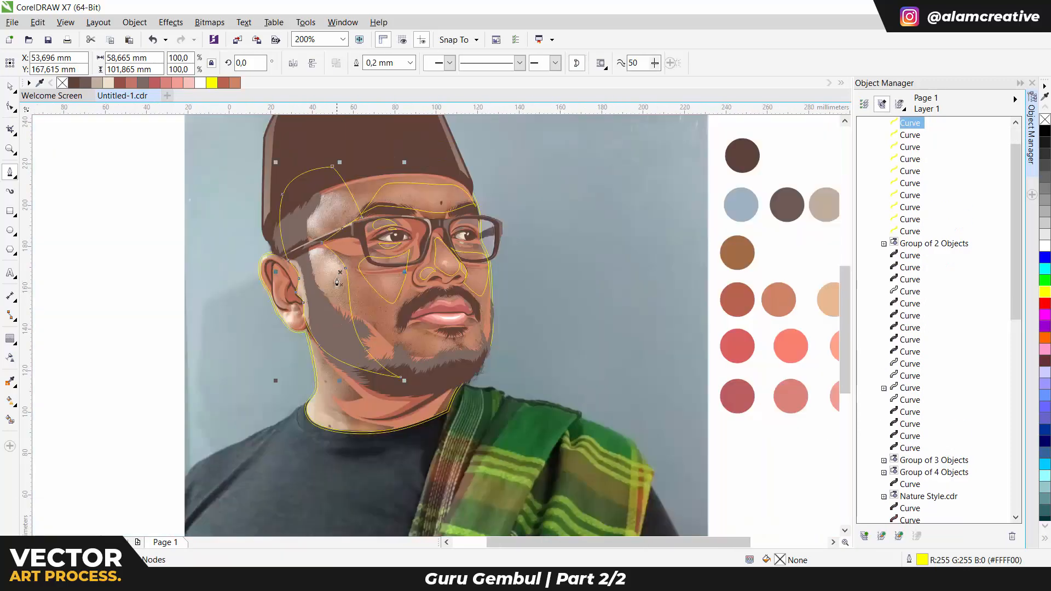
pyautogui.scroll(2, 349, 278)
# Trace the lit side of the neck from below the earlobe to past the collar as a closed outline about 46 × 63 mm
pyautogui.scroll(-4, 347, 266)
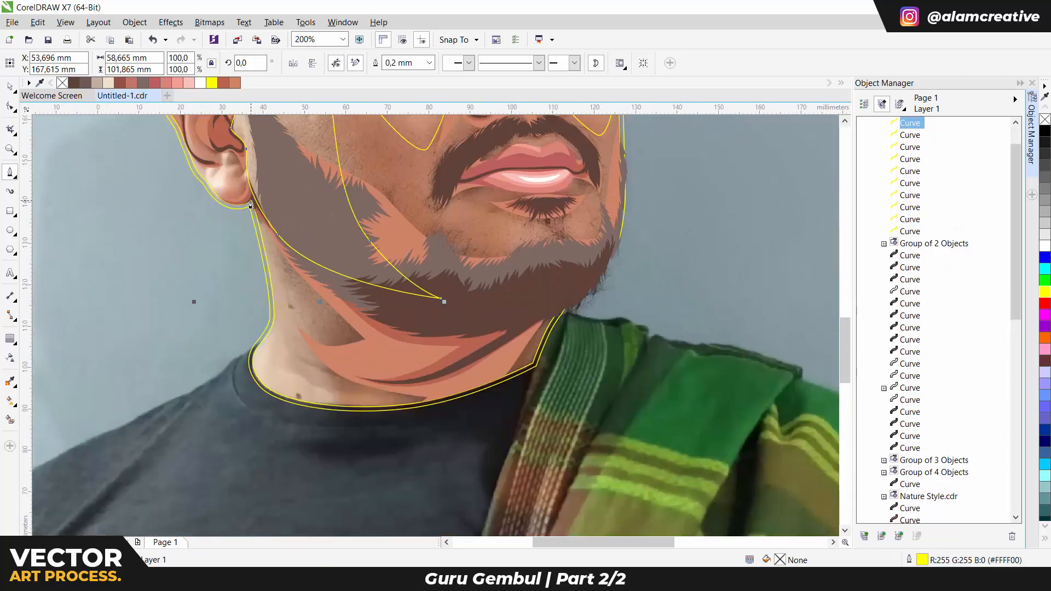
pyautogui.click(251, 200)
pyautogui.click(278, 236)
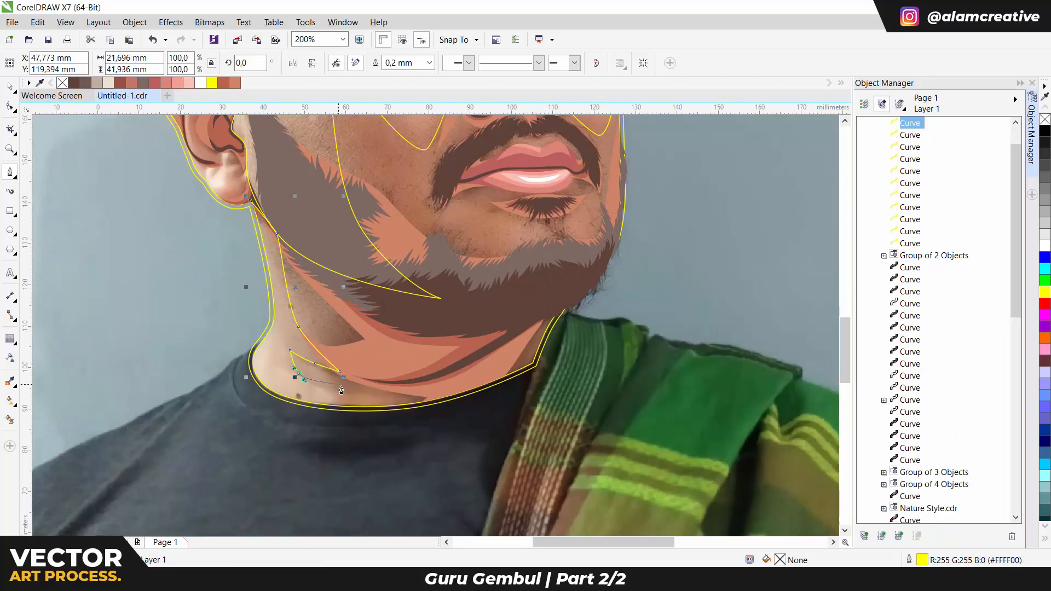
pyautogui.scroll(-2, 251, 202)
# Outline the ear's lighter areas along the rim, inner fold and lobe, closing the curve outside the ear's edge
pyautogui.scroll(3, 305, 251)
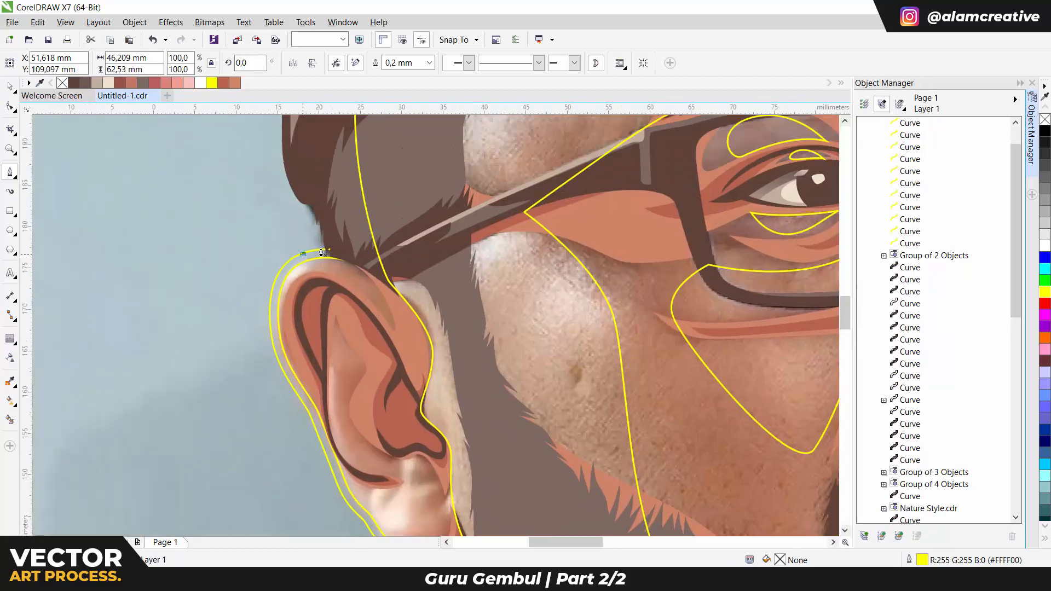
pyautogui.click(303, 254)
pyautogui.click(352, 280)
pyautogui.scroll(-2, 284, 291)
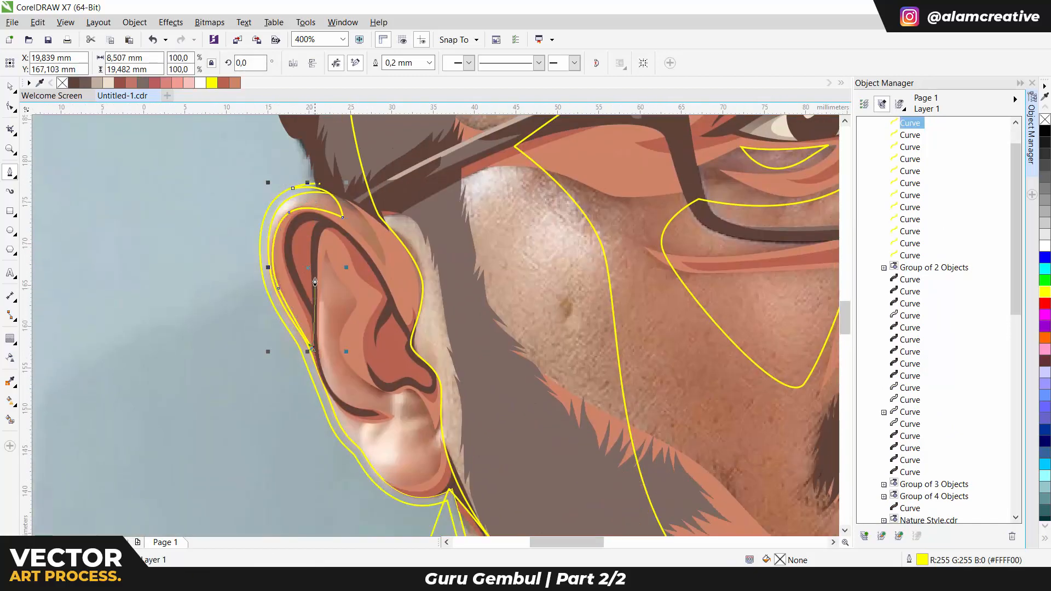
pyautogui.click(315, 282)
pyautogui.scroll(-2, 315, 282)
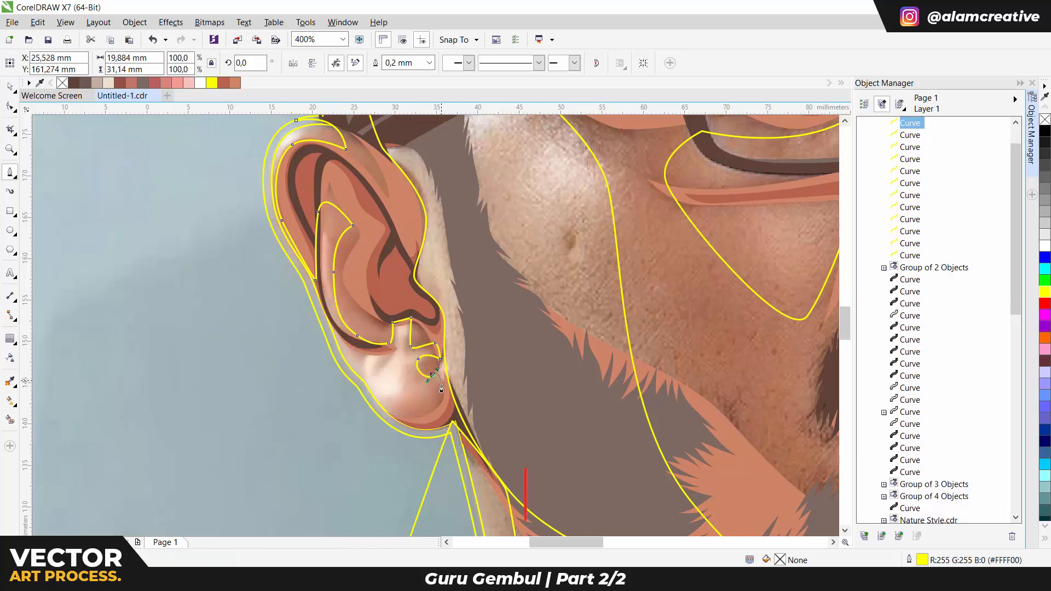
pyautogui.scroll(3, 268, 236)
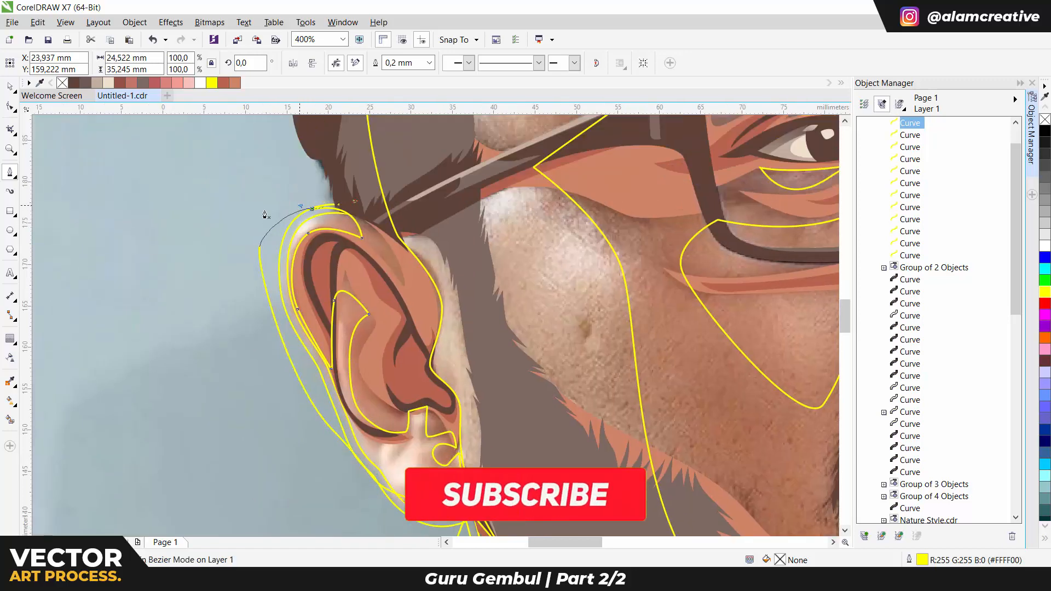
pyautogui.scroll(-2, 345, 290)
# Trace the area between nose and upper lip as an outline about 22 × 14 mm, with a notch around the philtrum
pyautogui.scroll(2, 515, 296)
pyautogui.moveTo(496, 228); pyautogui.dragTo(507, 248)
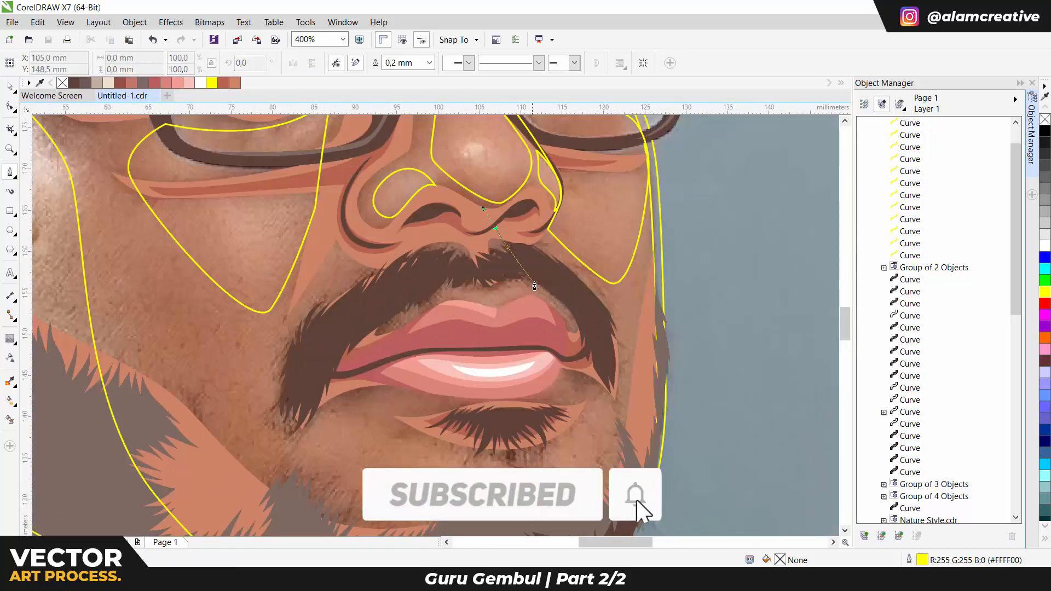
pyautogui.moveTo(559, 306); pyautogui.dragTo(581, 346)
pyautogui.click(450, 243)
pyautogui.moveTo(423, 300); pyautogui.dragTo(495, 289)
pyautogui.click(465, 241)
pyautogui.click(463, 280)
pyautogui.click(505, 278)
pyautogui.click(486, 241)
pyautogui.click(495, 226)
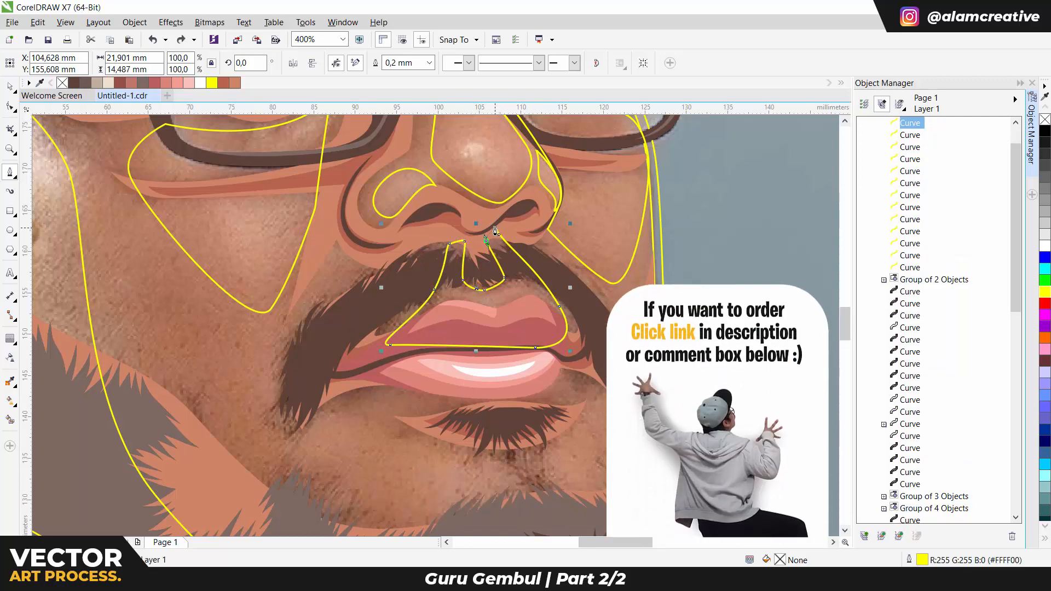
# Outline a narrow sliver about 2 × 9 mm on the far cheek beside the end of the mustache
pyautogui.scroll(-1, 499, 237)
pyautogui.scroll(1, 537, 332)
pyautogui.moveTo(576, 241); pyautogui.dragTo(596, 254)
pyautogui.click(578, 316)
pyautogui.click(578, 244)
pyautogui.scroll(-1, 579, 244)
# Trace a closed shape about 23 × 5 mm along the lower edge of the bottom lip
pyautogui.scroll(1, 562, 283)
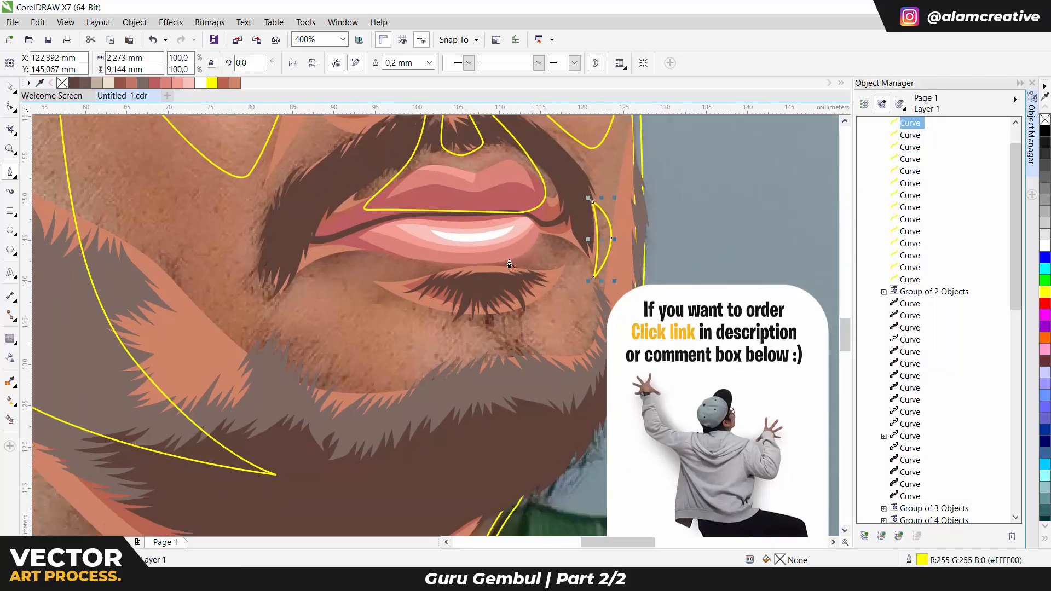
pyautogui.click(355, 244)
pyautogui.moveTo(403, 271); pyautogui.dragTo(430, 280)
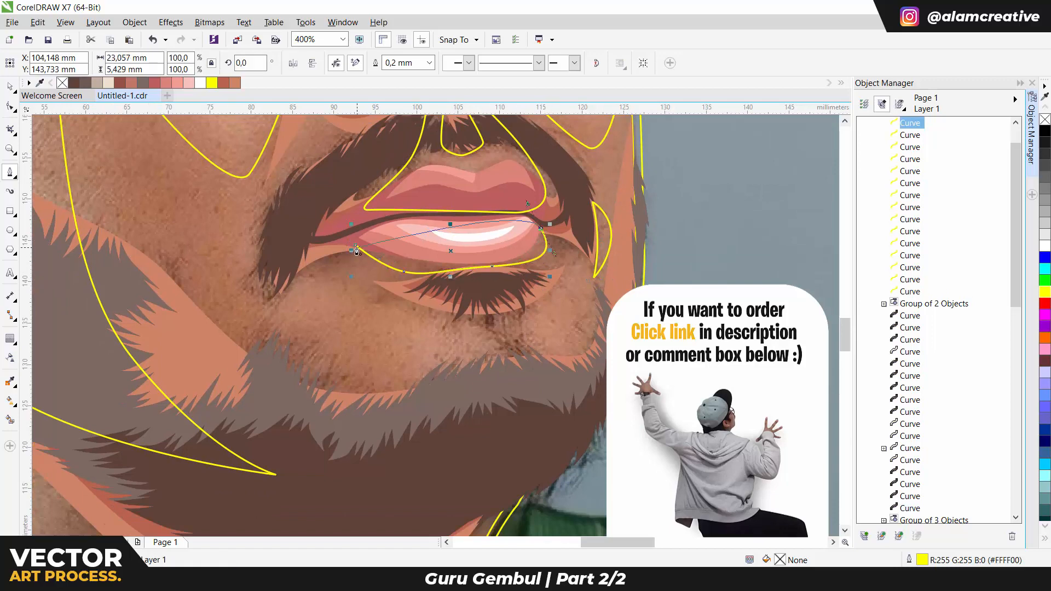
# Outline the chin below the soul patch as a closed shape about 23 × 14 mm and adjust its nodes
pyautogui.click(561, 270)
pyautogui.moveTo(459, 392); pyautogui.dragTo(400, 391)
pyautogui.moveTo(395, 302); pyautogui.dragTo(419, 271)
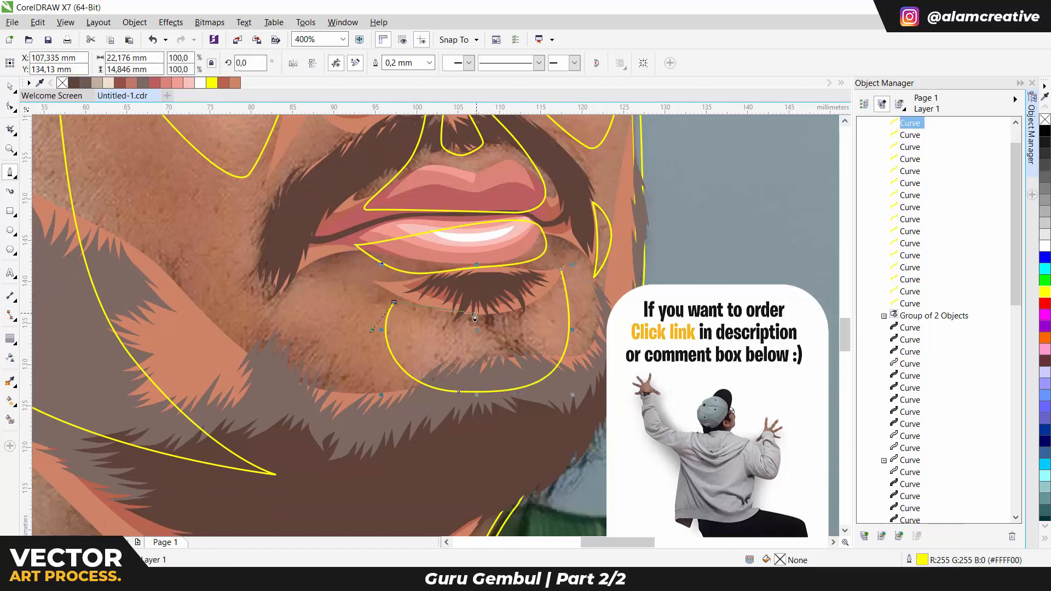
pyautogui.moveTo(479, 314); pyautogui.dragTo(482, 315)
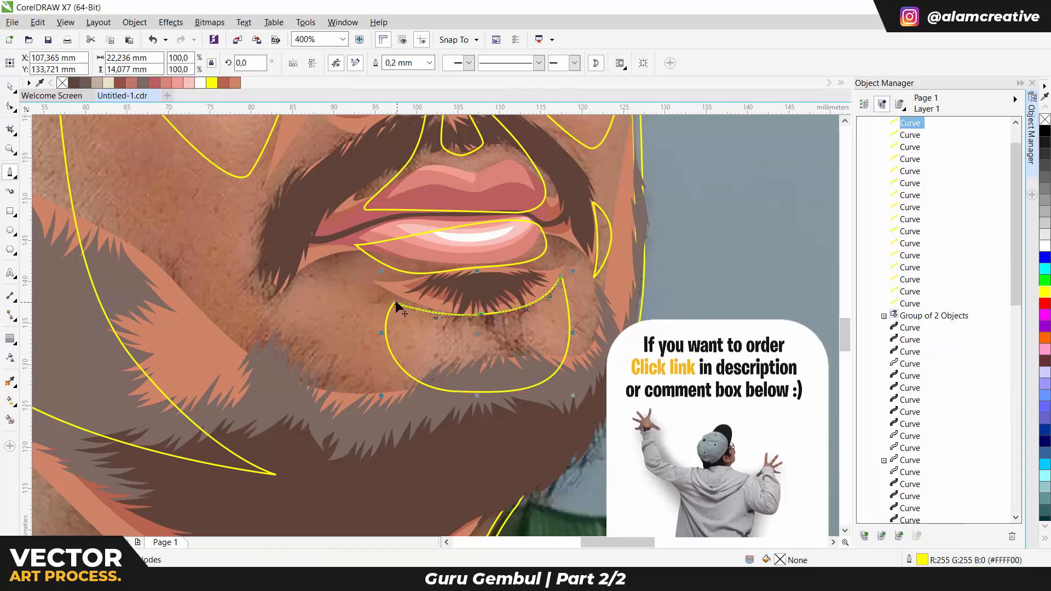
pyautogui.moveTo(395, 302); pyautogui.dragTo(394, 300)
pyautogui.moveTo(459, 391); pyautogui.dragTo(447, 394)
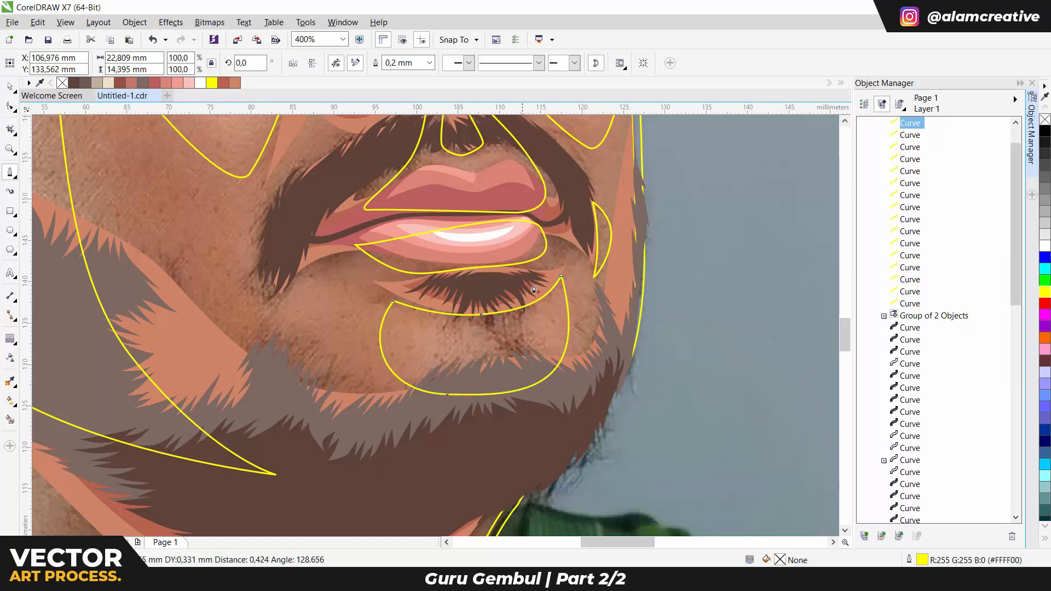
# Trace a small closed outline beside the mouth corner, below the mustache end nearest the ear
pyautogui.scroll(-1, 576, 313)
pyautogui.press('space')
pyautogui.press('space')
pyautogui.scroll(1, 450, 297)
pyautogui.click(435, 282)
pyautogui.moveTo(410, 342); pyautogui.dragTo(385, 359)
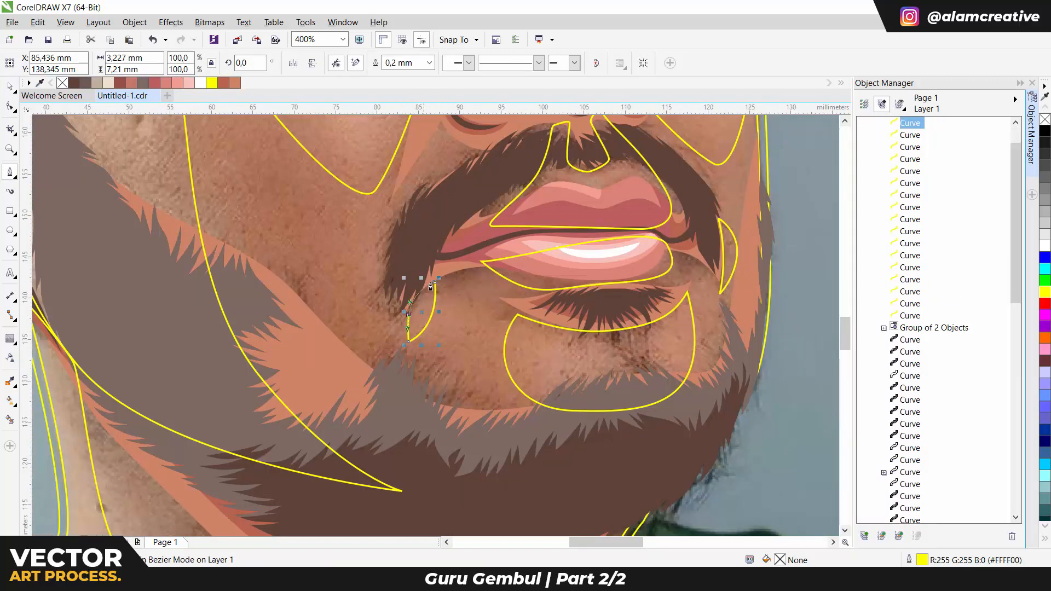
pyautogui.moveTo(408, 315); pyautogui.dragTo(409, 298)
pyautogui.click(435, 283)
pyautogui.press('space')
# Outline the neck's edge beside the green scarf as a closed shape and select all the new yellow highlight curves
pyautogui.scroll(-2, 422, 321)
pyautogui.scroll(2, 467, 385)
pyautogui.press('space')
pyautogui.click(443, 418)
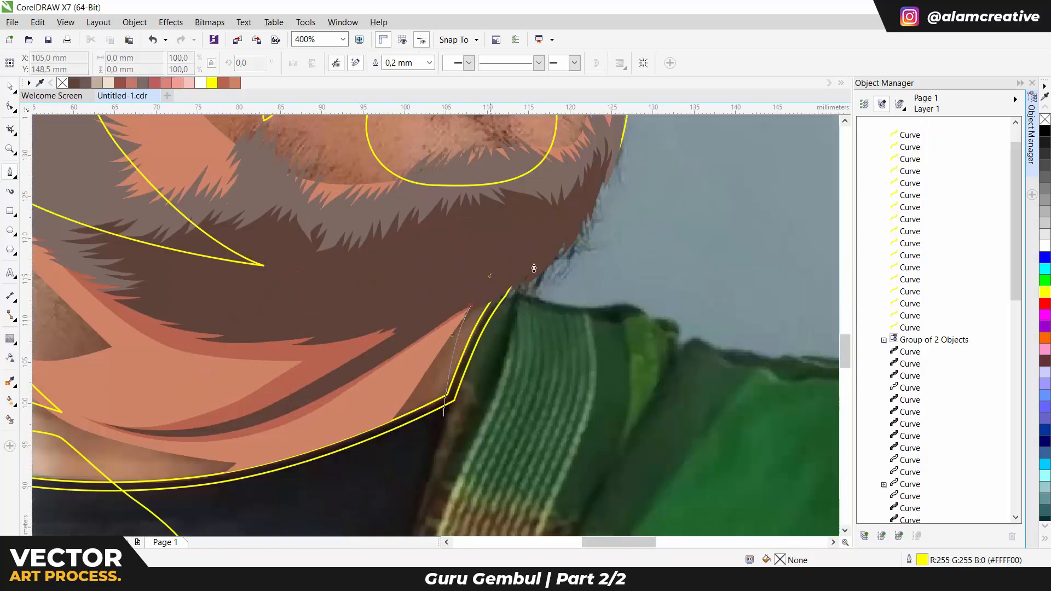
pyautogui.moveTo(471, 306); pyautogui.dragTo(489, 278)
pyautogui.moveTo(546, 260); pyautogui.dragTo(547, 278)
pyautogui.moveTo(503, 395); pyautogui.dragTo(475, 440)
pyautogui.click(443, 419)
pyautogui.scroll(-2, 442, 420)
pyautogui.press('space')
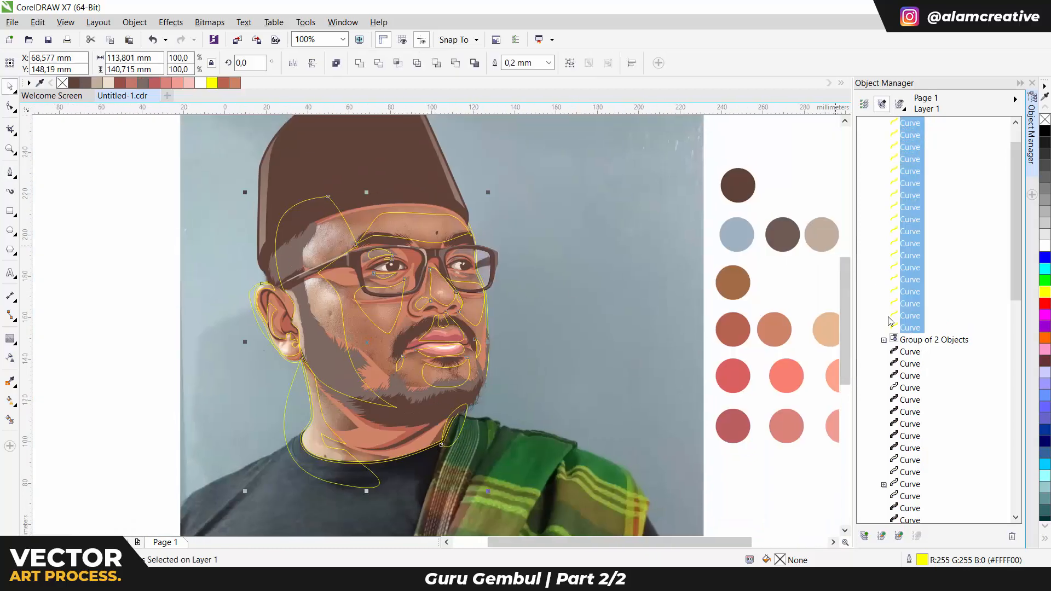
# Group the selected yellow curves and trace a highlight about 5 × 2 mm on the far eye's upper lid
pyautogui.hotkey('ctrl', 'g')
pyautogui.press('space')
pyautogui.scroll(2, 450, 257)
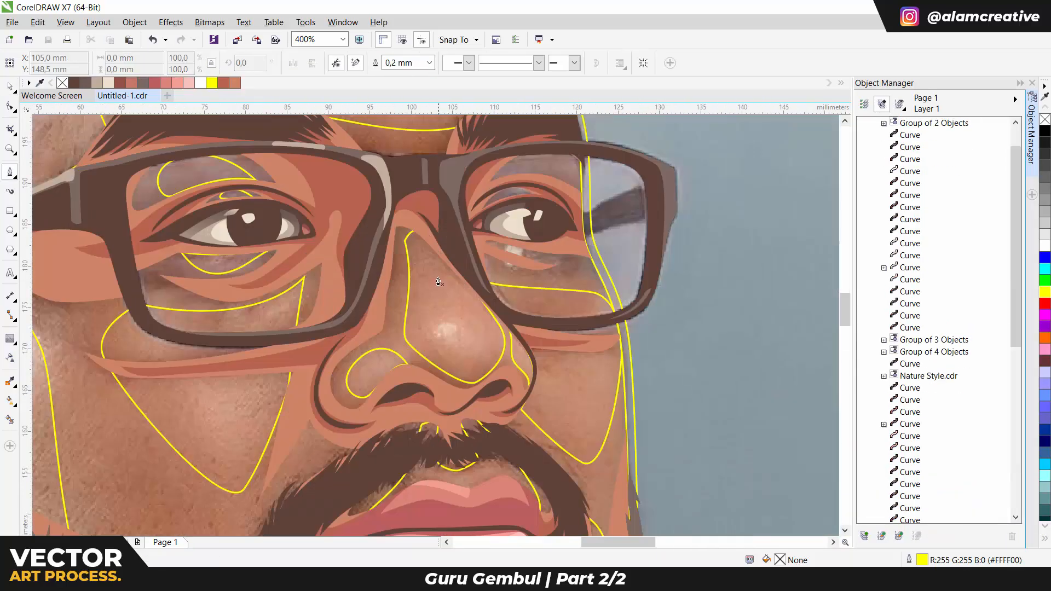
pyautogui.scroll(1, 511, 311)
pyautogui.click(498, 279)
pyautogui.click(419, 312)
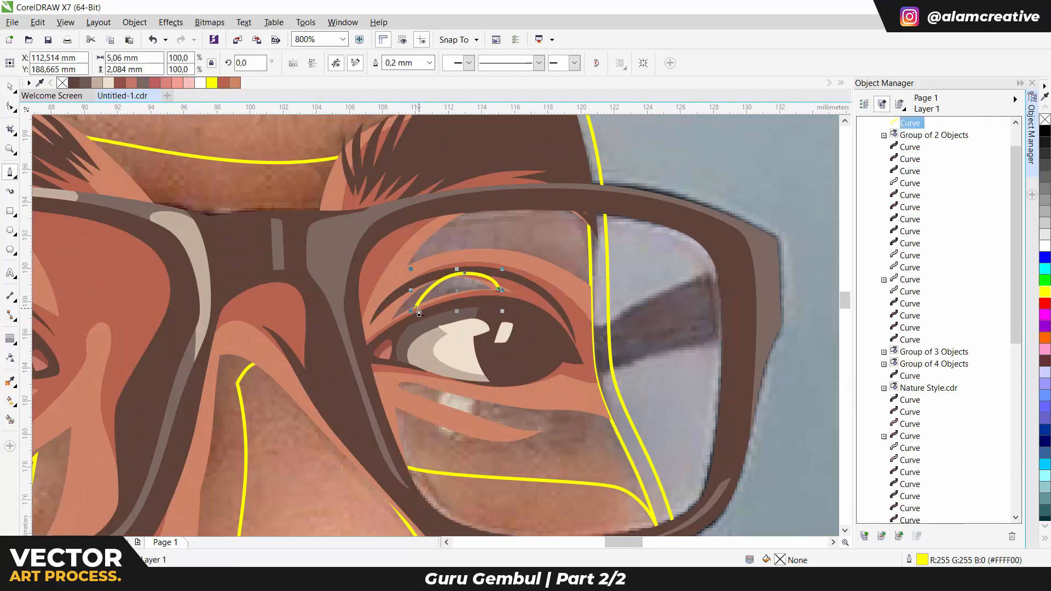
# Trace a closed shape about 9 × 4 mm above the far eye's lid and one about 9 × 2 mm below the eye
pyautogui.click(427, 267)
pyautogui.click(575, 246)
pyautogui.click(575, 262)
pyautogui.scroll(-2, 418, 259)
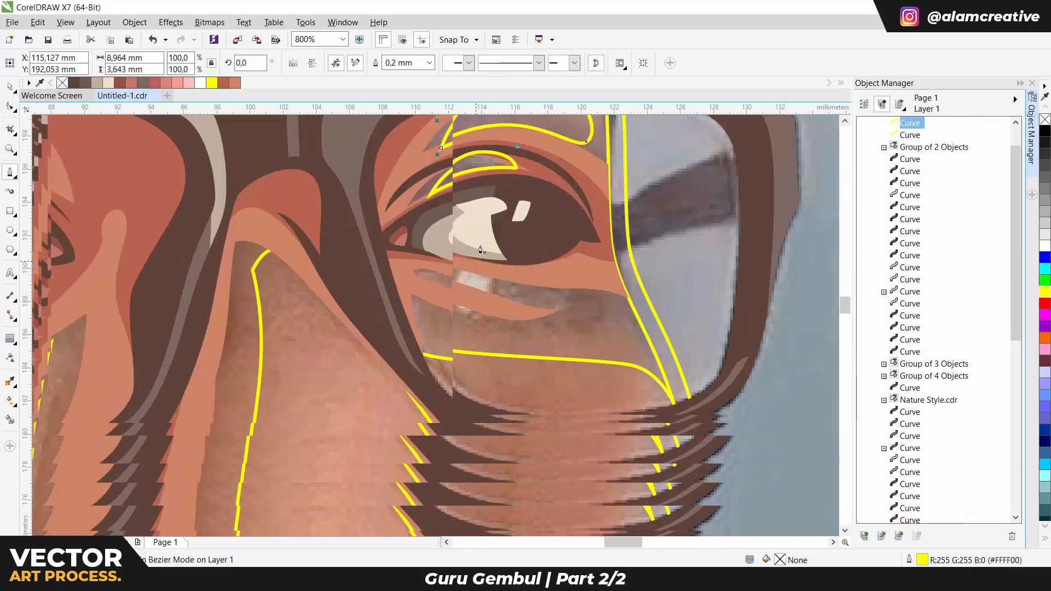
pyautogui.click(376, 239)
pyautogui.click(459, 274)
pyautogui.doubleClick(524, 266)
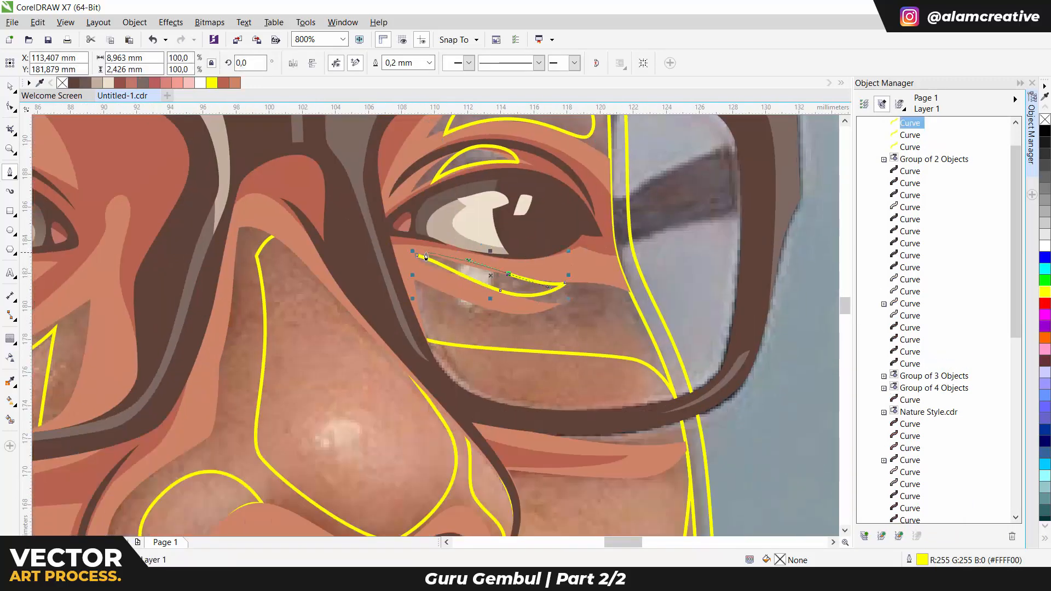
# Group the three highlight shapes around the far eye
pyautogui.scroll(-1, 426, 257)
pyautogui.press('space')
pyautogui.scroll(-1, 447, 265)
pyautogui.moveTo(416, 137); pyautogui.dragTo(531, 271)
pyautogui.hotkey('ctrl', 'g')
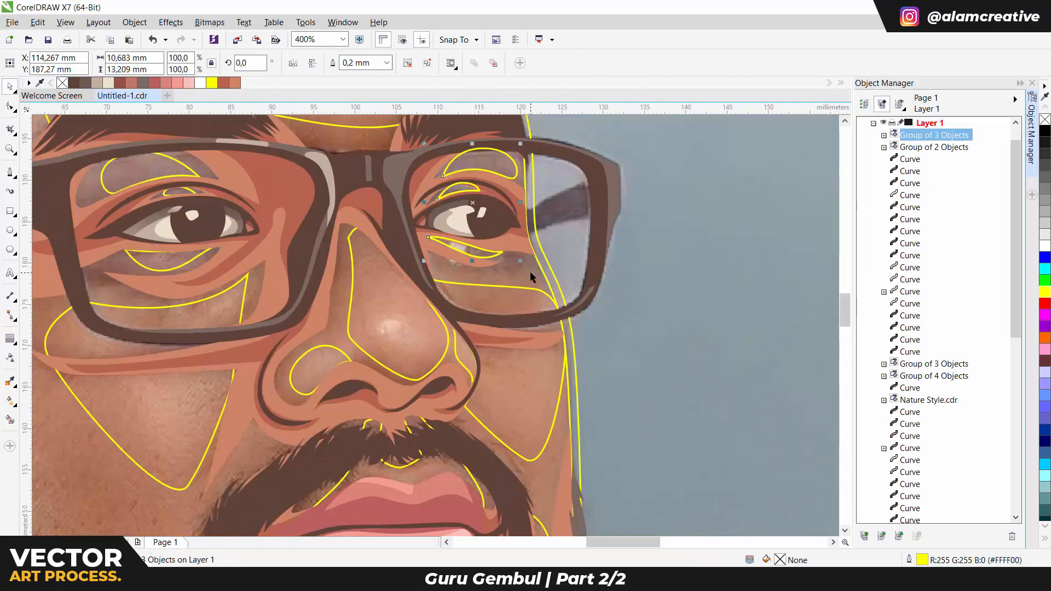
pyautogui.press('Escape')
# Trace a small closed highlight shape just below the near eye, inside the glasses lens
pyautogui.scroll(-2, 497, 243)
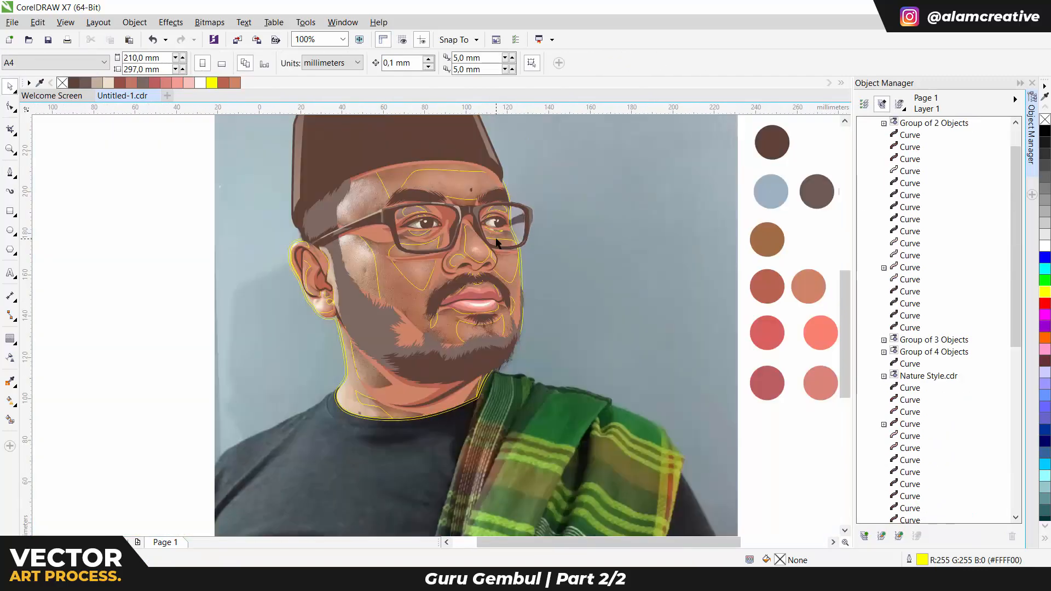
pyautogui.click(498, 242)
pyautogui.click(10, 172)
pyautogui.scroll(2, 426, 230)
pyautogui.click(366, 226)
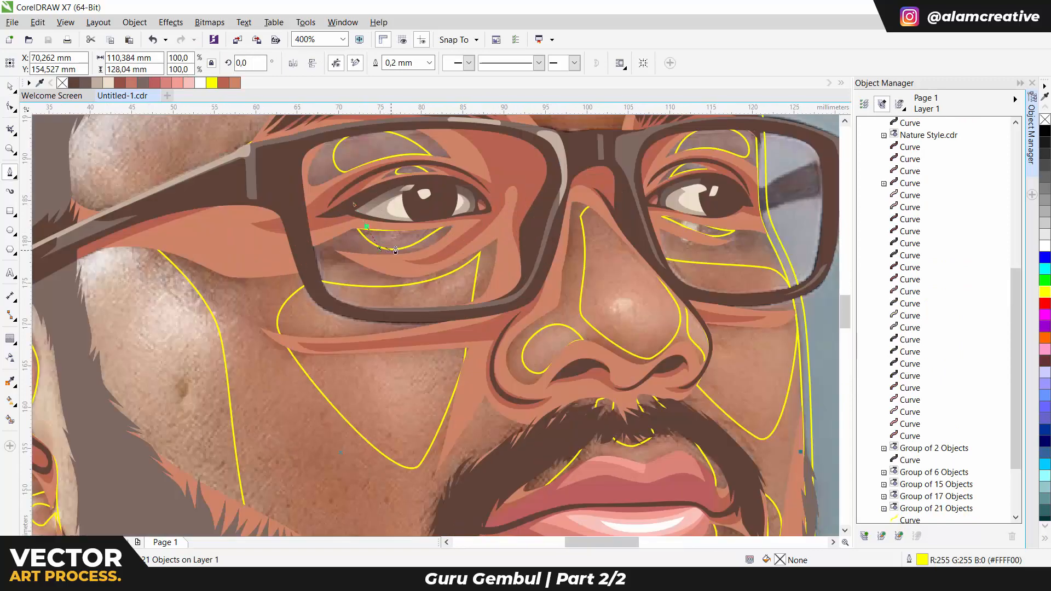
pyautogui.click(408, 244)
pyautogui.click(412, 223)
pyautogui.click(366, 227)
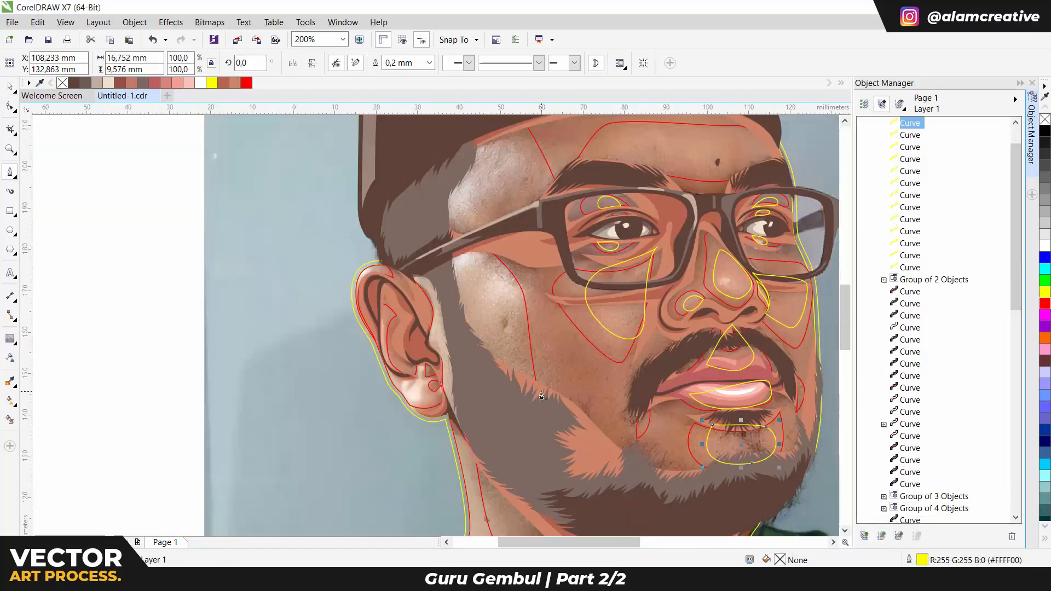
# Trace a closed cheek highlight about 25 × 35 mm from the glasses arm down to the beard edge
pyautogui.click(542, 392)
pyautogui.moveTo(485, 312); pyautogui.dragTo(449, 297)
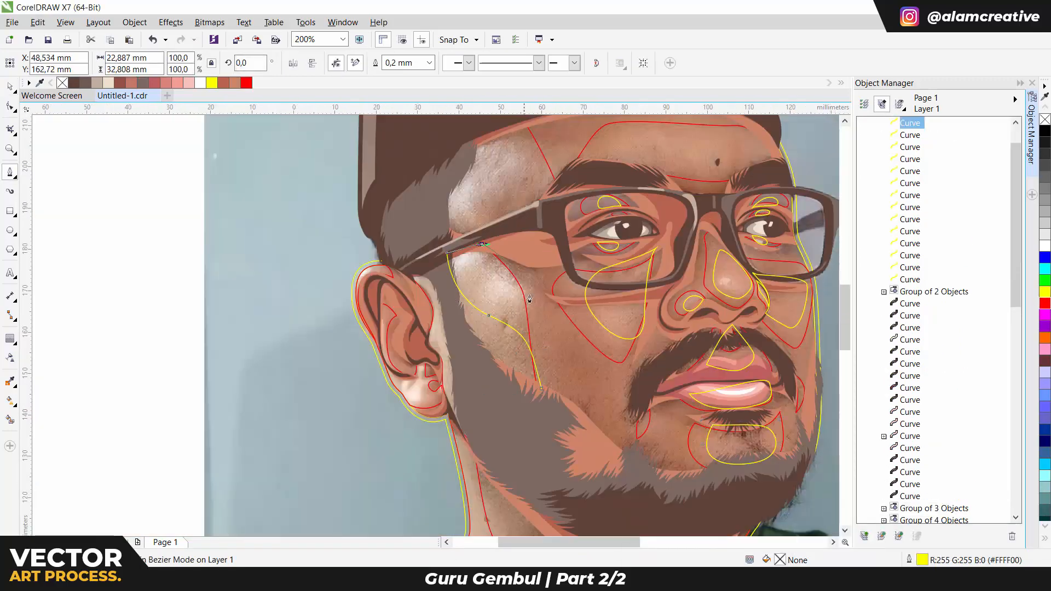
pyautogui.click(543, 389)
# Outline the temple above the glasses arm as a closed shape about 22 × 35 mm overlapping the hair and hat
pyautogui.scroll(2, 544, 389)
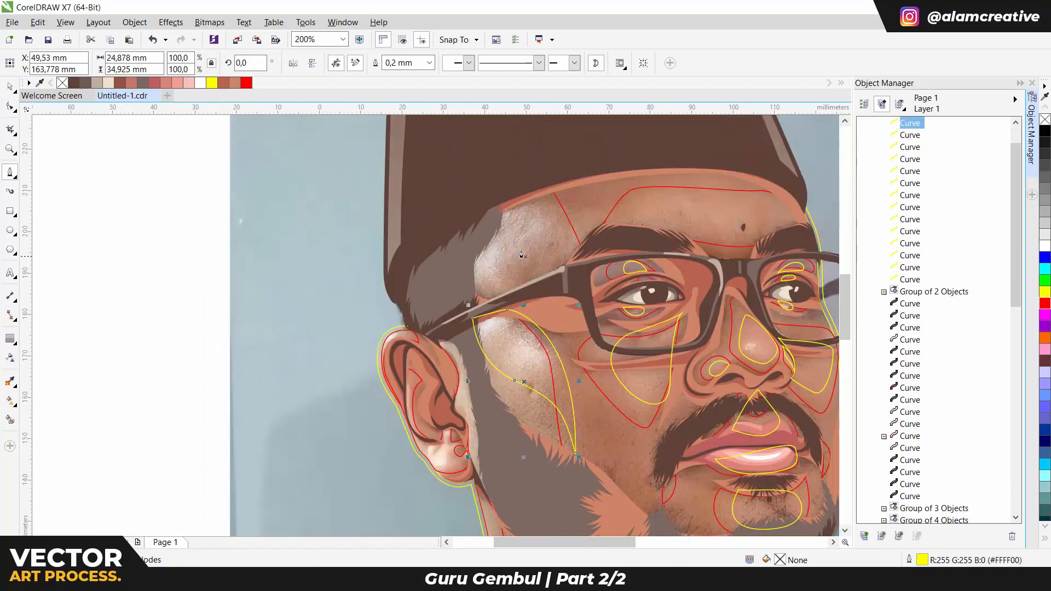
pyautogui.click(522, 170)
pyautogui.click(525, 216)
pyautogui.moveTo(528, 265); pyautogui.dragTo(527, 279)
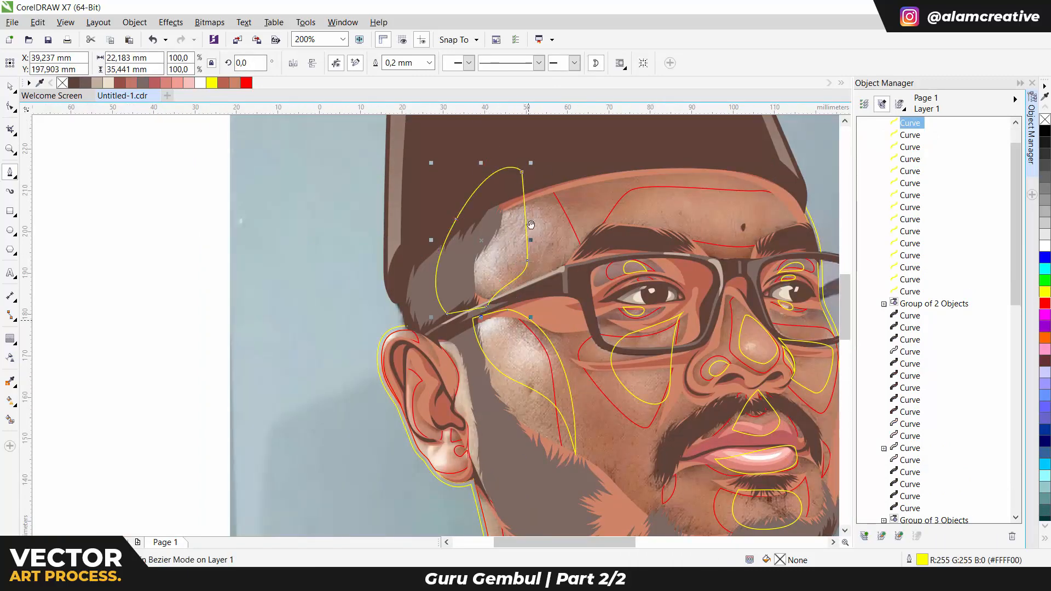
# Trace the light skin strip between the ear and the sideburn as a closed shape
pyautogui.scroll(-2, 478, 290)
pyautogui.scroll(4, 482, 286)
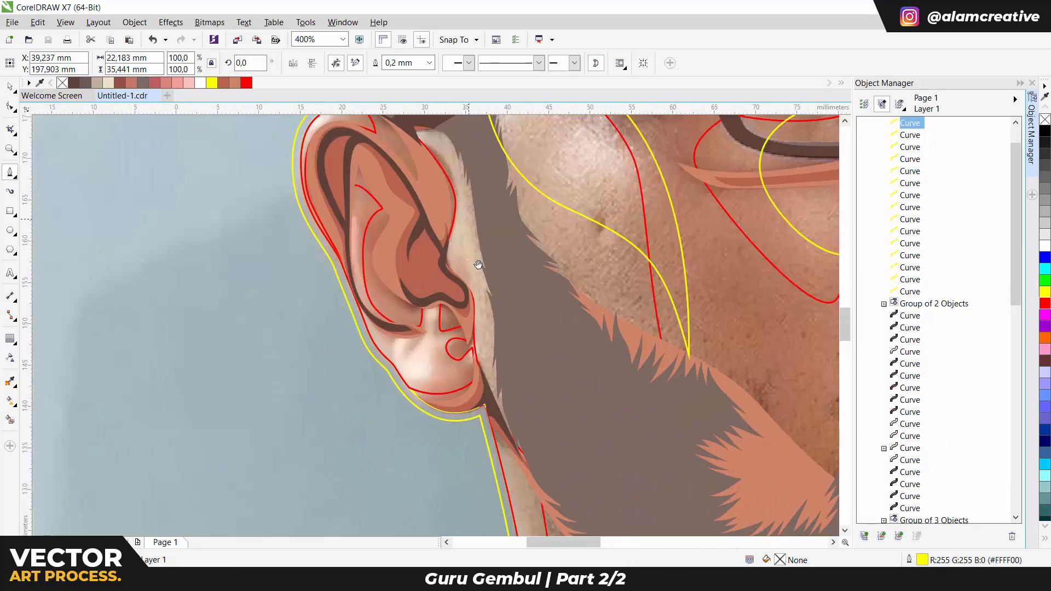
pyautogui.moveTo(478, 265); pyautogui.dragTo(455, 323)
pyautogui.click(421, 192)
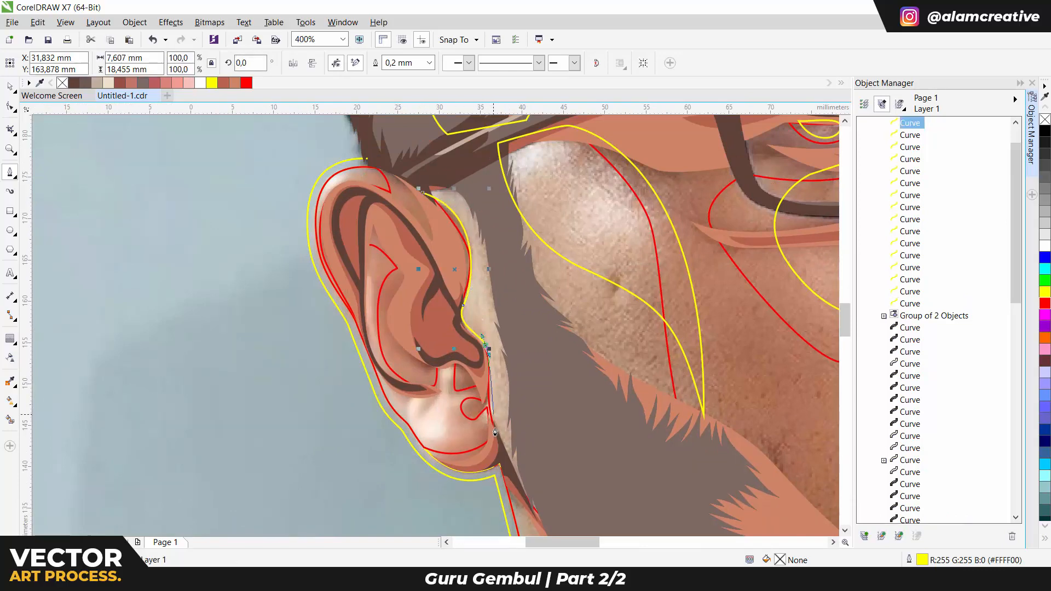
# Trace one closed highlight from the ear's upper rim down its outer edge and around the earlobe
pyautogui.click(345, 180)
pyautogui.click(314, 185)
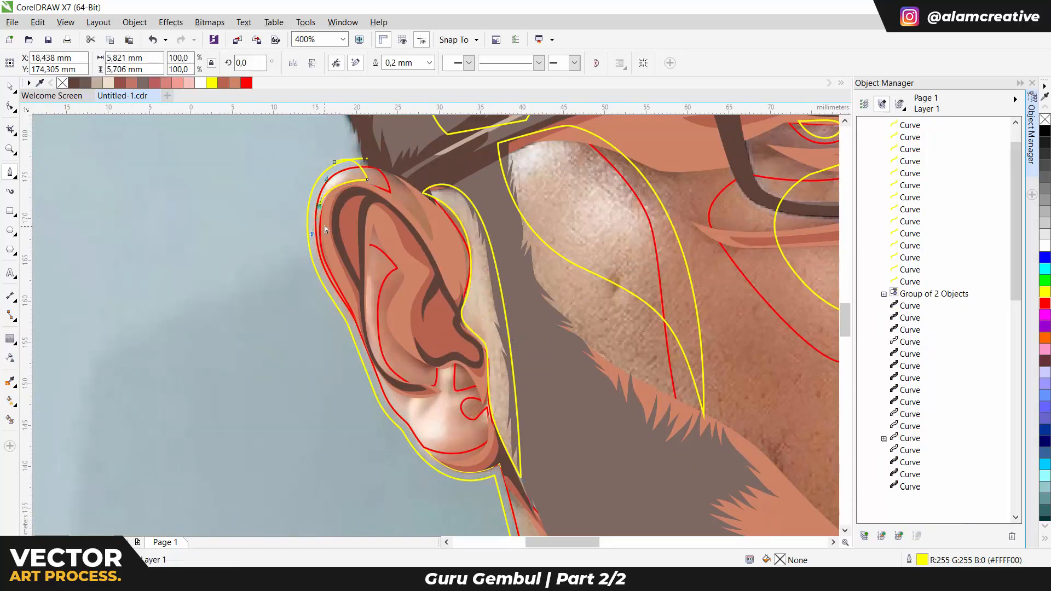
pyautogui.click(316, 234)
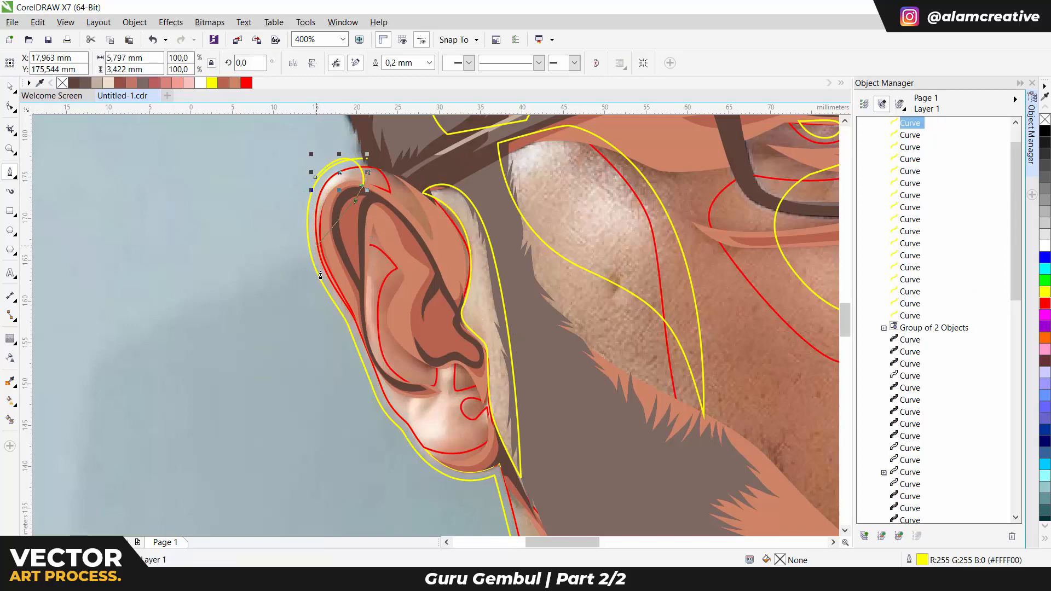
pyautogui.click(322, 286)
pyautogui.moveTo(340, 378); pyautogui.dragTo(294, 317)
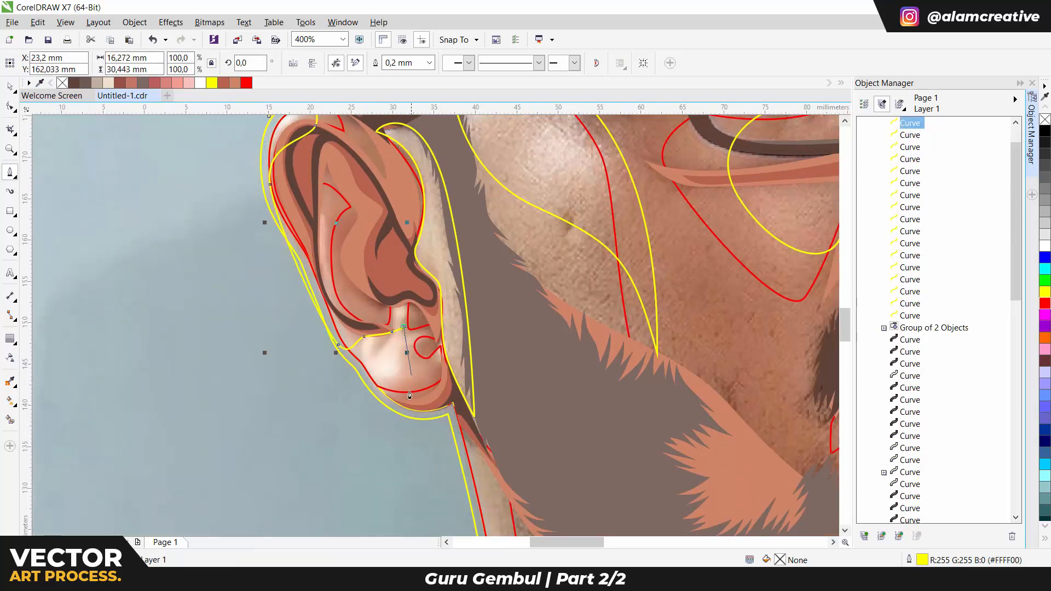
pyautogui.click(410, 394)
# Trace a narrow closed highlight along the ear's inner fold and a small one in the notch above the earlobe
pyautogui.scroll(1, 343, 314)
pyautogui.moveTo(327, 239)
pyautogui.mouseDown()
pyautogui.moveTo(328, 215)
pyautogui.moveTo(353, 263)
pyautogui.mouseUp()
pyautogui.moveTo(356, 376); pyautogui.dragTo(375, 424)
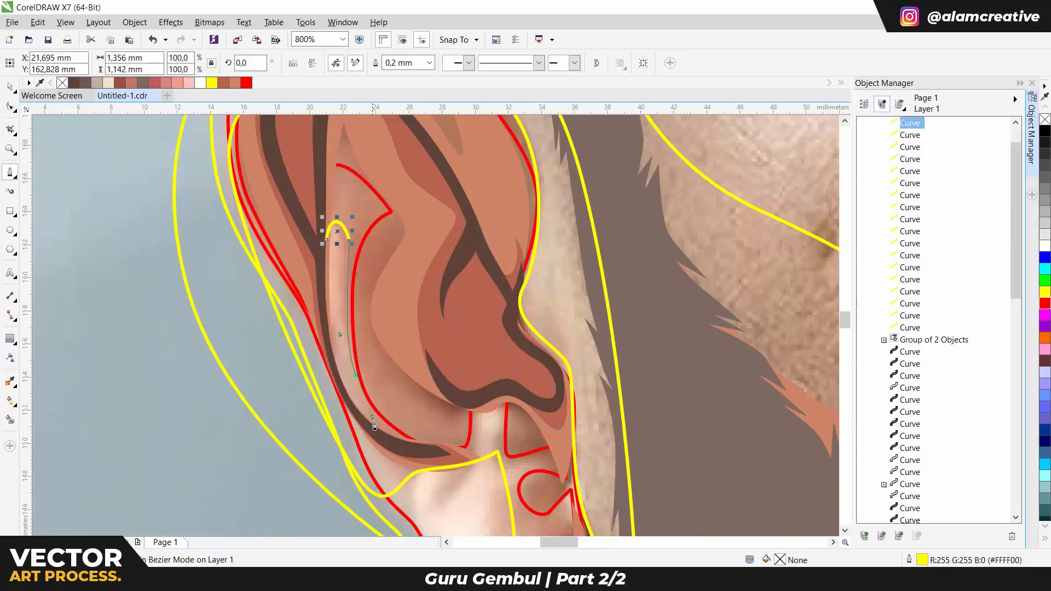
pyautogui.scroll(-3, 322, 283)
pyautogui.hscroll(3, 321, 283)
pyautogui.click(432, 300)
pyautogui.click(401, 322)
pyautogui.click(431, 300)
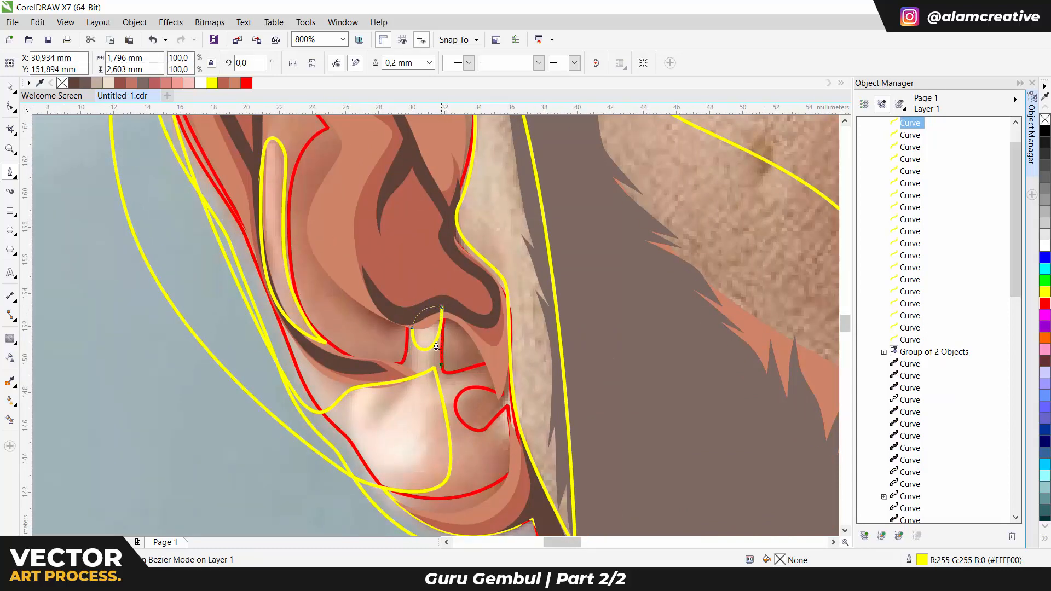
# Trace a small closed highlight about 1.4 × 3.8 mm on the earlobe's edge beside the cheek
pyautogui.click(493, 395)
pyautogui.click(484, 431)
pyautogui.click(503, 455)
# Outline the lit side of the neck from below the earlobe to the shirt collar as a closed shape
pyautogui.scroll(-3, 507, 413)
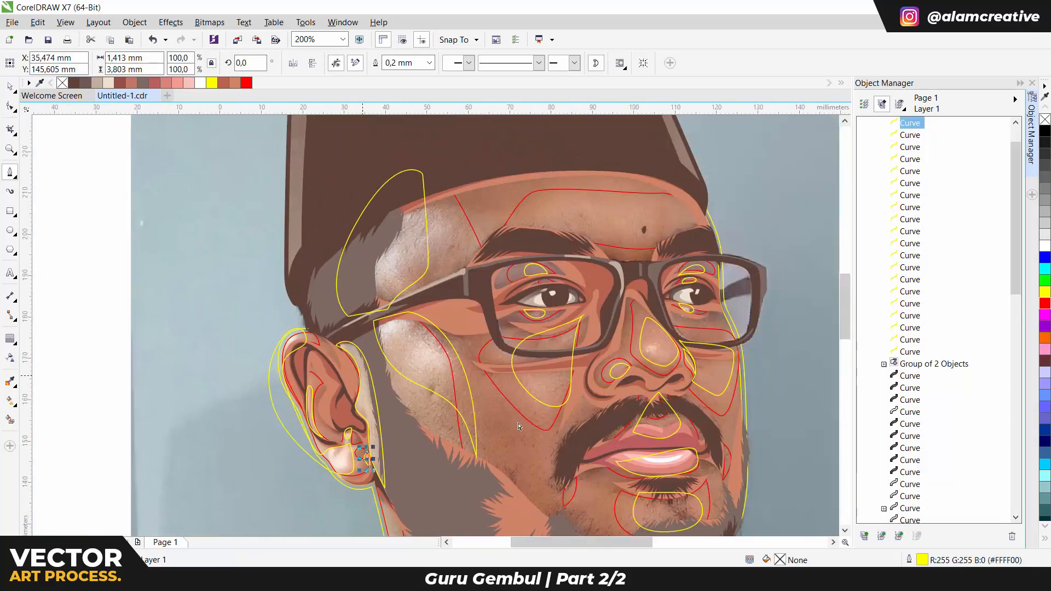
pyautogui.scroll(1, 340, 404)
pyautogui.click(381, 444)
pyautogui.moveTo(361, 408); pyautogui.dragTo(314, 375)
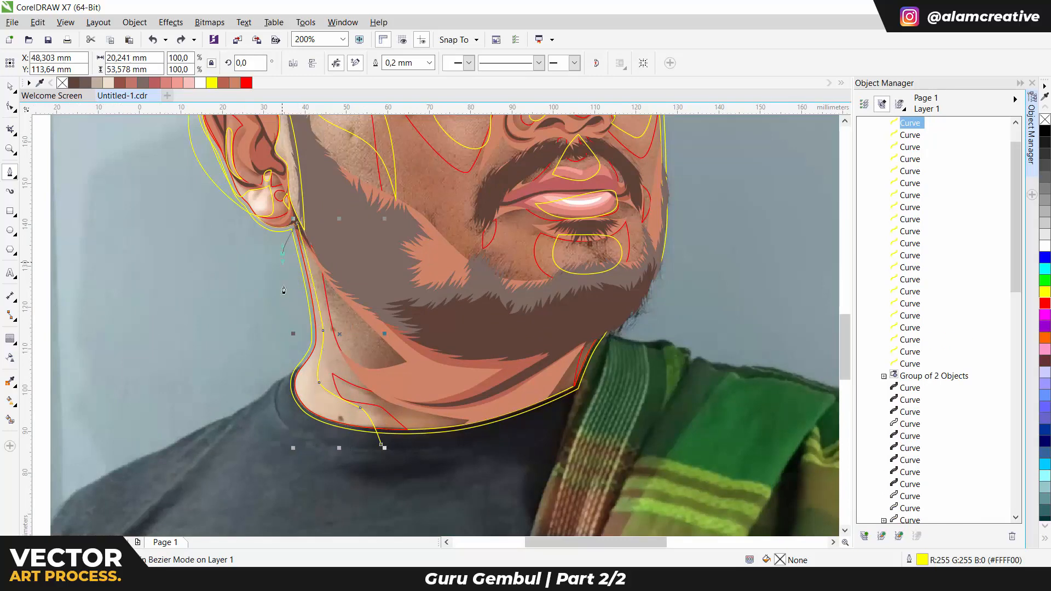
# Trace a closed forehead highlight about 50 × 12 mm above the eyebrows
pyautogui.scroll(-3, 284, 291)
pyautogui.scroll(4, 340, 210)
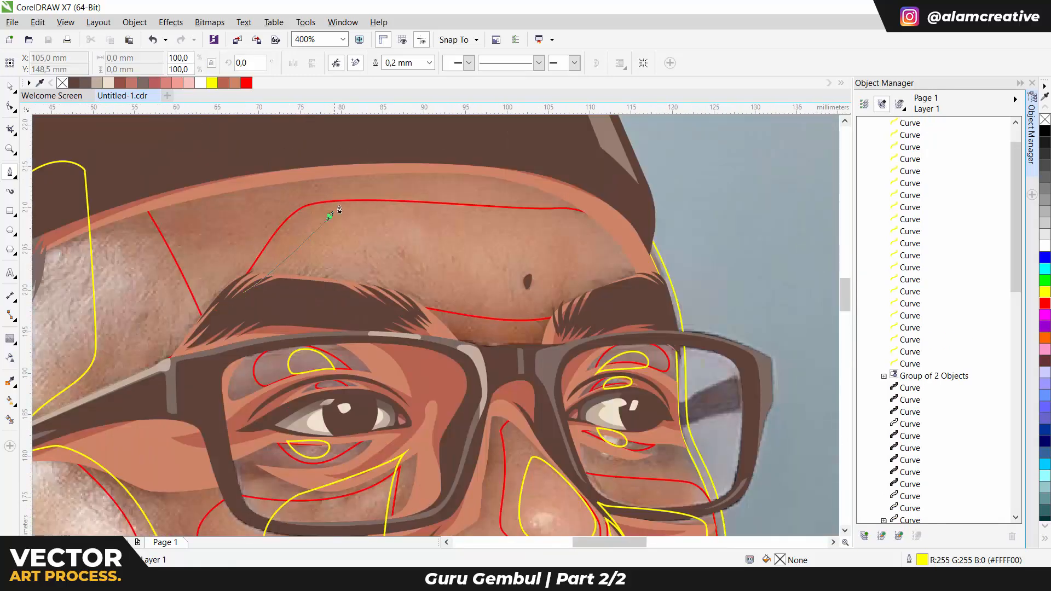
pyautogui.click(331, 215)
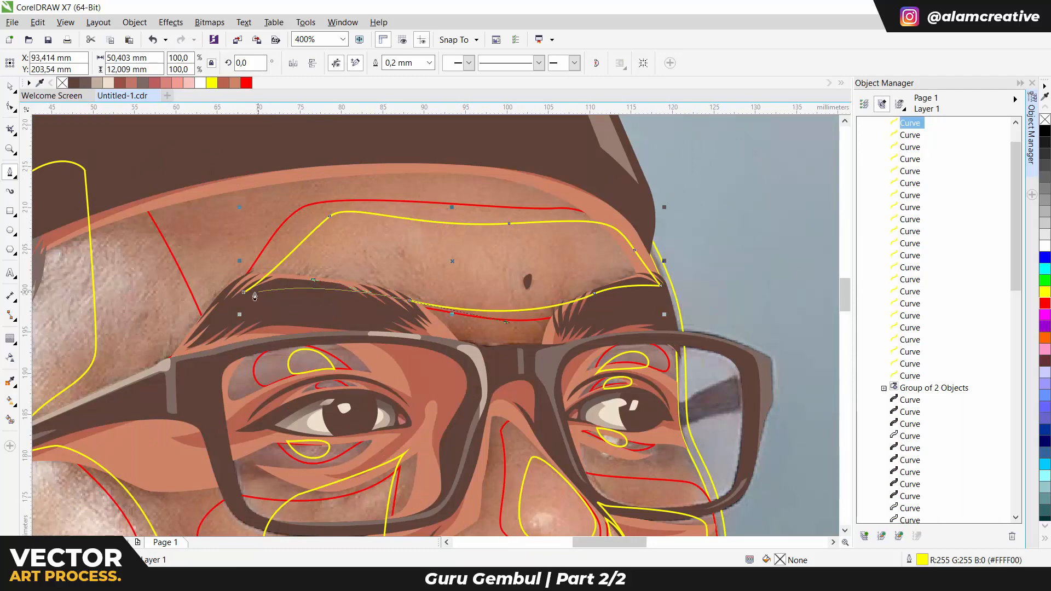
pyautogui.click(255, 296)
# Reshape the temple highlight above the glasses arm to about 25 × 36 mm
pyautogui.scroll(-3, 263, 298)
pyautogui.press('space')
pyautogui.hscroll(-1, 305, 313)
pyautogui.moveTo(321, 288)
pyautogui.mouseDown()
pyautogui.moveTo(303, 309)
pyautogui.moveTo(325, 280)
pyautogui.moveTo(320, 293)
pyautogui.mouseUp()
pyautogui.scroll(1, 321, 307)
pyautogui.scroll(-1, 307, 307)
pyautogui.scroll(1, 332, 287)
pyautogui.scroll(-1, 326, 287)
pyautogui.scroll(1, 323, 301)
pyautogui.scroll(-1, 320, 294)
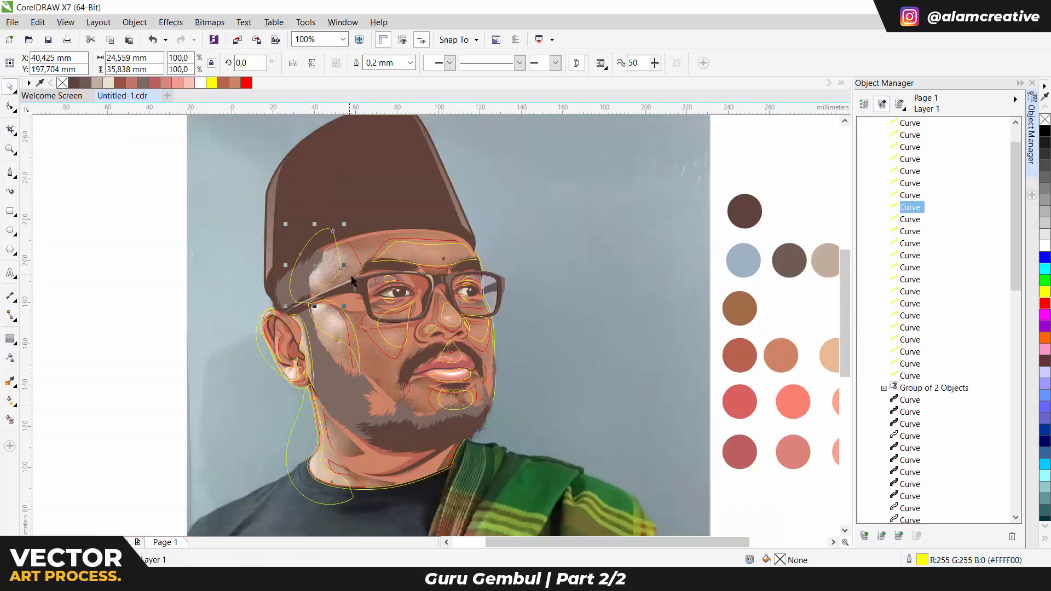
pyautogui.moveTo(455, 370); pyautogui.dragTo(457, 316)
# Select all the new yellow highlight curves and group them
pyautogui.click(919, 376)
pyautogui.scroll(1, 918, 329)
pyautogui.keyDown('shift'); pyautogui.click(911, 158); pyautogui.keyUp('shift')
pyautogui.hotkey('ctrl', 'g')
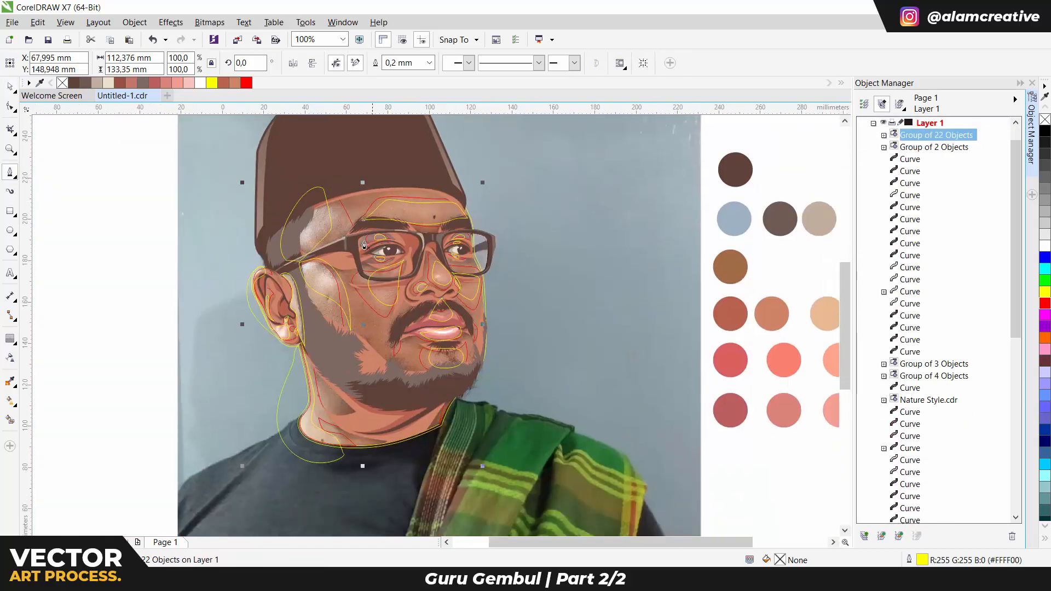
pyautogui.press('Escape')
# Send the group of highlight shapes behind the dark linework and save the drawing
pyautogui.press('space')
pyautogui.press('space')
pyautogui.click(331, 230)
pyautogui.hotkey('shift', 'pagedown')
pyautogui.press('Escape')
pyautogui.hotkey('ctrl', 's')
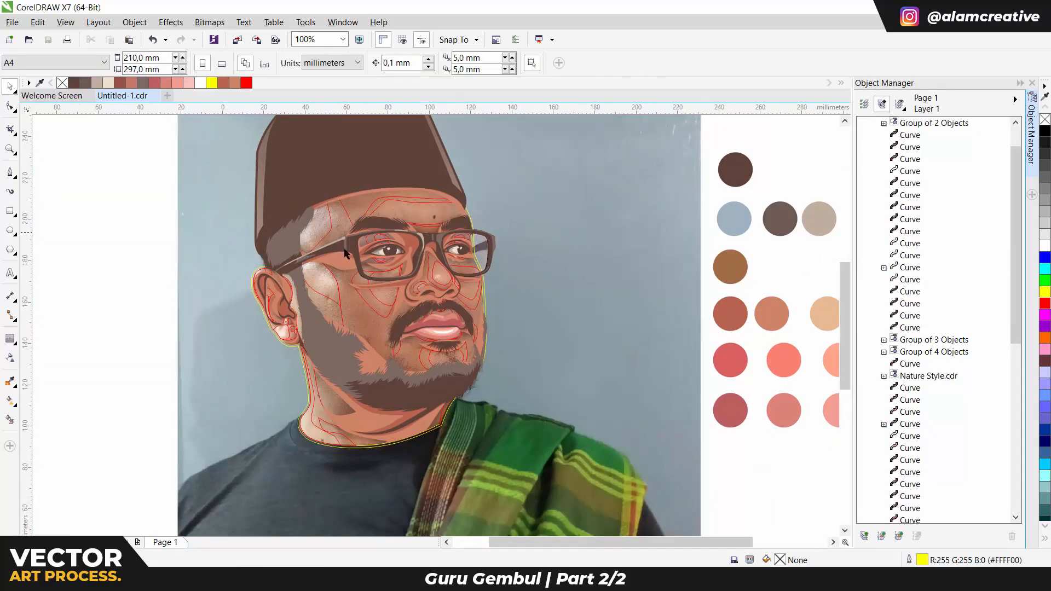
# Fill the face base with the tan skin swatch and the red-outlined shape group with the lighter sand swatch (#F3D0A6)
pyautogui.click(10, 382)
pyautogui.moveTo(834, 311); pyautogui.dragTo(715, 329)
pyautogui.click(715, 329)
pyautogui.click(255, 339)
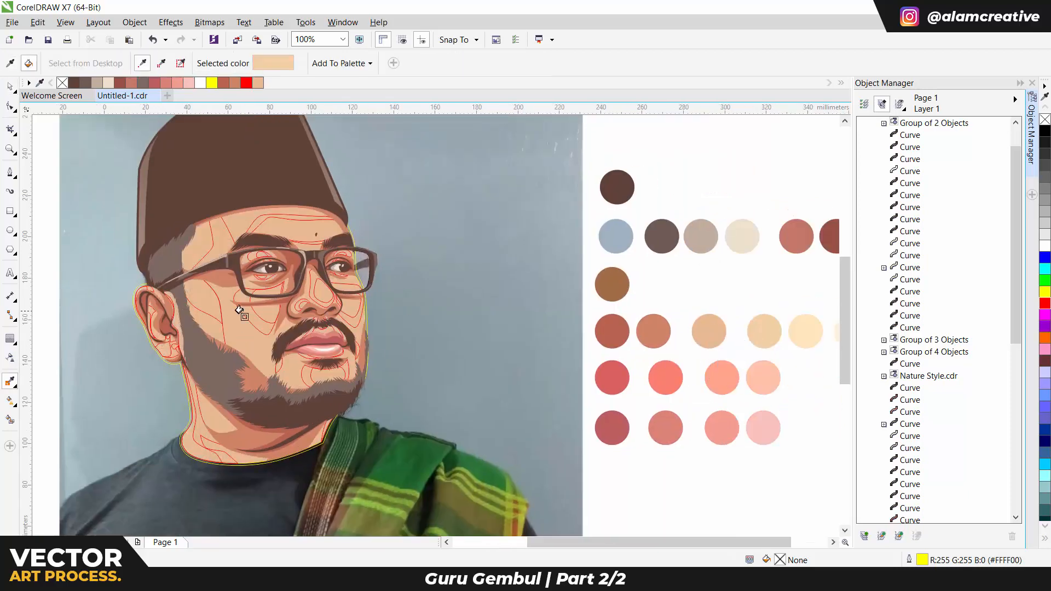
pyautogui.click(255, 325)
pyautogui.press('space')
pyautogui.click(256, 320)
pyautogui.click(270, 83)
# Fill the group of brightest skin highlights with the pale cream swatch
pyautogui.press('space')
pyautogui.click(799, 329)
pyautogui.click(287, 233)
pyautogui.press('space')
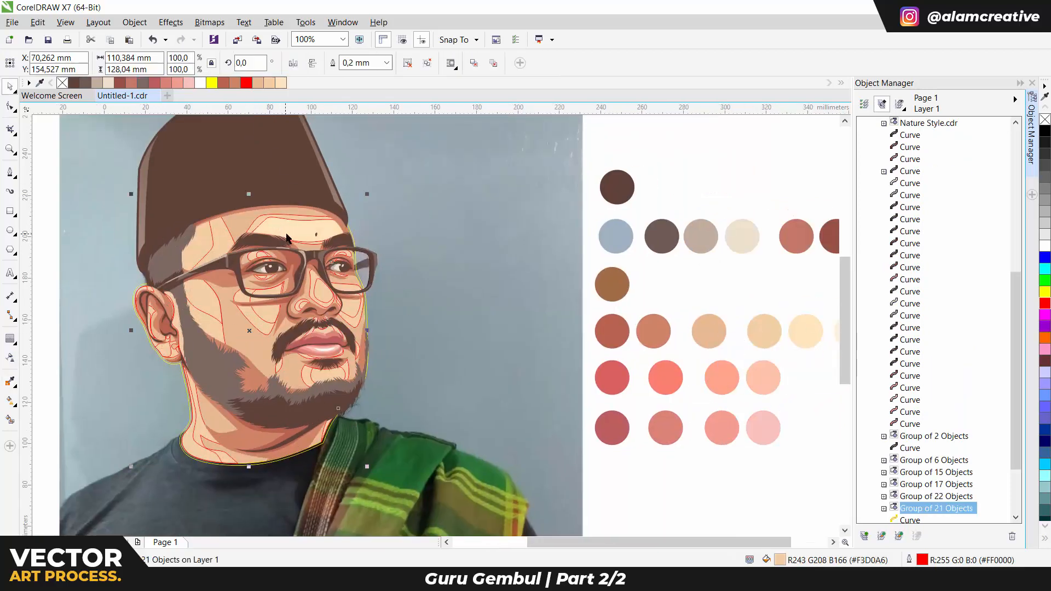
# Fill the head's backing silhouette with dark brown (#5E4139) and remove the outlines from all the artwork
pyautogui.scroll(1, 370, 313)
pyautogui.click(369, 349)
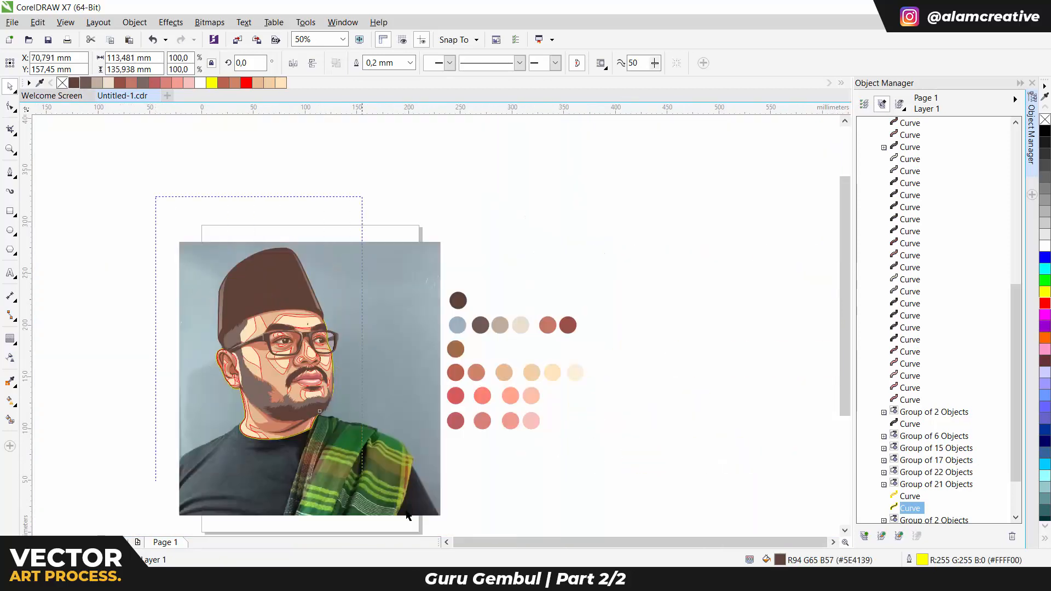
pyautogui.hotkey('ctrl', 'a')
pyautogui.press('Escape')
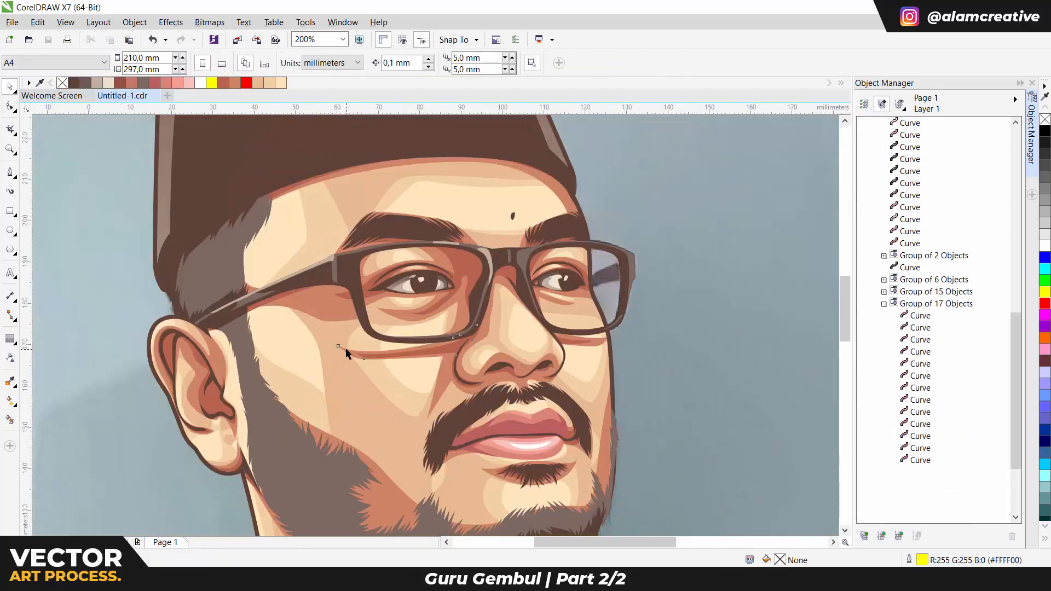
# Fade the shadow shapes beside the nose and under the near lens with transparency
pyautogui.scroll(-1, 346, 347)
pyautogui.click(364, 389)
pyautogui.scroll(1, 370, 379)
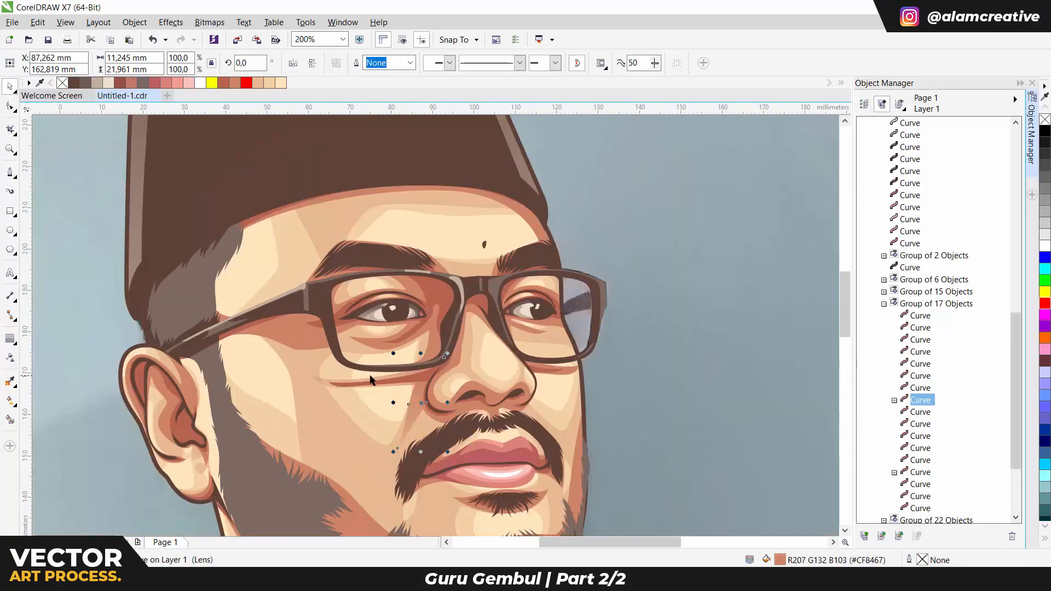
pyautogui.click(363, 417)
pyautogui.click(340, 399)
# Fade the shadow below the glasses arm at the temple with a linear transparency
pyautogui.click(292, 312)
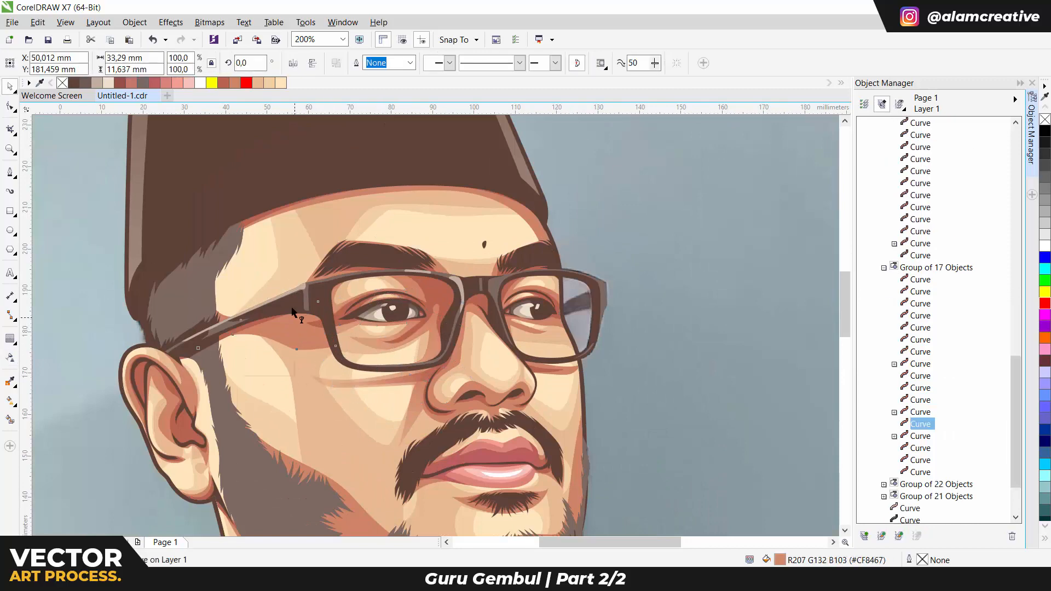
pyautogui.moveTo(292, 312); pyautogui.dragTo(321, 366)
pyautogui.moveTo(320, 366); pyautogui.dragTo(303, 272)
pyautogui.click(300, 231)
pyautogui.press('space')
pyautogui.moveTo(300, 230); pyautogui.dragTo(274, 281)
# Fade the orange-brown jaw shadow within the beard with a linear transparency
pyautogui.press('space')
pyautogui.click(339, 429)
pyautogui.press('space')
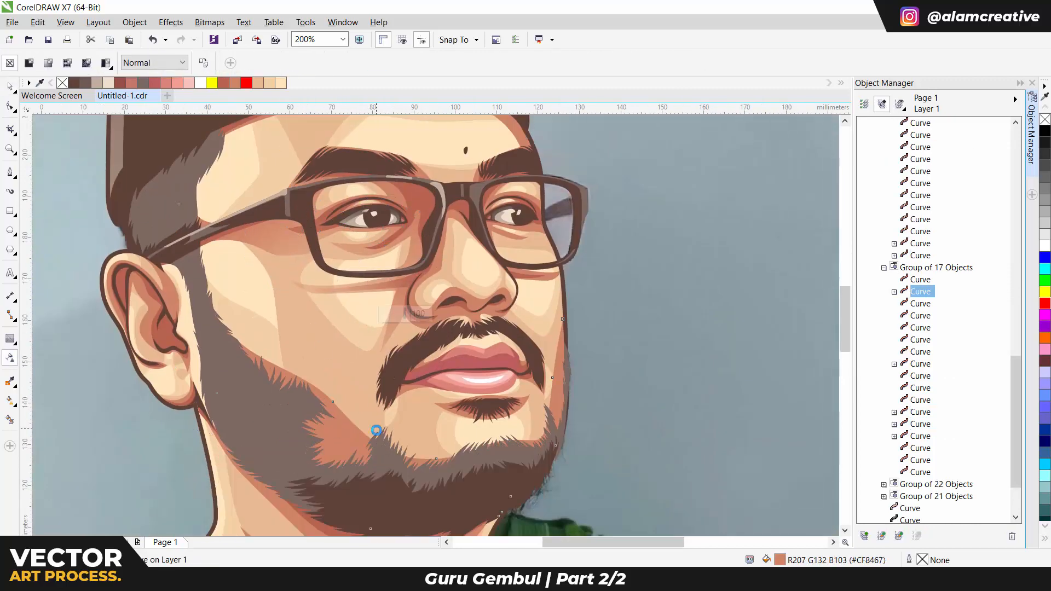
pyautogui.moveTo(376, 430); pyautogui.dragTo(399, 130)
pyautogui.press('space')
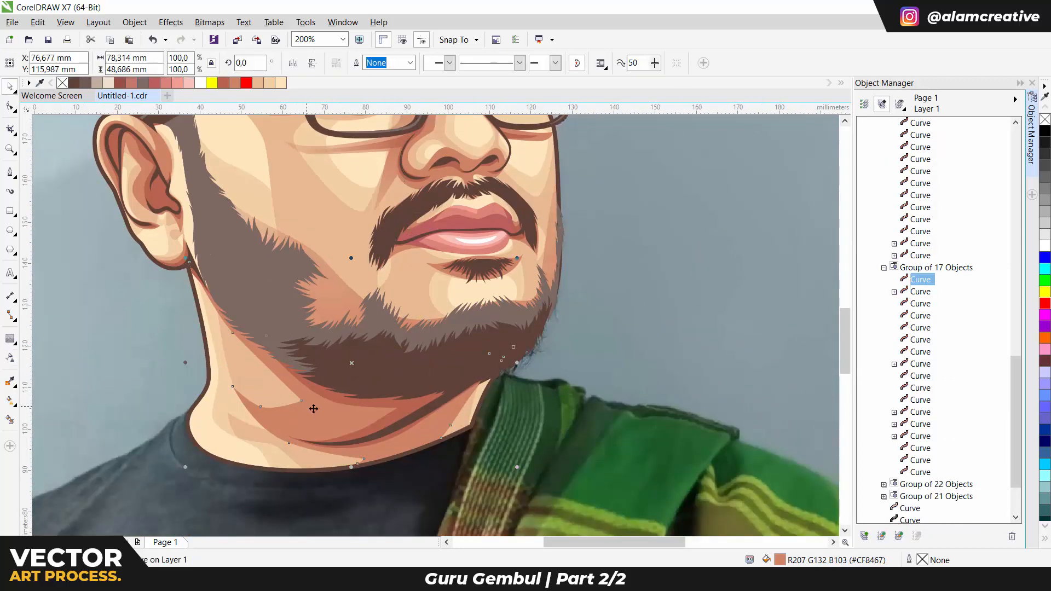
# Apply transparency fades to the neck shadow under the beard and the shadow shape around the soul patch
pyautogui.click(363, 425)
pyautogui.press('space')
pyautogui.scroll(-2, 355, 463)
pyautogui.scroll(4, 415, 396)
pyautogui.press('space')
pyautogui.click(414, 396)
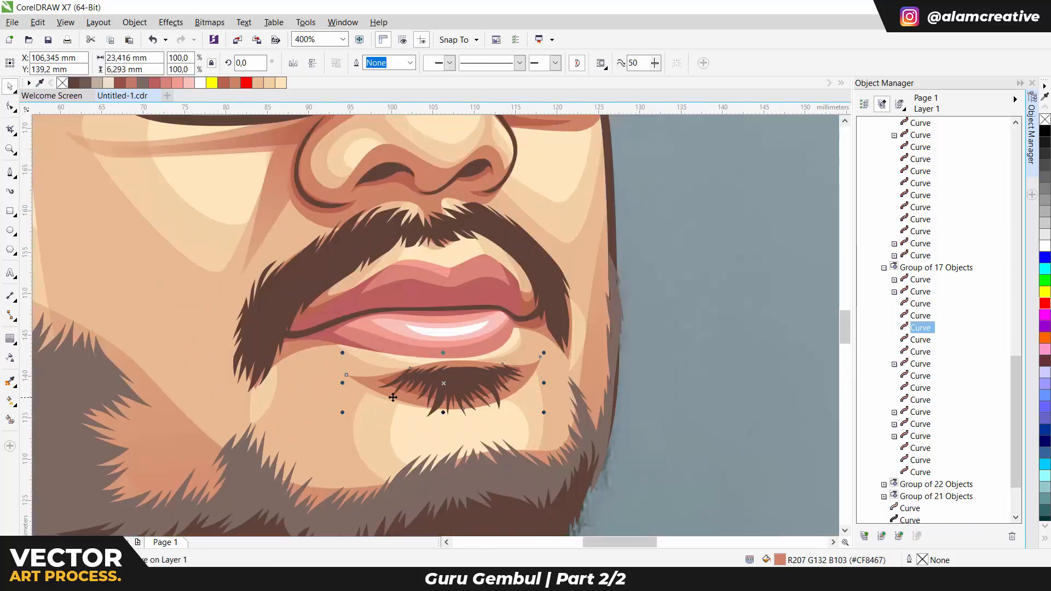
pyautogui.scroll(-1, 431, 361)
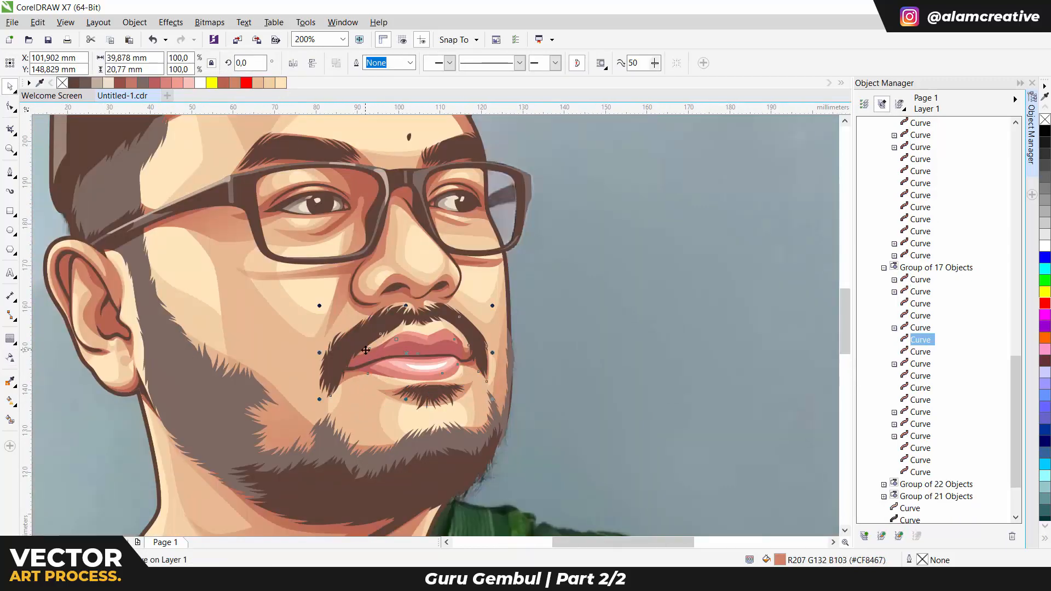
# Apply transparency fades to the orange-brown shadow shape around the mouth and the shadow on the earlobe
pyautogui.moveTo(198, 266); pyautogui.dragTo(242, 304)
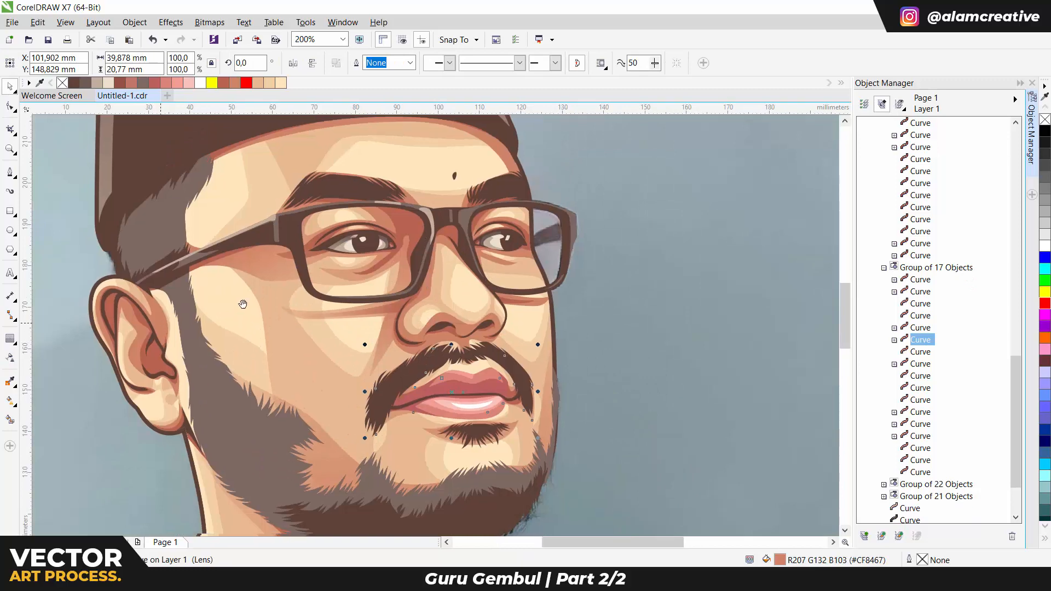
pyautogui.click(164, 408)
pyautogui.scroll(1, 211, 433)
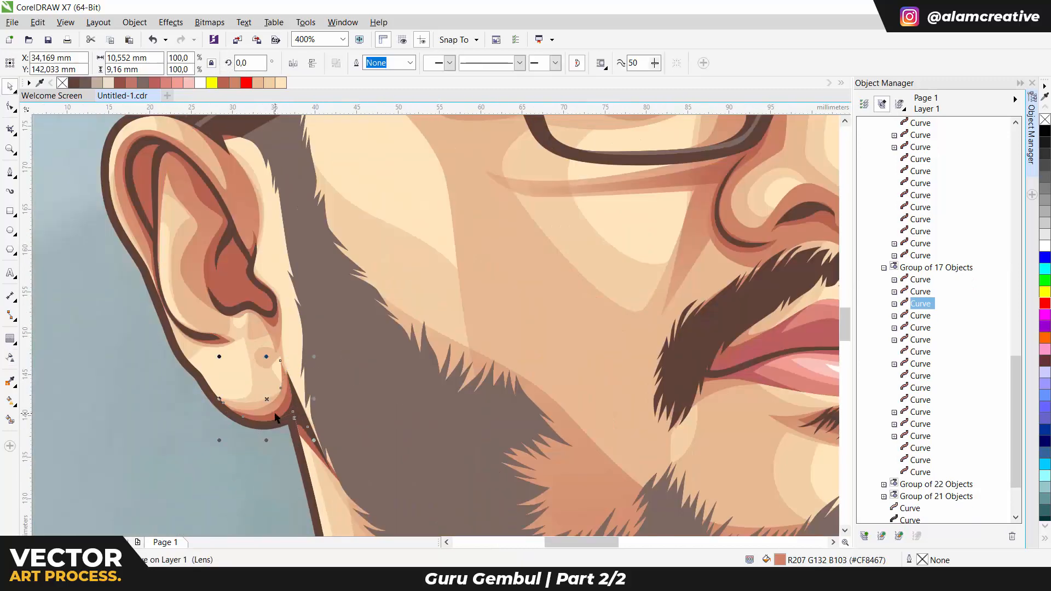
pyautogui.scroll(-1, 271, 353)
pyautogui.click(317, 386)
# Fade the upper mustache and the light cheek shapes below the near lens with linear transparency
pyautogui.click(535, 334)
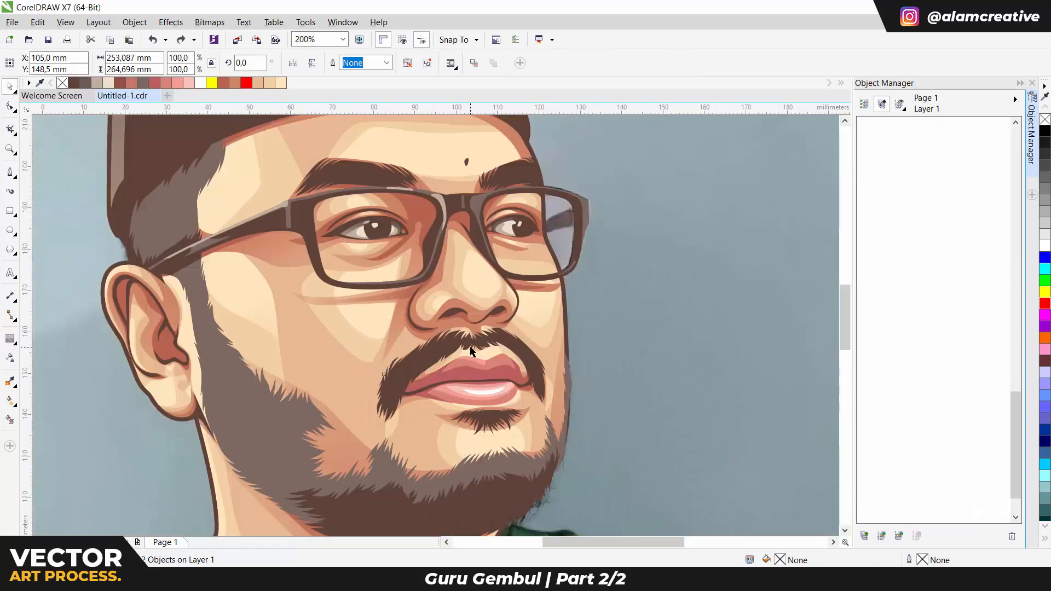
pyautogui.scroll(-2, 466, 287)
pyautogui.scroll(2, 312, 252)
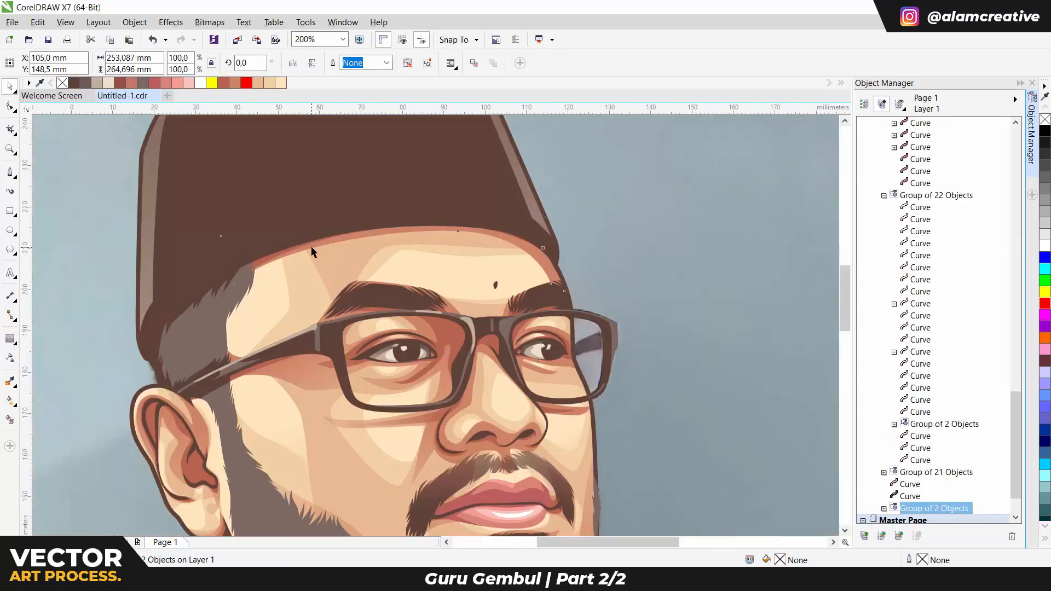
pyautogui.click(289, 252)
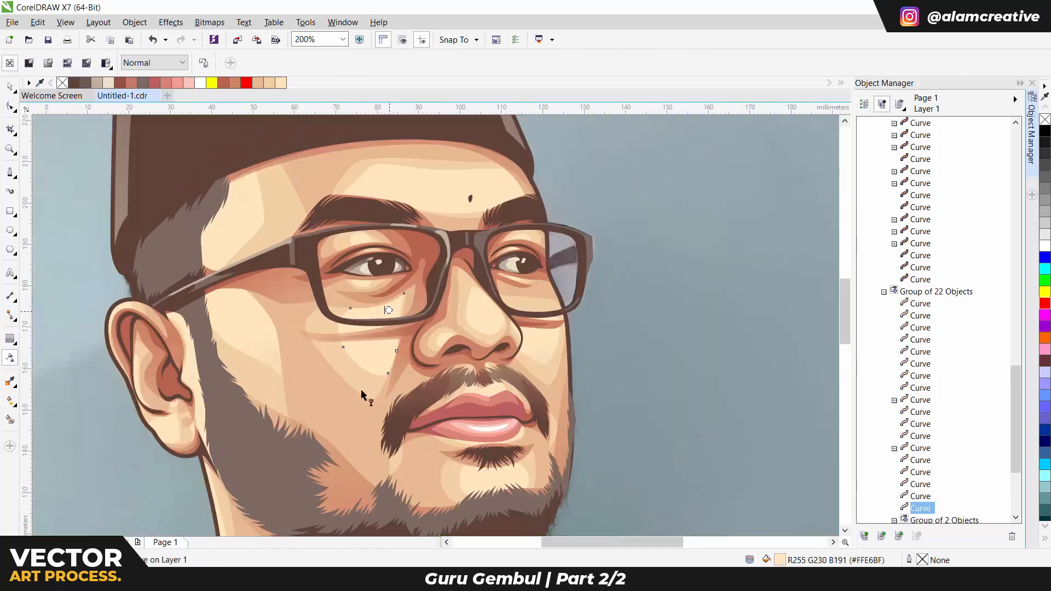
pyautogui.click(363, 400)
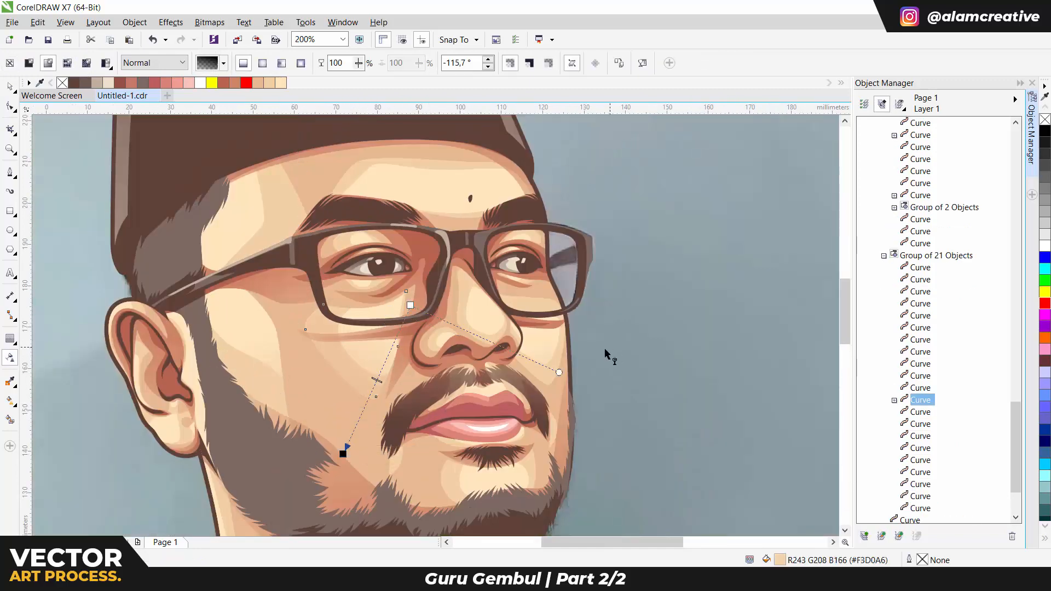
pyautogui.click(531, 316)
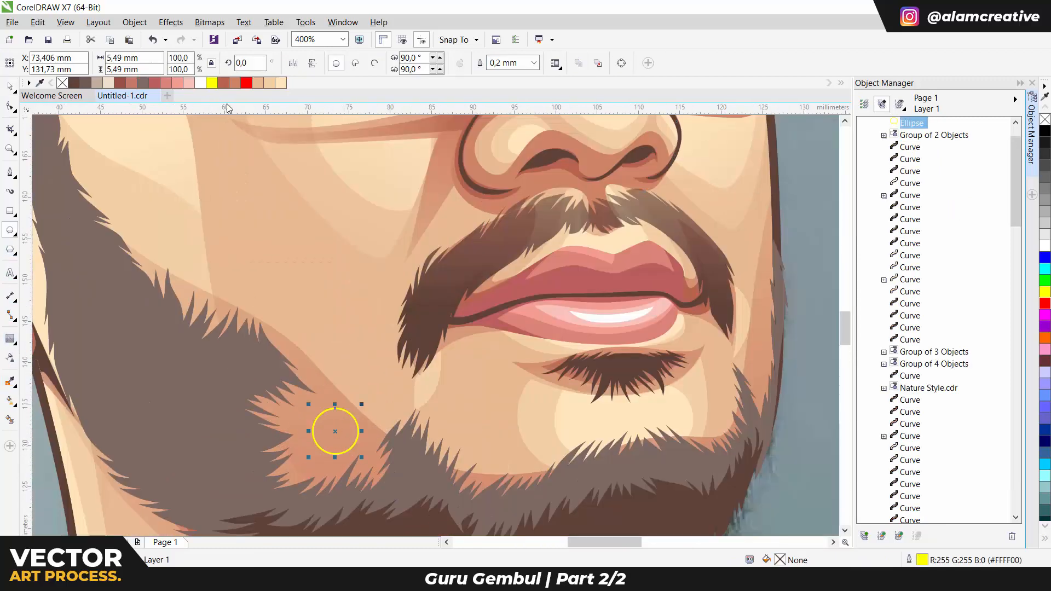
# Fill the test circle with the R207 G132 B103 swatch, then sample its blended brown and apply it to the beard stubble
pyautogui.click(235, 83)
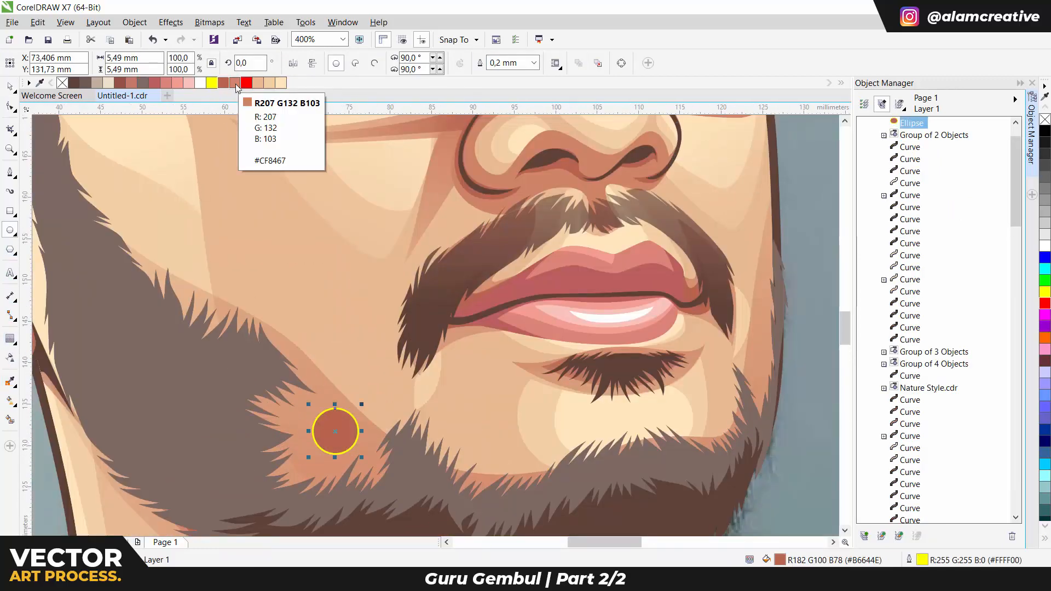
pyautogui.press('i')
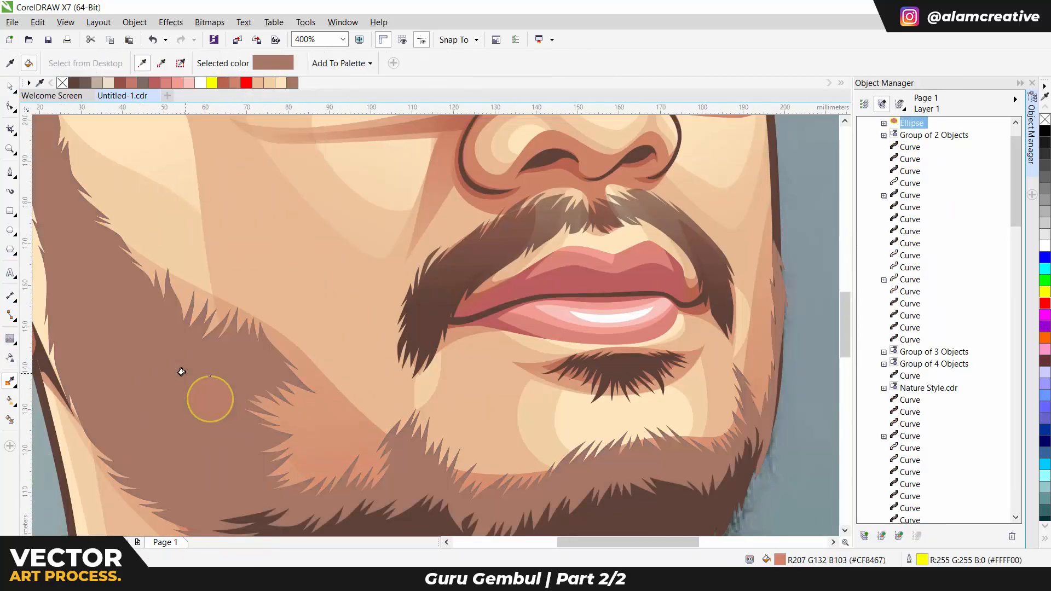
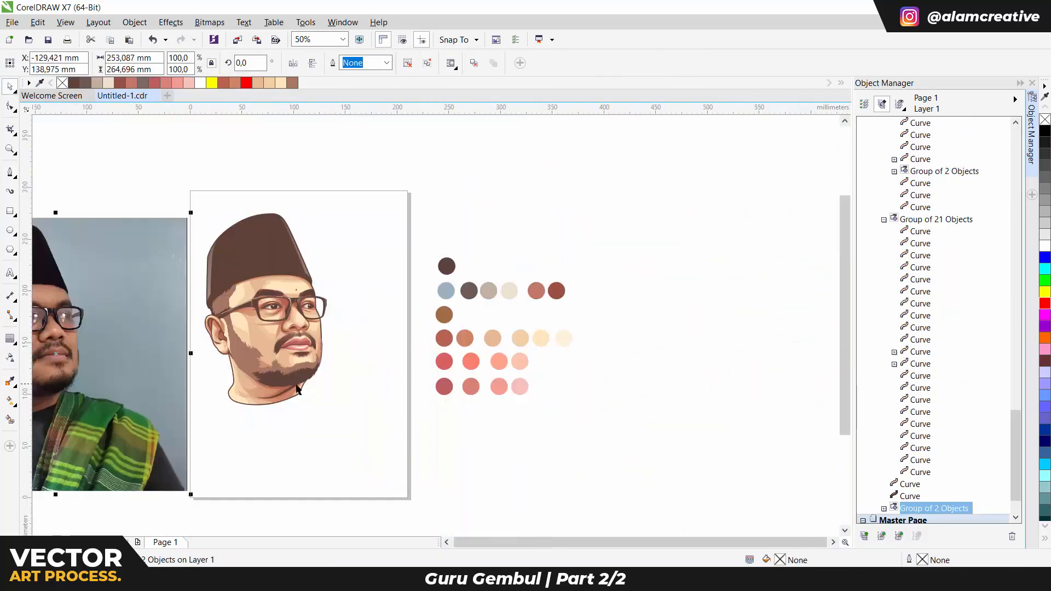
# Center the reference photo group on the page behind the vector portrait
pyautogui.press('p')
pyautogui.moveTo(294, 388); pyautogui.dragTo(387, 388)
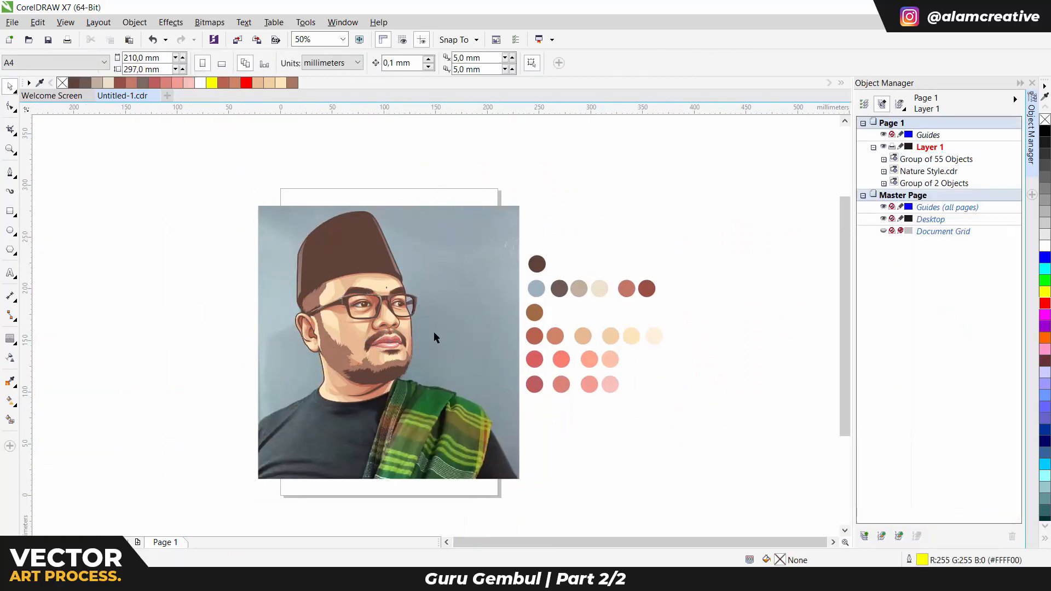
pyautogui.scroll(2, 434, 331)
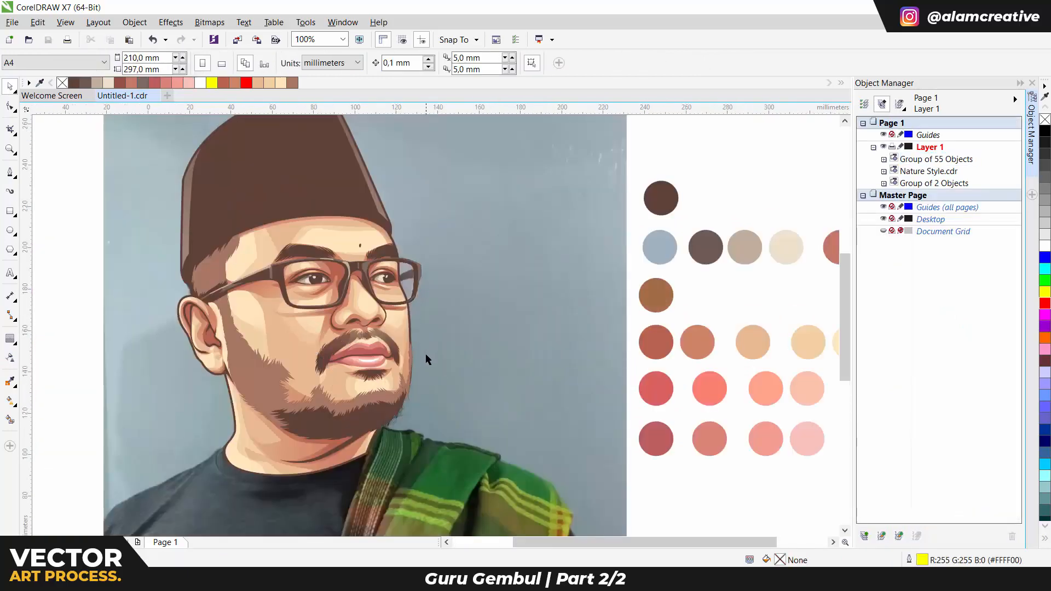
pyautogui.moveTo(426, 353); pyautogui.dragTo(185, 315)
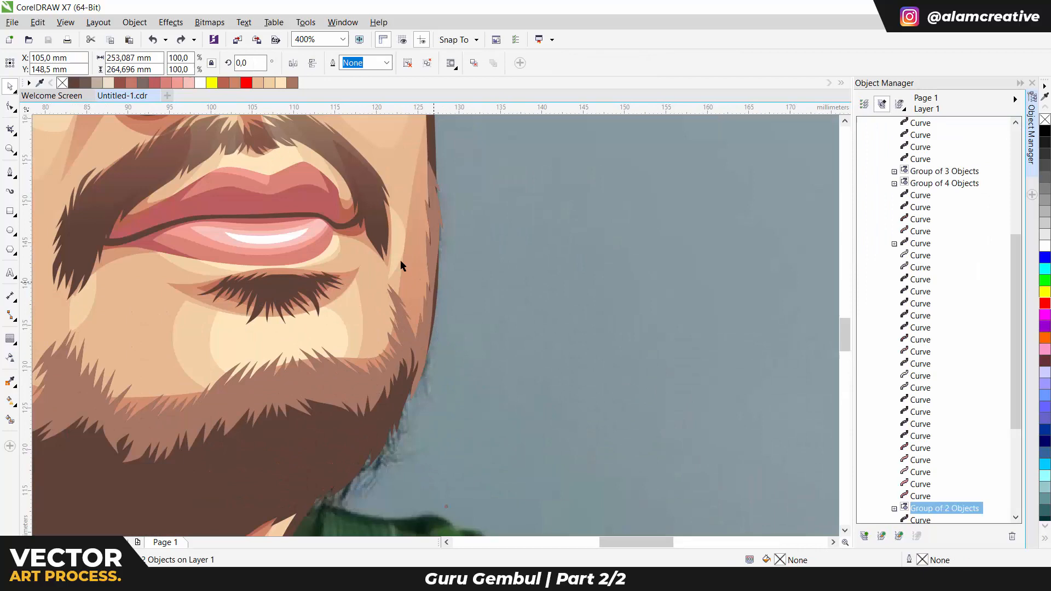
# Adjust the curve of the shadow shape along the far jaw edge with the Shape tool
pyautogui.press('F10')
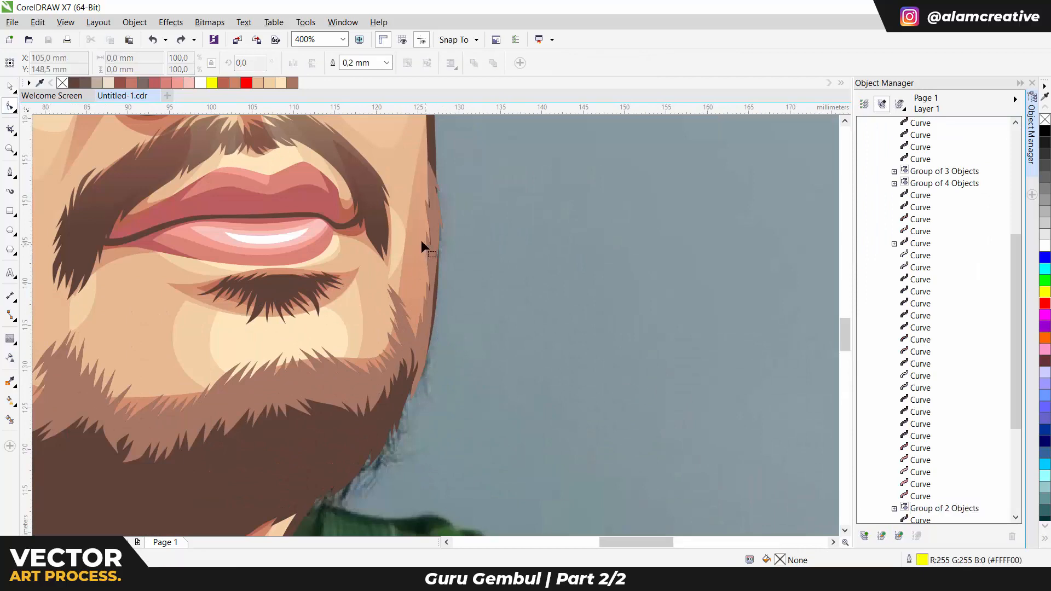
pyautogui.click(425, 247)
pyautogui.scroll(1, 439, 305)
pyautogui.moveTo(440, 303); pyautogui.dragTo(435, 305)
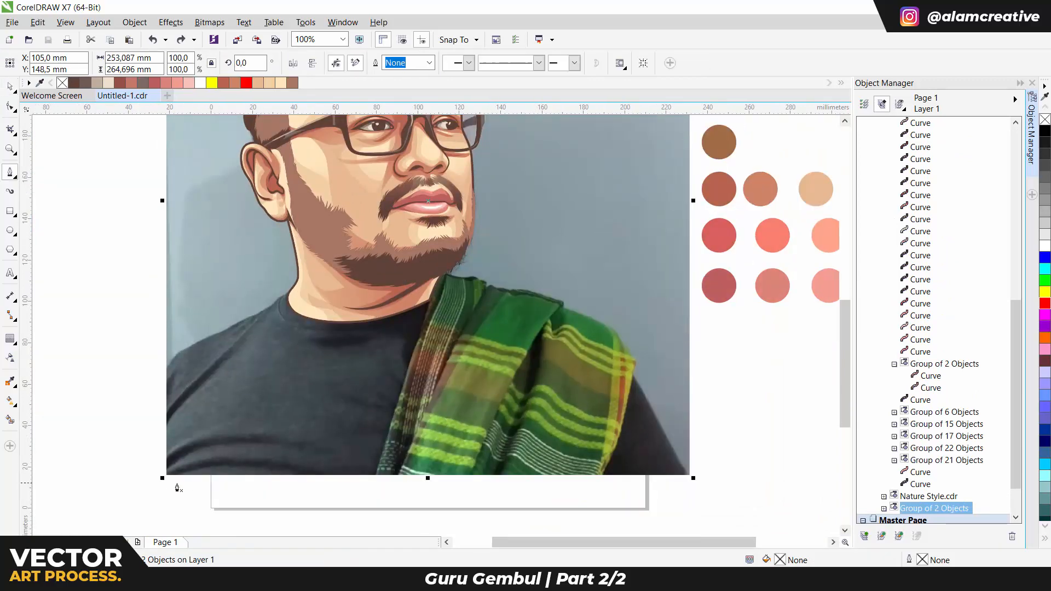
# Trace the scarf's lower end and inner edge up to the beard with the Pen tool
pyautogui.scroll(2, 620, 443)
pyautogui.click(602, 478)
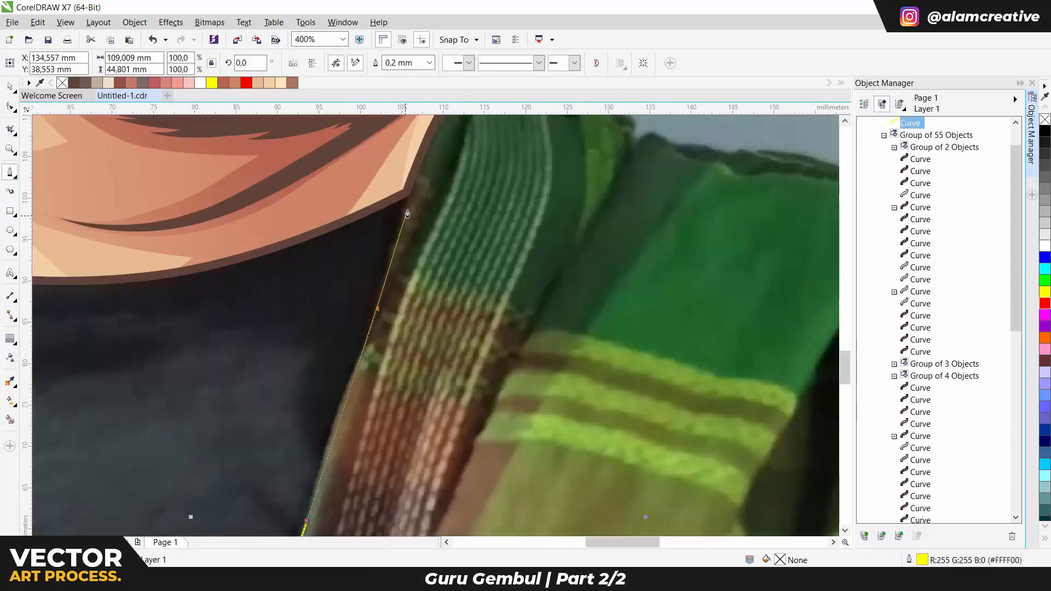
pyautogui.scroll(2, 454, 274)
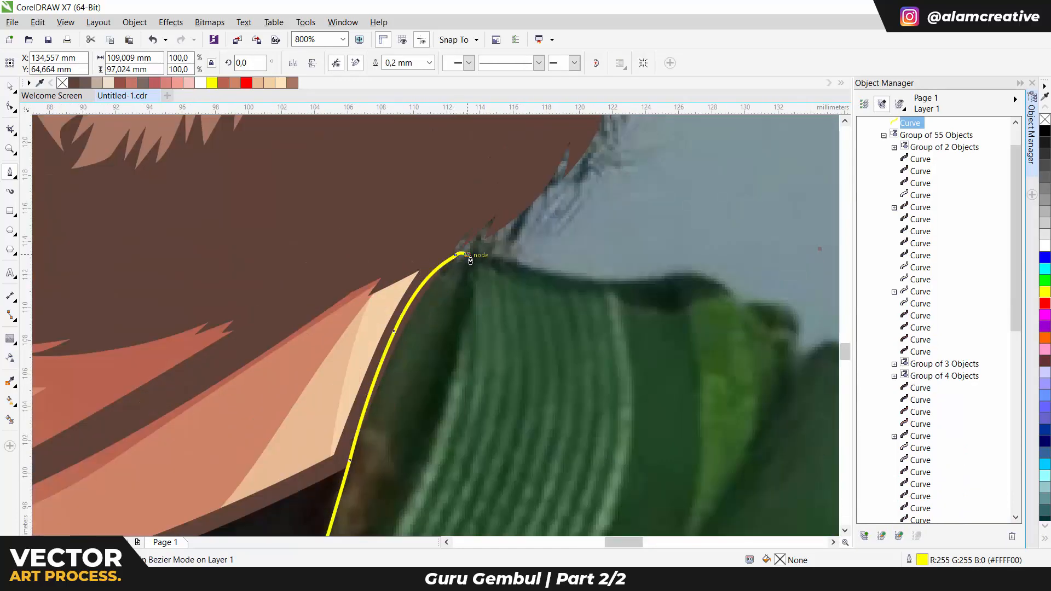
pyautogui.moveTo(469, 255)
pyautogui.mouseDown()
pyautogui.moveTo(510, 253)
pyautogui.moveTo(475, 249)
pyautogui.mouseUp()
# Continue the scarf outline along the shoulder and down its outer edge, closing the shape
pyautogui.click(627, 273)
pyautogui.click(477, 276)
pyautogui.moveTo(579, 290); pyautogui.dragTo(584, 291)
pyautogui.moveTo(757, 306); pyautogui.dragTo(826, 315)
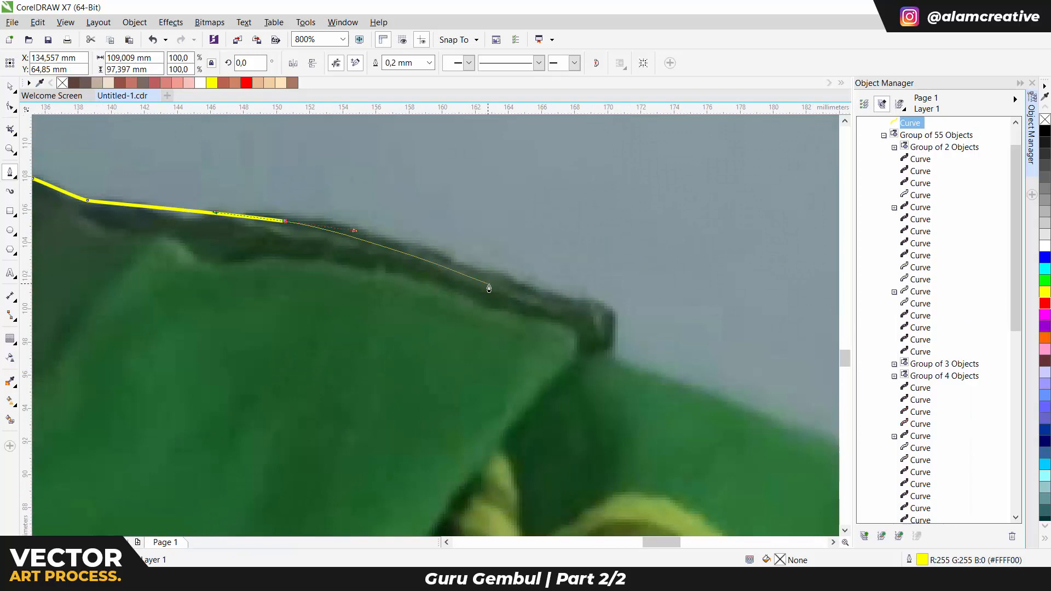
pyautogui.click(613, 314)
pyautogui.click(614, 359)
pyautogui.scroll(-1, 614, 359)
pyautogui.click(499, 294)
pyautogui.moveTo(557, 335); pyautogui.dragTo(568, 347)
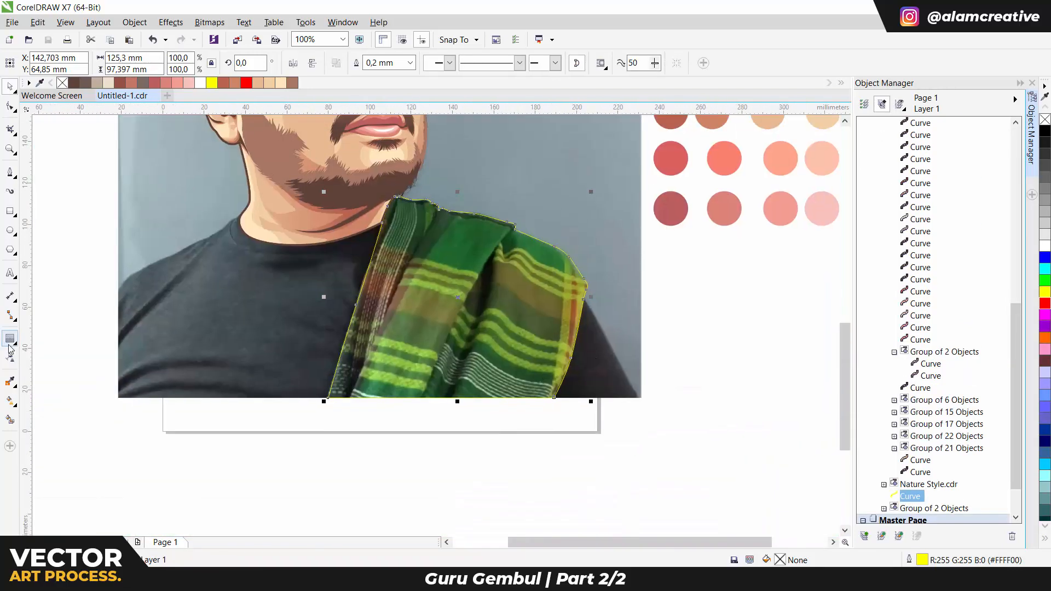
# Create an outward contour of the scarf outline, break it apart, and give the curves a yellow outline
pyautogui.scroll(2, 476, 236)
pyautogui.hotkey('ctrl', 'k')
pyautogui.press('space')
pyautogui.rightClick(212, 83)
# Trace a thin closed shape along the fold between the scarf's inner strip and its middle section
pyautogui.click(10, 172)
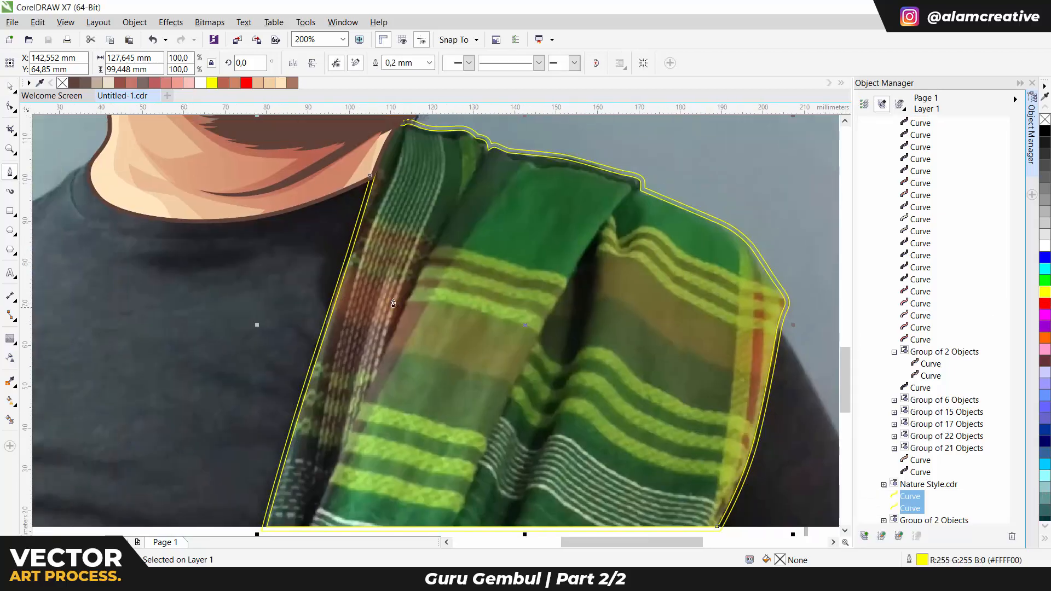
pyautogui.click(328, 474)
pyautogui.moveTo(410, 287); pyautogui.dragTo(456, 192)
pyautogui.scroll(-3, 401, 357)
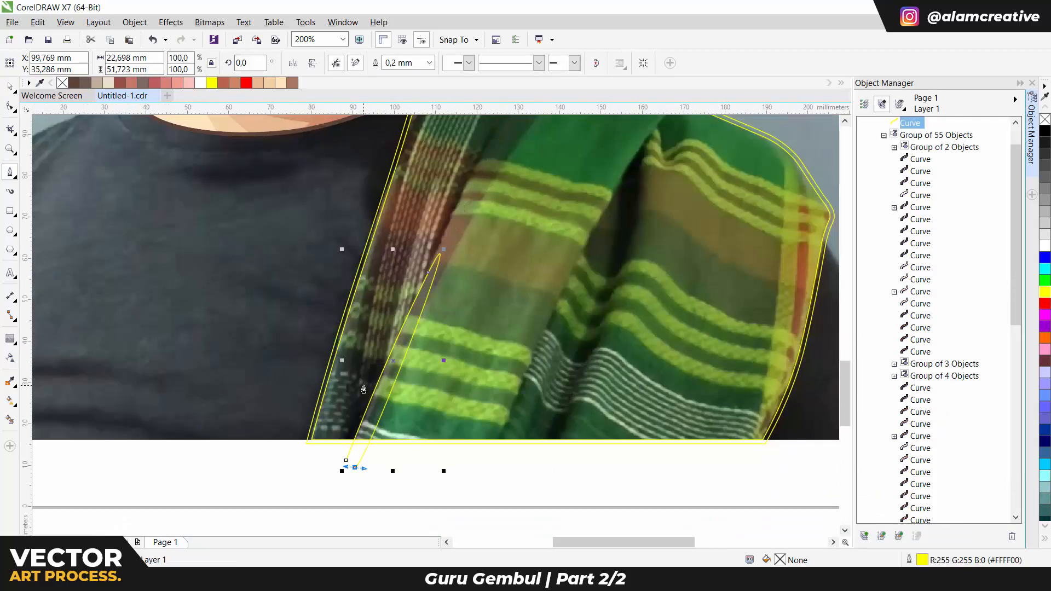
pyautogui.click(348, 465)
pyautogui.scroll(3, 347, 458)
pyautogui.scroll(-3, 402, 331)
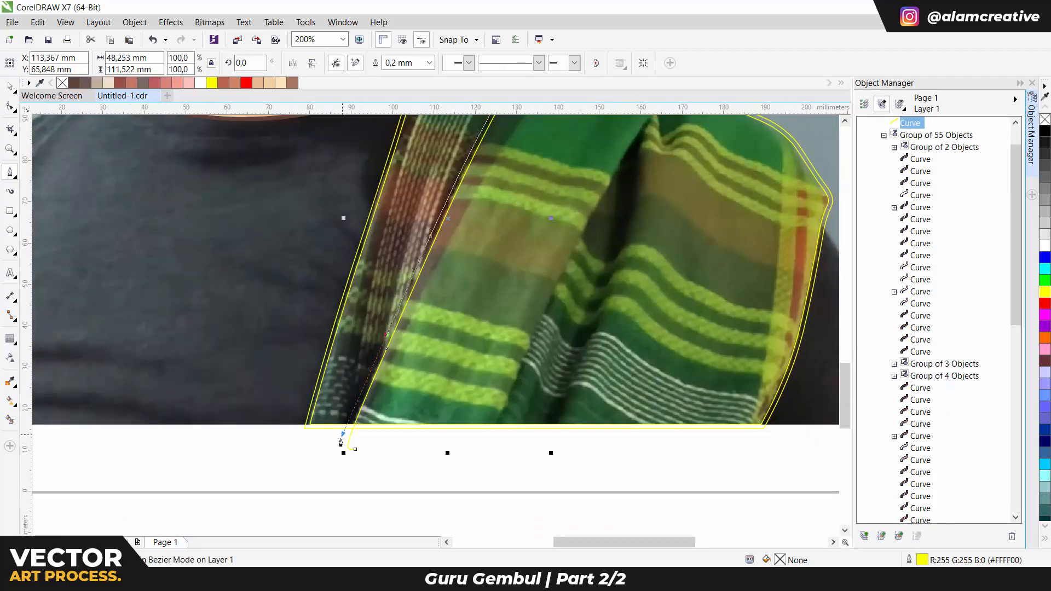
# Trace a thin closed shape along the outer edge of the scarf's middle section, extending past the scarf outline
pyautogui.scroll(5, 474, 486)
pyautogui.click(618, 235)
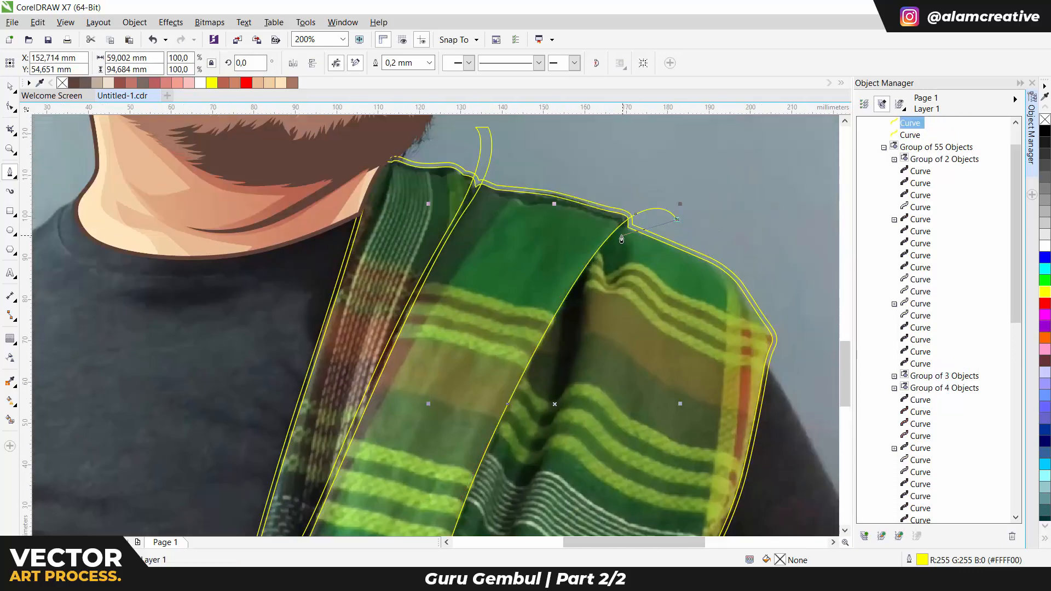
pyautogui.scroll(-3, 622, 239)
pyautogui.click(475, 496)
# Trace the dark fold beside the scarf's outer section and the small crease at its upper end
pyautogui.click(510, 466)
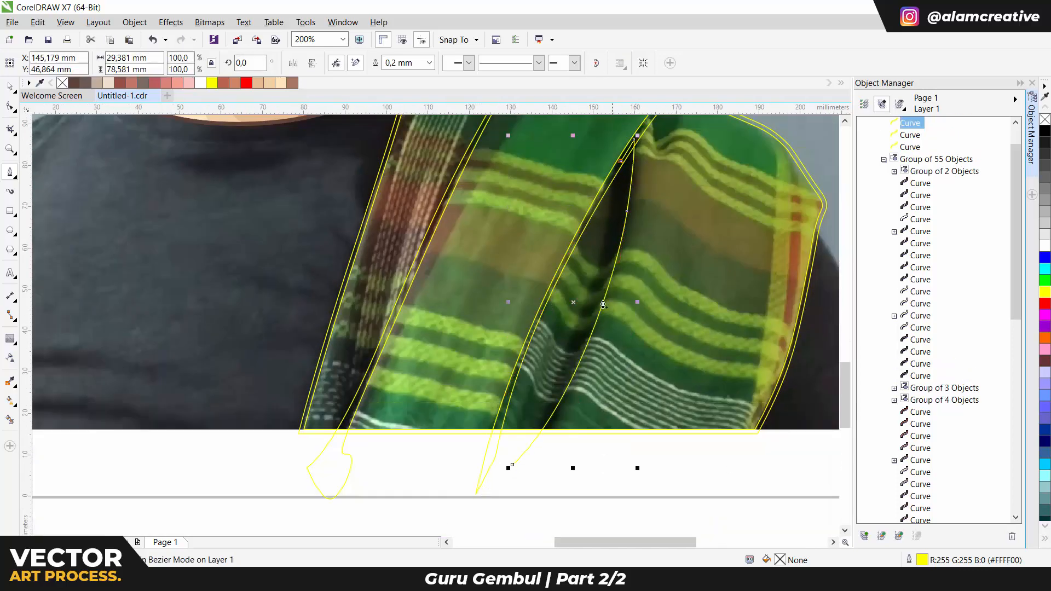
pyautogui.moveTo(636, 137); pyautogui.dragTo(622, 163)
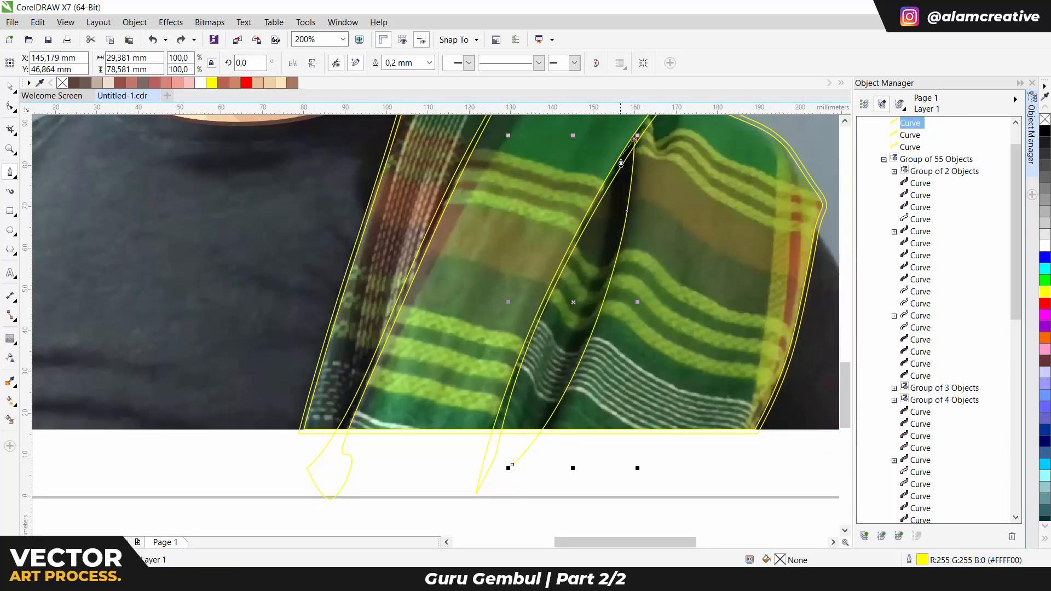
pyautogui.click(516, 474)
pyautogui.scroll(1, 502, 467)
pyautogui.scroll(3, 553, 369)
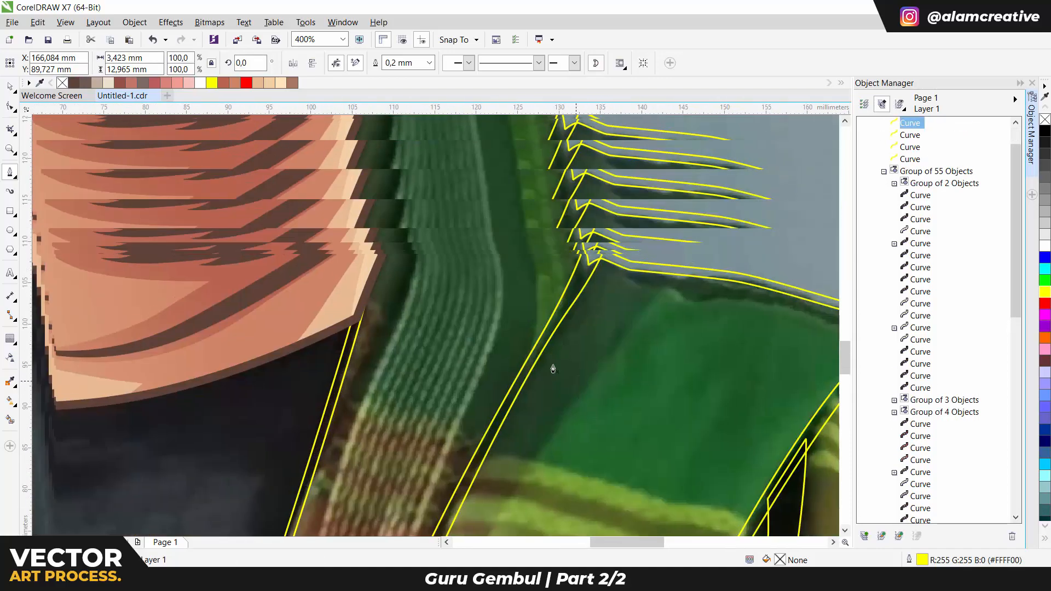
# Trace a thin closed fold shape along the scarf's inner edge beside the neck
pyautogui.scroll(-1, 562, 318)
pyautogui.click(502, 211)
pyautogui.moveTo(449, 354); pyautogui.dragTo(436, 383)
pyautogui.scroll(-3, 439, 373)
pyautogui.click(385, 459)
pyautogui.scroll(2, 457, 219)
pyautogui.scroll(-1, 466, 493)
pyautogui.moveTo(530, 242); pyautogui.dragTo(531, 205)
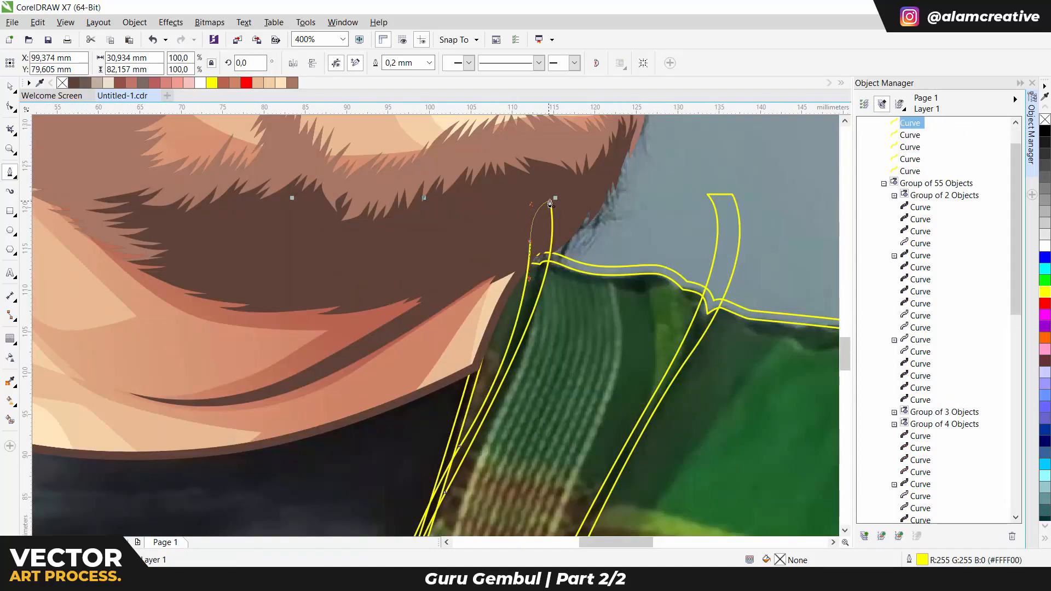
pyautogui.scroll(-3, 517, 354)
# Combine the five scarf fold shapes into one dark brown object cropped to the scarf outline
pyautogui.press('space')
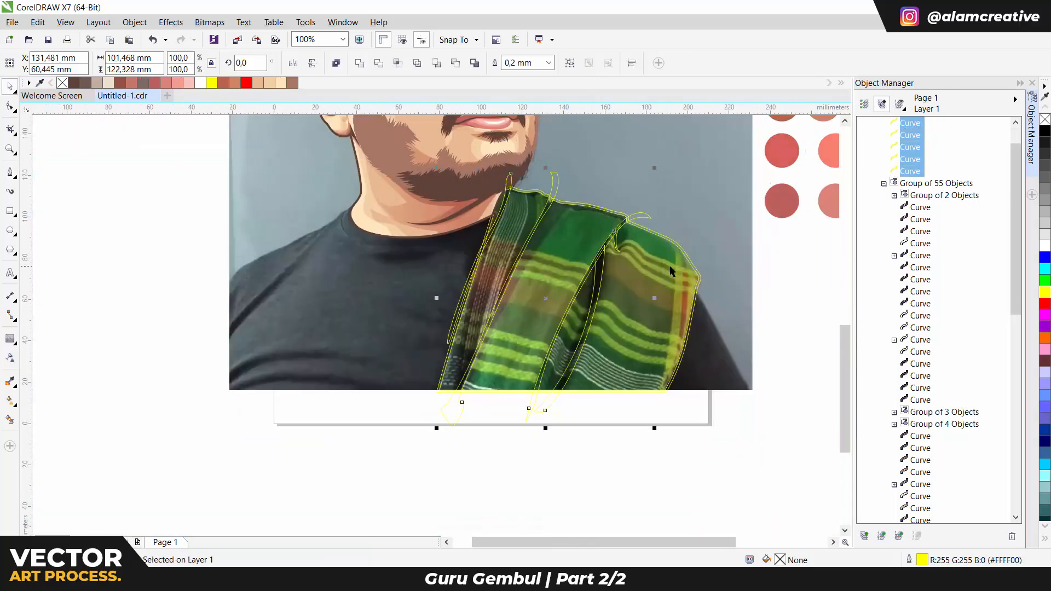
pyautogui.hotkey('ctrl', 'l')
pyautogui.hotkey('ctrl', 'g')
pyautogui.press('space')
pyautogui.scroll(-1, 635, 306)
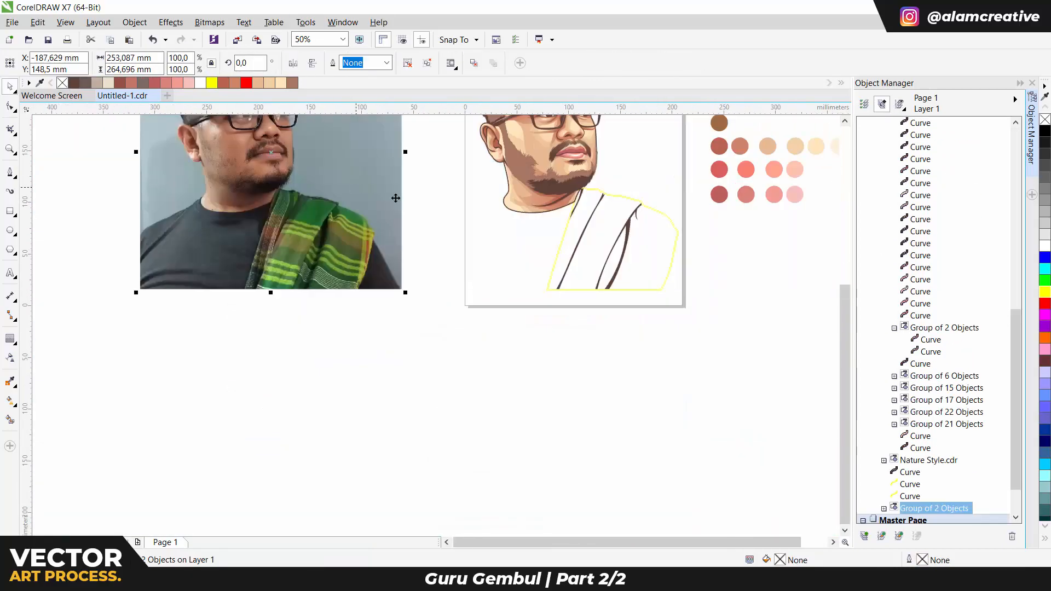
pyautogui.scroll(1, 648, 249)
# Trace the lowest light green stripe on the scarf's middle section as a closed shape
pyautogui.scroll(1, 648, 249)
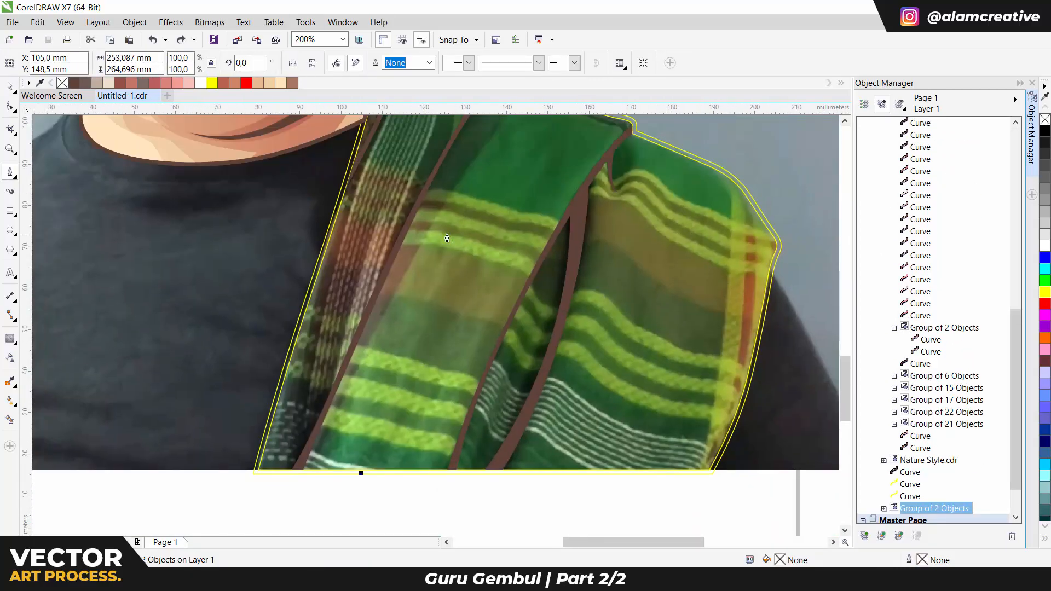
pyautogui.scroll(-1, 532, 323)
pyautogui.scroll(1, 528, 399)
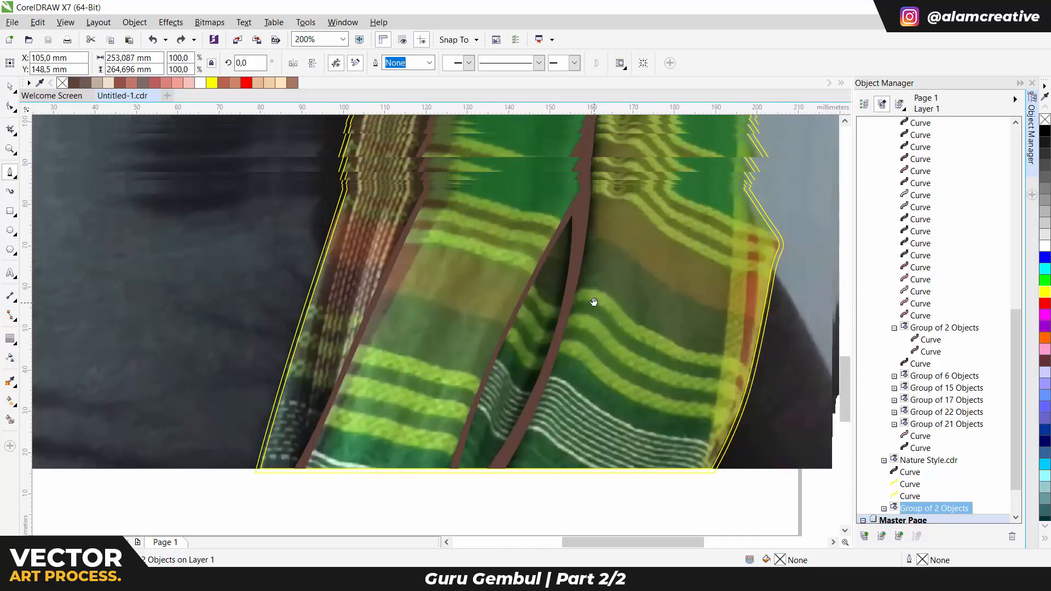
pyautogui.click(280, 468)
pyautogui.scroll(-1, 322, 359)
pyautogui.click(327, 322)
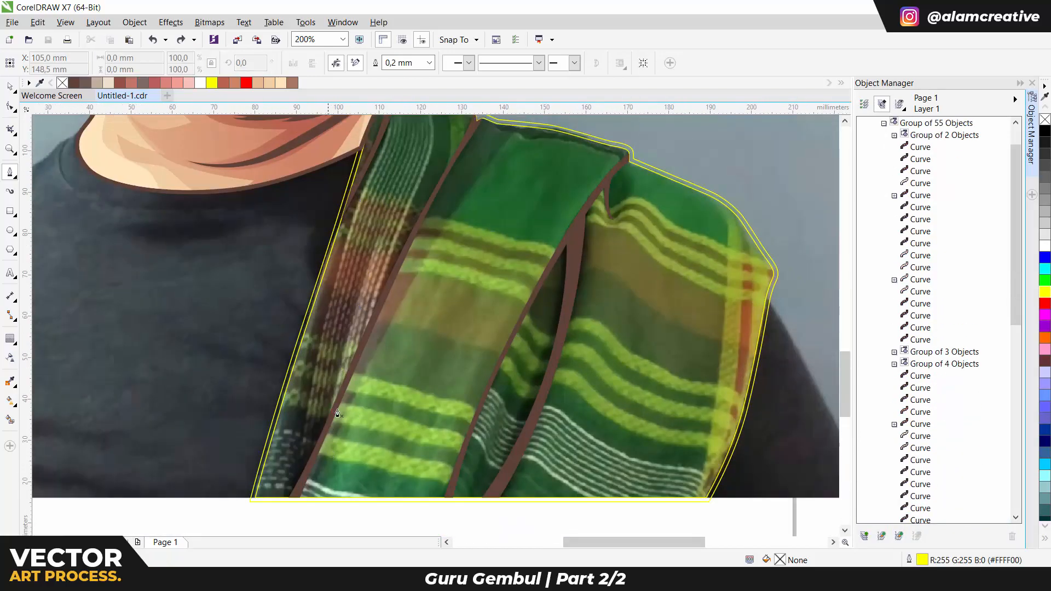
pyautogui.scroll(2, 327, 322)
pyautogui.click(425, 343)
pyautogui.click(512, 367)
pyautogui.click(590, 382)
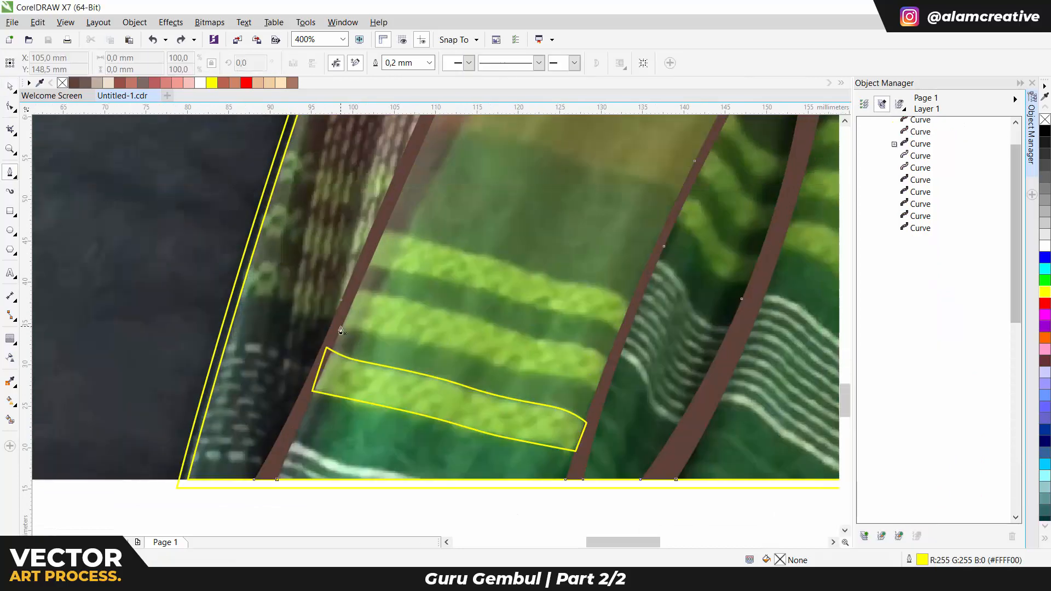
# Trace the second light green stripe from the bottom of the scarf's middle section as a closed shape
pyautogui.click(335, 327)
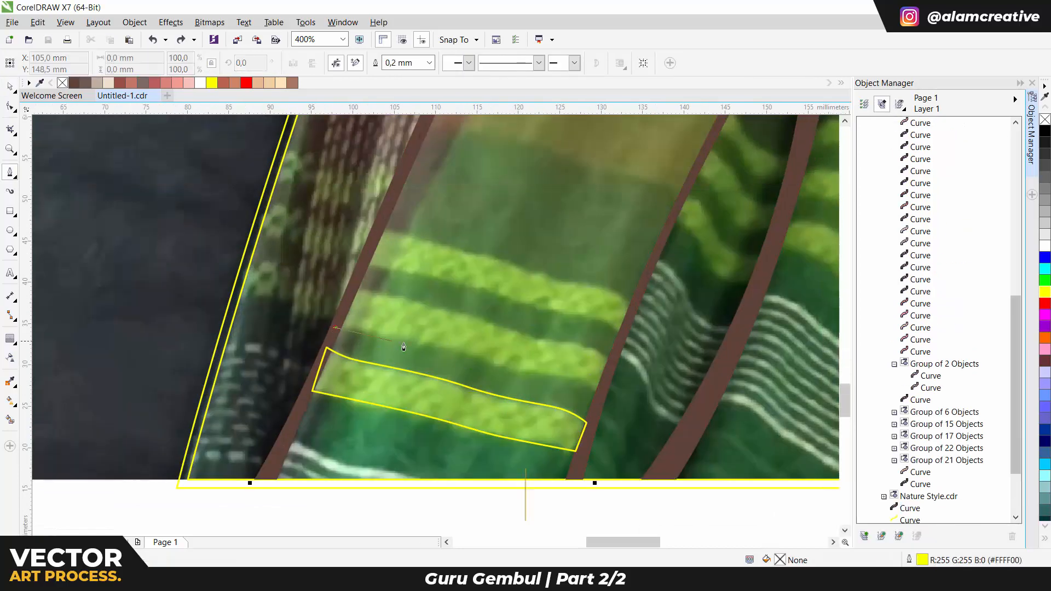
pyautogui.click(447, 349)
pyautogui.moveTo(547, 377); pyautogui.dragTo(577, 379)
pyautogui.click(600, 391)
pyautogui.click(609, 356)
pyautogui.click(340, 327)
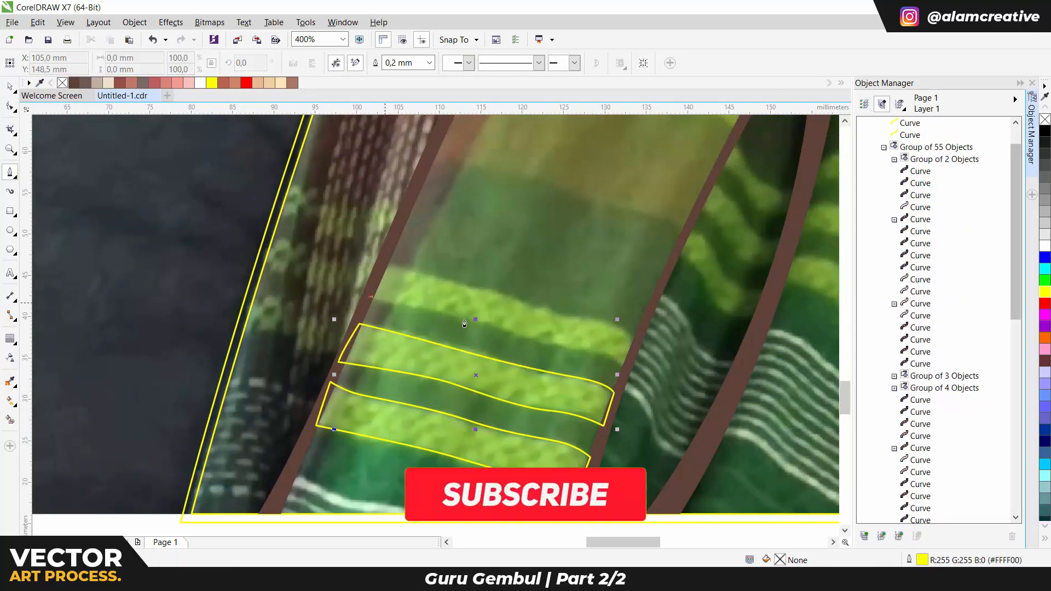
# Trace the third light green stripe of the middle section's lower set and the lowest stripe of its upper set as closed shapes
pyautogui.moveTo(504, 299); pyautogui.dragTo(555, 320)
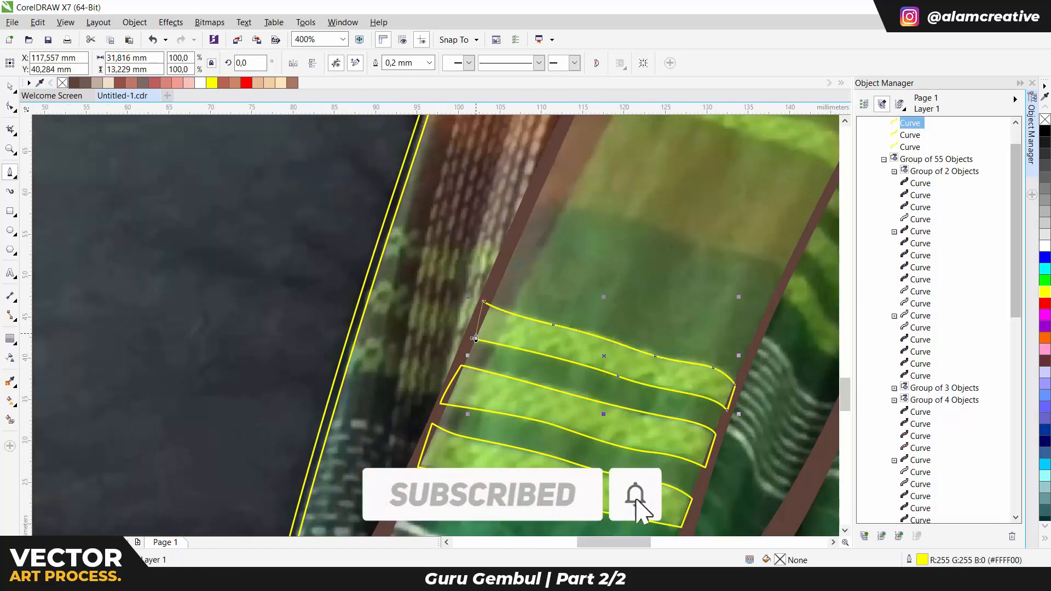
pyautogui.scroll(-3, 555, 320)
pyautogui.scroll(3, 597, 197)
pyautogui.click(385, 310)
pyautogui.click(498, 322)
pyautogui.moveTo(599, 354); pyautogui.dragTo(627, 362)
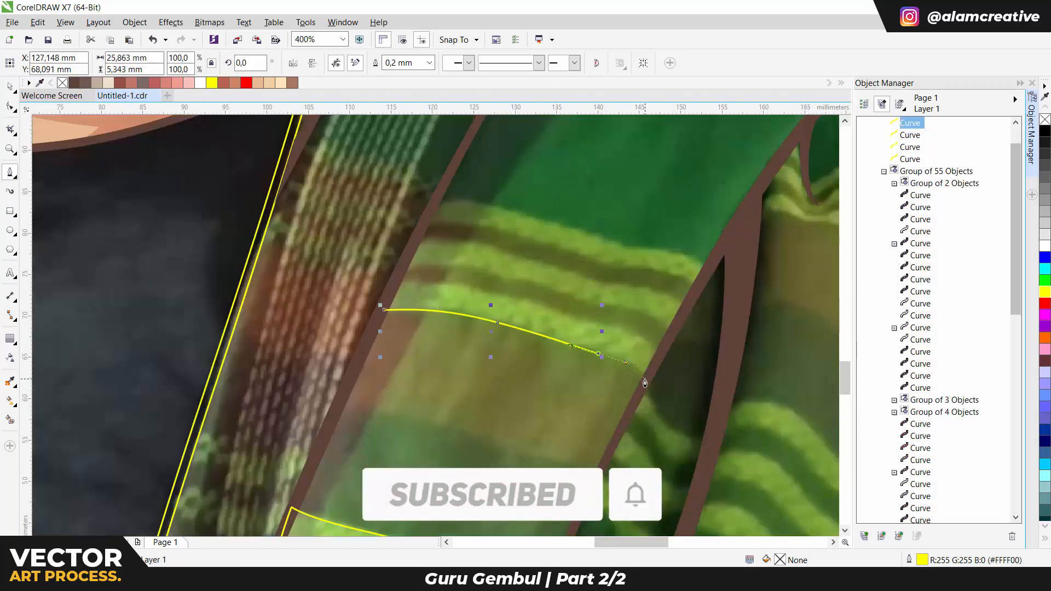
pyautogui.click(575, 326)
pyautogui.click(385, 310)
# Trace the remaining two light green stripes of the middle section's upper set as closed shapes
pyautogui.scroll(3, 575, 325)
pyautogui.click(402, 344)
pyautogui.click(539, 362)
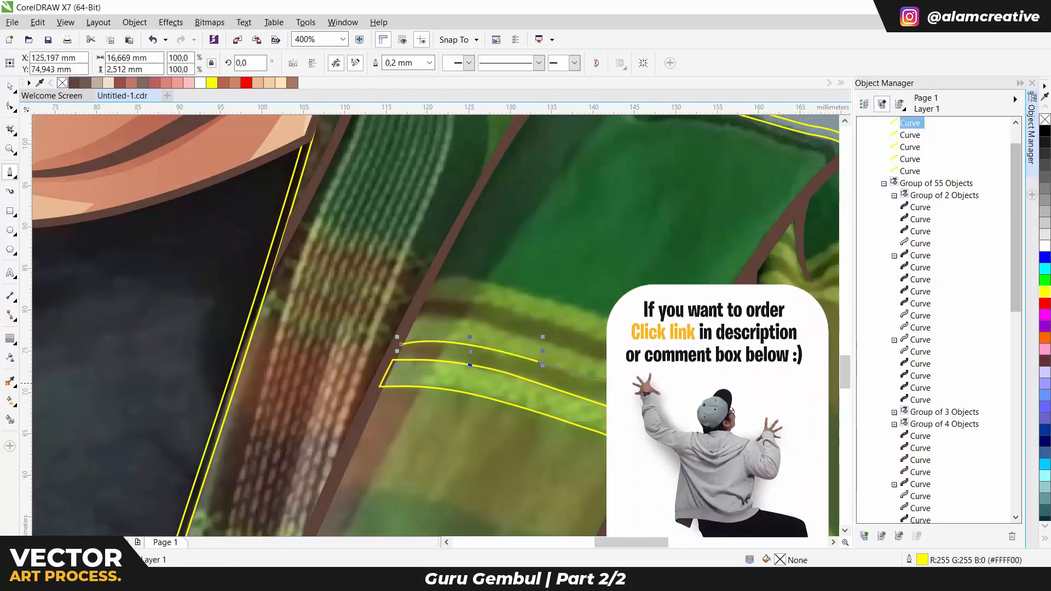
pyautogui.click(422, 302)
pyautogui.moveTo(575, 329); pyautogui.dragTo(630, 343)
pyautogui.click(684, 352)
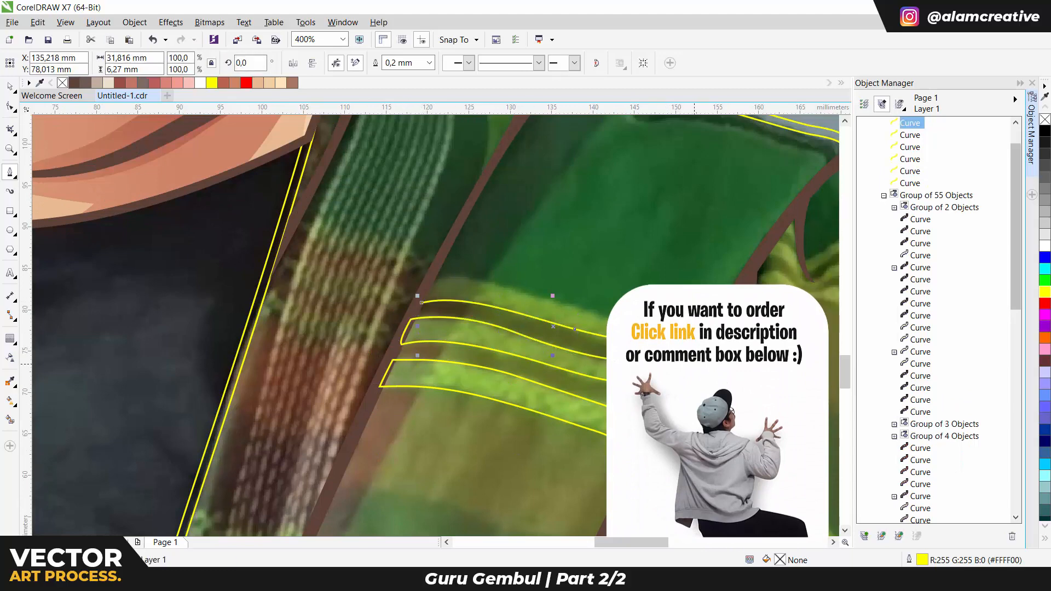
pyautogui.click(420, 303)
# Trace the lower edge of the lowest upper stripe on the scarf's outer section, from the fold out past the scarf outline
pyautogui.scroll(-2, 427, 307)
pyautogui.scroll(3, 507, 282)
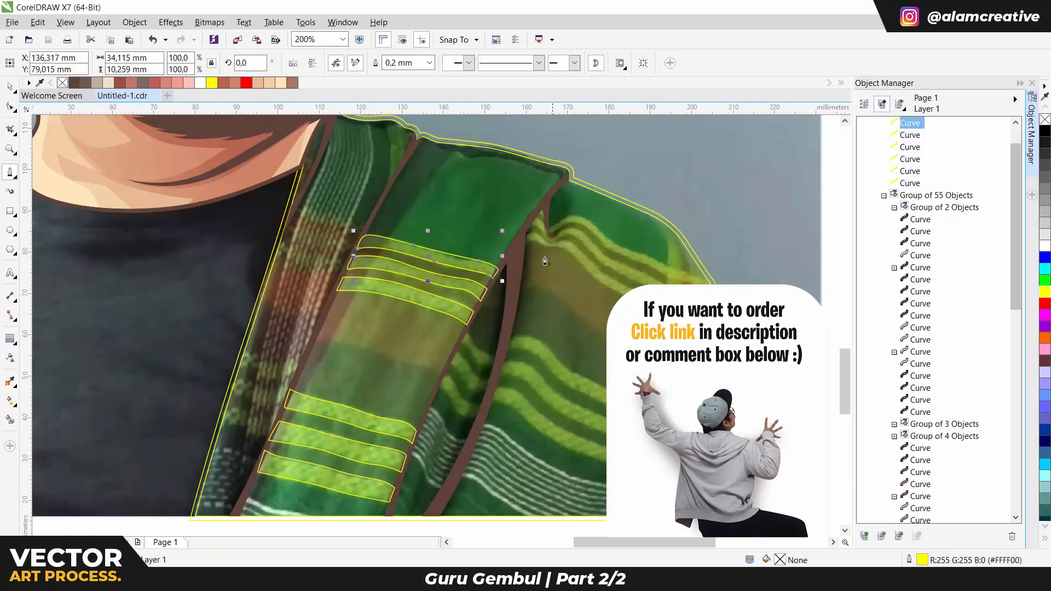
pyautogui.click(424, 271)
pyautogui.moveTo(513, 272); pyautogui.dragTo(553, 290)
pyautogui.moveTo(628, 311); pyautogui.dragTo(328, 126)
pyautogui.moveTo(451, 228); pyautogui.dragTo(347, 196)
pyautogui.moveTo(546, 286); pyautogui.dragTo(586, 299)
pyautogui.moveTo(688, 297); pyautogui.dragTo(732, 321)
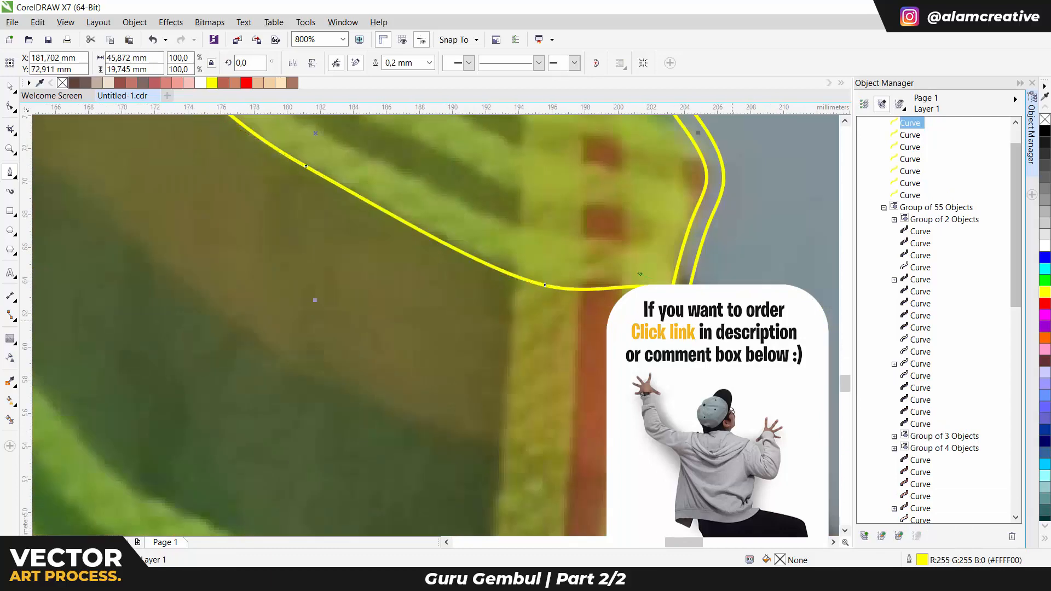
pyautogui.click(719, 355)
# Continue the curve back along the upper edge of that outer-section stripe toward the fold
pyautogui.click(540, 235)
pyautogui.moveTo(356, 151); pyautogui.dragTo(530, 232)
pyautogui.moveTo(453, 190); pyautogui.dragTo(505, 287)
pyautogui.moveTo(411, 189); pyautogui.dragTo(468, 245)
pyautogui.moveTo(467, 244); pyautogui.dragTo(484, 219)
pyautogui.hotkey('ctrl', 'z')
pyautogui.click(462, 248)
# Extend the same curve around the second upper stripe of the outer section and close it at the fold
pyautogui.moveTo(765, 421); pyautogui.dragTo(346, 255)
pyautogui.moveTo(163, 154); pyautogui.dragTo(207, 183)
pyautogui.moveTo(428, 294); pyautogui.dragTo(498, 317)
pyautogui.moveTo(711, 360); pyautogui.dragTo(272, 323)
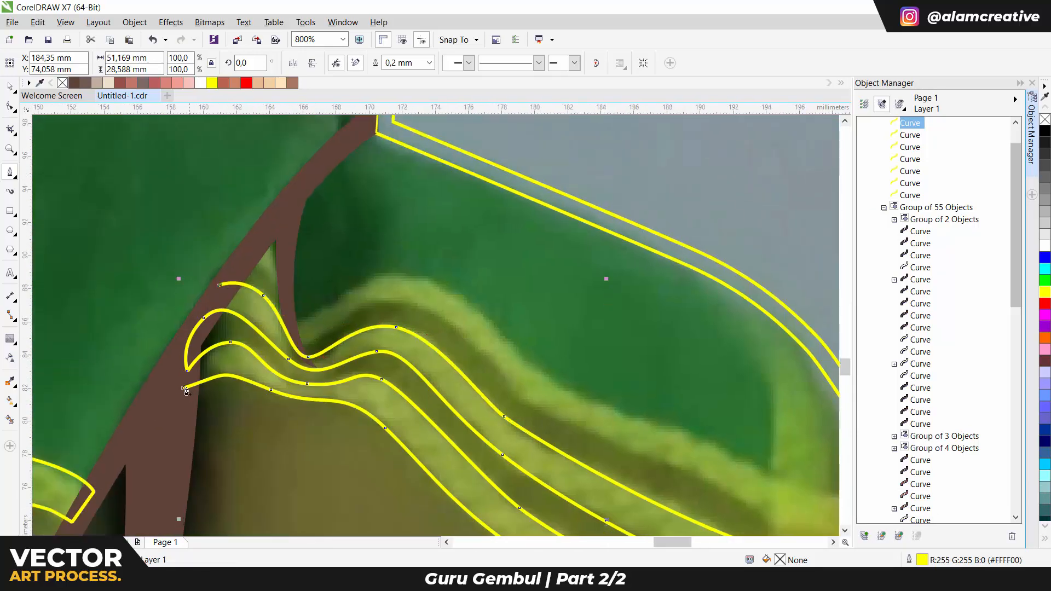
pyautogui.click(186, 391)
# Trace the topmost light green stripe on the scarf's outer section, including its dip behind the fold, as a closed shape
pyautogui.moveTo(712, 383); pyautogui.dragTo(274, 274)
pyautogui.moveTo(340, 428); pyautogui.dragTo(453, 448)
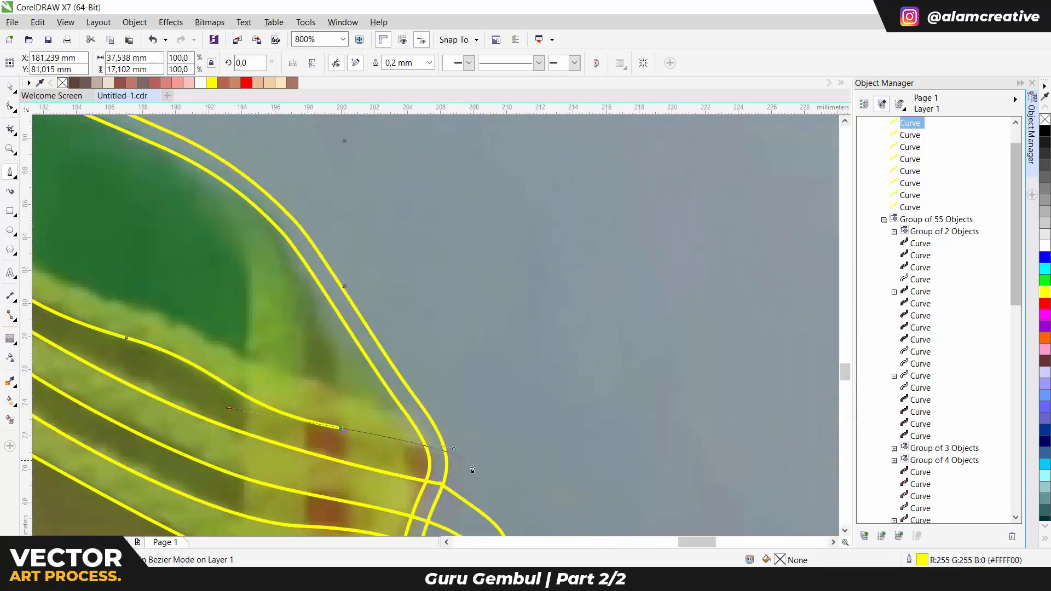
pyautogui.moveTo(181, 263); pyautogui.dragTo(290, 329)
pyautogui.moveTo(130, 303); pyautogui.dragTo(322, 418)
pyautogui.moveTo(219, 329); pyautogui.dragTo(318, 381)
pyautogui.moveTo(277, 391); pyautogui.dragTo(208, 383)
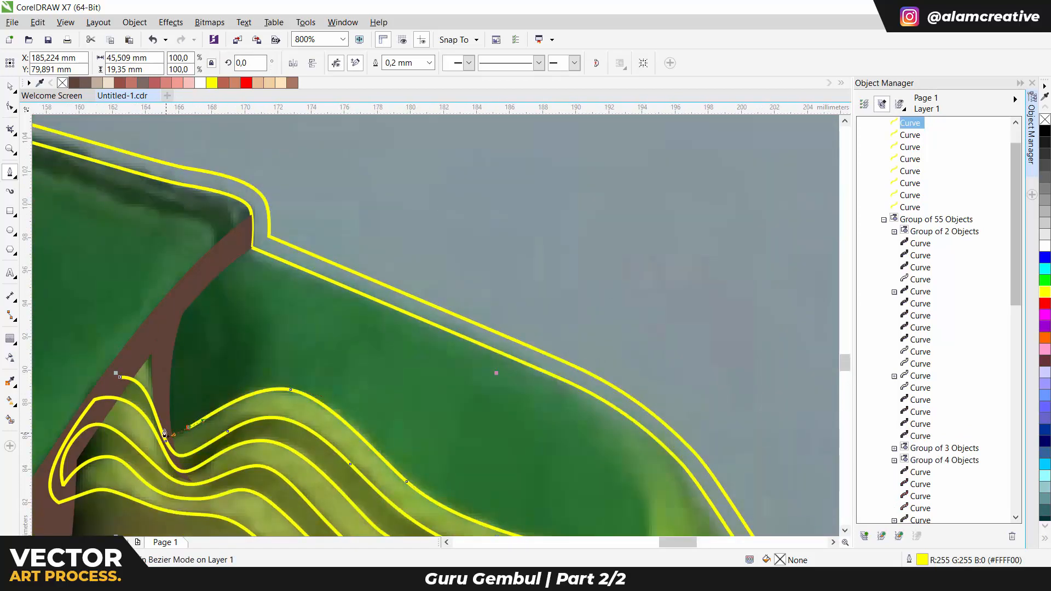
# Trace the lowest stripe of the outer section's lower set, continuing it across the narrow fold section, as a closed shape
pyautogui.scroll(-2, 145, 376)
pyautogui.moveTo(438, 466); pyautogui.dragTo(256, 413)
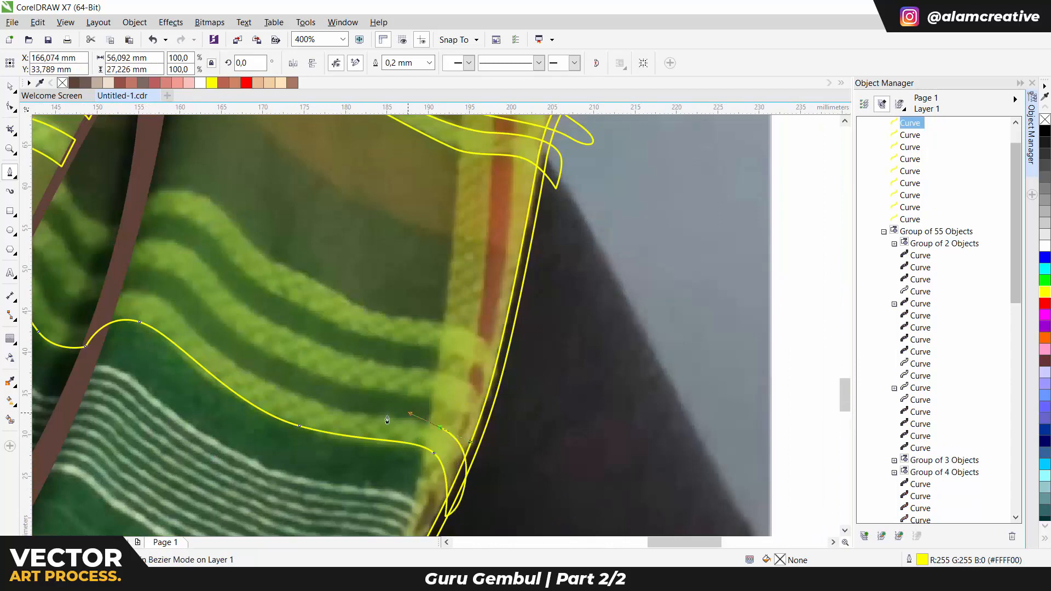
pyautogui.hscroll(-2, 387, 419)
pyautogui.scroll(1, 239, 320)
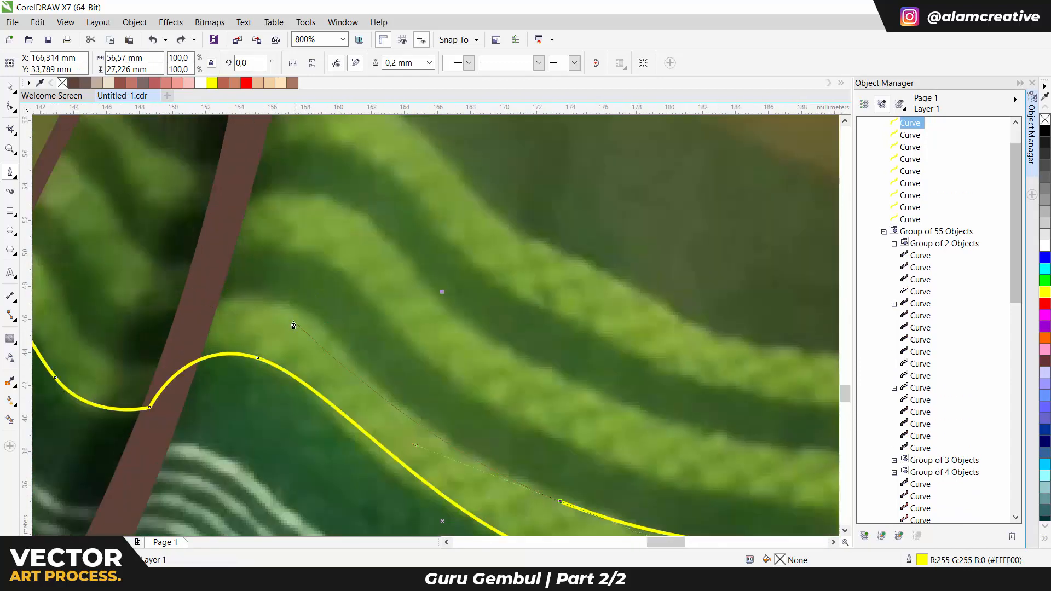
pyautogui.moveTo(307, 305); pyautogui.dragTo(328, 306)
pyautogui.click(211, 316)
pyautogui.moveTo(182, 363); pyautogui.dragTo(131, 368)
pyautogui.hscroll(-3, 230, 351)
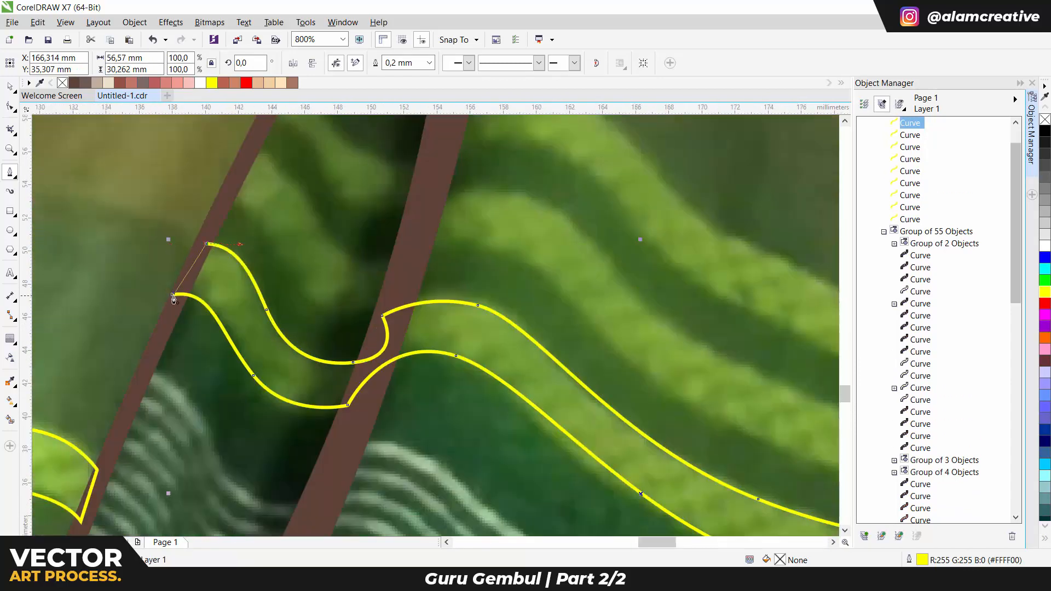
# Trace the middle stripe of the outer section's lower set across the narrow fold section as a closed shape
pyautogui.hscroll(5, 173, 299)
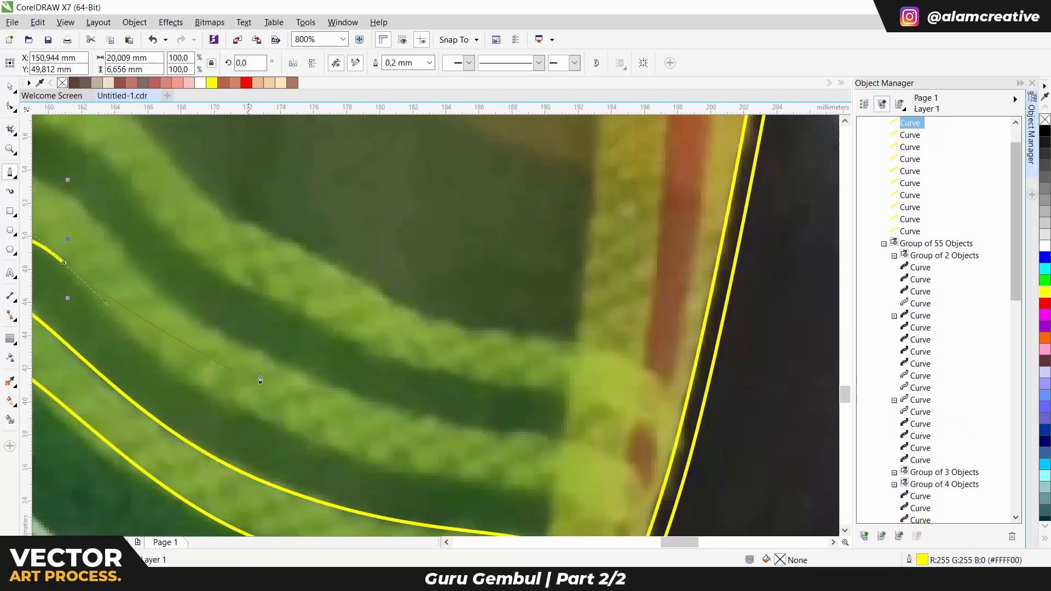
pyautogui.moveTo(51, 297); pyautogui.dragTo(172, 339)
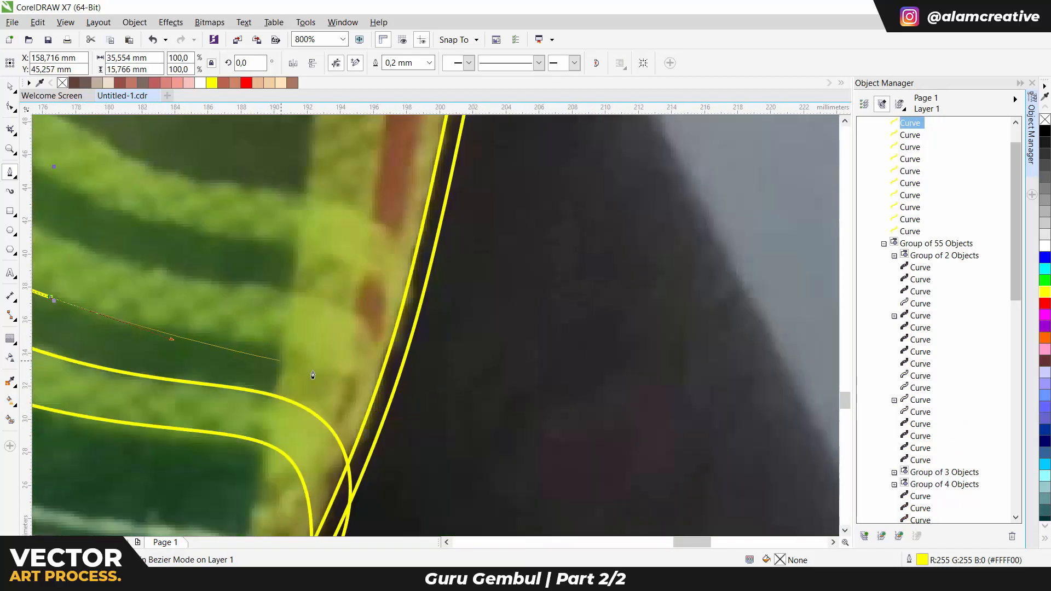
pyautogui.hscroll(-4, 378, 336)
pyautogui.scroll(2, 219, 329)
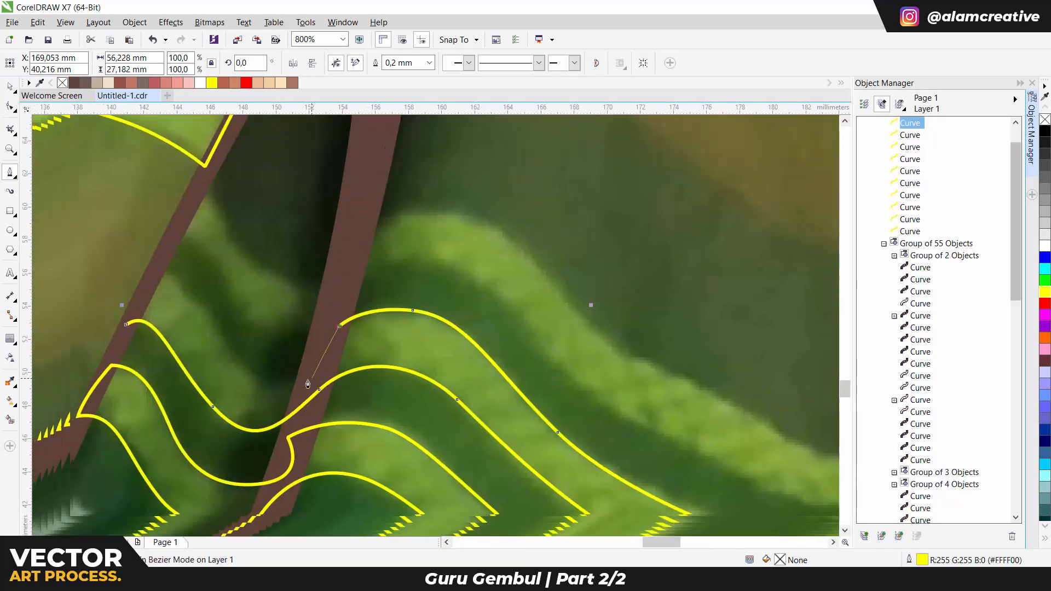
pyautogui.moveTo(160, 270); pyautogui.dragTo(98, 265)
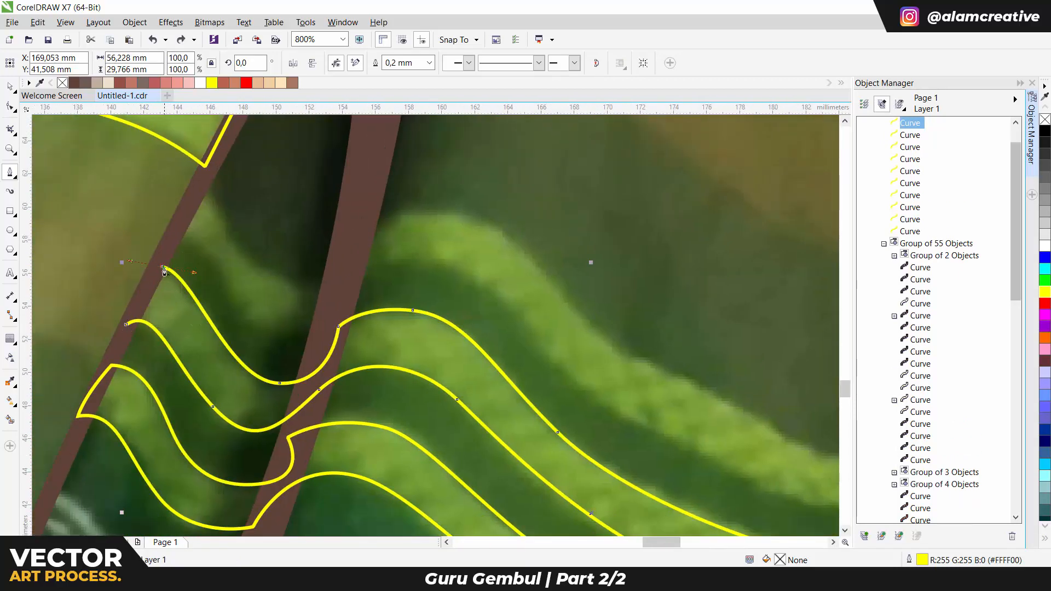
# Trace the top stripe of the outer section's lower set across the narrow fold section as a closed shape
pyautogui.click(217, 226)
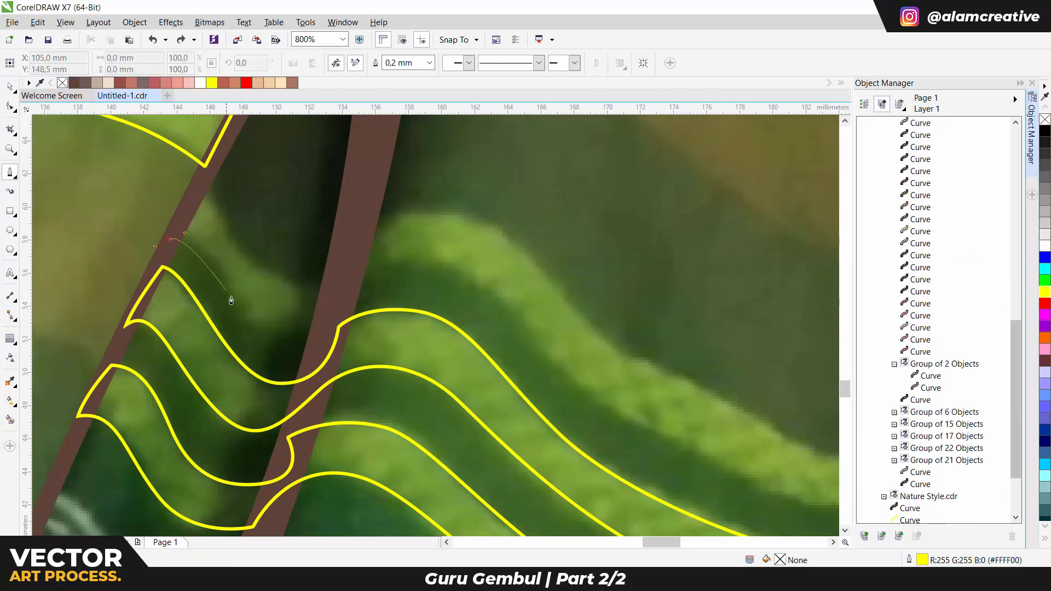
pyautogui.hscroll(10, 218, 226)
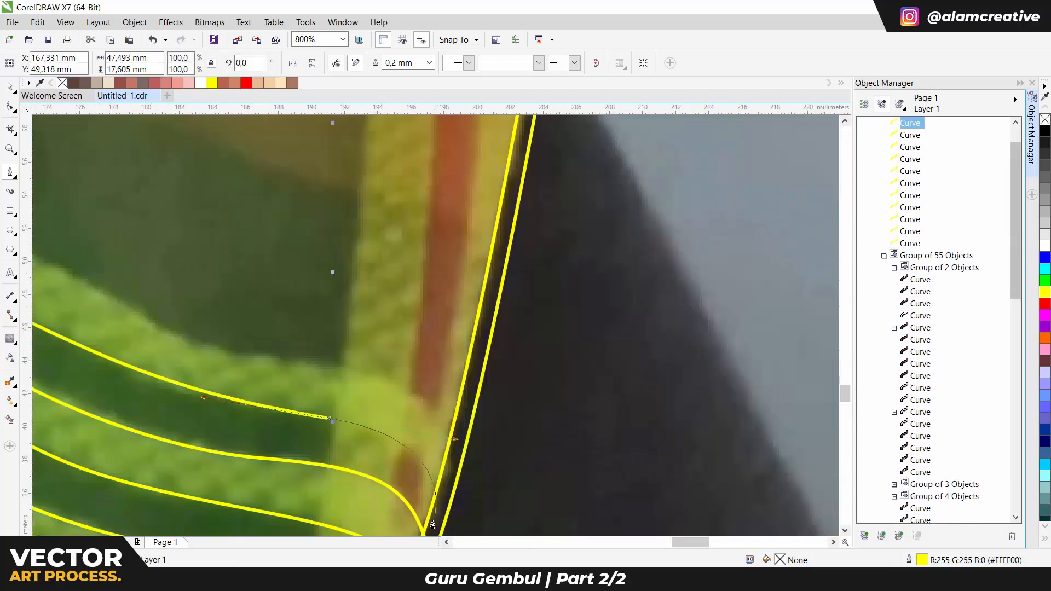
pyautogui.hscroll(-9, 212, 352)
pyautogui.scroll(5, 346, 391)
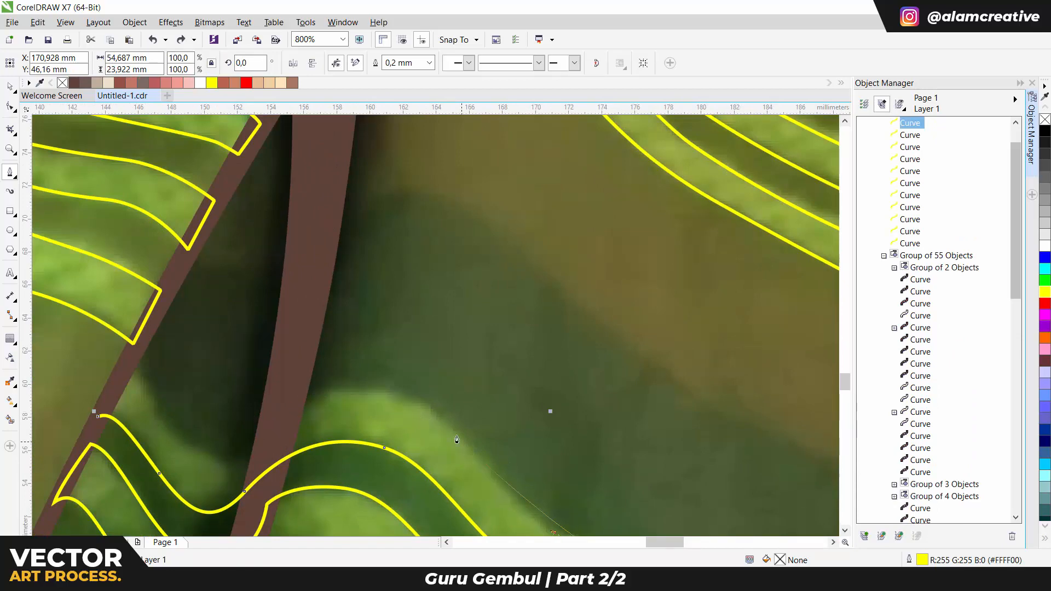
pyautogui.moveTo(257, 440); pyautogui.dragTo(255, 457)
pyautogui.hscroll(-1, 256, 456)
pyautogui.scroll(-5, 180, 427)
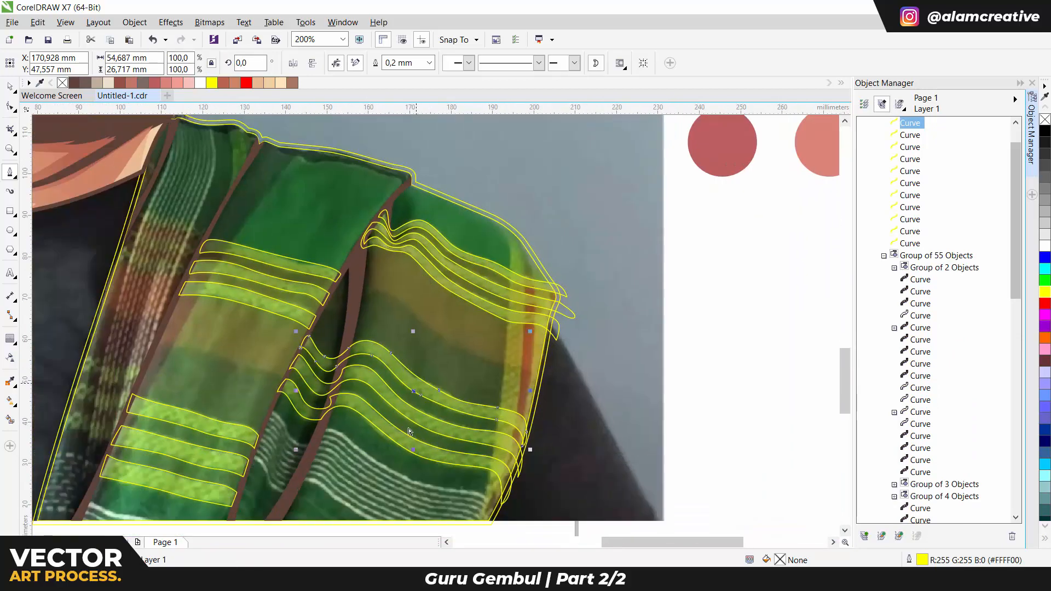
# Trace the three lower stripes on the scarf's inner section beside the shirt as one continuous curve
pyautogui.scroll(5, 371, 404)
pyautogui.click(418, 397)
pyautogui.click(441, 331)
pyautogui.moveTo(371, 344); pyautogui.dragTo(320, 333)
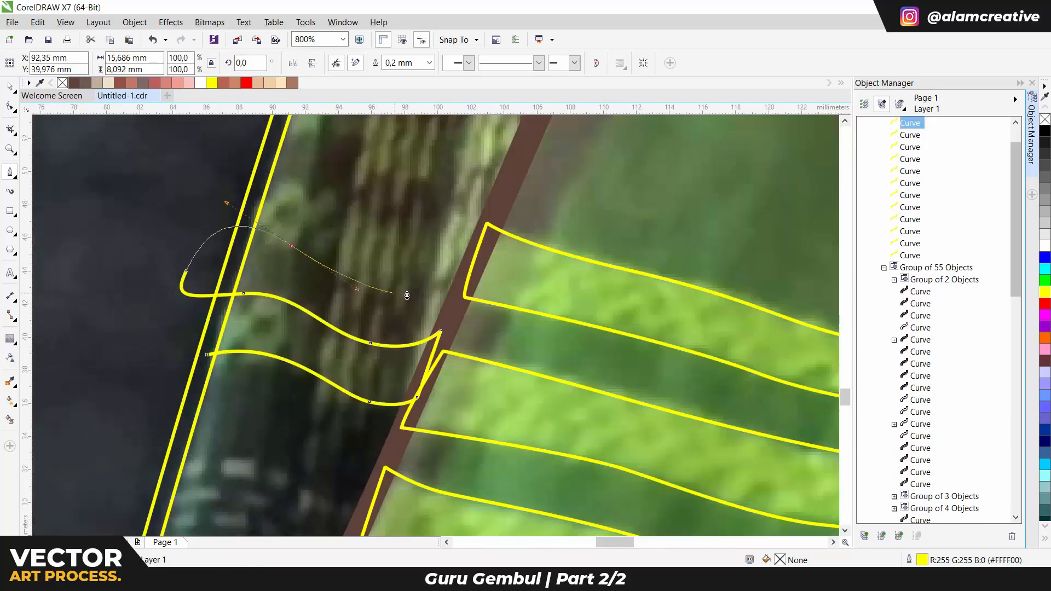
pyautogui.hscroll(2, 353, 219)
pyautogui.scroll(4, 353, 219)
pyautogui.moveTo(147, 397); pyautogui.dragTo(97, 401)
pyautogui.click(424, 321)
pyautogui.scroll(-1, 199, 230)
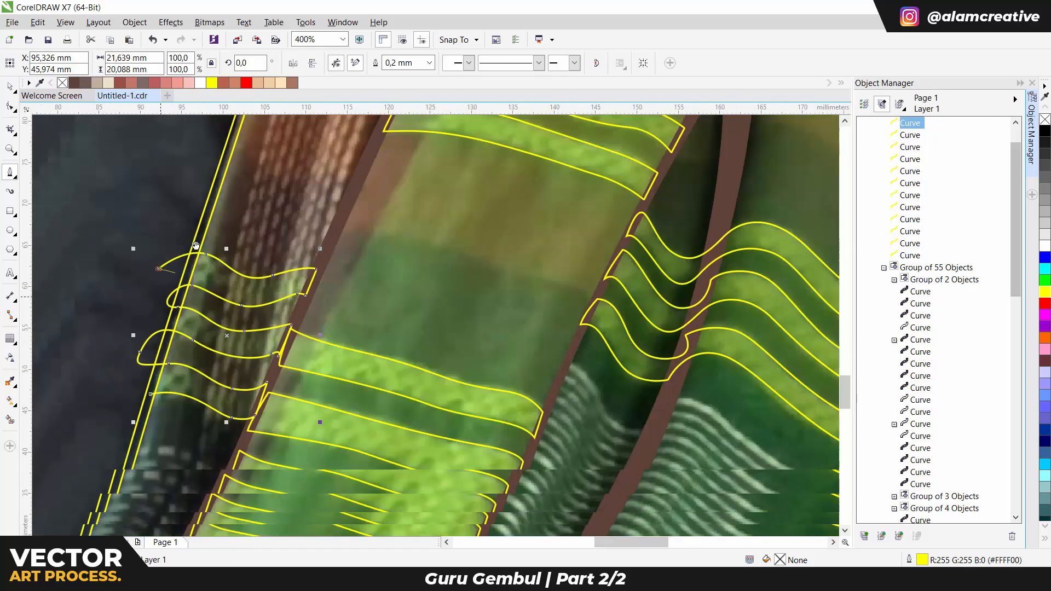
# Trace the three upper stripes on the scarf's inner section, below the neck, as one continuous curve
pyautogui.scroll(-2, 224, 350)
pyautogui.scroll(2, 252, 254)
pyautogui.click(160, 370)
pyautogui.moveTo(231, 392); pyautogui.dragTo(257, 395)
pyautogui.moveTo(291, 399); pyautogui.dragTo(298, 402)
pyautogui.click(301, 412)
pyautogui.scroll(1, 306, 409)
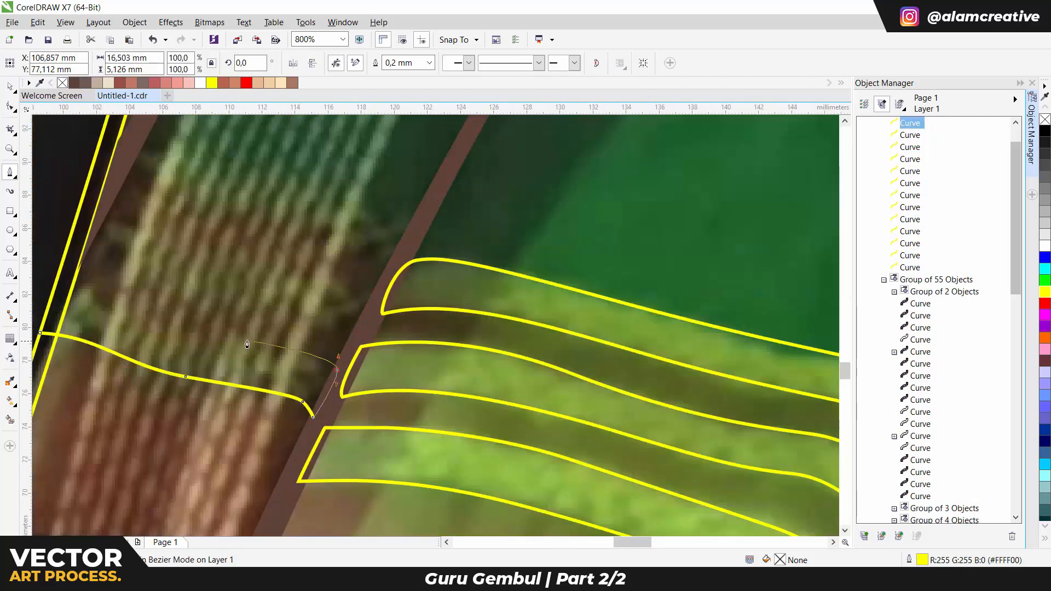
pyautogui.scroll(-3, 80, 234)
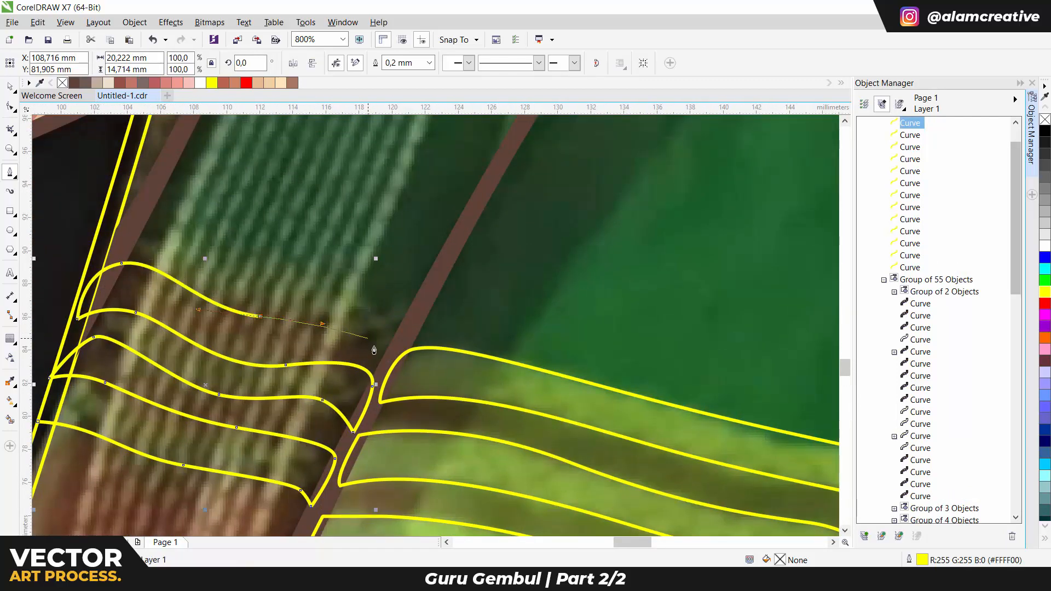
pyautogui.scroll(-1, 359, 306)
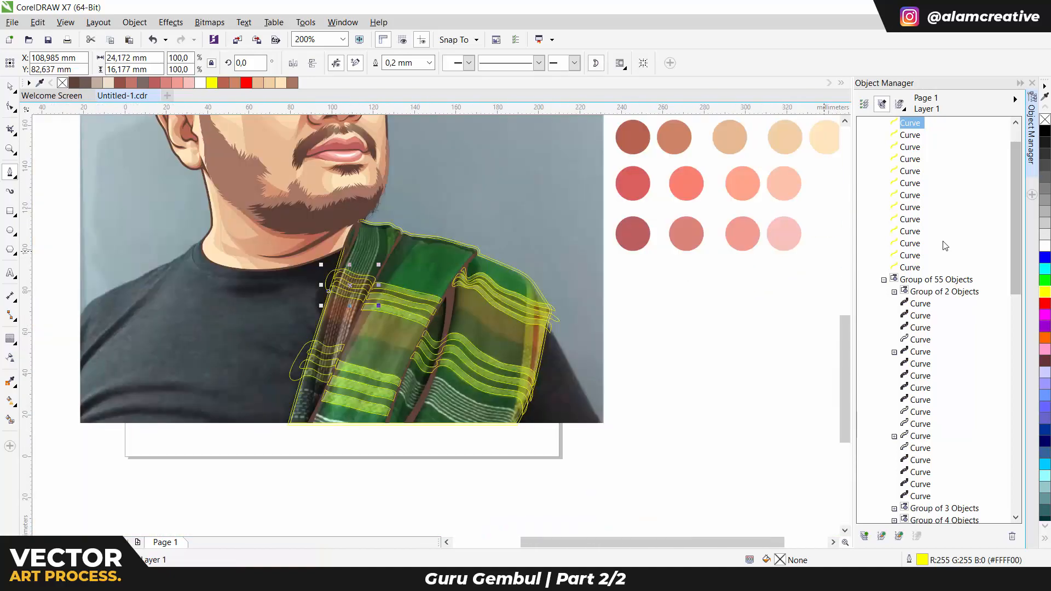
# Trace the lowest thin white line in the scarf's narrow fold section as an open curve with a 0.5 mm outline
pyautogui.scroll(1, 480, 234)
pyautogui.scroll(2, 480, 234)
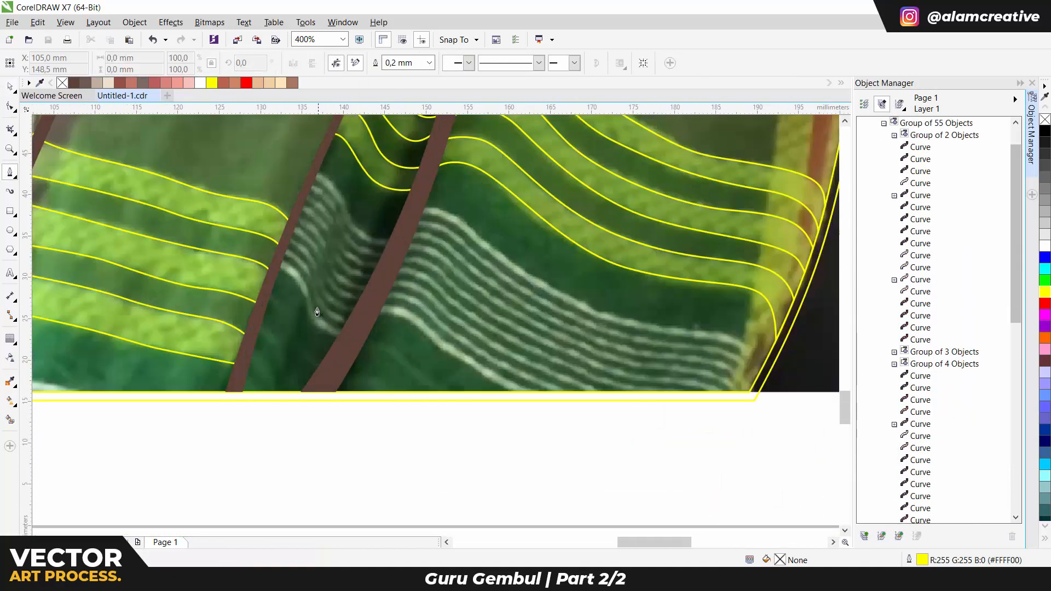
pyautogui.moveTo(308, 306); pyautogui.dragTo(321, 346)
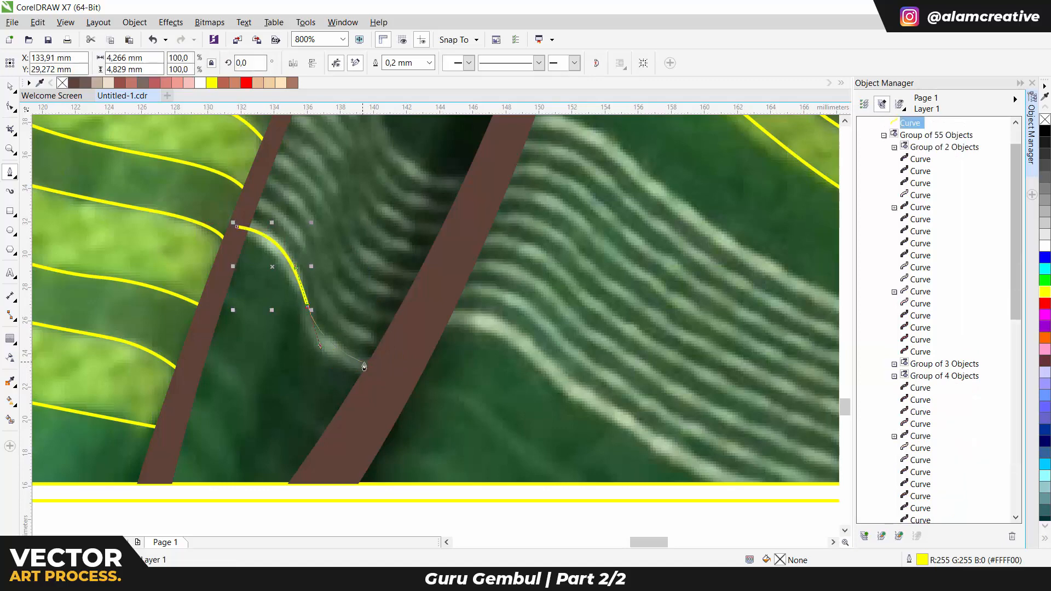
pyautogui.press('space')
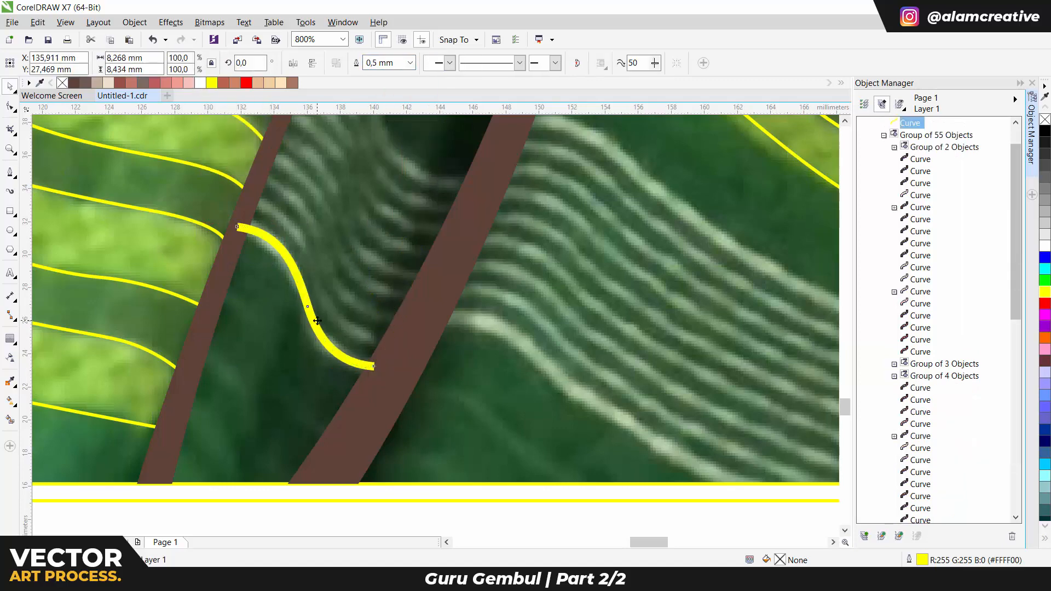
# Duplicate the thin line nine times evenly up the narrow fold section and merge all ten lines into one filled yellow object
pyautogui.hotkey('ctrl', 'd')
pyautogui.hotkey('ctrl', 'd')
pyautogui.hotkey('ctrl', 'd')
pyautogui.hotkey('ctrl', 'd')
pyautogui.hotkey('ctrl', 'd')
pyautogui.hotkey('ctrl', 'd')
pyautogui.hotkey('ctrl', 'd')
pyautogui.hotkey('ctrl', 'd')
pyautogui.hotkey('ctrl', 'd')
pyautogui.scroll(3, 382, 149)
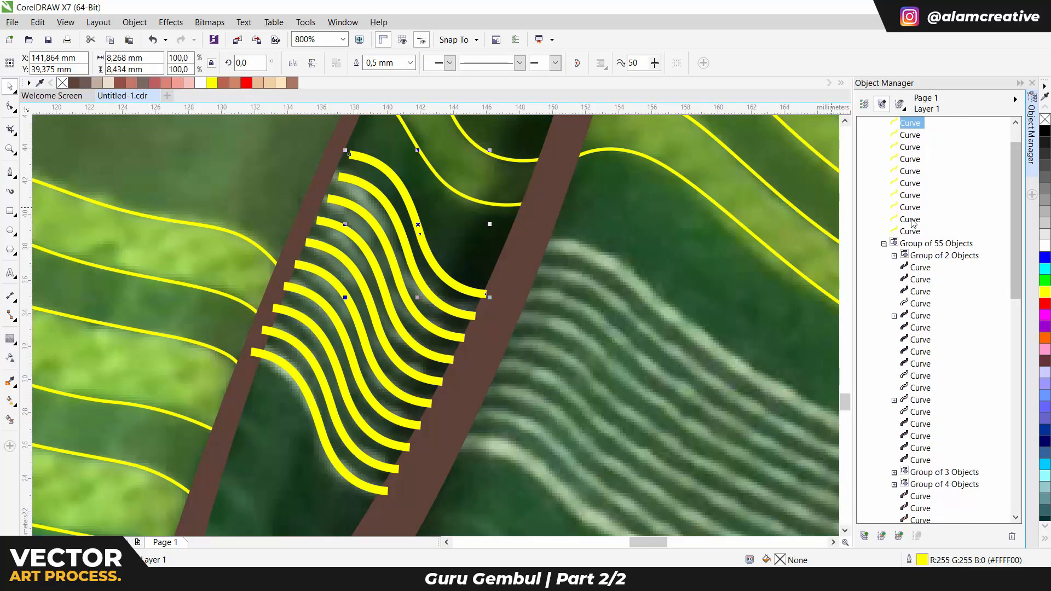
pyautogui.moveTo(479, 324); pyautogui.dragTo(414, 238)
pyautogui.hscroll(10, 366, 519)
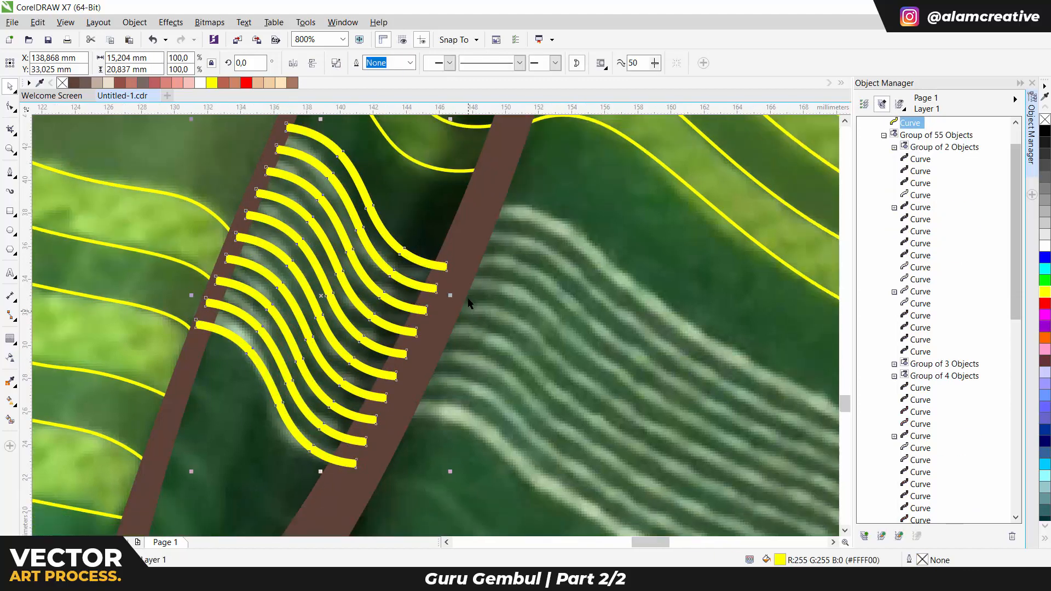
# Trace the topmost thin white line on the scarf's outer section as an open curve with a 0.5 mm outline
pyautogui.click(10, 172)
pyautogui.moveTo(164, 132); pyautogui.dragTo(239, 120)
pyautogui.click(334, 234)
pyautogui.hscroll(7, 462, 294)
pyautogui.scroll(-3, 462, 294)
pyautogui.moveTo(318, 268); pyautogui.dragTo(437, 287)
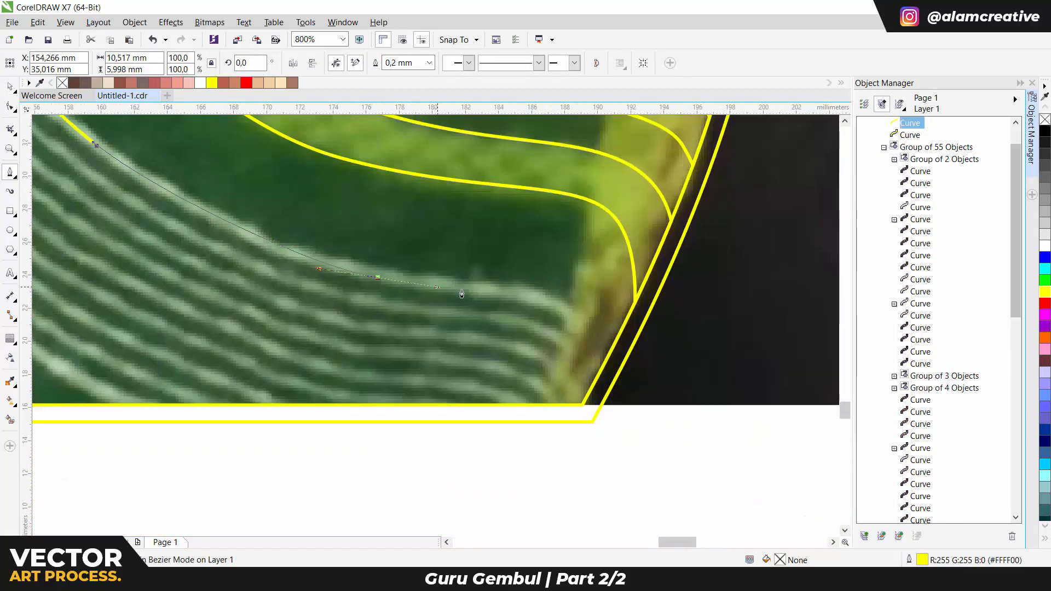
pyautogui.click(610, 395)
pyautogui.click(430, 63)
pyautogui.click(406, 150)
# Make eight evenly spaced copies of the outer section's thin line, stepping down over the white lines in the photo
pyautogui.hscroll(-7, 402, 296)
pyautogui.scroll(3, 403, 296)
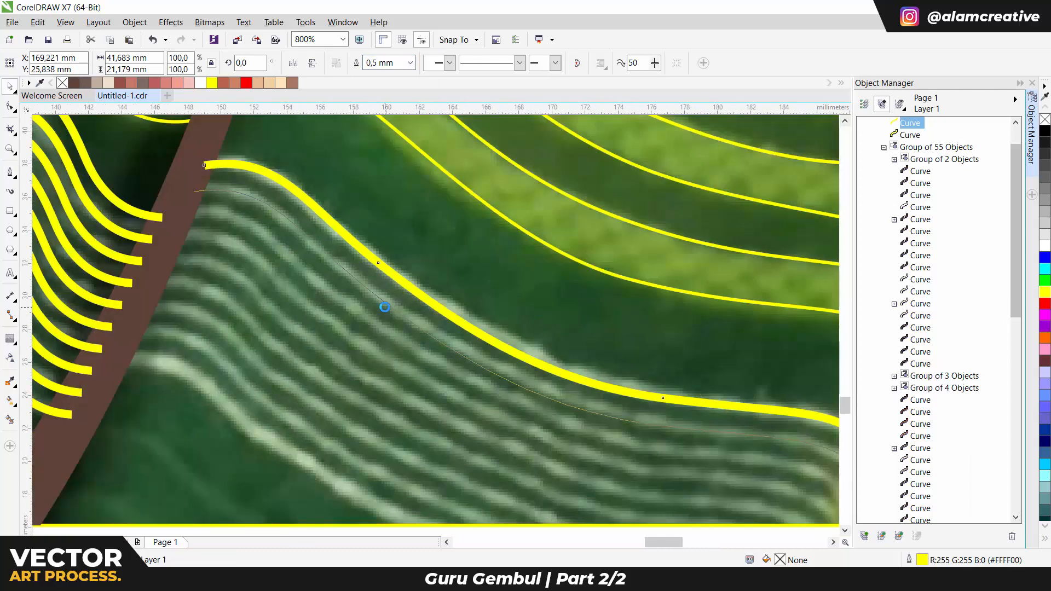
pyautogui.scroll(-1, 385, 307)
pyautogui.hotkey('ctrl', 'r')
pyautogui.hotkey('ctrl', 'r')
pyautogui.hotkey('ctrl', 'r')
pyautogui.hotkey('ctrl', 'r')
pyautogui.hotkey('ctrl', 'r')
pyautogui.hotkey('ctrl', 'r')
pyautogui.hotkey('ctrl', 'r')
pyautogui.hotkey('ctrl', 'z')
pyautogui.hotkey('ctrl', 'z')
pyautogui.hotkey('ctrl', 'r')
pyautogui.hotkey('ctrl', 'r')
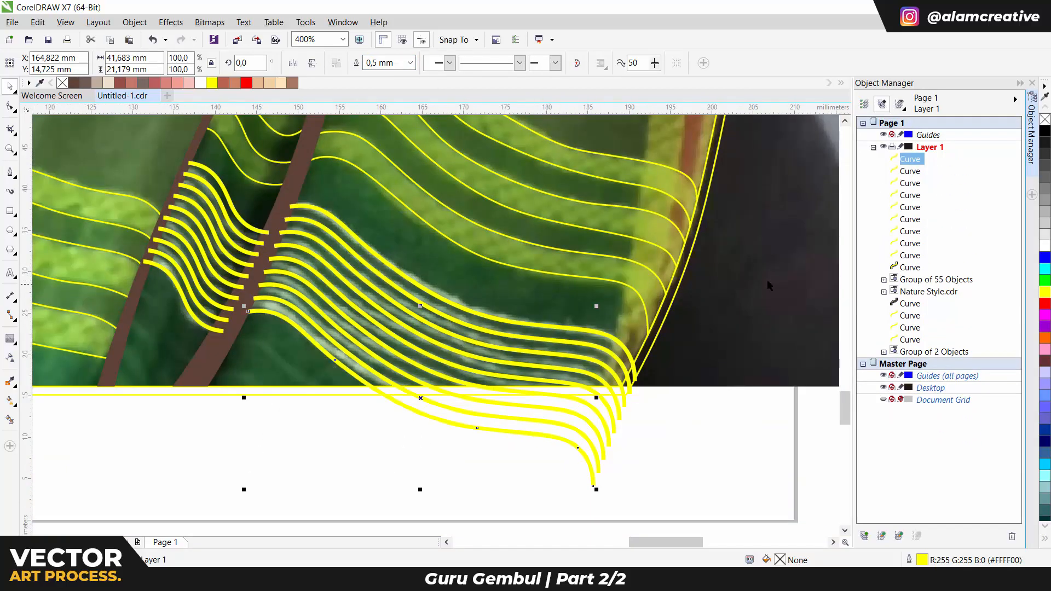
# Combine the nine outer-section lines into one slightly shortened curve and convert its outline to a filled object
pyautogui.keyDown('shift'); pyautogui.click(910, 255); pyautogui.keyUp('shift')
pyautogui.hotkey('ctrl', 'l')
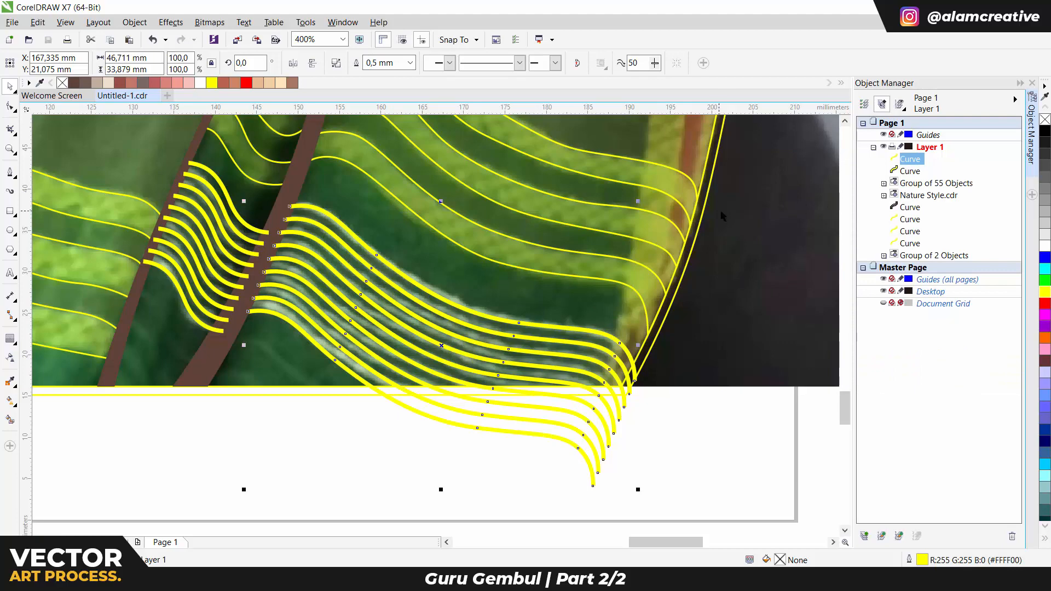
pyautogui.moveTo(440, 491); pyautogui.dragTo(440, 478)
pyautogui.hotkey('ctrl', 'shift', 'q')
pyautogui.click(211, 298)
pyautogui.scroll(3, 429, 355)
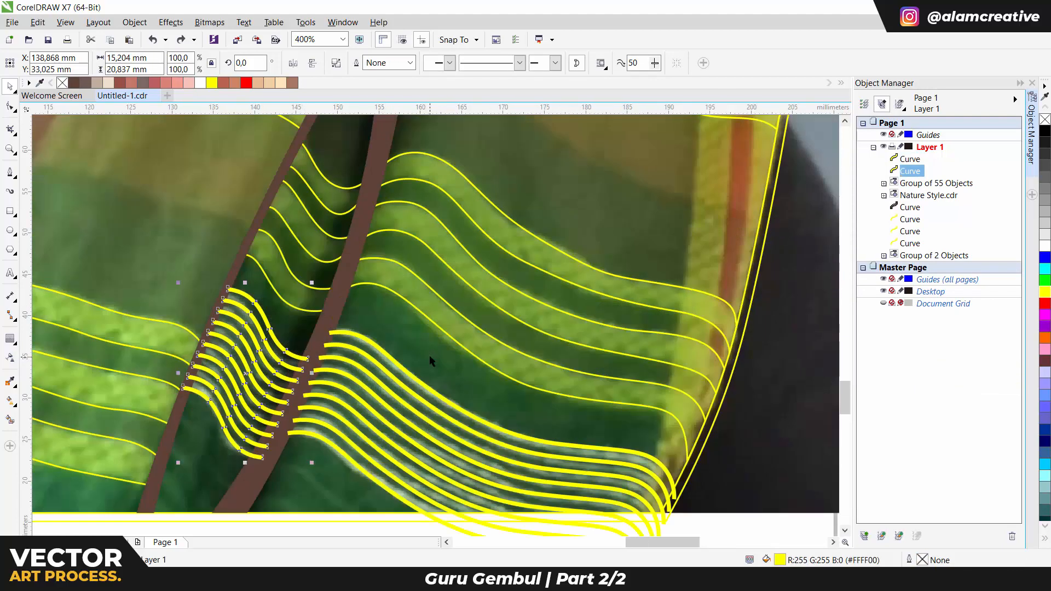
# Trace the white lines at the bottom of the wide middle section as one looping curve extending below the photo
pyautogui.scroll(-1, 429, 355)
pyautogui.press('space')
pyautogui.scroll(2, 291, 520)
pyautogui.moveTo(361, 336); pyautogui.dragTo(382, 334)
pyautogui.moveTo(509, 374); pyautogui.dragTo(610, 387)
pyautogui.click(646, 426)
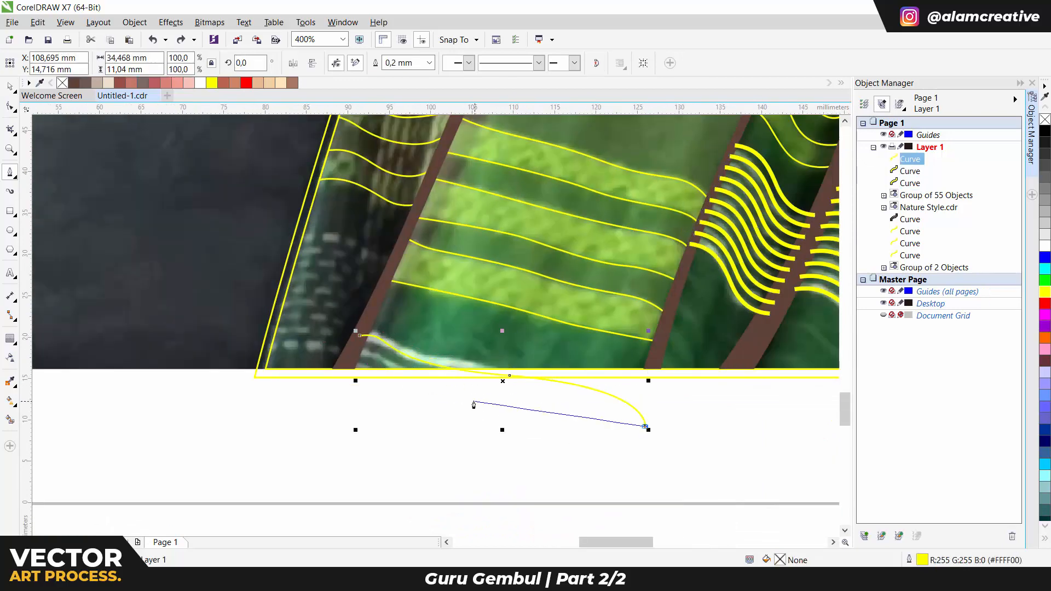
pyautogui.moveTo(476, 404); pyautogui.dragTo(435, 384)
pyautogui.scroll(2, 393, 365)
pyautogui.moveTo(351, 335); pyautogui.dragTo(308, 314)
pyautogui.click(242, 321)
pyautogui.click(229, 356)
pyautogui.moveTo(312, 380); pyautogui.dragTo(368, 406)
pyautogui.click(380, 446)
# Give the looping curve a 0.5 mm outline and convert that outline to a filled object
pyautogui.scroll(-1, 398, 361)
pyautogui.click(429, 63)
pyautogui.hotkey('ctrl', 'z')
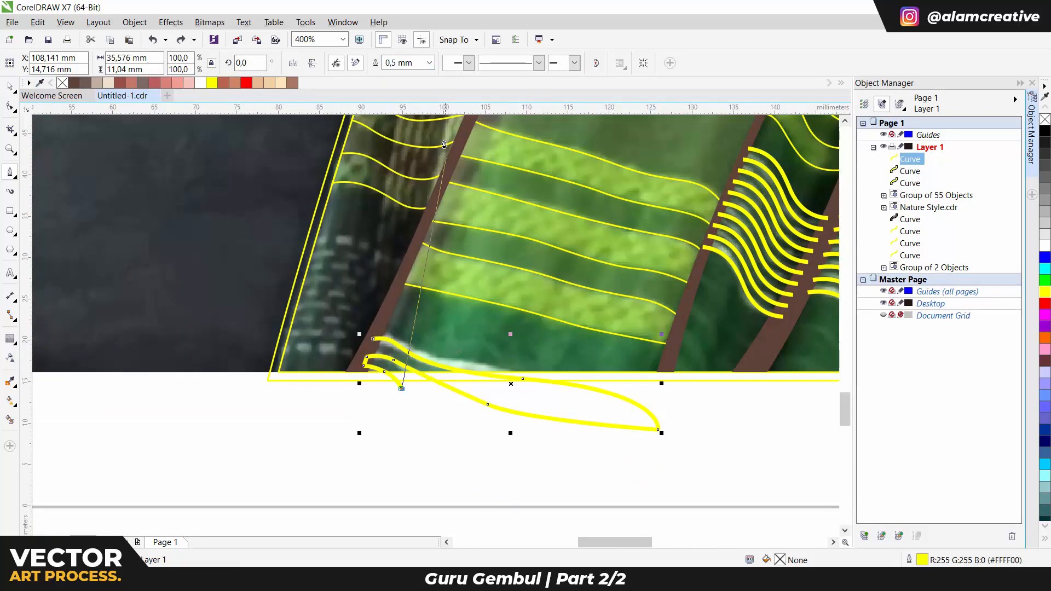
pyautogui.click(430, 63)
pyautogui.click(402, 152)
pyautogui.hotkey('ctrl', 'shift', 'q')
pyautogui.scroll(-2, 471, 438)
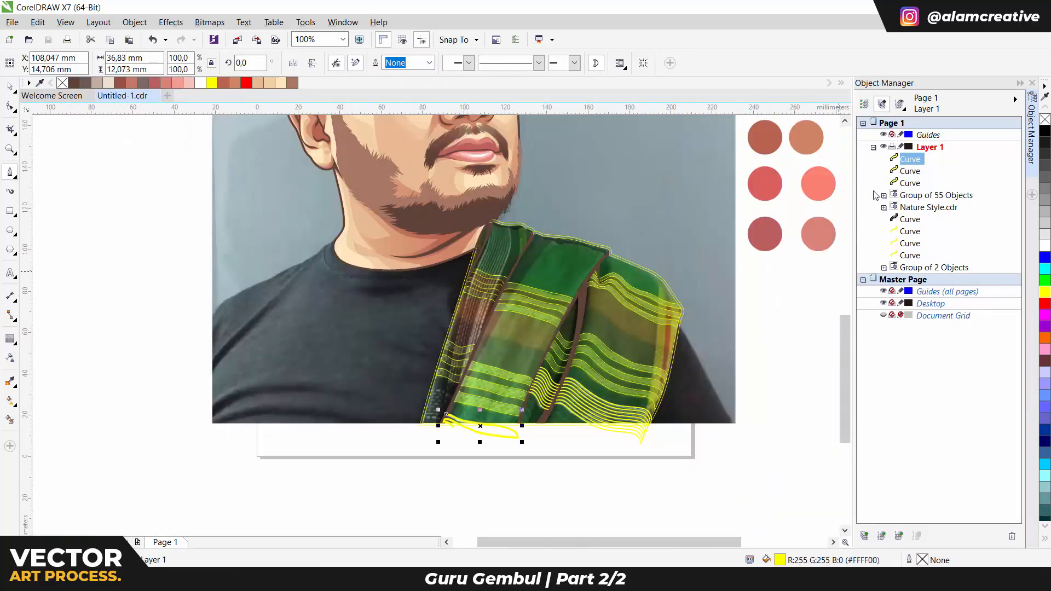
# Combine the three thin-line objects, intersect them with the scarf outline and delete the leftover outside the scarf
pyautogui.click(10, 86)
pyautogui.click(359, 64)
pyautogui.scroll(1, 603, 415)
pyautogui.click(397, 65)
pyautogui.scroll(2, 593, 393)
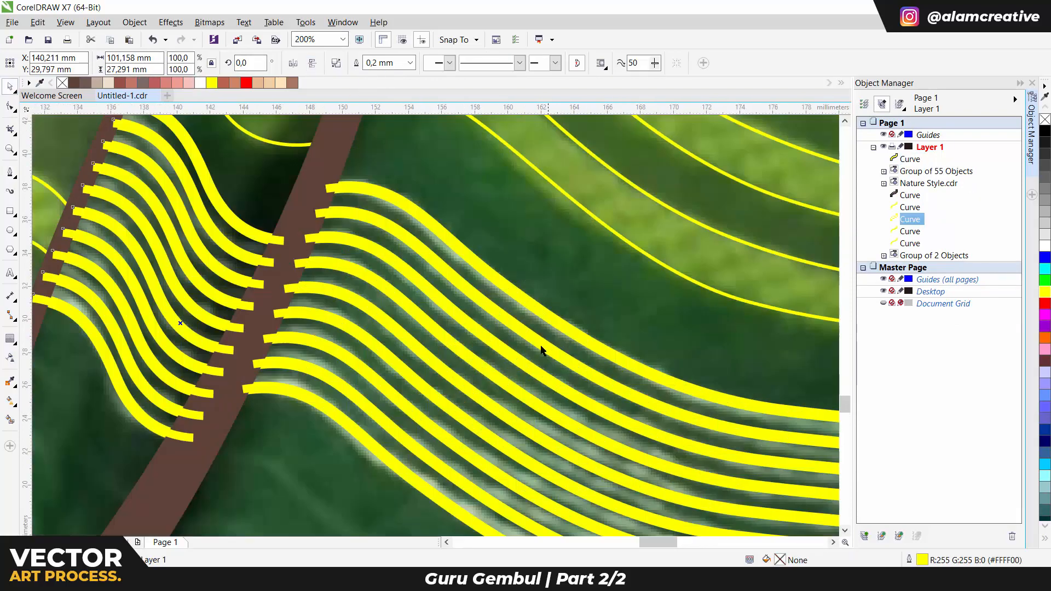
pyautogui.press('Delete')
# Fill the stripes with light green sampled from the photo and the thin lines with white, and remove their outlines
pyautogui.scroll(-1, 536, 299)
pyautogui.click(10, 382)
pyautogui.click(568, 247)
pyautogui.click(568, 248)
pyautogui.click(10, 86)
pyautogui.keyDown('shift'); pyautogui.click(632, 297); pyautogui.keyUp('shift')
pyautogui.rightClick(1045, 120)
pyautogui.scroll(-2, 547, 356)
# Trace one long open curve down the narrow inner fold section, from the scarf's top edge to its bottom
pyautogui.click(10, 172)
pyautogui.scroll(2, 445, 170)
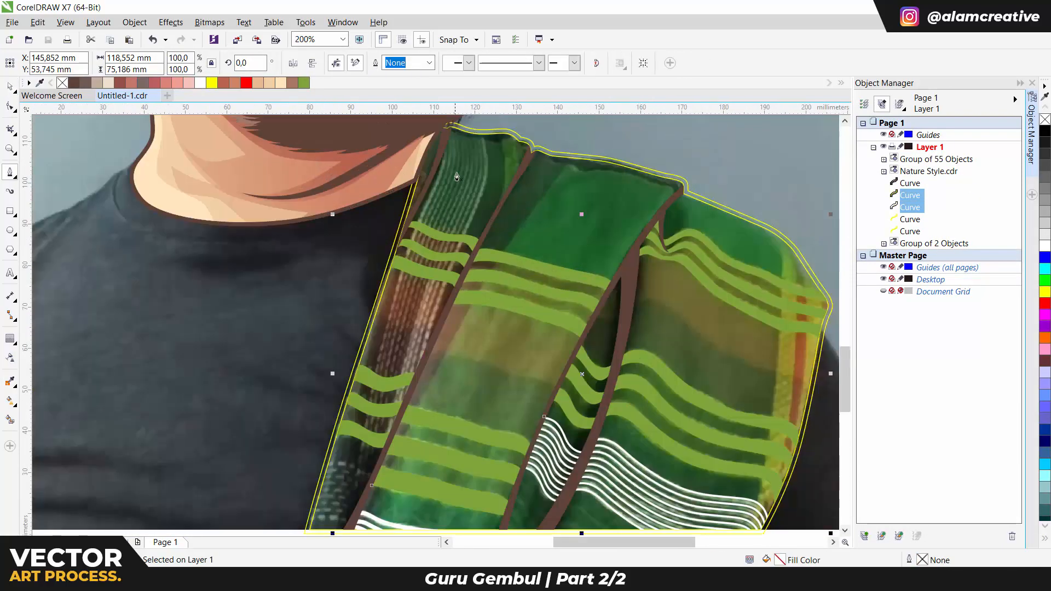
pyautogui.click(445, 159)
pyautogui.moveTo(433, 266); pyautogui.dragTo(406, 323)
pyautogui.moveTo(368, 402); pyautogui.dragTo(422, 252)
pyautogui.hotkey('ctrl', 'z')
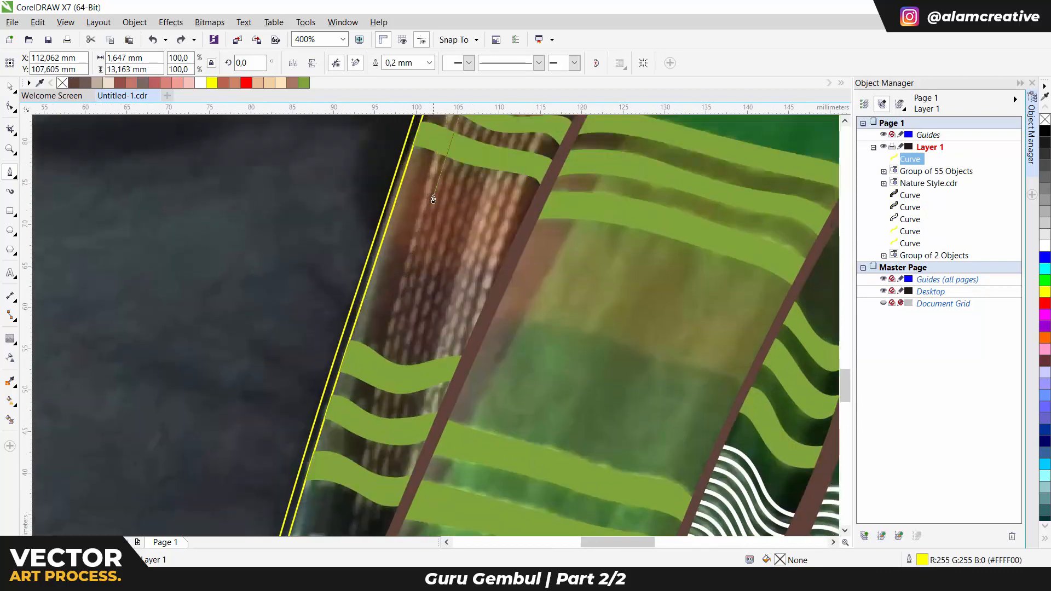
pyautogui.moveTo(394, 302); pyautogui.dragTo(322, 430)
pyautogui.scroll(-3, 365, 406)
pyautogui.scroll(-3, 323, 427)
pyautogui.click(295, 421)
# Give the long fold curve a 0.5 mm outline with a dashed line style
pyautogui.click(430, 63)
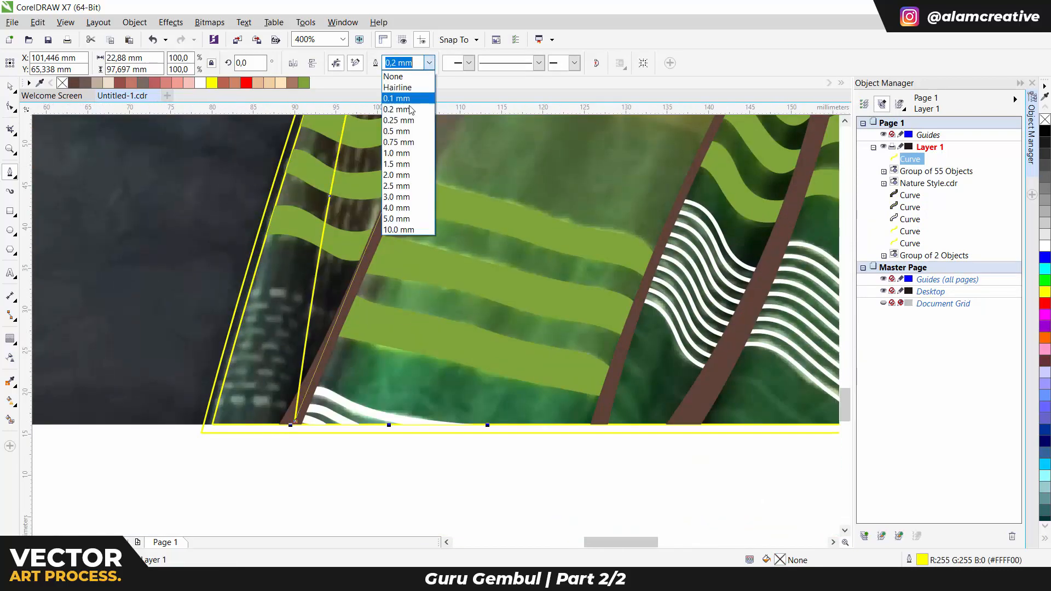
pyautogui.click(402, 132)
pyautogui.click(538, 63)
pyautogui.click(509, 137)
# Duplicate the dashed curve evenly across the narrow fold section and combine the nine dashed lines into one curve
pyautogui.scroll(-2, 393, 181)
pyautogui.press('space')
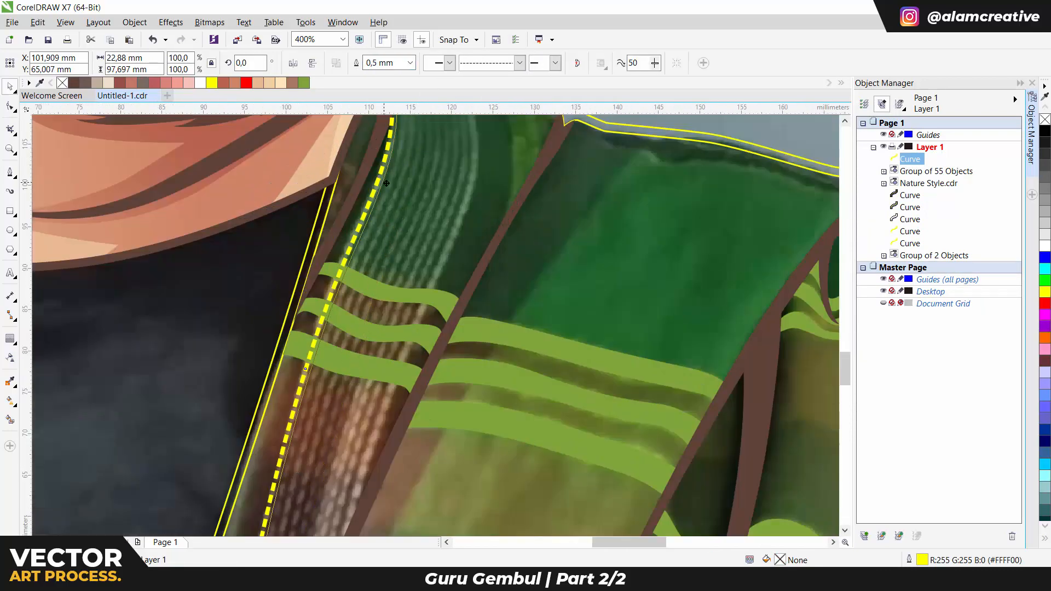
pyautogui.hotkey('ctrl', 'd')
pyautogui.hotkey('ctrl', 'd')
pyautogui.hotkey('ctrl', 'd')
pyautogui.hotkey('ctrl', 'd')
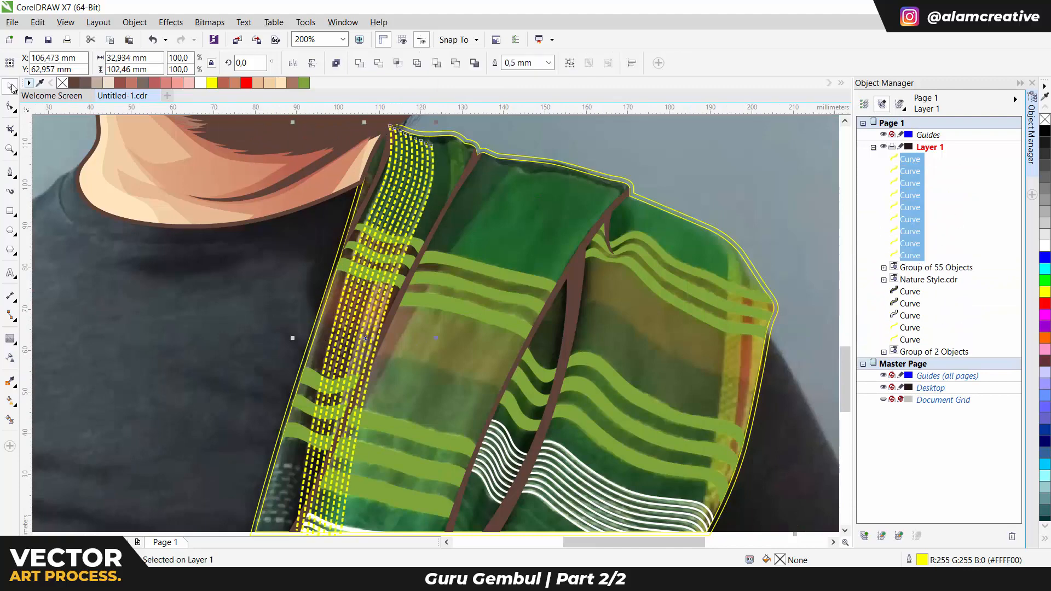
pyautogui.hotkey('ctrl', 'l')
# Trim the dashed lines where they cross the fold near the bottom and convert their outline to a filled object
pyautogui.moveTo(436, 340); pyautogui.dragTo(436, 328)
pyautogui.scroll(-3, 436, 329)
pyautogui.scroll(1, 306, 372)
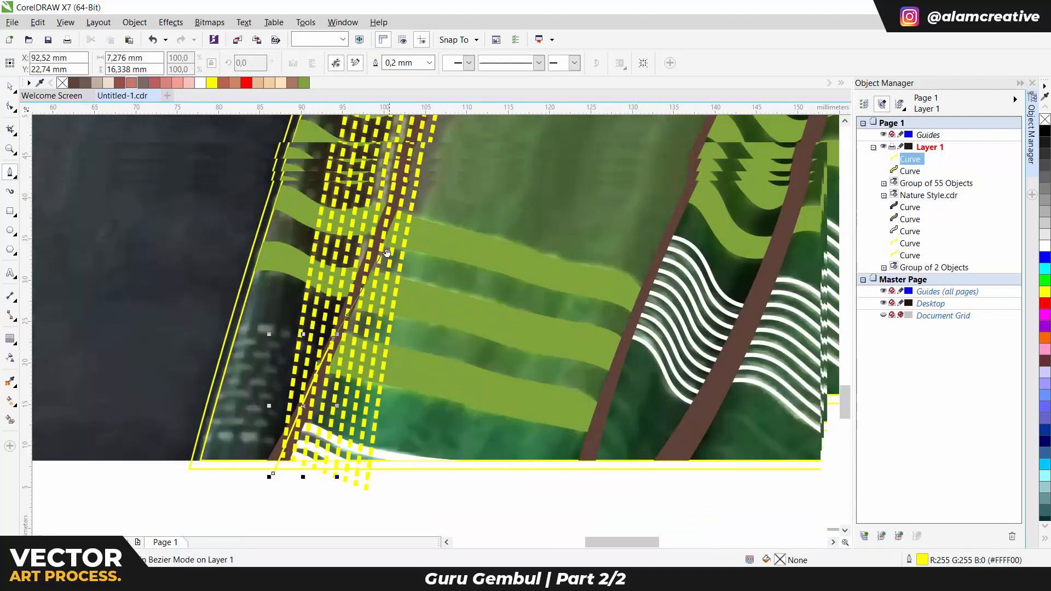
pyautogui.scroll(-2, 429, 317)
pyautogui.hotkey('ctrl', 'pagedown')
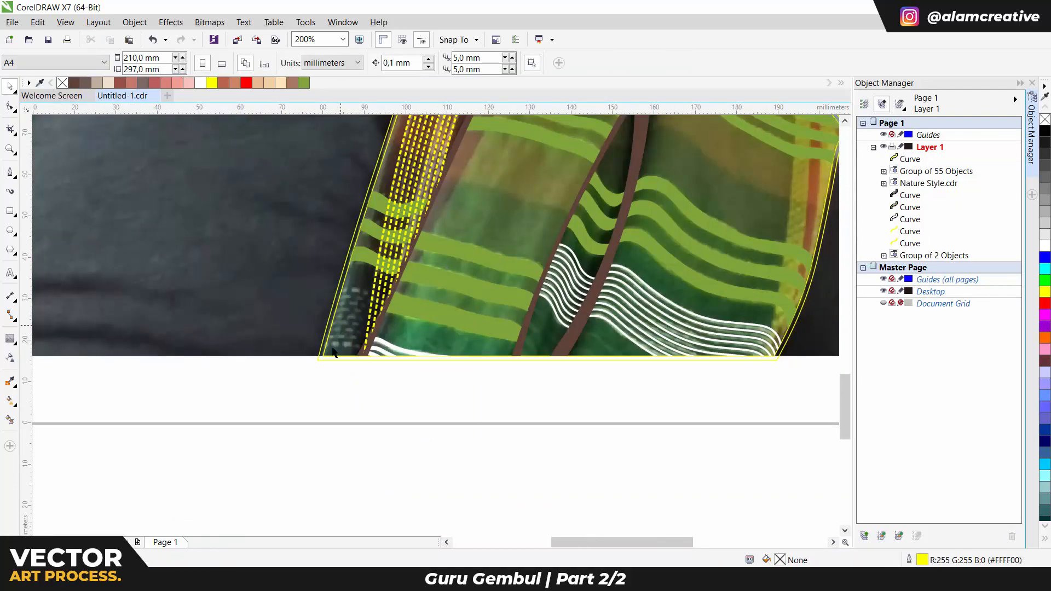
pyautogui.scroll(-1, 460, 233)
pyautogui.scroll(1, 432, 159)
pyautogui.click(109, 86)
pyautogui.scroll(1, 410, 190)
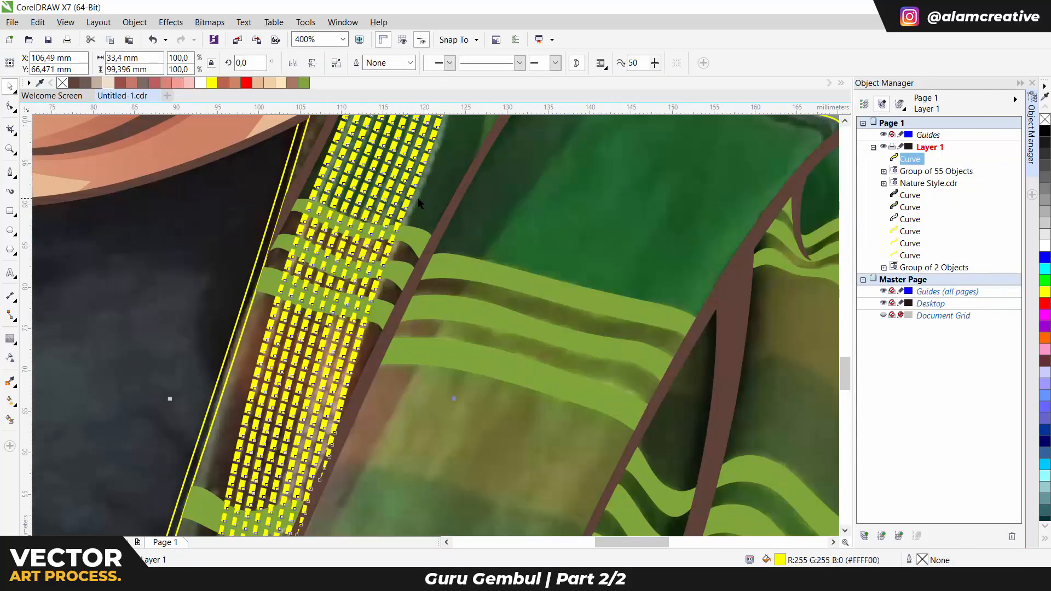
# Fill the dashed lines and the thin white lines with cream R236 G225 B203, without an outline
pyautogui.hotkey('ctrl', 'pageup')
pyautogui.rightClick(62, 84)
pyautogui.scroll(-1, 409, 201)
pyautogui.scroll(1, 491, 414)
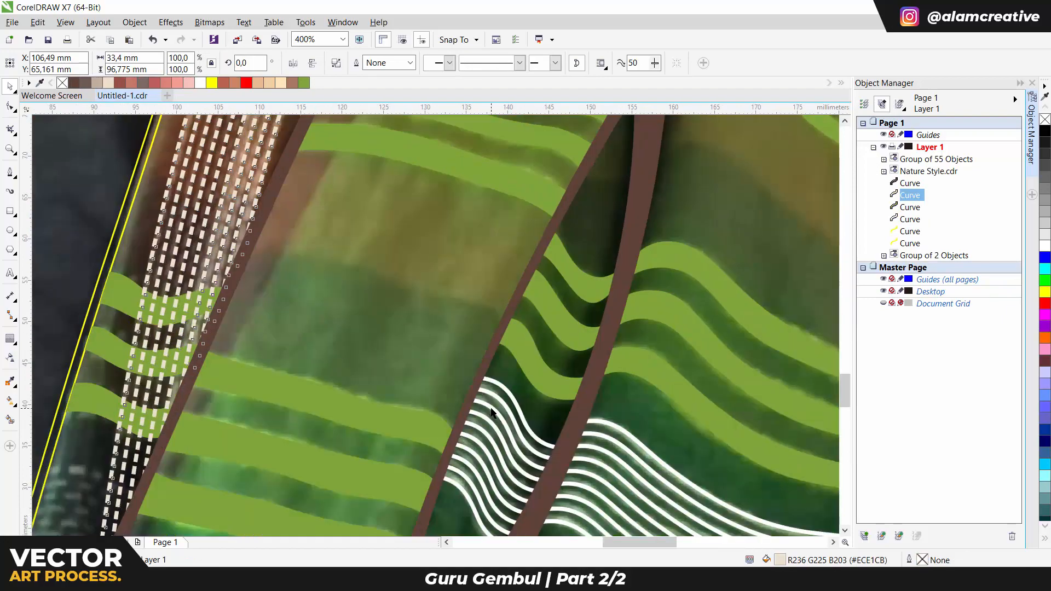
pyautogui.scroll(-2, 499, 326)
pyautogui.scroll(2, 345, 422)
pyautogui.scroll(-1, 619, 348)
pyautogui.hotkey('ctrl', 'z')
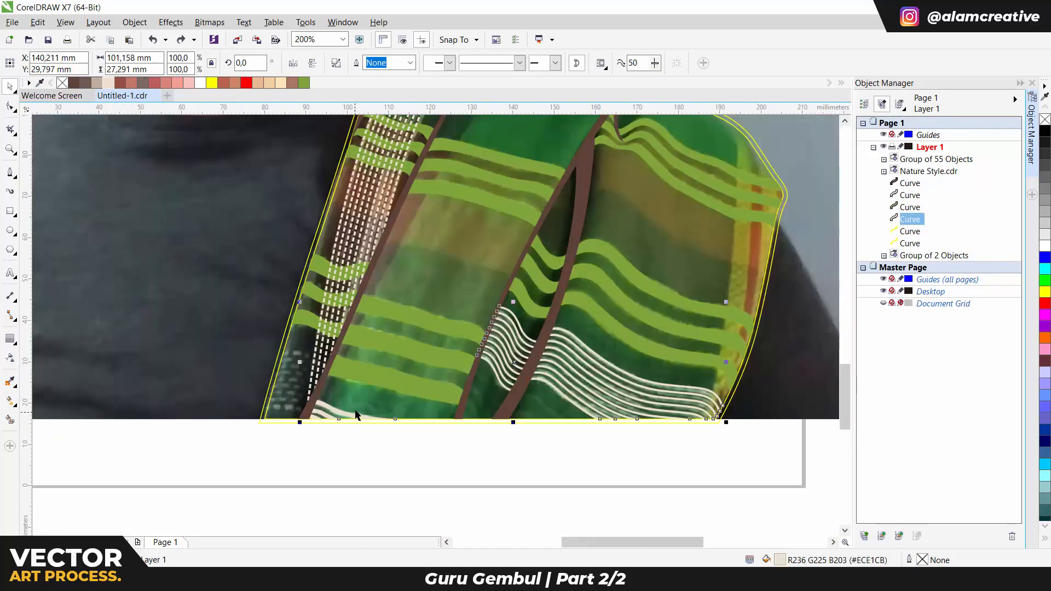
# Trace the yellow stripes along the scarf's outer edge, cut them to the scarf shape and fill them with gold sampled from the photo
pyautogui.click(611, 181)
pyautogui.click(613, 343)
pyautogui.moveTo(564, 534); pyautogui.dragTo(581, 531)
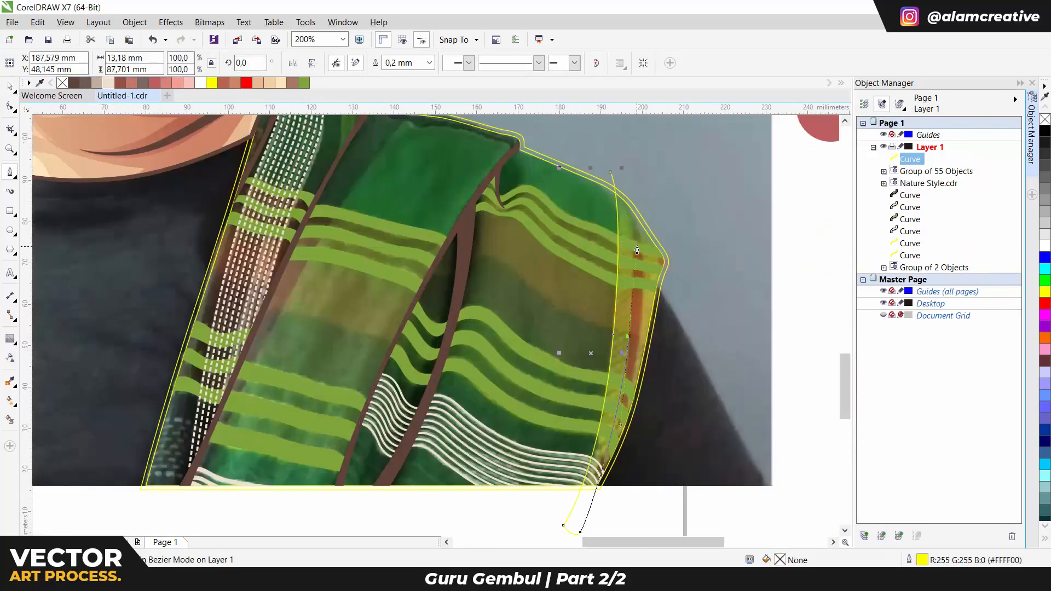
pyautogui.press('space')
pyautogui.press('Delete')
pyautogui.click(619, 329)
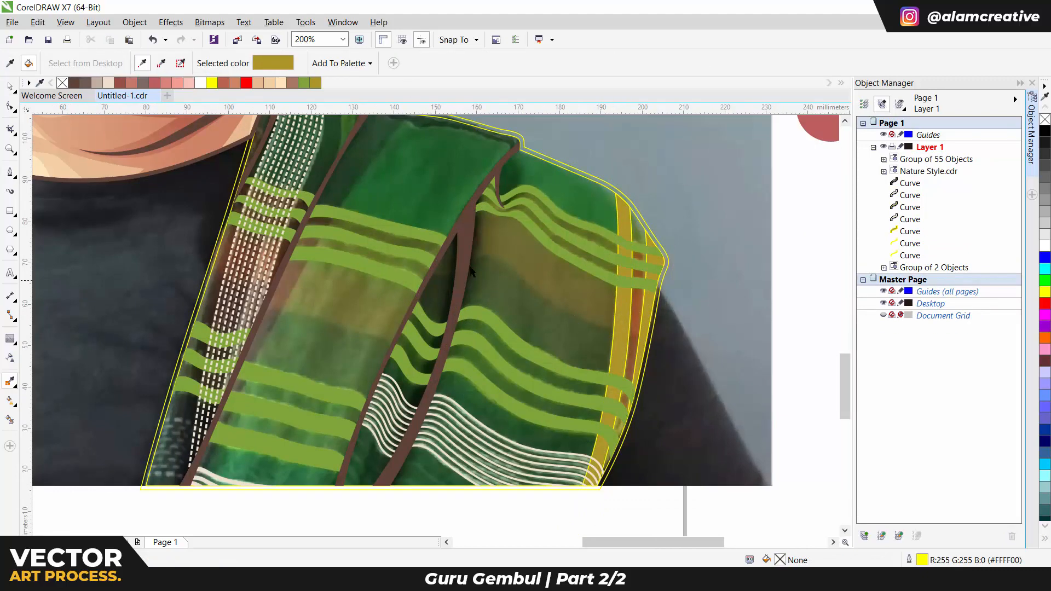
# Trace the brown band across the outer section as a closed curve, following the folds and overshooting the scarf's edge
pyautogui.scroll(1, 437, 263)
pyautogui.moveTo(420, 280); pyautogui.dragTo(442, 288)
pyautogui.moveTo(512, 249); pyautogui.dragTo(539, 242)
pyautogui.moveTo(659, 342); pyautogui.dragTo(705, 385)
pyautogui.scroll(-1, 622, 322)
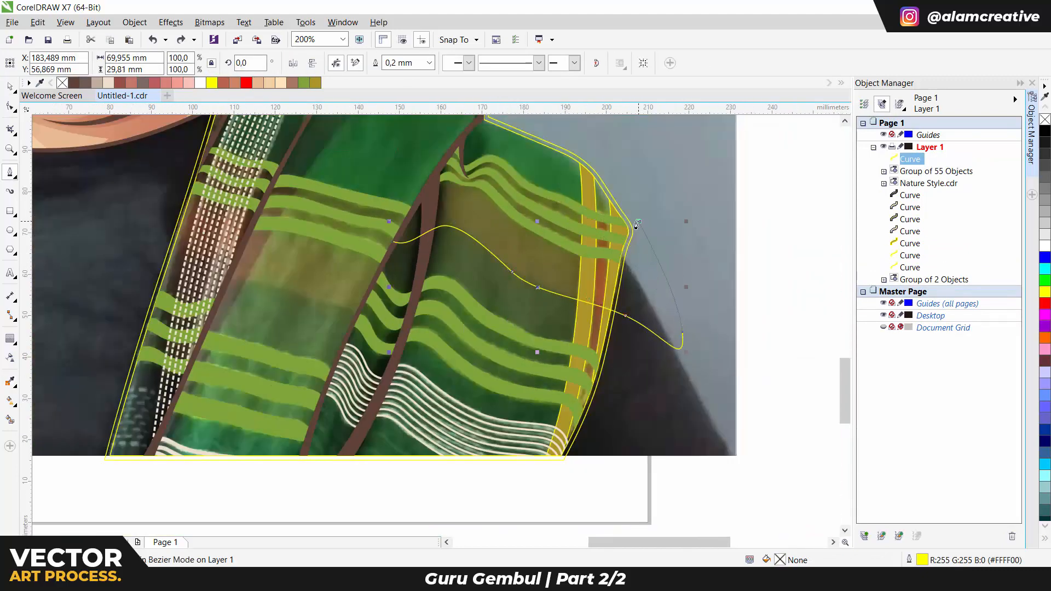
pyautogui.click(639, 222)
pyautogui.scroll(1, 516, 183)
pyautogui.moveTo(624, 227); pyautogui.dragTo(558, 193)
pyautogui.moveTo(522, 177); pyautogui.dragTo(452, 140)
pyautogui.click(409, 152)
pyautogui.click(429, 182)
pyautogui.hotkey('ctrl', 'z')
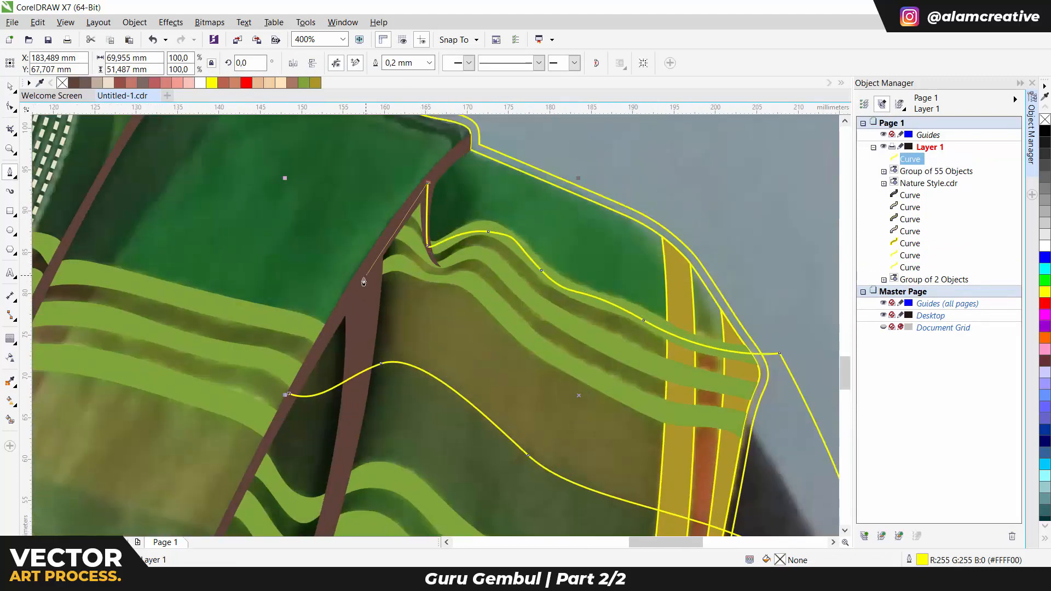
pyautogui.click(290, 394)
# Trace the brown band across the wide middle section as a closed curve between the two folds
pyautogui.scroll(-1, 436, 351)
pyautogui.scroll(1, 219, 400)
pyautogui.click(499, 458)
pyautogui.moveTo(288, 395); pyautogui.dragTo(219, 384)
pyautogui.hotkey('ctrl', 'z')
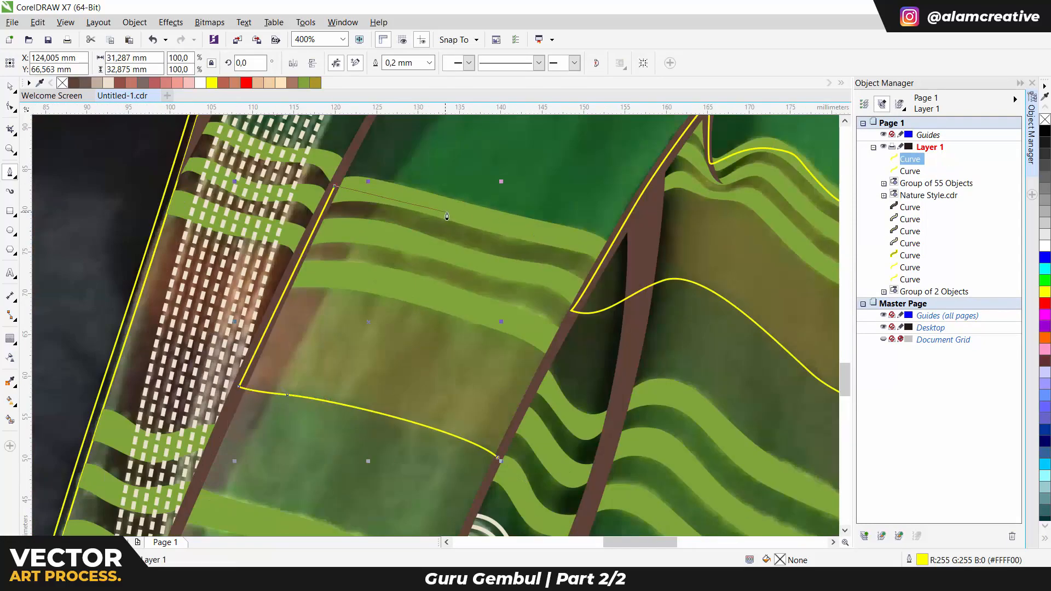
pyautogui.click(498, 459)
pyautogui.scroll(-1, 581, 170)
# Trace the brown band across the narrow inner section as a closed curve extending past the scarf's edge
pyautogui.click(332, 343)
pyautogui.scroll(1, 507, 221)
pyautogui.click(423, 291)
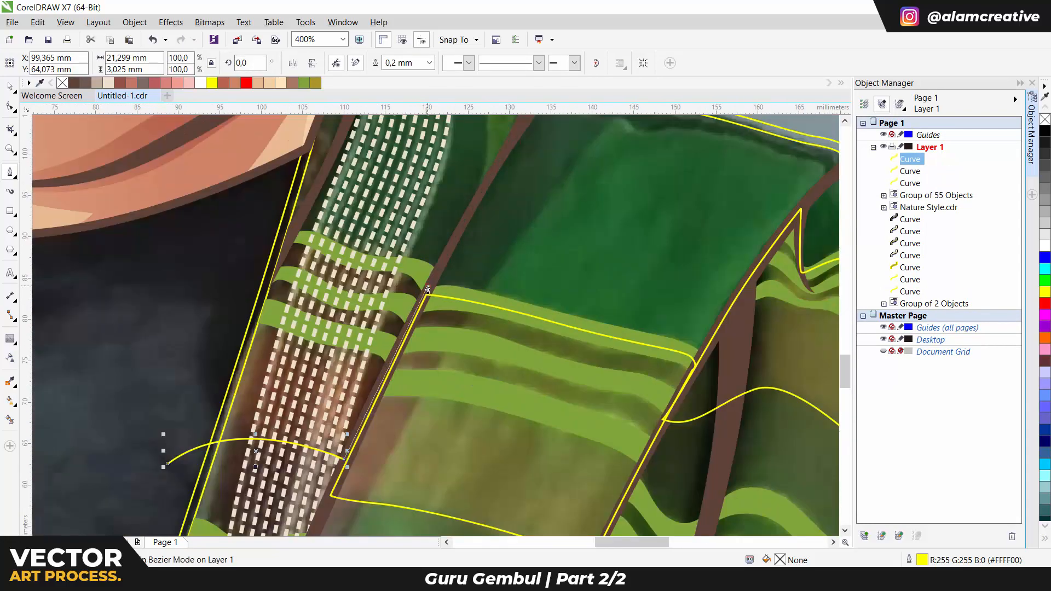
pyautogui.click(206, 227)
pyautogui.scroll(-1, 218, 243)
pyautogui.moveTo(150, 330); pyautogui.dragTo(136, 387)
pyautogui.click(190, 356)
# Combine the three bands, intersect them with the scarf, fill them with olive brown sampled from the photo and remove the outline
pyautogui.keyDown('shift'); pyautogui.click(342, 381); pyautogui.keyUp('shift')
pyautogui.keyDown('shift'); pyautogui.click(610, 389); pyautogui.keyUp('shift')
pyautogui.hotkey('ctrl', 'l')
pyautogui.keyDown('shift'); pyautogui.click(482, 184); pyautogui.keyUp('shift')
pyautogui.click(401, 64)
pyautogui.click(528, 303)
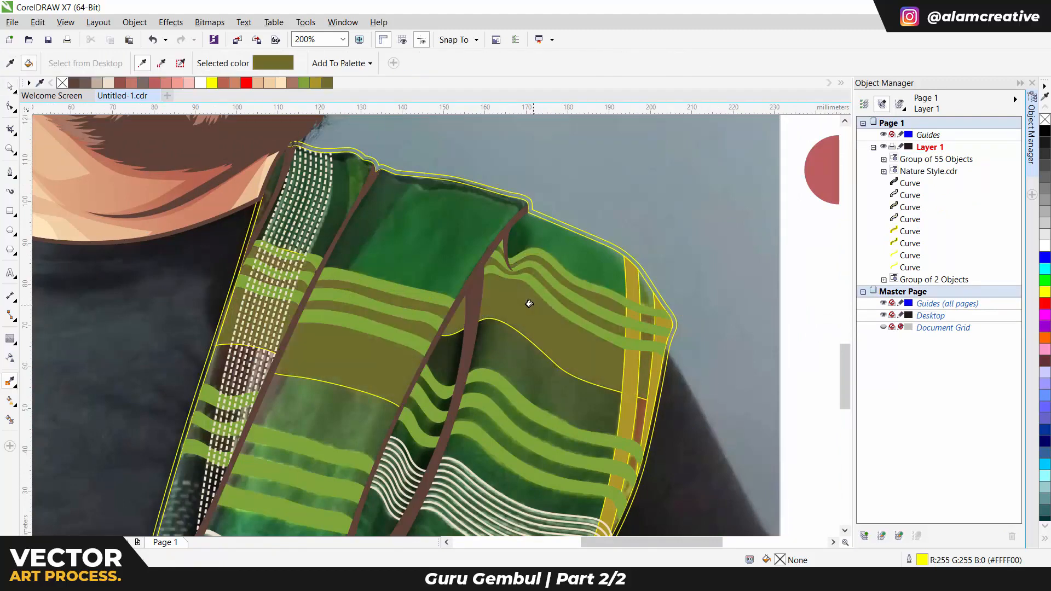
pyautogui.hotkey('ctrl', 'z')
pyautogui.rightClick(1045, 121)
# Start a shadow shape on the middle section, tracing up its shaded side, across the top and down along the fold
pyautogui.scroll(-1, 392, 305)
pyautogui.moveTo(295, 454); pyautogui.dragTo(289, 430)
pyautogui.moveTo(355, 313); pyautogui.dragTo(383, 267)
pyautogui.scroll(1, 406, 241)
pyautogui.click(402, 250)
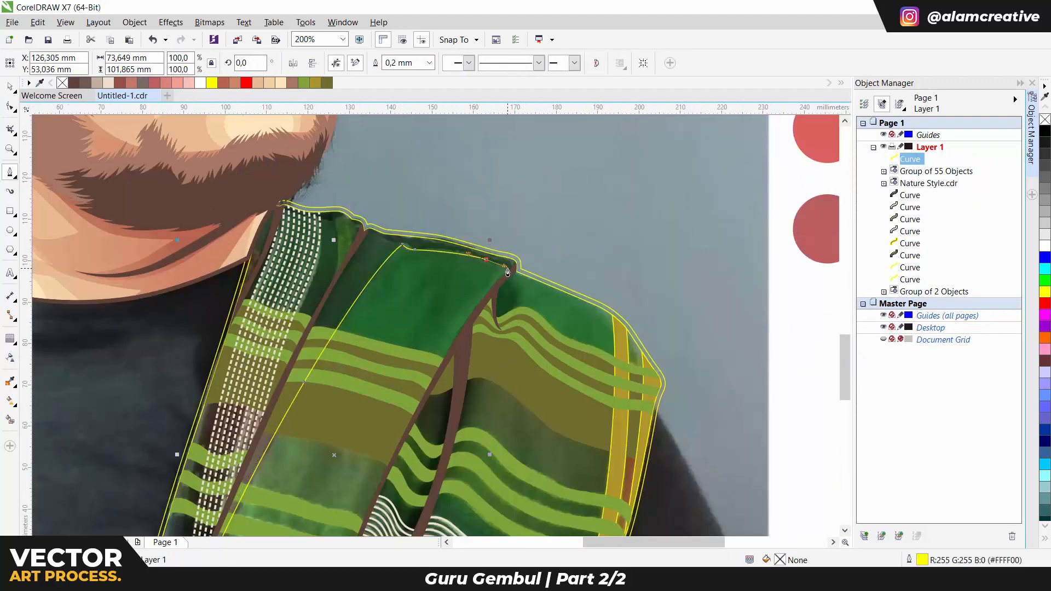
pyautogui.click(506, 274)
pyautogui.moveTo(405, 399); pyautogui.dragTo(362, 500)
# Continue the shadow shape below the photo, over the outer folds and around the scarf's outside, and close it at its start
pyautogui.scroll(-1, 394, 334)
pyautogui.scroll(1, 381, 458)
pyautogui.moveTo(356, 446); pyautogui.dragTo(360, 462)
pyautogui.click(444, 484)
pyautogui.click(438, 431)
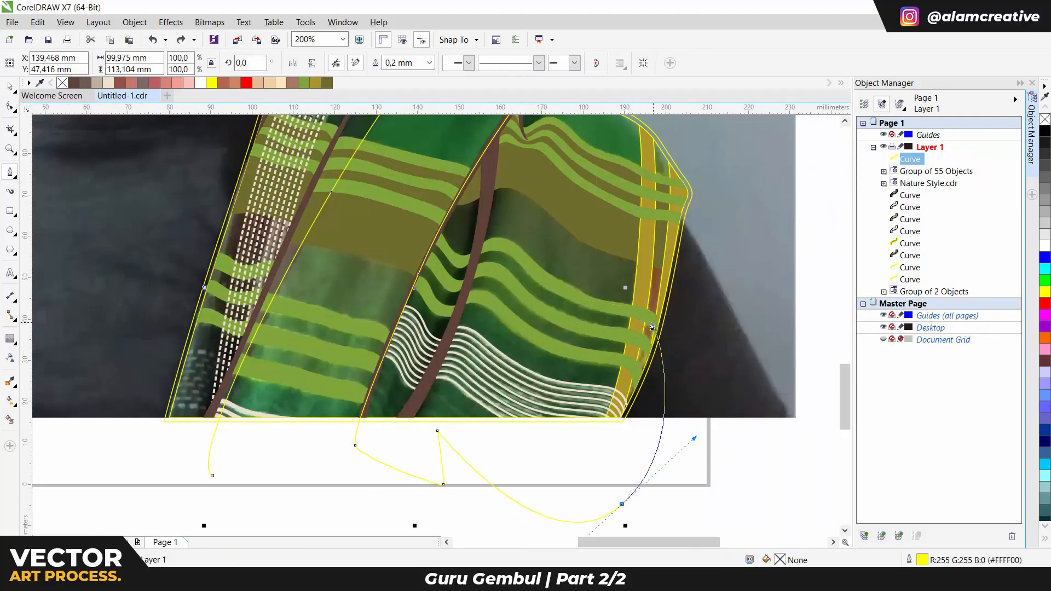
pyautogui.click(480, 250)
pyautogui.scroll(-1, 488, 285)
pyautogui.scroll(1, 491, 143)
pyautogui.moveTo(523, 259); pyautogui.dragTo(538, 223)
pyautogui.moveTo(543, 212); pyautogui.dragTo(549, 196)
pyautogui.scroll(-1, 438, 167)
pyautogui.scroll(1, 374, 143)
pyautogui.moveTo(500, 173); pyautogui.dragTo(405, 152)
pyautogui.scroll(-1, 406, 164)
pyautogui.scroll(1, 307, 373)
pyautogui.click(376, 444)
pyautogui.scroll(-1, 378, 438)
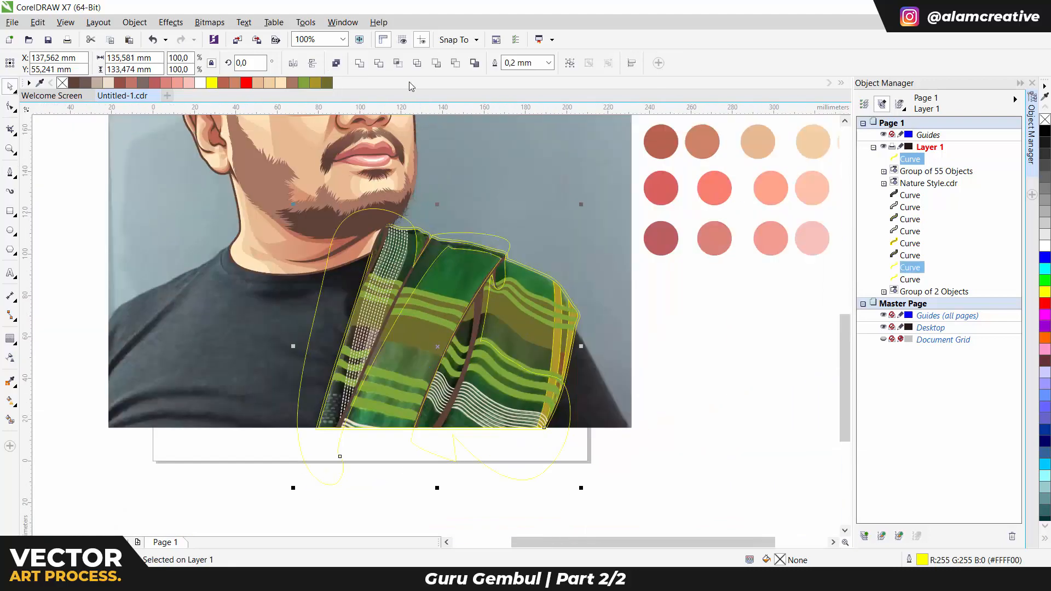
# Intersect the shadow shape with the scarf, delete the leftover and fill the scarf areas with dark green R30 G92 B41 sampled from the photo
pyautogui.click(404, 63)
pyautogui.click(486, 235)
pyautogui.press('Delete')
pyautogui.press('i')
pyautogui.click(474, 271)
pyautogui.click(467, 270)
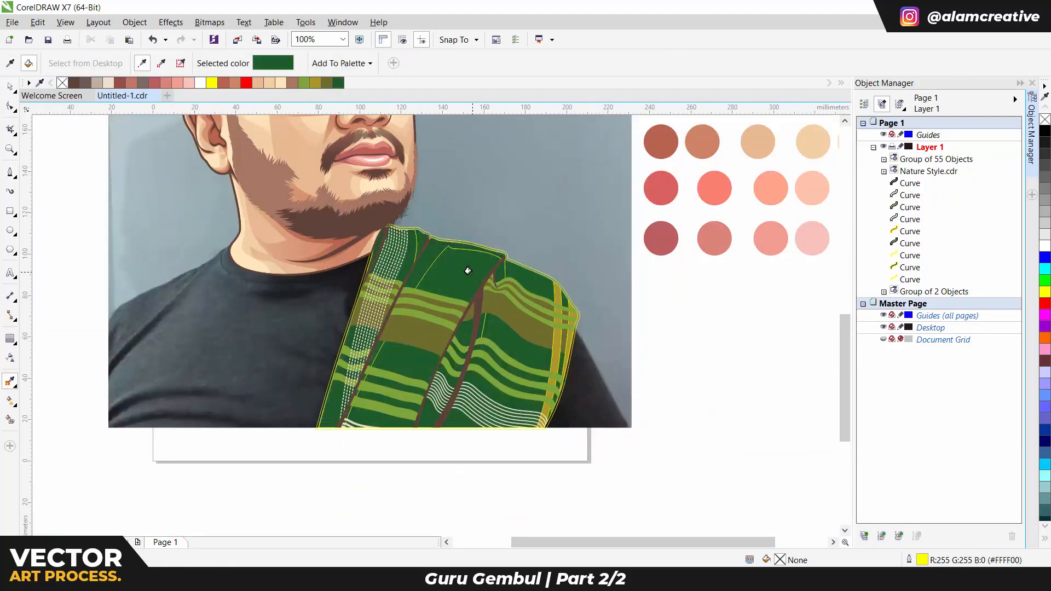
# Set the fill of the scarf's base shape to R91 G125 B55
pyautogui.press('space')
pyautogui.click(467, 271)
pyautogui.doubleClick(809, 561)
pyautogui.click(636, 285)
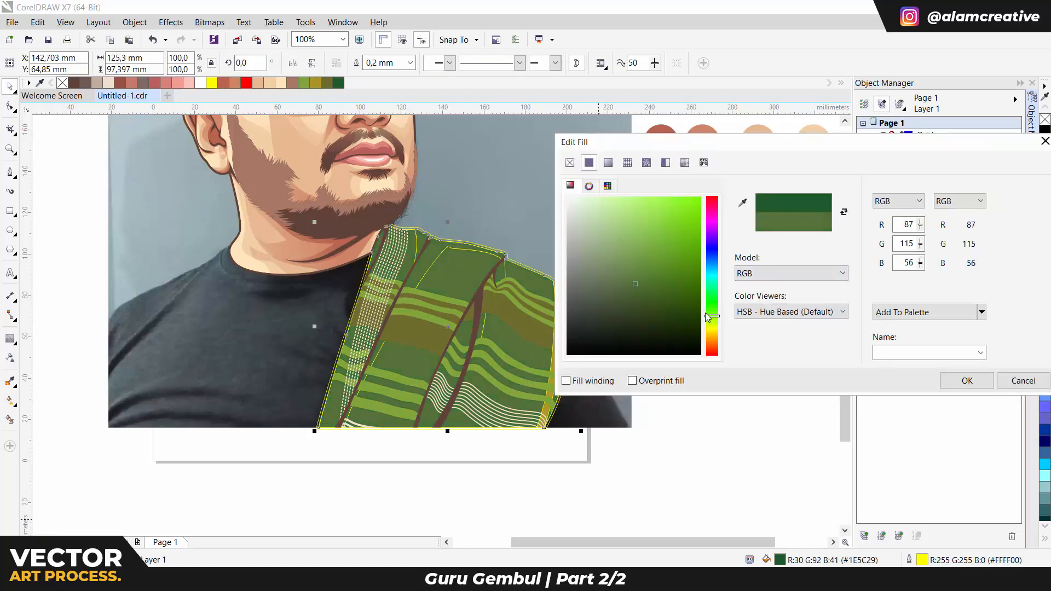
pyautogui.press('Return')
# Change the shadow area's fill to a slightly darker green than the scarf's base
pyautogui.doubleClick(782, 559)
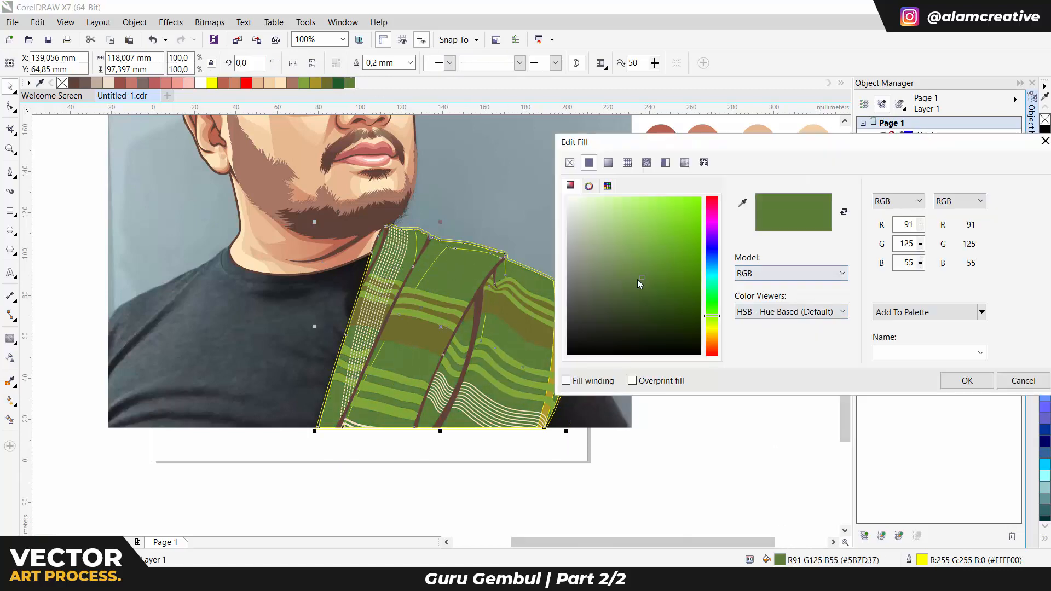
pyautogui.click(627, 298)
pyautogui.press('Return')
# Draw a circle about 4 mm in diameter in the narrow gap between the folds, below the brown band
pyautogui.scroll(1, 477, 406)
pyautogui.press('F7')
pyautogui.scroll(1, 432, 244)
pyautogui.moveTo(455, 260); pyautogui.dragTo(488, 292)
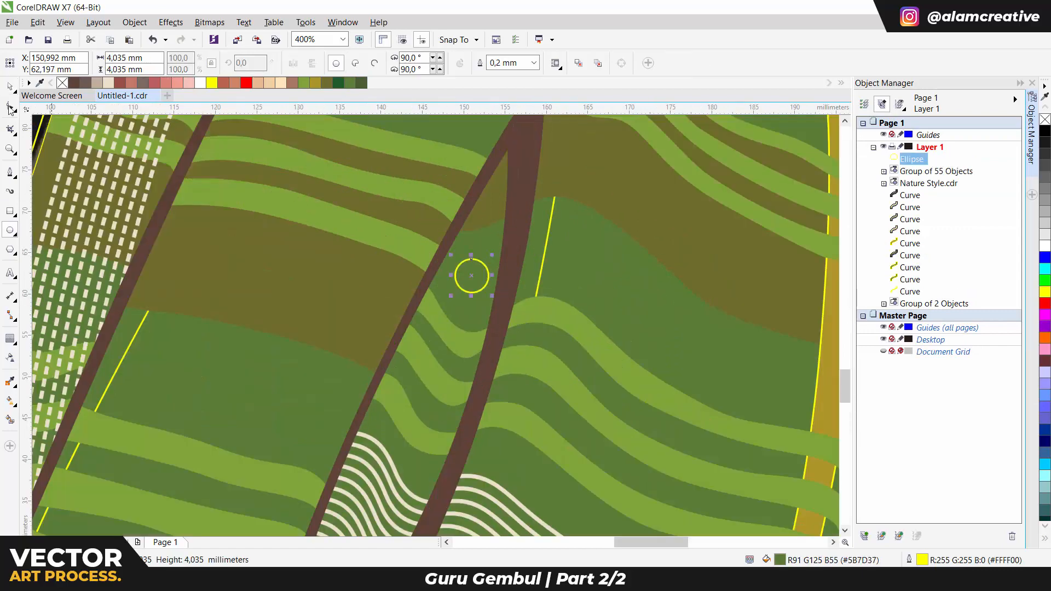
# Delete the small circle between the folds and set the scarf's shadow area to R92 G95 B56
pyautogui.click(9, 382)
pyautogui.click(471, 276)
pyautogui.click(488, 254)
pyautogui.press('Delete')
pyautogui.click(487, 245)
pyautogui.scroll(-1, 526, 283)
pyautogui.scroll(1, 519, 227)
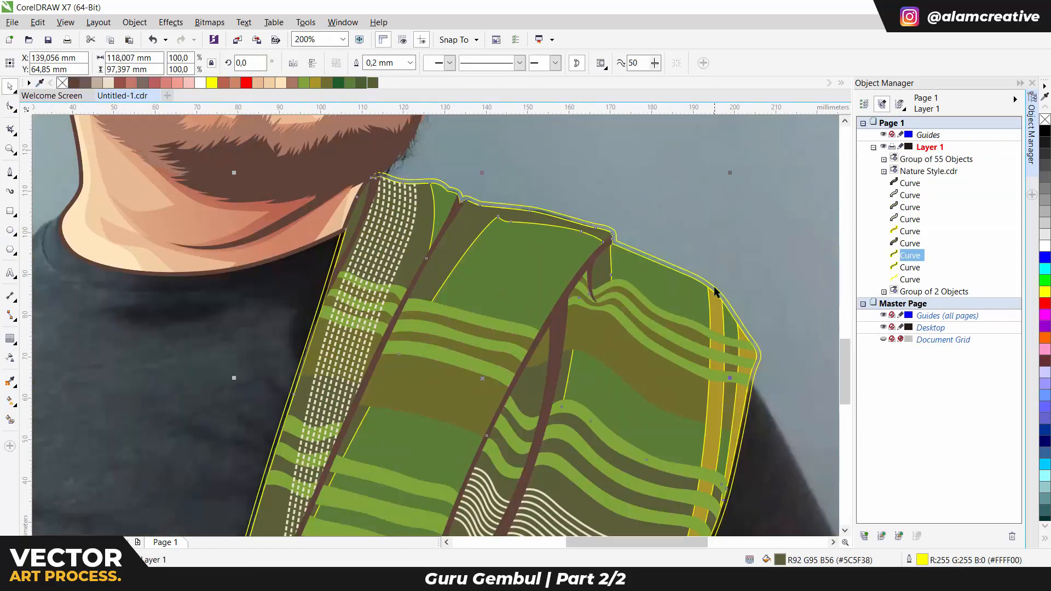
# Bring the reference photo to the front and trace the shadow's edges along the scarf's dashed strip and the fold line beside it
pyautogui.click(716, 290)
pyautogui.scroll(-1, 482, 275)
pyautogui.click(329, 296)
pyautogui.hotkey('shift', 'pageup')
pyautogui.click(10, 172)
pyautogui.scroll(1, 394, 298)
pyautogui.moveTo(361, 363); pyautogui.dragTo(383, 295)
pyautogui.click(419, 254)
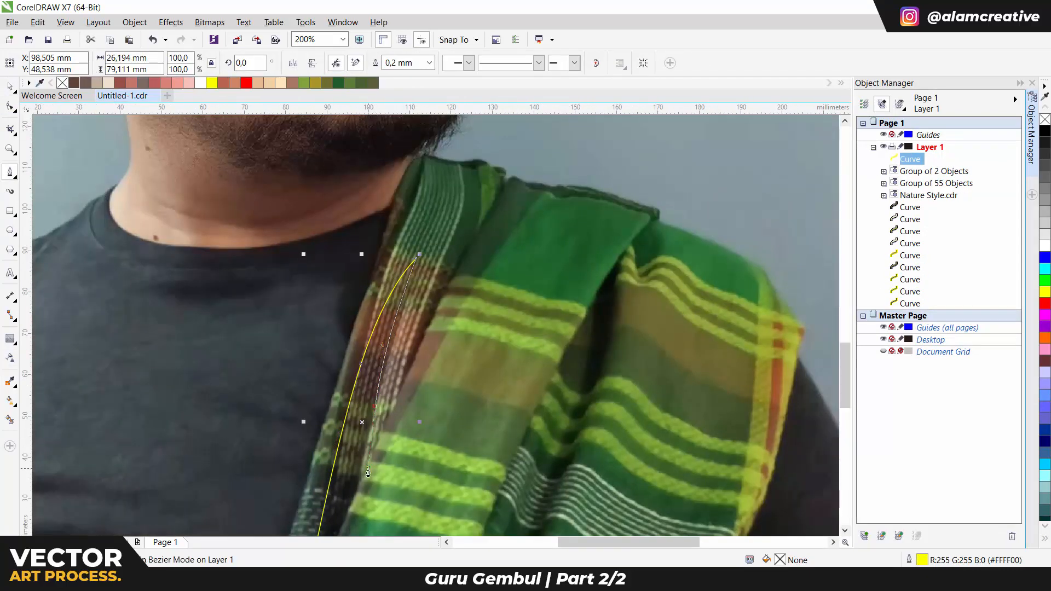
pyautogui.moveTo(483, 224); pyautogui.dragTo(367, 473)
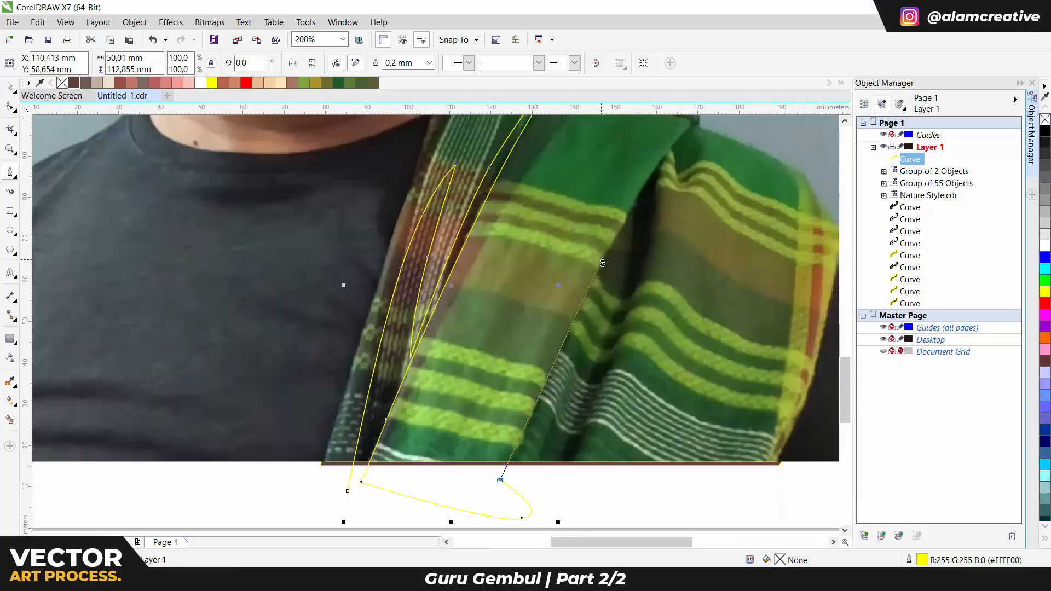
# Continue the shadow outline below the hem and up around the dark central fold, closing the shape
pyautogui.scroll(-1, 562, 422)
pyautogui.moveTo(449, 489); pyautogui.dragTo(395, 460)
pyautogui.click(455, 457)
pyautogui.scroll(1, 631, 269)
# Trace closed shadow shapes for the small fold at the shoulder and the scarf's end beside the neck
pyautogui.moveTo(628, 272); pyautogui.dragTo(639, 309)
pyautogui.moveTo(607, 337); pyautogui.dragTo(605, 306)
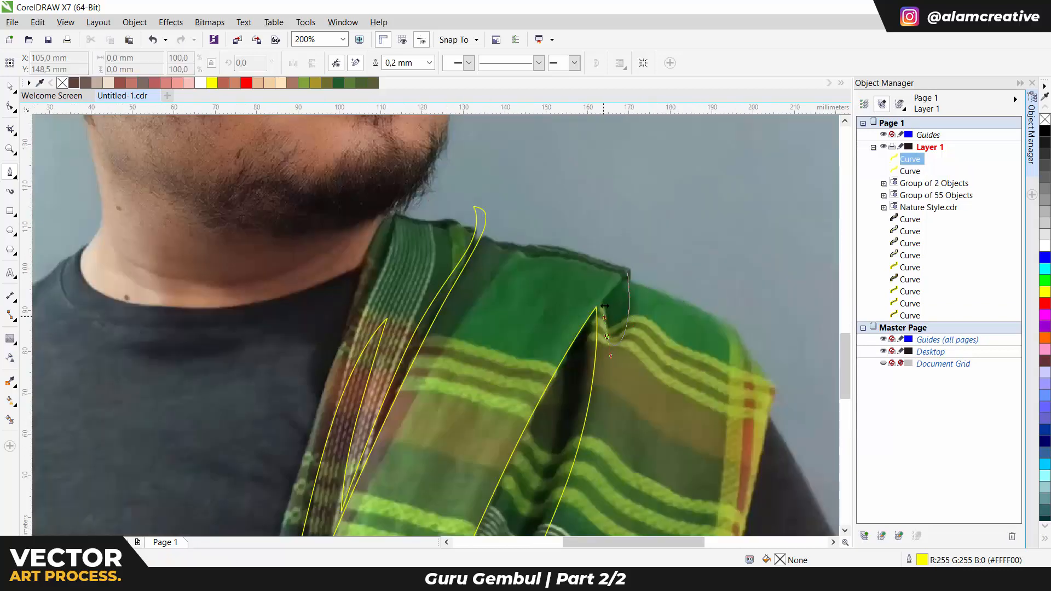
pyautogui.click(628, 275)
pyautogui.click(508, 149)
pyautogui.moveTo(445, 143); pyautogui.dragTo(441, 156)
pyautogui.click(413, 251)
pyautogui.click(508, 149)
pyautogui.press('space')
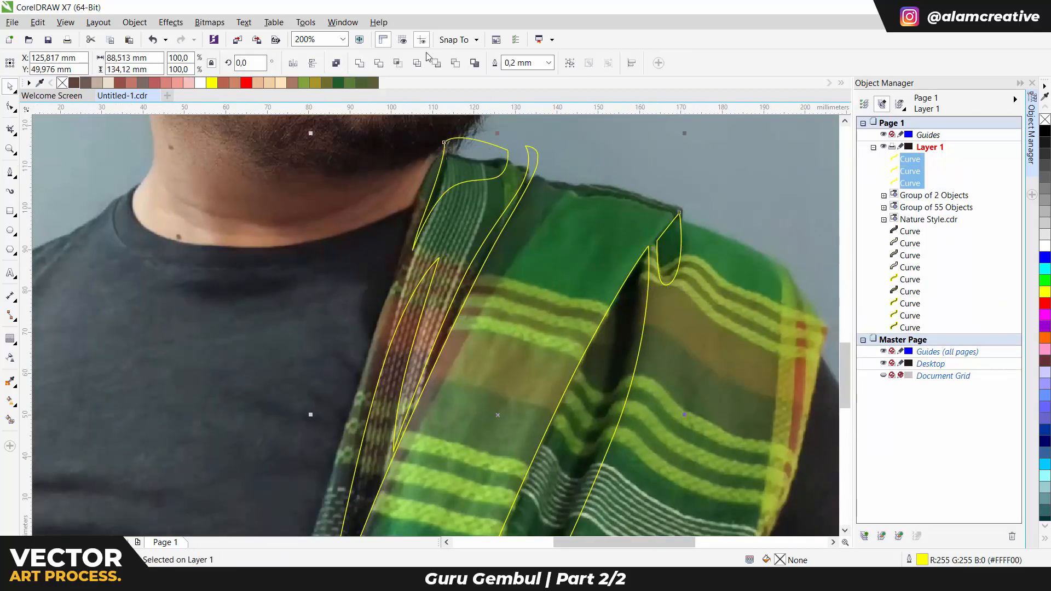
# Combine the three shadow curves, send the photo to the back and intersect the shadows with the scarf's outline
pyautogui.hotkey('ctrl', 'l')
pyautogui.click(795, 201)
pyautogui.hotkey('shift', 'pagedown')
pyautogui.click(681, 241)
pyautogui.keyDown('shift'); pyautogui.click(715, 254); pyautogui.keyUp('shift')
pyautogui.click(453, 63)
# Fill the intersected shadow with brown R94 G65 B57 and move it up through the scarf's stacking order
pyautogui.click(74, 83)
pyautogui.hotkey('ctrl', 'pageup')
pyautogui.hotkey('ctrl', 'pageup')
pyautogui.hotkey('ctrl', 'pageup')
pyautogui.hotkey('ctrl', 'pageup')
pyautogui.hotkey('ctrl', 'pageup')
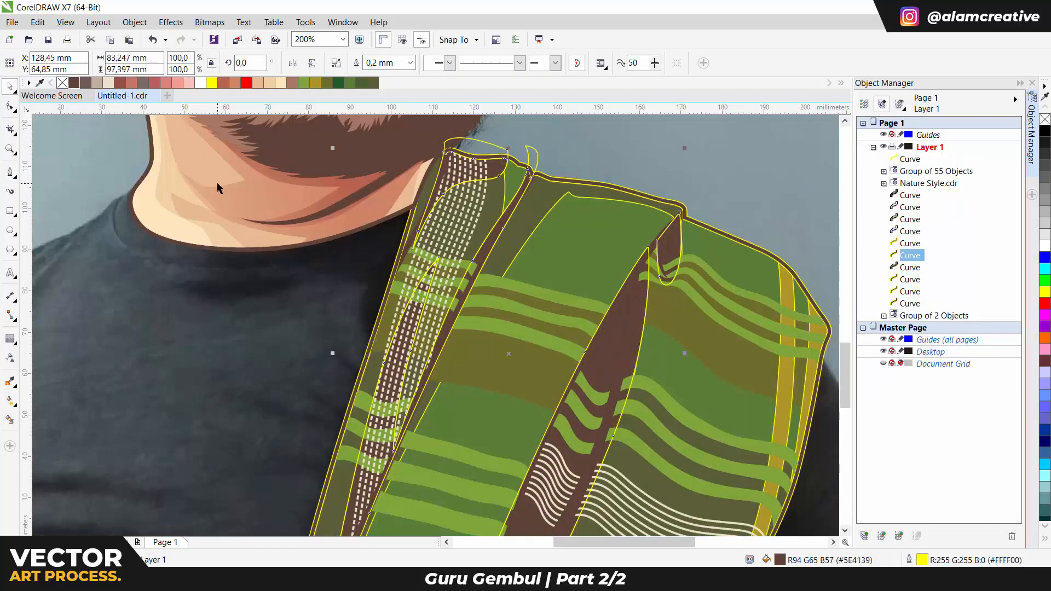
# Apply uniform transparency to the brown fold shadow, move it up one level and delete the leftover shadow curve
pyautogui.press('t')
pyautogui.click(29, 63)
pyautogui.click(5, 83)
pyautogui.hotkey('ctrl', 'pageup')
pyautogui.click(537, 161)
pyautogui.press('Delete')
pyautogui.scroll(-1, 657, 244)
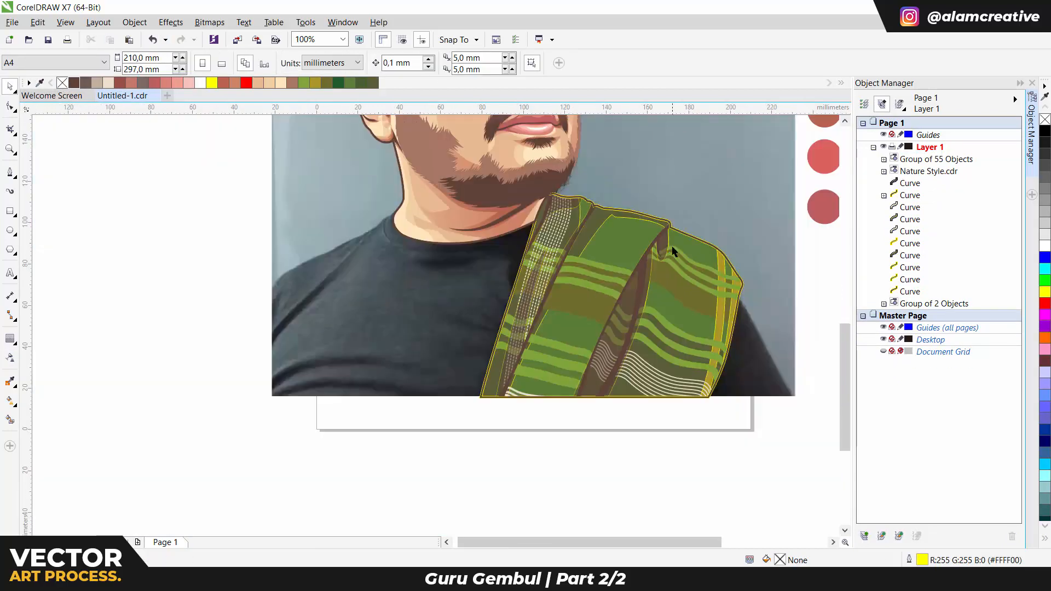
# Trace a highlight outline along the scarf's outer edge and back over the folds to below the hem
pyautogui.scroll(1, 521, 314)
pyautogui.click(521, 315)
pyautogui.scroll(-1, 565, 289)
pyautogui.click(608, 413)
pyautogui.click(10, 172)
pyautogui.click(700, 402)
pyautogui.scroll(2, 756, 278)
pyautogui.moveTo(745, 388); pyautogui.dragTo(759, 345)
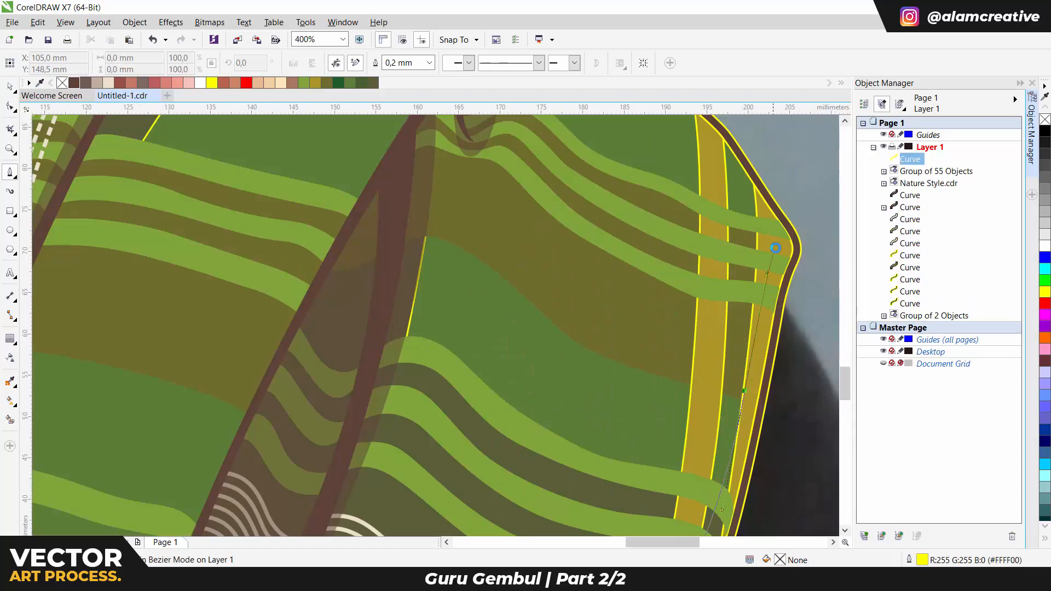
pyautogui.scroll(-1, 774, 309)
pyautogui.moveTo(735, 219); pyautogui.dragTo(718, 212)
pyautogui.scroll(-1, 479, 410)
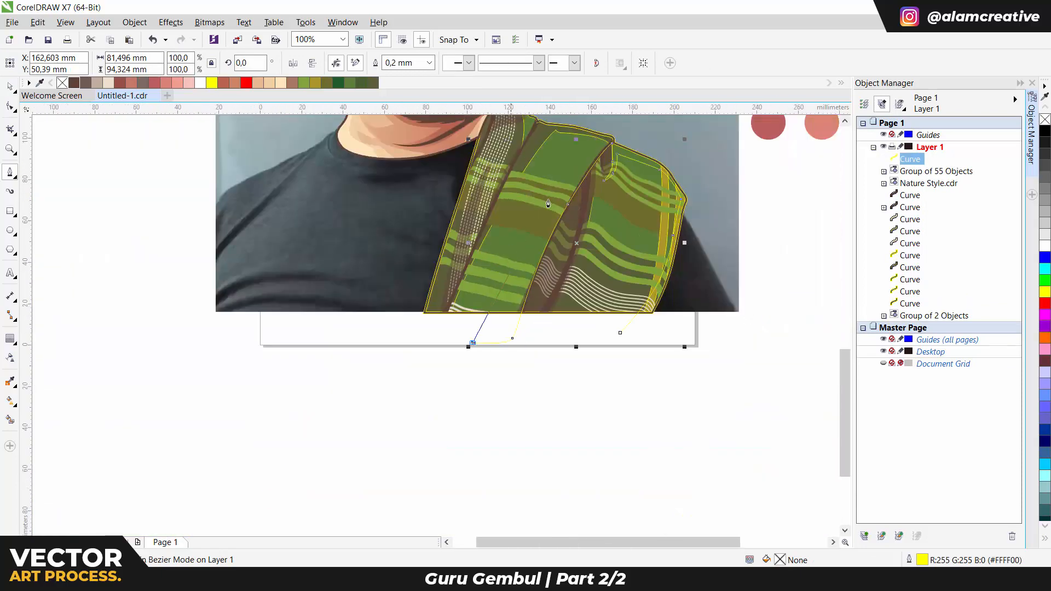
# Continue the highlight outline along the middle fold and shoulder, closing it outside the scarf at about 118 × 125 mm
pyautogui.scroll(1, 592, 155)
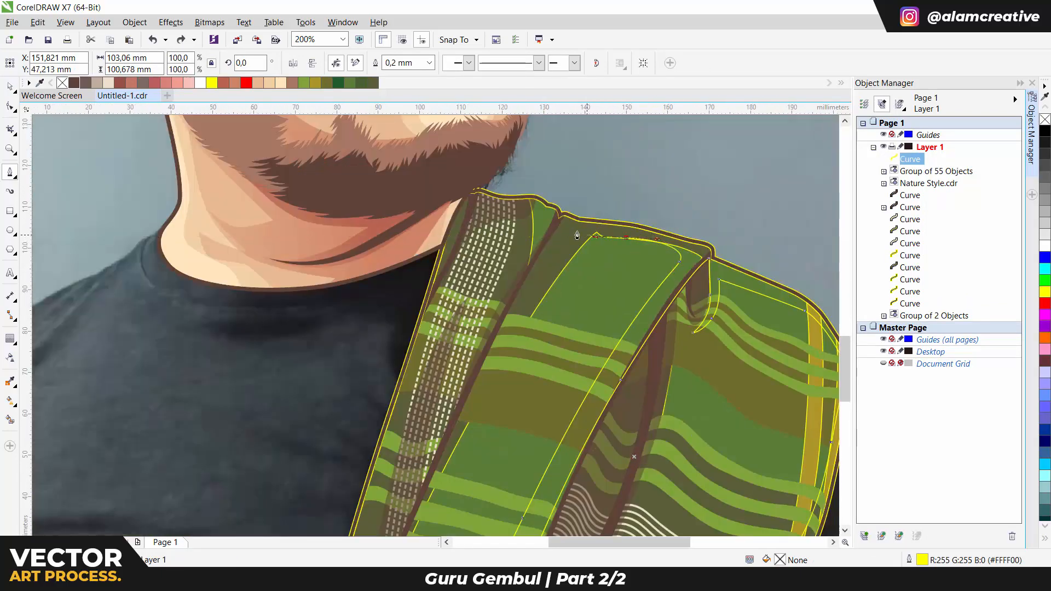
pyautogui.scroll(-1, 542, 165)
pyautogui.scroll(1, 673, 278)
pyautogui.moveTo(780, 249); pyautogui.dragTo(781, 303)
pyautogui.moveTo(694, 484); pyautogui.dragTo(655, 502)
pyautogui.click(592, 521)
pyautogui.scroll(-1, 558, 219)
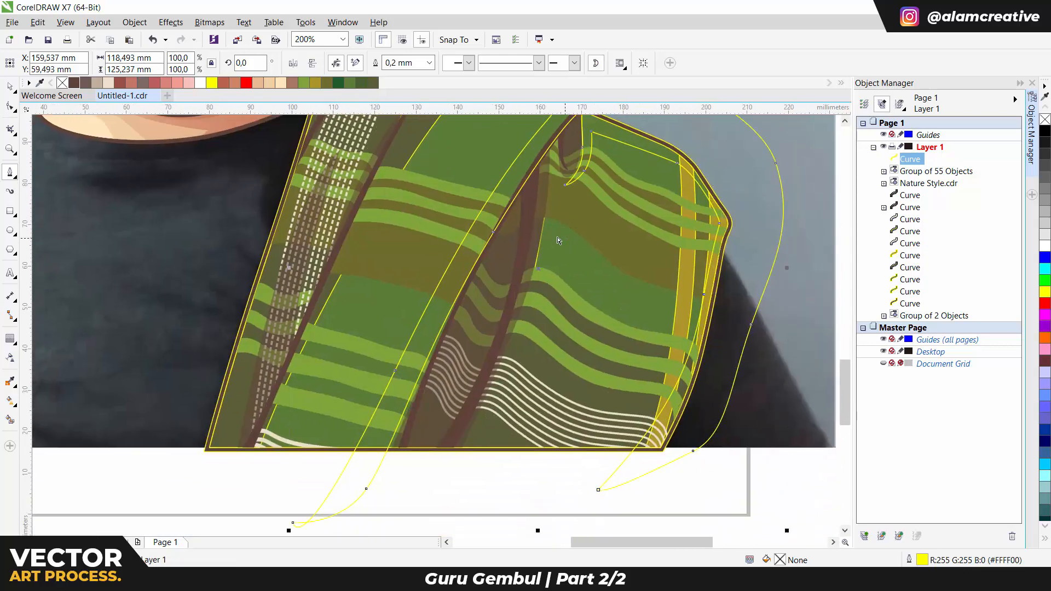
# Draw a narrow highlight shape beside the central fold and another along the scarf's inner edge next to the shirt
pyautogui.click(557, 202)
pyautogui.click(441, 492)
pyautogui.scroll(-1, 483, 312)
pyautogui.scroll(1, 353, 342)
pyautogui.moveTo(357, 455); pyautogui.dragTo(329, 441)
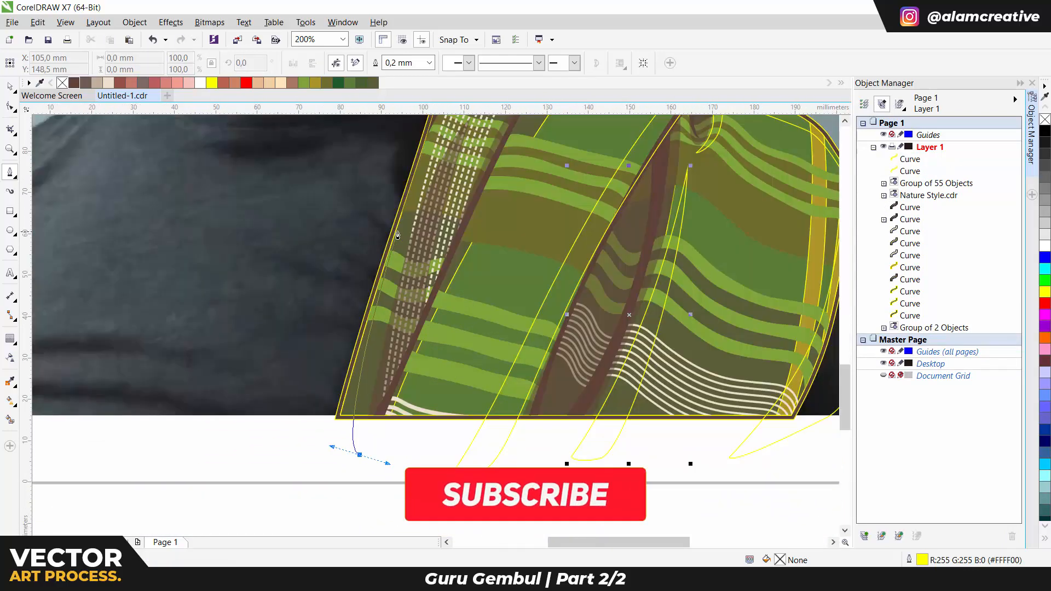
pyautogui.scroll(-1, 384, 306)
pyautogui.scroll(1, 391, 211)
pyautogui.click(438, 192)
pyautogui.scroll(-1, 333, 380)
pyautogui.moveTo(300, 377); pyautogui.dragTo(318, 412)
pyautogui.moveTo(374, 337); pyautogui.dragTo(373, 320)
# Combine the highlight curves, intersect them with the scarf's outline and delete the leftover highlight curve
pyautogui.press('space')
pyautogui.keyDown('shift'); pyautogui.click(910, 183); pyautogui.keyUp('shift')
pyautogui.hotkey('ctrl', 'l')
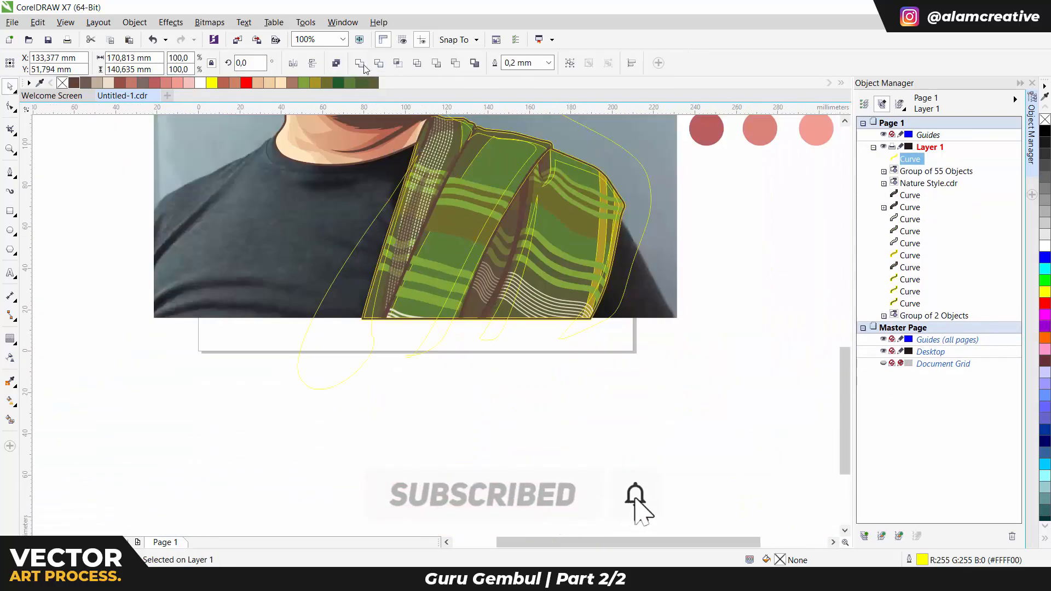
pyautogui.keyDown('shift'); pyautogui.click(569, 200); pyautogui.keyUp('shift')
pyautogui.click(438, 63)
pyautogui.press('Delete')
pyautogui.hotkey('ctrl', 'z')
pyautogui.click(649, 181)
pyautogui.press('Delete')
# Move the intersected highlight shape up through the scarf's stacking order
pyautogui.click(519, 178)
pyautogui.hotkey('ctrl', 'pageup')
pyautogui.hotkey('ctrl', 'pageup')
pyautogui.hotkey('ctrl', 'pageup')
pyautogui.hotkey('ctrl', 'pageup')
pyautogui.hotkey('ctrl', 'pageup')
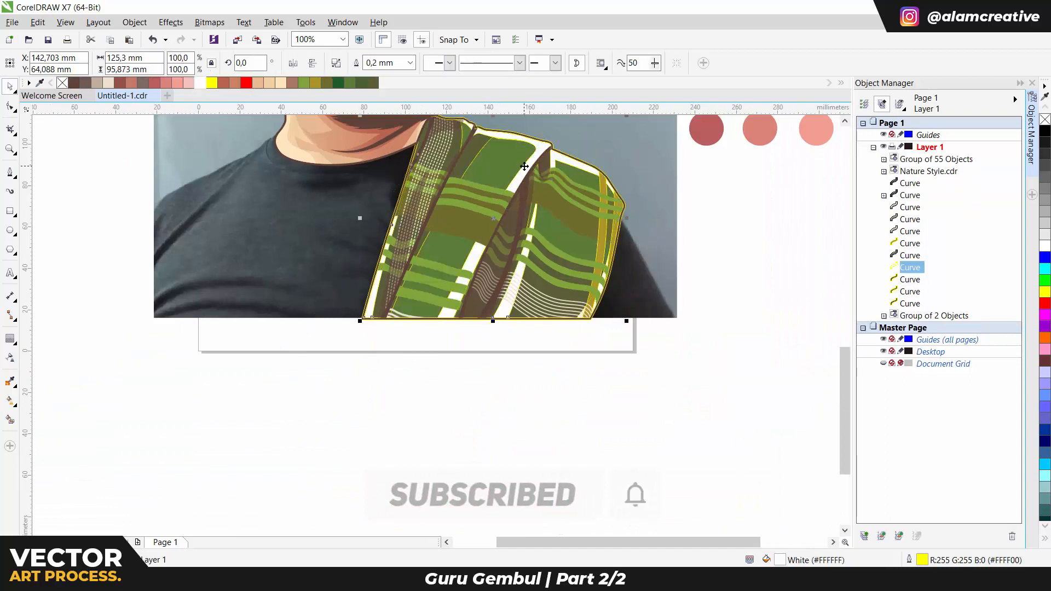
# Give the scarf's highlight shape uniform transparency and a light green fill of R194 G209 B119, adjusting the transparency amount
pyautogui.click(10, 358)
pyautogui.click(28, 64)
pyautogui.click(316, 83)
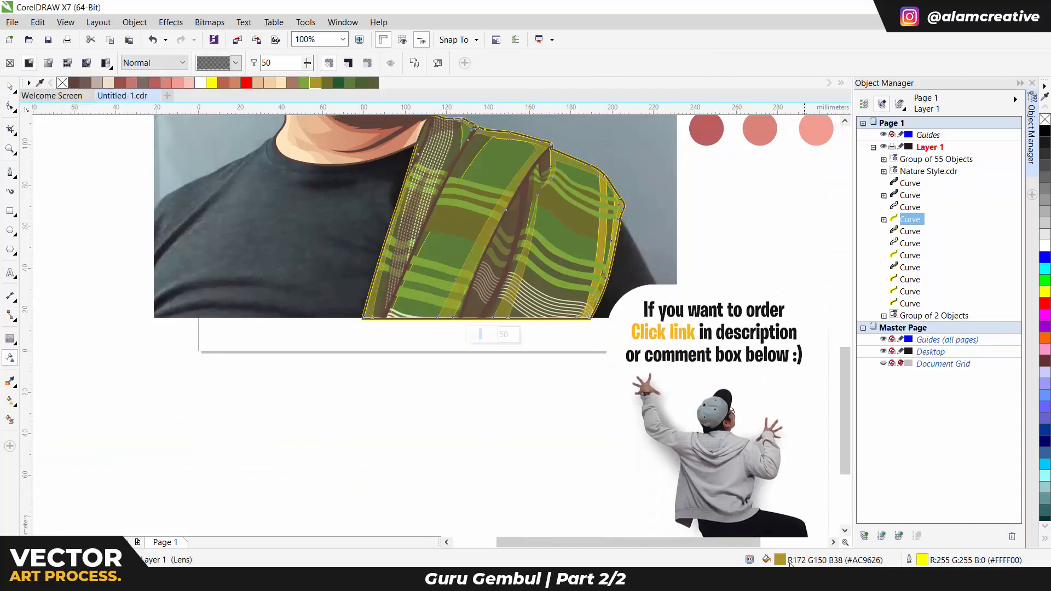
pyautogui.doubleClick(780, 560)
pyautogui.click(647, 223)
pyautogui.press('Return')
pyautogui.scroll(1, 539, 153)
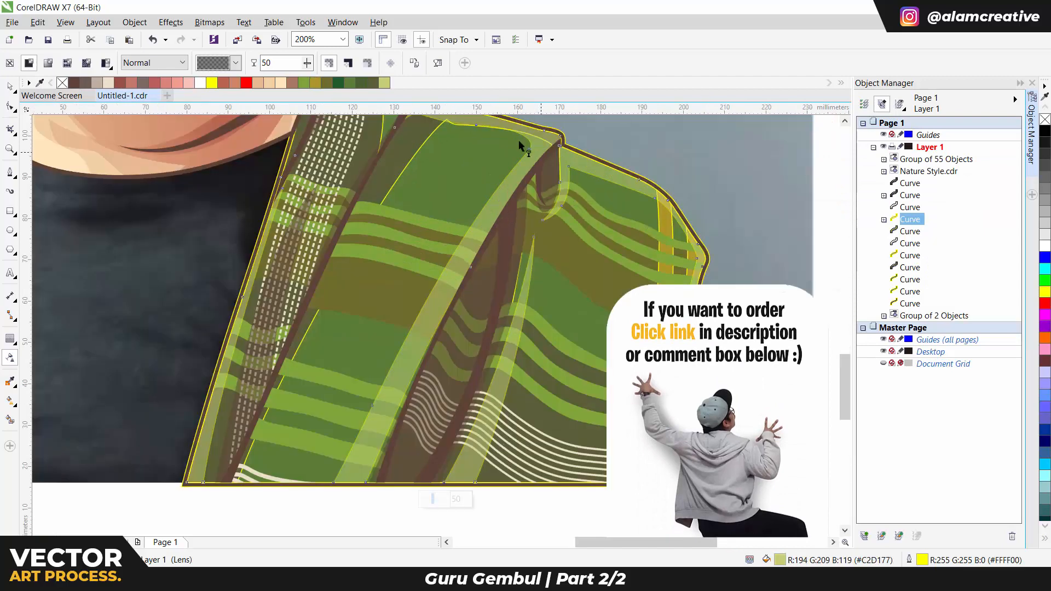
pyautogui.moveTo(307, 63); pyautogui.dragTo(328, 74)
# Refine the nodes of the highlight band along the middle fold near the scarf's hem
pyautogui.scroll(-1, 594, 202)
pyautogui.click(10, 106)
pyautogui.scroll(1, 500, 277)
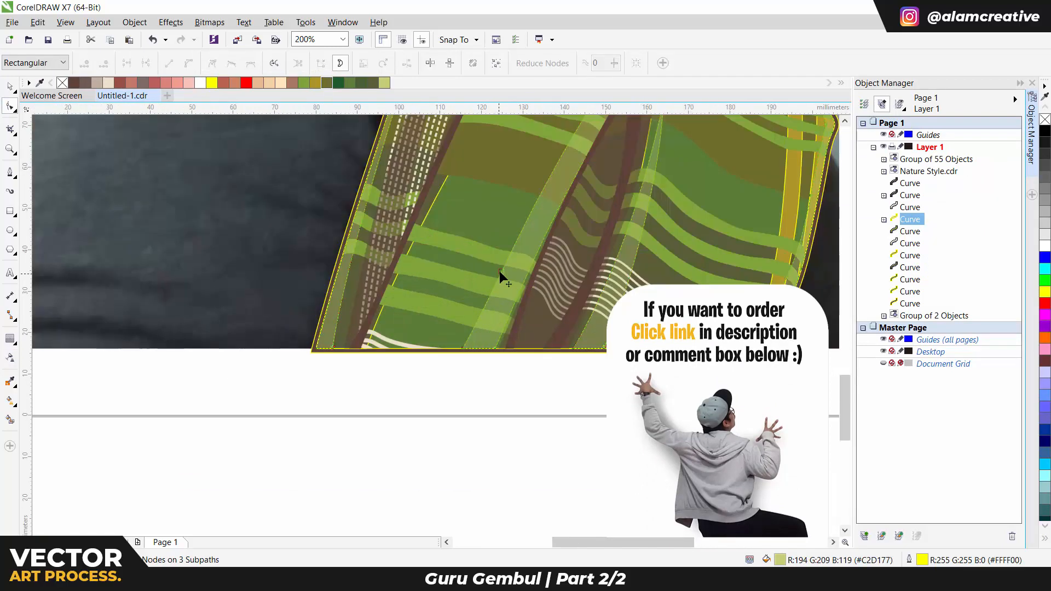
pyautogui.scroll(1, 463, 351)
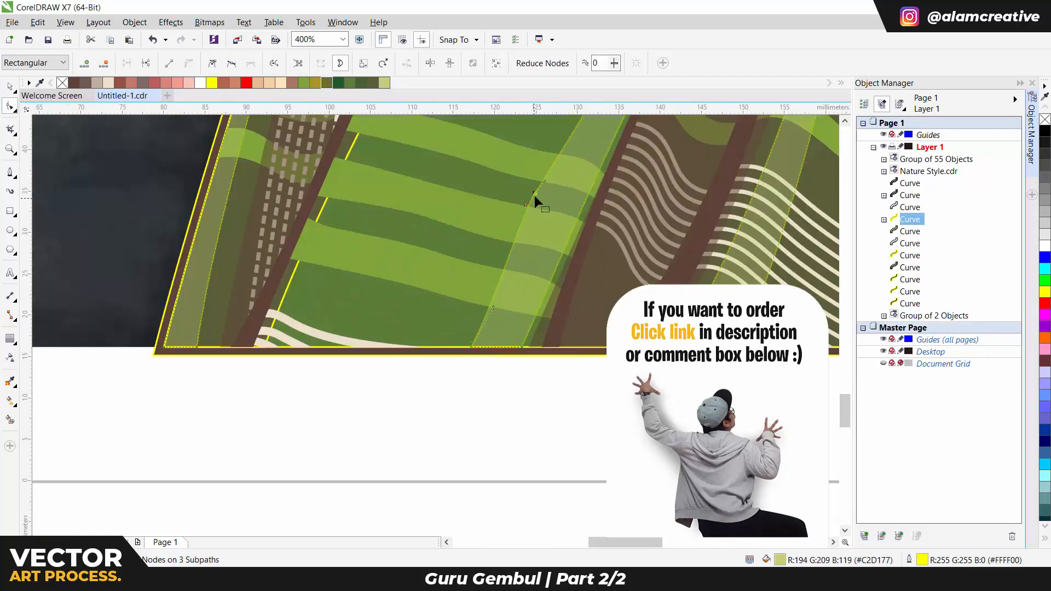
pyautogui.scroll(-2, 534, 196)
pyautogui.scroll(1, 582, 231)
pyautogui.scroll(-1, 469, 383)
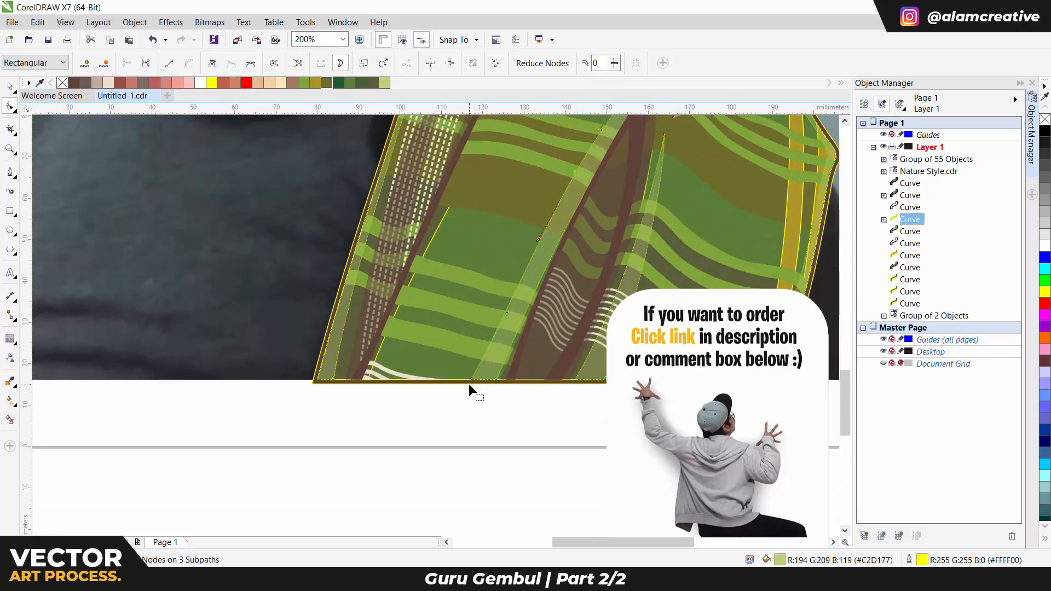
pyautogui.scroll(-1, 518, 341)
pyautogui.press('space')
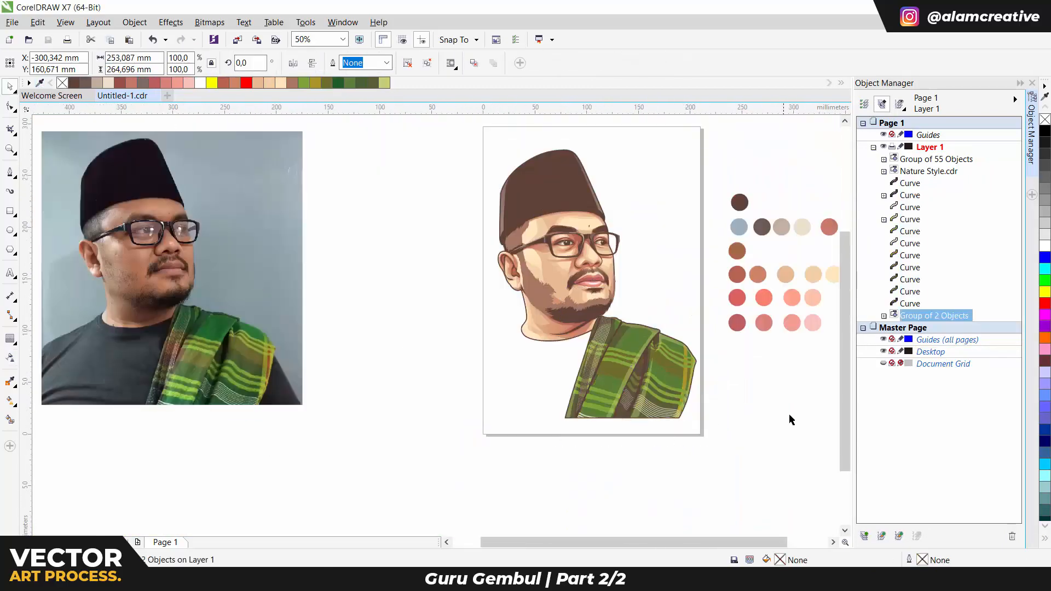
# Centre the photo on the page under the artwork and start the shirt outline along its bottom and left edges
pyautogui.press('p')
pyautogui.scroll(2, 705, 414)
pyautogui.press('space')
pyautogui.click(806, 436)
pyautogui.scroll(-2, 405, 390)
pyautogui.click(182, 431)
pyautogui.scroll(2, 176, 305)
pyautogui.click(201, 392)
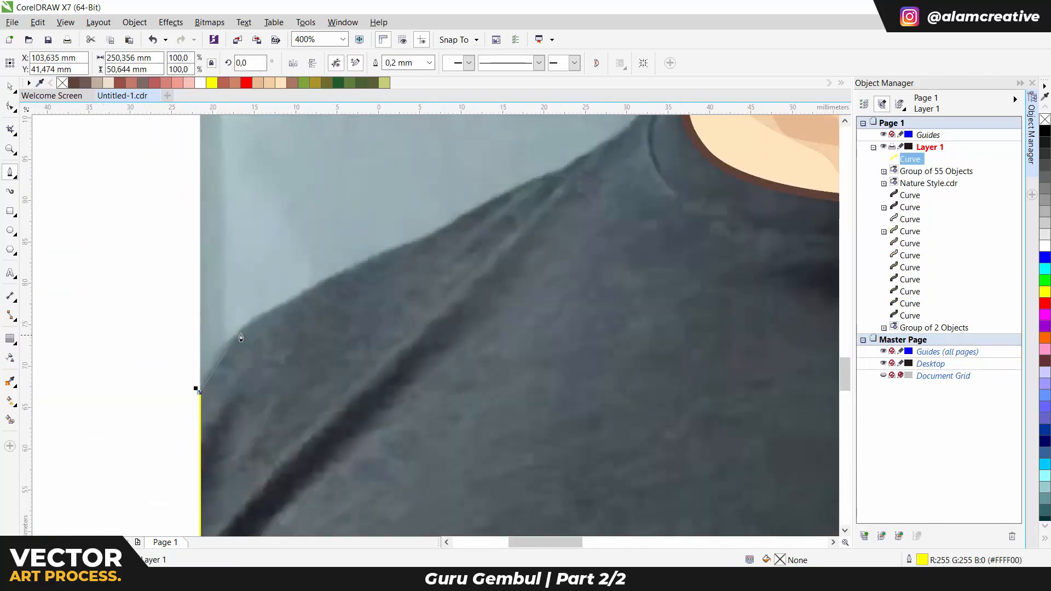
# Trace the shirt outline over the left shoulder and up to the neck
pyautogui.click(249, 325)
pyautogui.scroll(1, 528, 191)
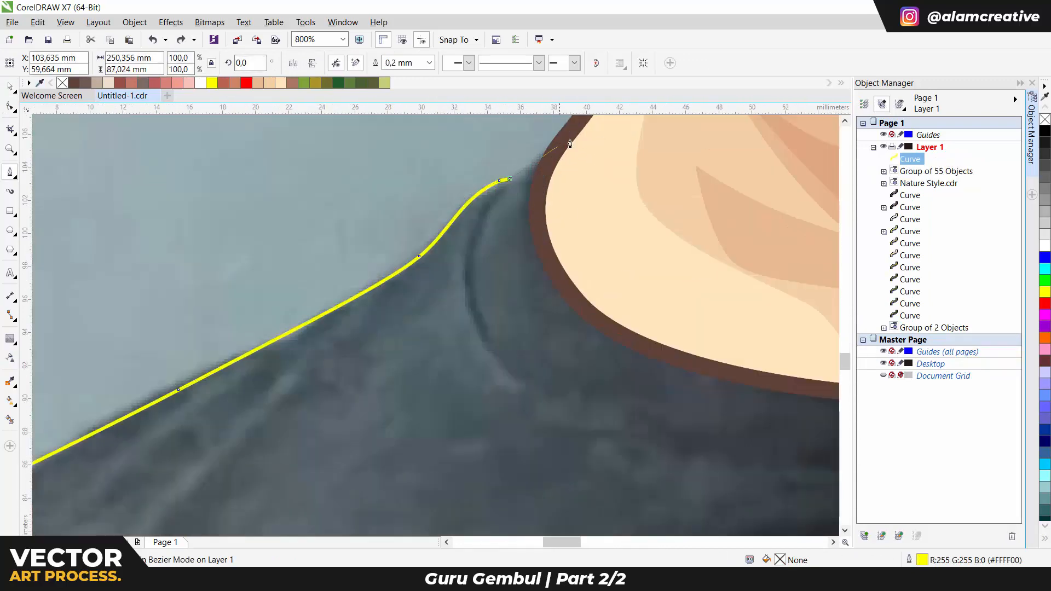
pyautogui.click(570, 146)
pyautogui.scroll(-2, 570, 146)
pyautogui.click(382, 251)
# Continue the shirt outline behind the scarf and down the right sleeve, closing it at the photo's bottom-right corner
pyautogui.scroll(-2, 383, 251)
pyautogui.click(385, 275)
pyautogui.scroll(-1, 385, 275)
pyautogui.moveTo(412, 299); pyautogui.dragTo(443, 361)
pyautogui.scroll(2, 467, 401)
pyautogui.click(474, 392)
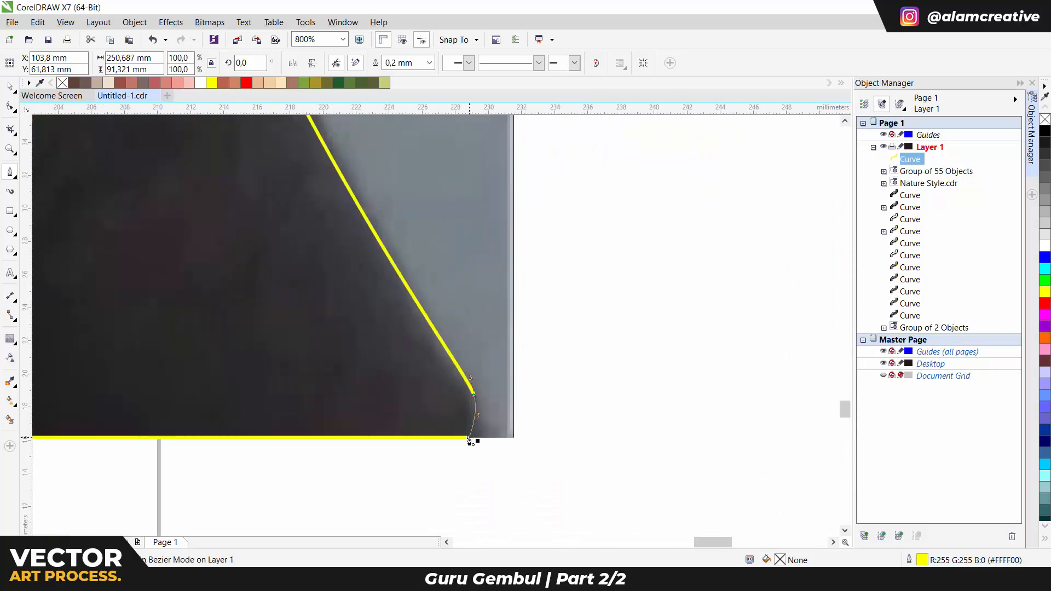
pyautogui.click(470, 437)
# Add an outer contour to the shirt outline, break it apart and give the curves a yellow outline
pyautogui.scroll(-1, 458, 458)
pyautogui.click(155, 367)
pyautogui.click(10, 339)
pyautogui.hotkey('ctrl', 'k')
pyautogui.press('space')
pyautogui.rightClick(216, 81)
pyautogui.scroll(-3, 566, 299)
# Draw a narrow fold shadow about 41 × 53 mm on the shirt's left sleeve
pyautogui.click(10, 173)
pyautogui.scroll(2, 288, 307)
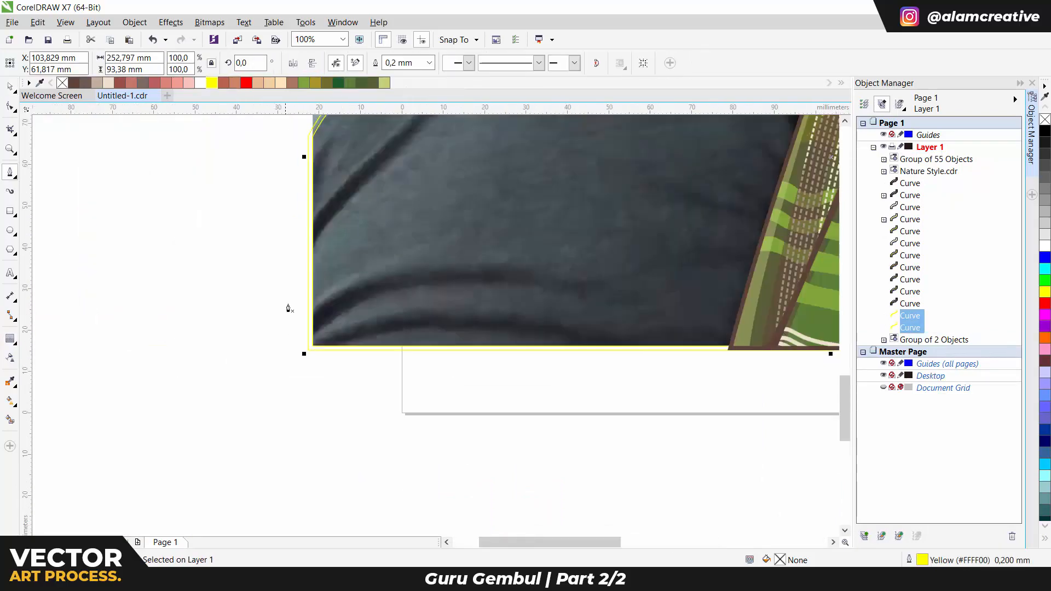
pyautogui.scroll(1, 289, 307)
pyautogui.click(451, 172)
pyautogui.moveTo(302, 331); pyautogui.dragTo(282, 370)
pyautogui.click(281, 391)
pyautogui.click(452, 171)
pyautogui.scroll(-1, 482, 214)
pyautogui.scroll(2, 451, 219)
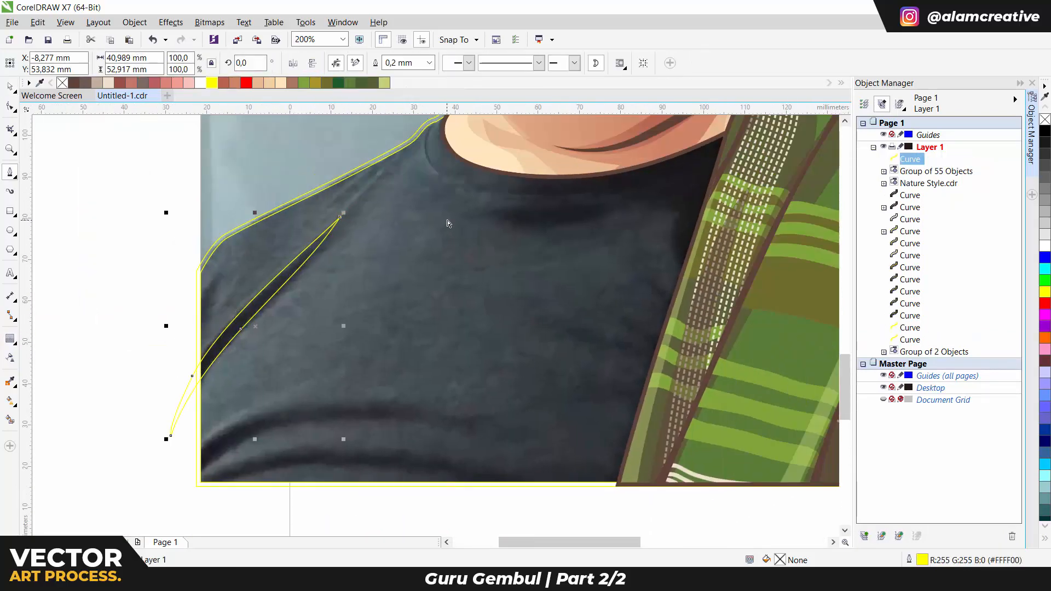
# Trace the shirt's shadow and collar-line shape about 86 × 55 mm beneath the neck, extending down beside the scarf
pyautogui.click(439, 150)
pyautogui.moveTo(389, 246); pyautogui.dragTo(390, 293)
pyautogui.scroll(-1, 400, 296)
pyautogui.scroll(1, 528, 366)
pyautogui.moveTo(491, 279); pyautogui.dragTo(638, 272)
pyautogui.click(676, 254)
pyautogui.scroll(-2, 675, 254)
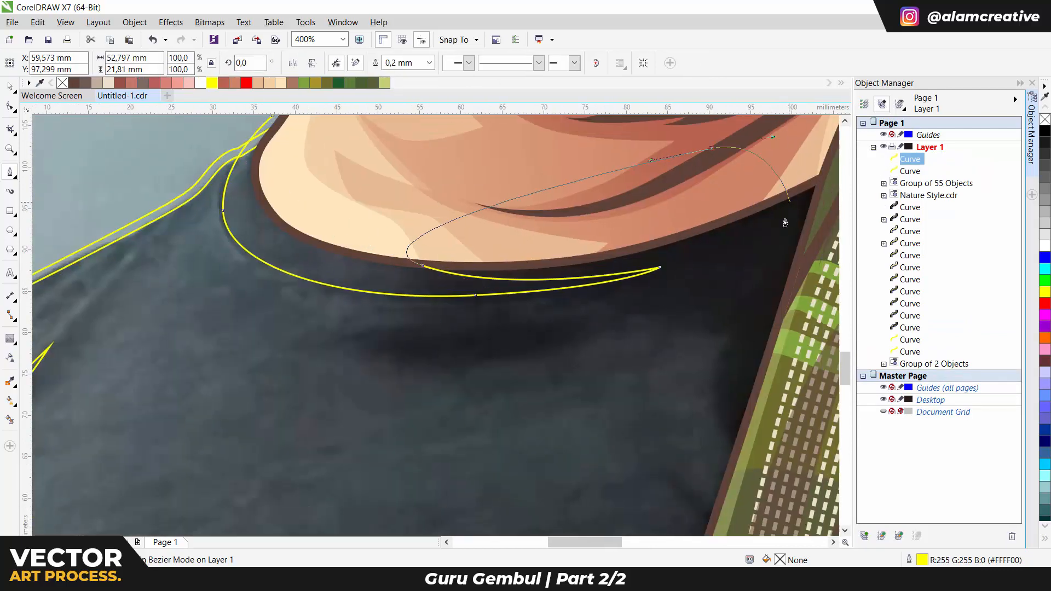
pyautogui.scroll(2, 568, 236)
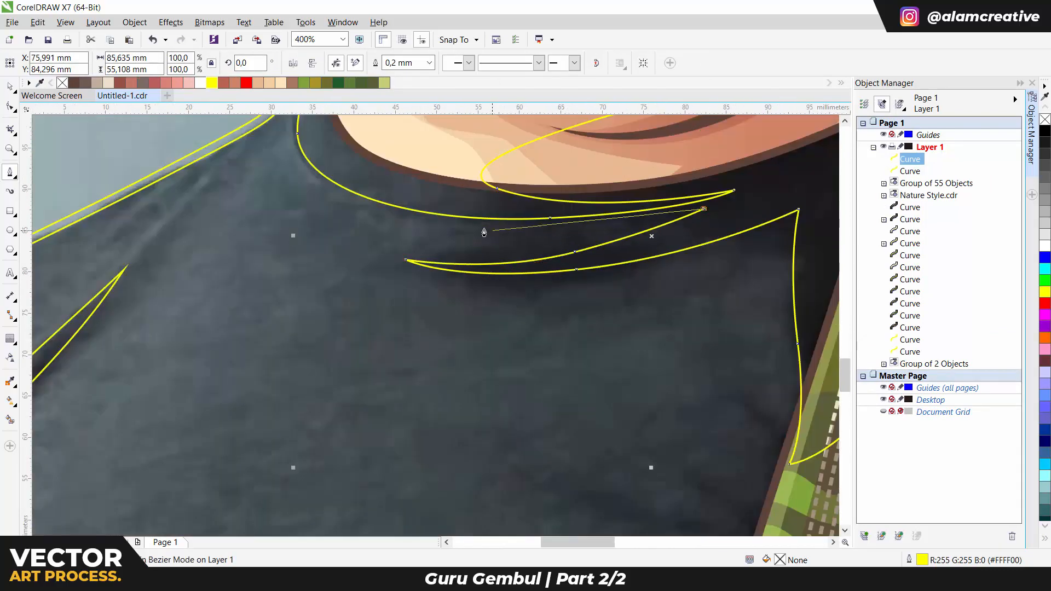
pyautogui.scroll(2, 484, 232)
pyautogui.scroll(-2, 417, 197)
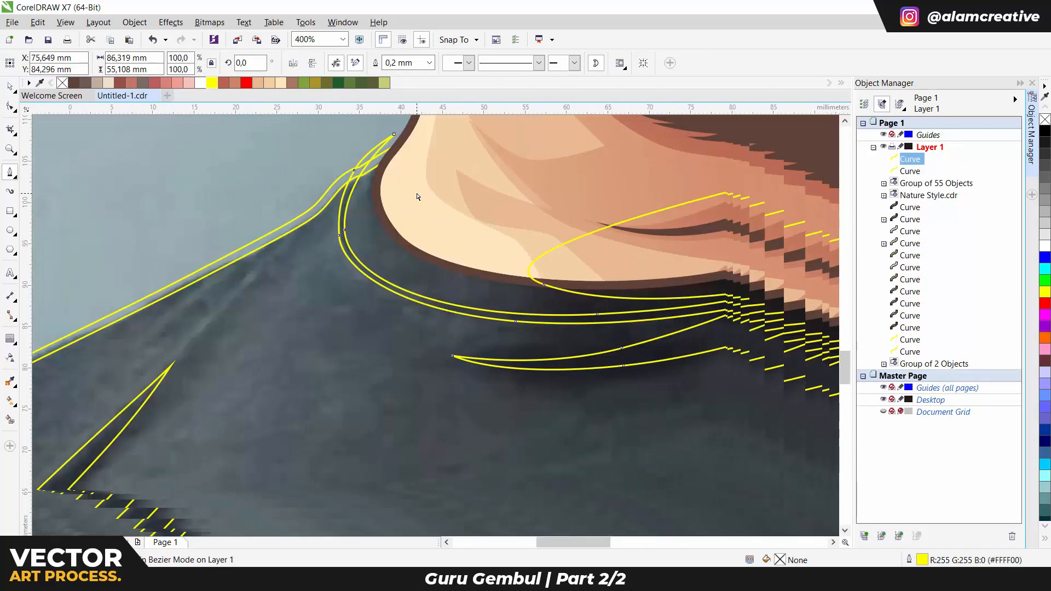
# Trace a curved fold shadow about 40 × 25 mm in the shirt's lower-left corner, extending past the photo's edge
pyautogui.scroll(-2, 419, 196)
pyautogui.click(180, 355)
pyautogui.scroll(1, 244, 302)
pyautogui.moveTo(257, 296); pyautogui.dragTo(315, 273)
pyautogui.click(422, 251)
pyautogui.moveTo(250, 275); pyautogui.dragTo(192, 290)
pyautogui.click(118, 341)
pyautogui.click(107, 419)
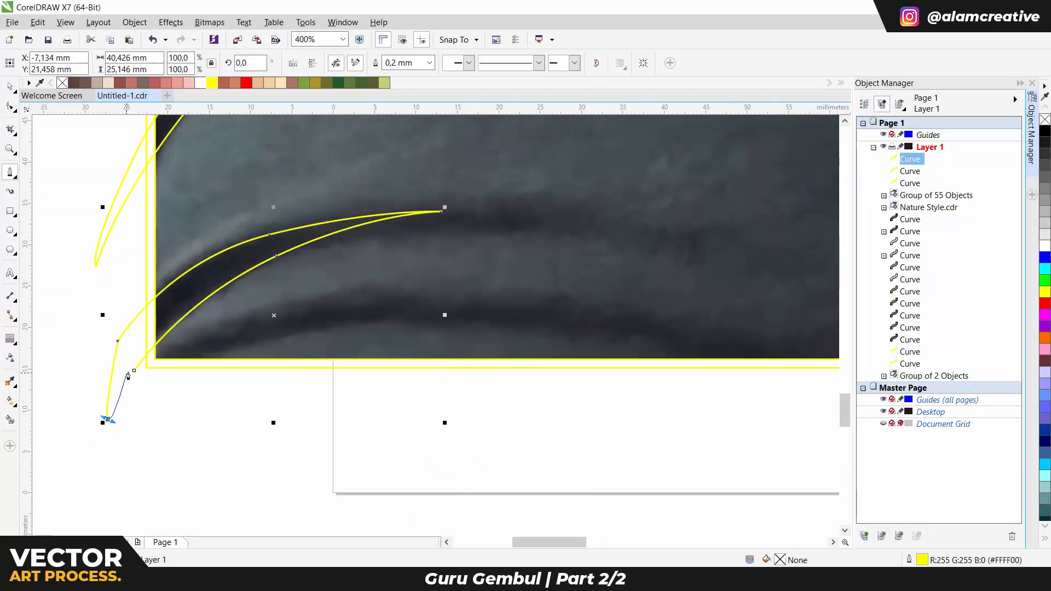
pyautogui.click(134, 371)
# Draw a second, lower fold shadow along the shirt's bottom edge below the curved fold
pyautogui.moveTo(605, 333); pyautogui.dragTo(383, 283)
pyautogui.click(77, 430)
pyautogui.press('Escape')
# Trace a closed shadow shape on the shirt's right sleeve, following the scarf's outer edge and overlapping the scarf
pyautogui.scroll(-2, 559, 307)
pyautogui.scroll(-1, 575, 307)
pyautogui.scroll(2, 767, 317)
pyautogui.moveTo(508, 383); pyautogui.dragTo(595, 290)
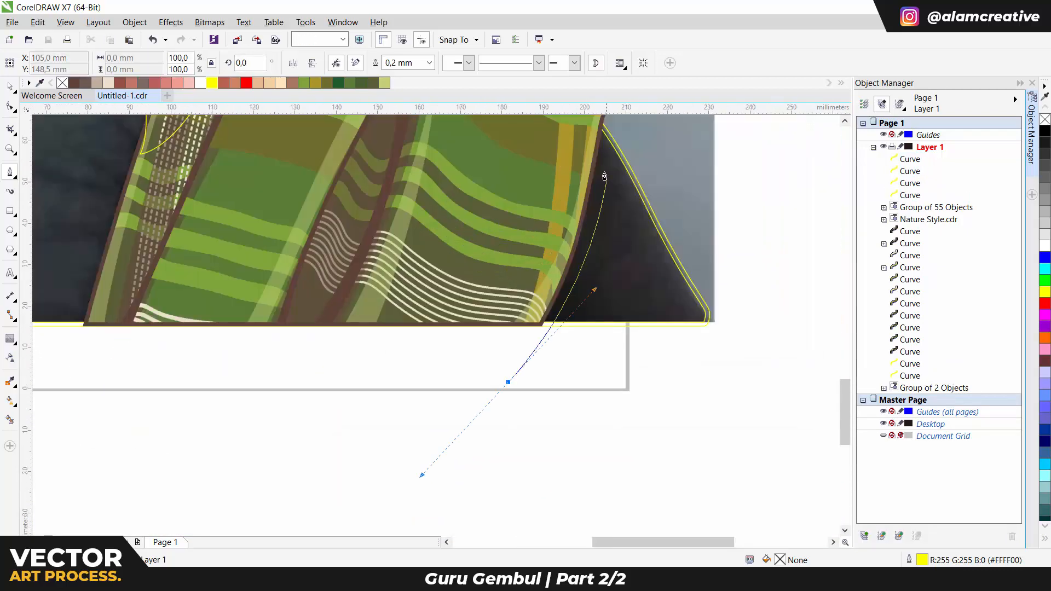
pyautogui.press('Escape')
pyautogui.moveTo(573, 376); pyautogui.dragTo(633, 215)
pyautogui.click(576, 127)
pyautogui.click(573, 376)
# Draw two small pointed fold shadows where the shirt's chest meets the scarf, the lower one about 10 × 7 mm
pyautogui.scroll(-2, 581, 199)
pyautogui.scroll(2, 390, 269)
pyautogui.moveTo(374, 248)
pyautogui.mouseDown()
pyautogui.moveTo(393, 268)
pyautogui.moveTo(451, 278)
pyautogui.mouseUp()
pyautogui.click(375, 247)
pyautogui.scroll(-2, 446, 346)
pyautogui.scroll(3, 434, 338)
pyautogui.moveTo(373, 317); pyautogui.dragTo(406, 342)
pyautogui.moveTo(457, 359); pyautogui.dragTo(476, 348)
pyautogui.click(373, 317)
pyautogui.scroll(-2, 438, 346)
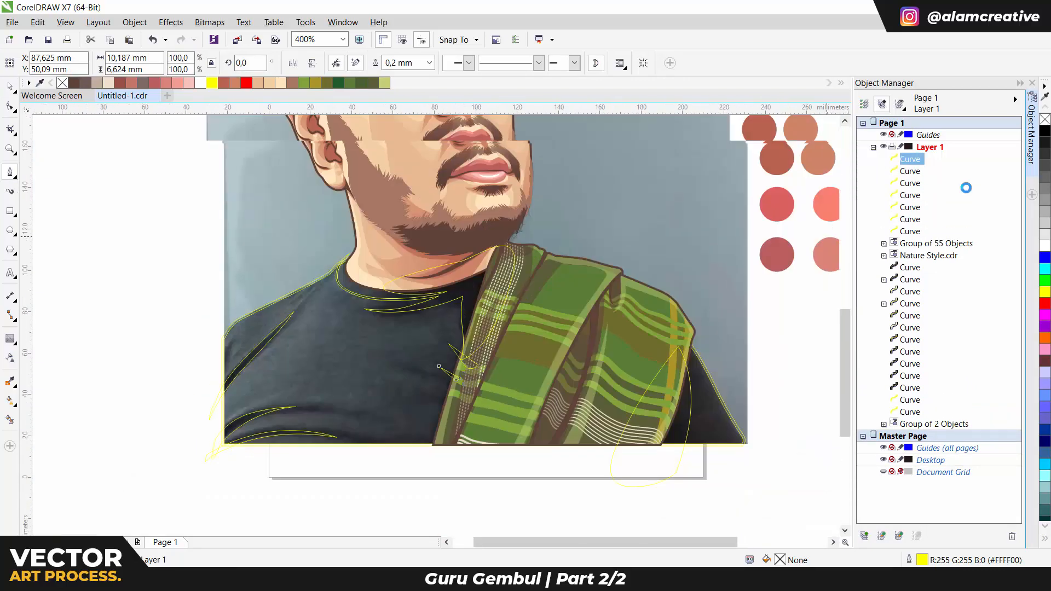
# Group the eight shirt shadow curves and fill their parts inside the shirt outline dark brown
pyautogui.scroll(2, 328, 340)
pyautogui.keyDown('shift'); pyautogui.click(910, 231); pyautogui.keyUp('shift')
pyautogui.hotkey('ctrl', 'g')
pyautogui.scroll(-3, 329, 340)
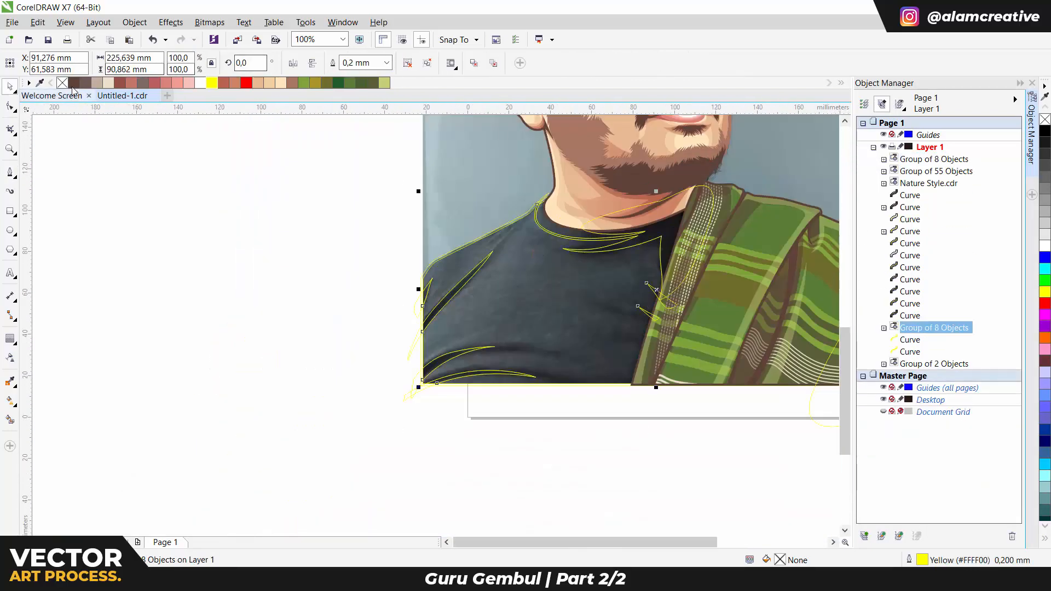
# Trace a mid-tone shape about 47 × 68 mm over the right sleeve and the scarf's outer edge
pyautogui.click(10, 173)
pyautogui.scroll(2, 602, 273)
pyautogui.click(696, 326)
pyautogui.click(704, 404)
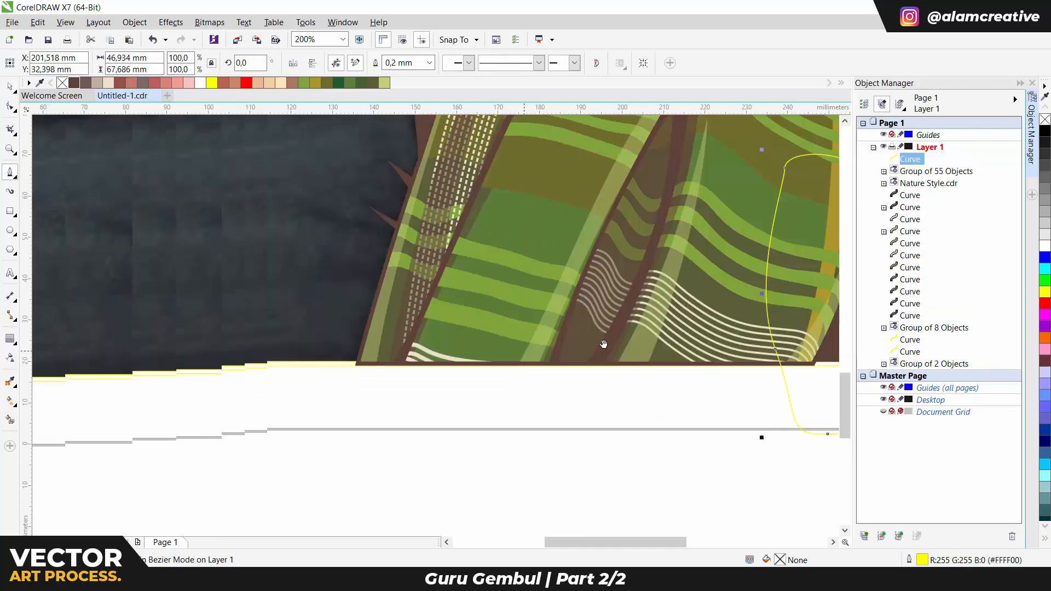
# Start a mid-tone outline along the shirt's lower-left folds, running from beyond the photo's edge toward the scarf
pyautogui.moveTo(604, 344); pyautogui.dragTo(822, 334)
pyautogui.click(404, 370)
pyautogui.click(410, 352)
pyautogui.moveTo(556, 308); pyautogui.dragTo(624, 309)
pyautogui.moveTo(732, 328); pyautogui.dragTo(509, 281)
pyautogui.moveTo(585, 296); pyautogui.dragTo(646, 314)
pyautogui.hotkey('ctrl', 'z')
pyautogui.moveTo(536, 288); pyautogui.dragTo(576, 299)
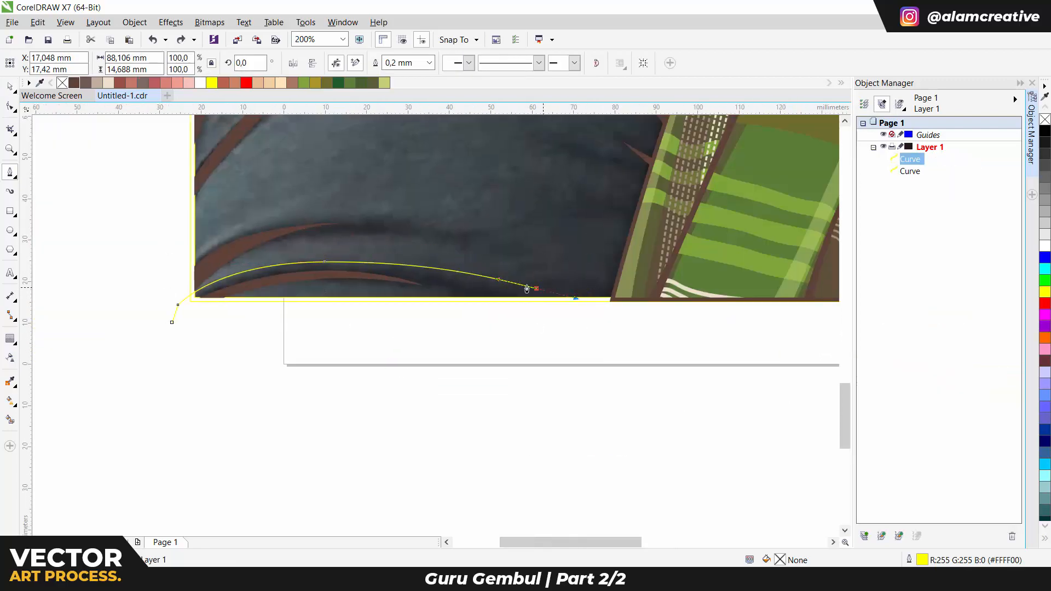
pyautogui.click(201, 287)
# Continue the mid-tone outline back along the lower folds and up the chest with pointed fold tips
pyautogui.moveTo(357, 236); pyautogui.dragTo(514, 344)
pyautogui.moveTo(541, 340); pyautogui.dragTo(567, 342)
pyautogui.click(592, 277)
pyautogui.click(561, 246)
pyautogui.click(532, 218)
pyautogui.moveTo(569, 230); pyautogui.dragTo(569, 286)
pyautogui.moveTo(595, 304); pyautogui.dragTo(617, 305)
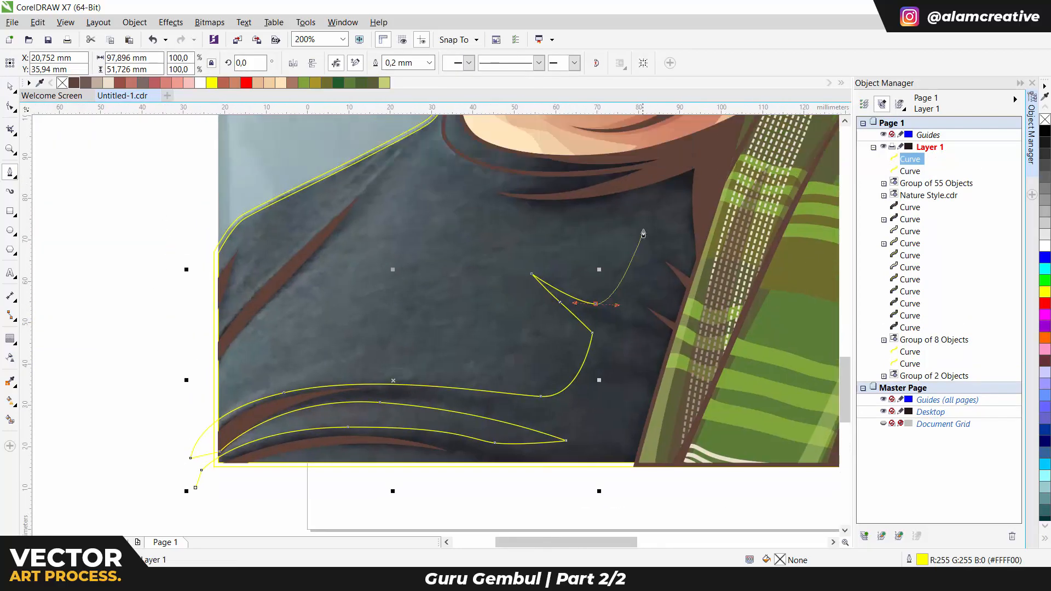
# Finish the shirt's mid-tone curves around the collar and on the left sleeve, and group them
pyautogui.scroll(2, 459, 161)
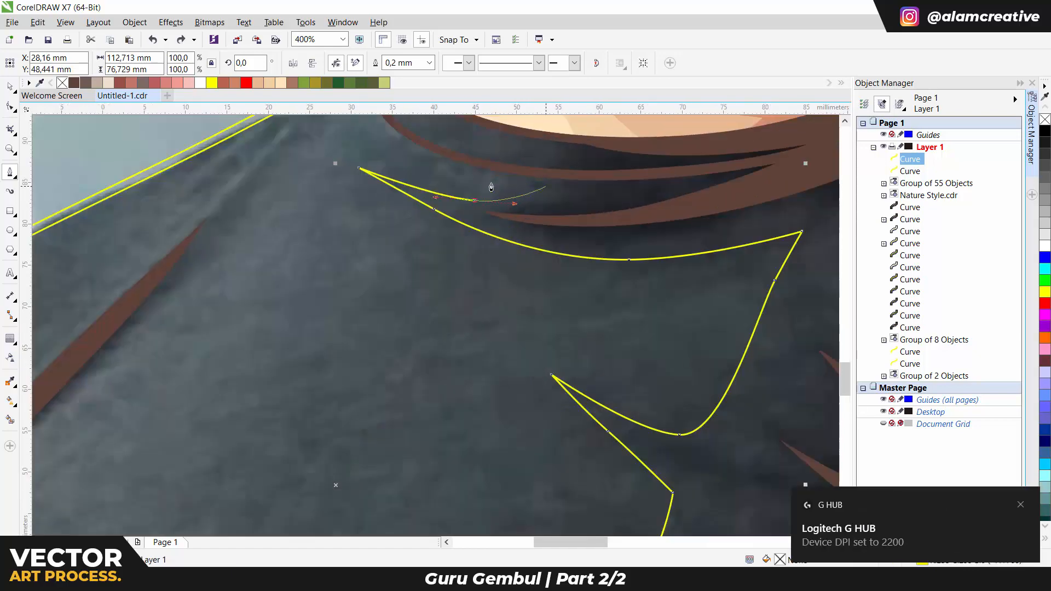
pyautogui.scroll(-3, 491, 187)
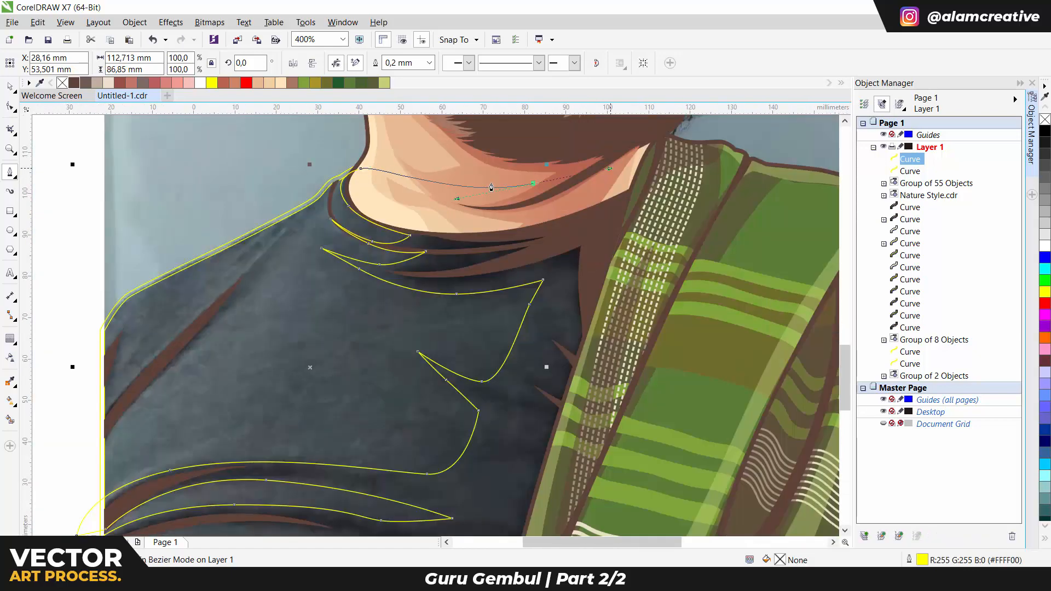
pyautogui.scroll(1, 491, 187)
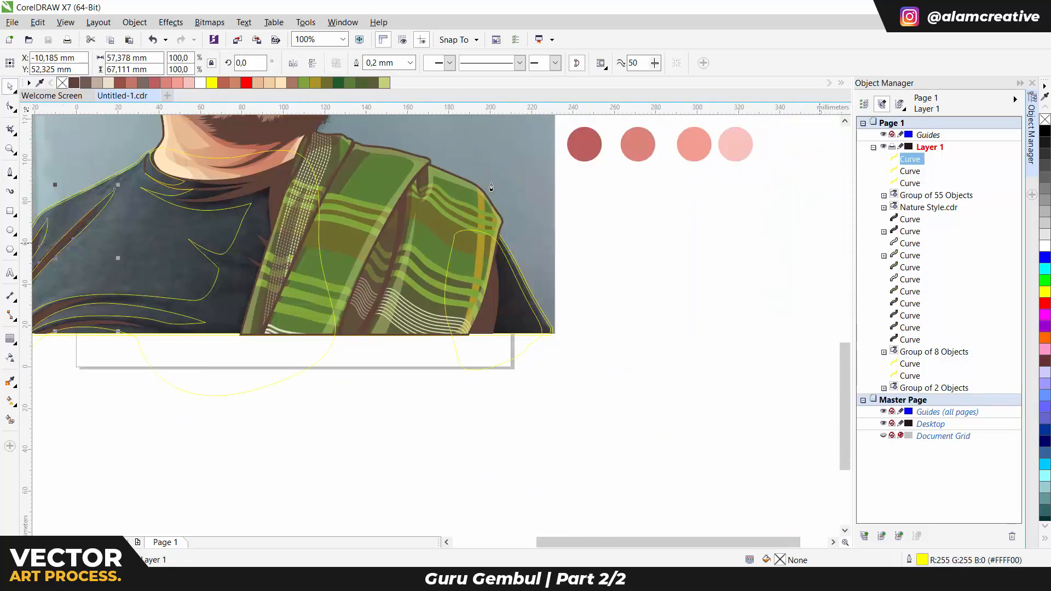
pyautogui.hotkey('ctrl', 'g')
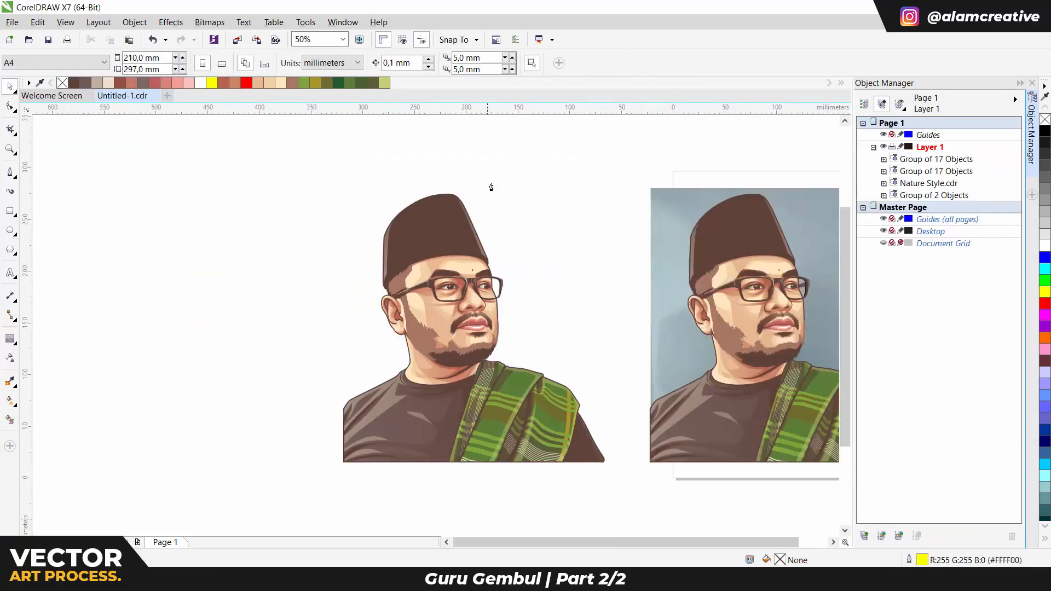
# Draw a background rectangle about 263 × 274 mm around the separate portrait copy and send it to the back
pyautogui.click(10, 212)
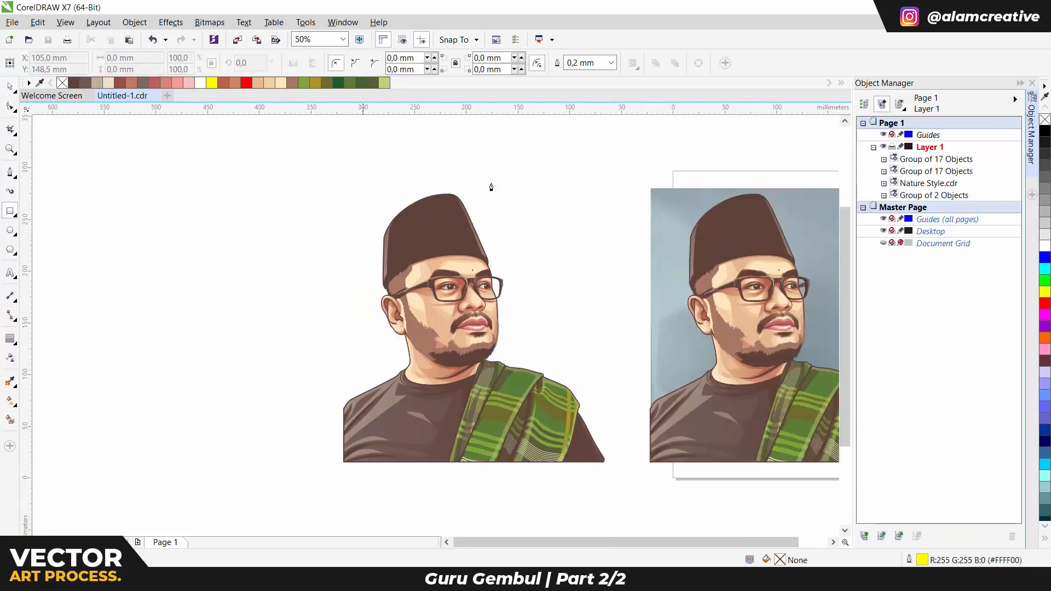
pyautogui.moveTo(344, 461); pyautogui.dragTo(617, 177)
pyautogui.press('space')
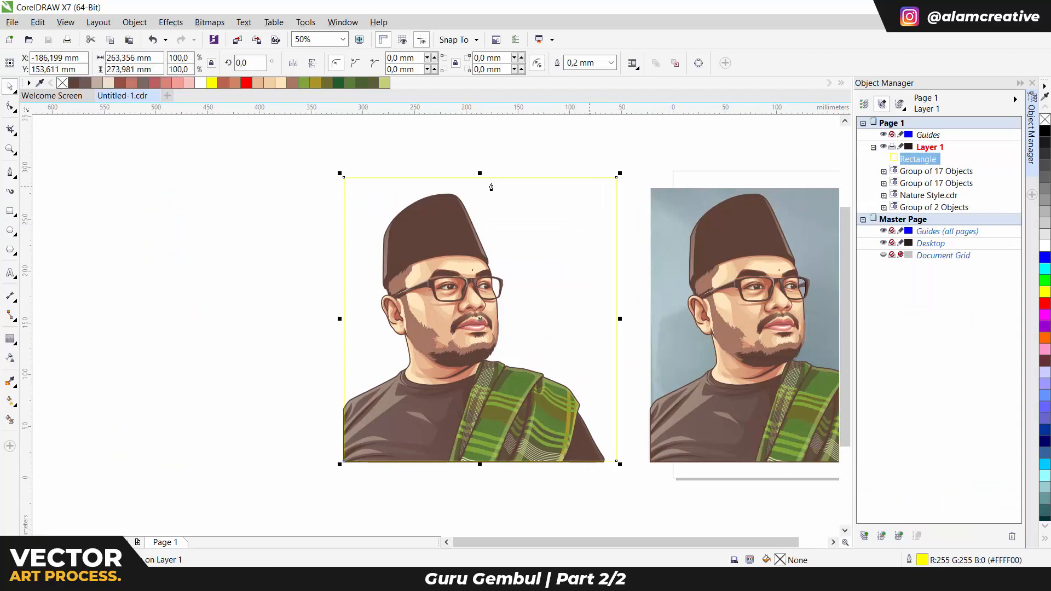
pyautogui.hotkey('shift', 'pagedown')
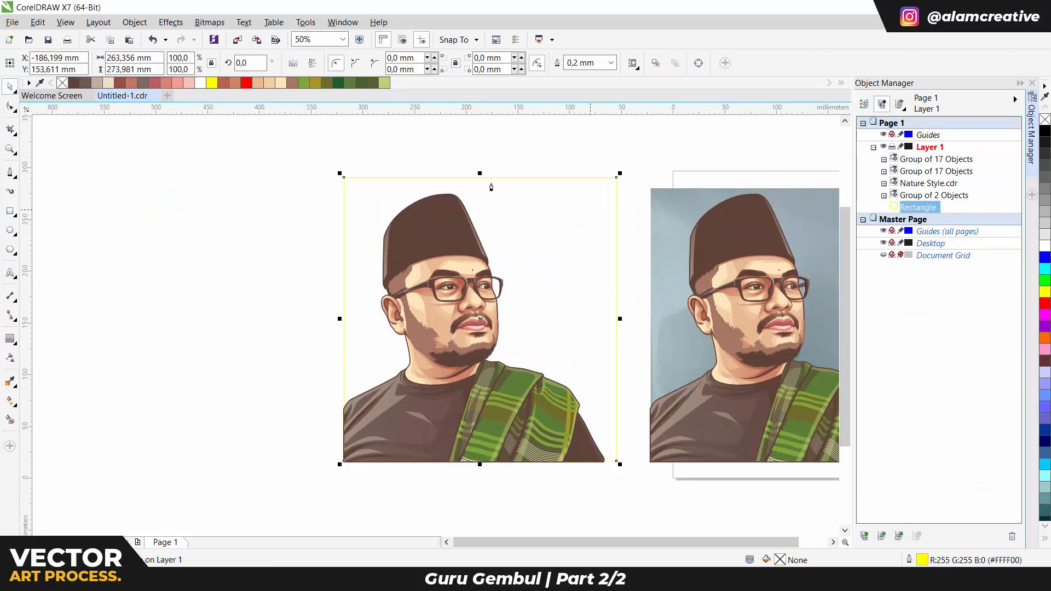
# PowerClip the portrait copy inside the background rectangle
pyautogui.rightClick(469, 244)
pyautogui.click(510, 252)
pyautogui.click(344, 192)
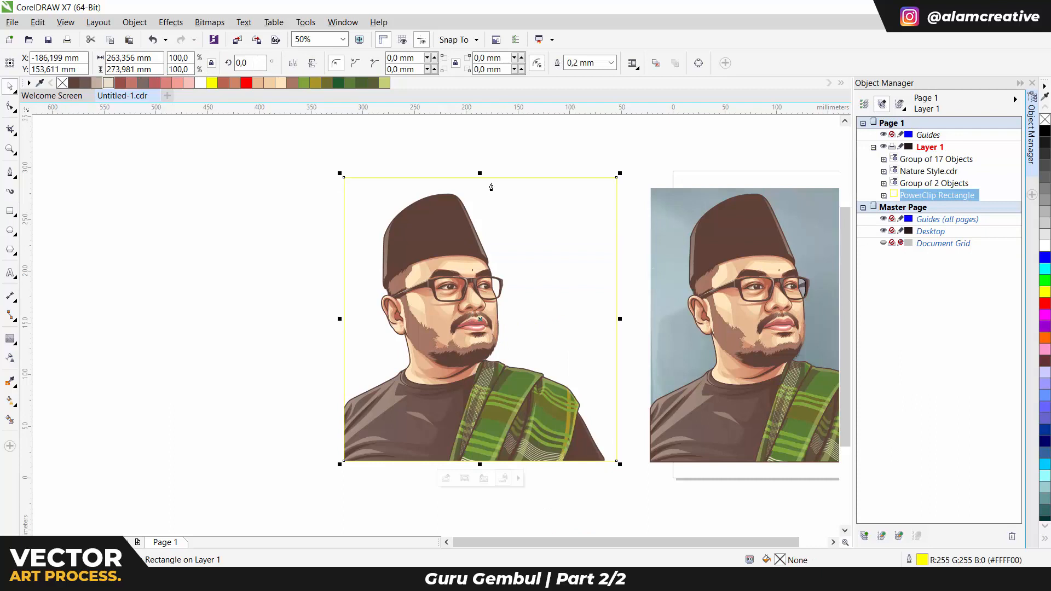
# Fill the PowerClip rectangle with beige #C2B09C and remove its outline
pyautogui.click(97, 82)
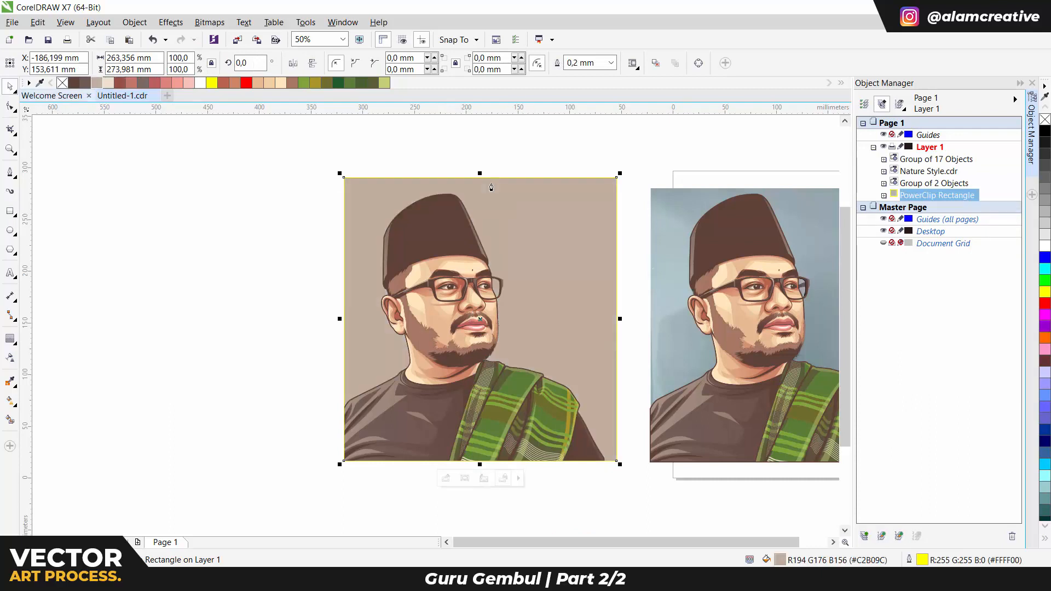
pyautogui.moveTo(463, 317); pyautogui.dragTo(625, 463)
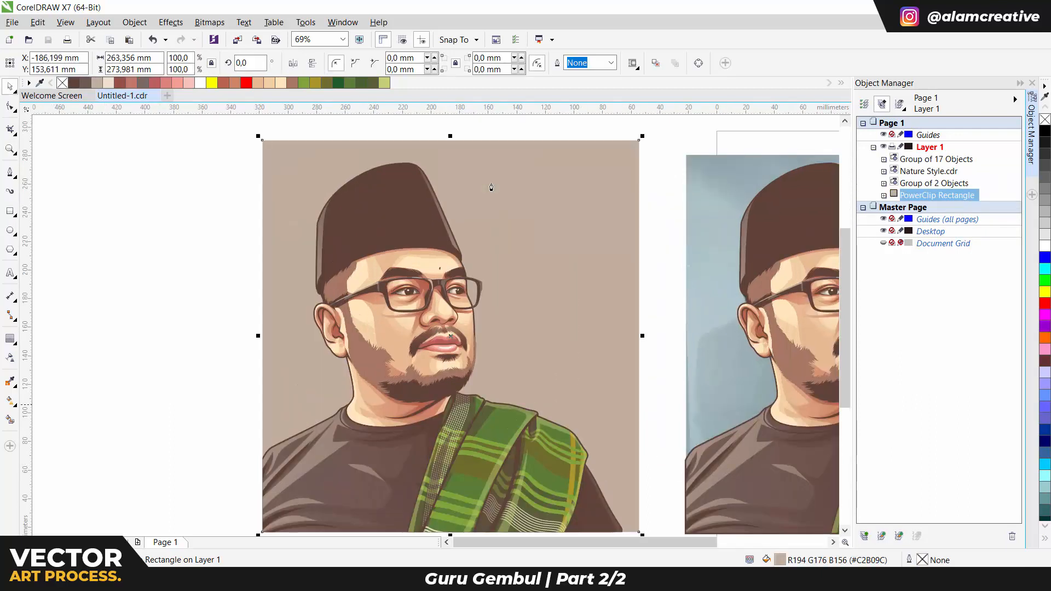
pyautogui.click(650, 380)
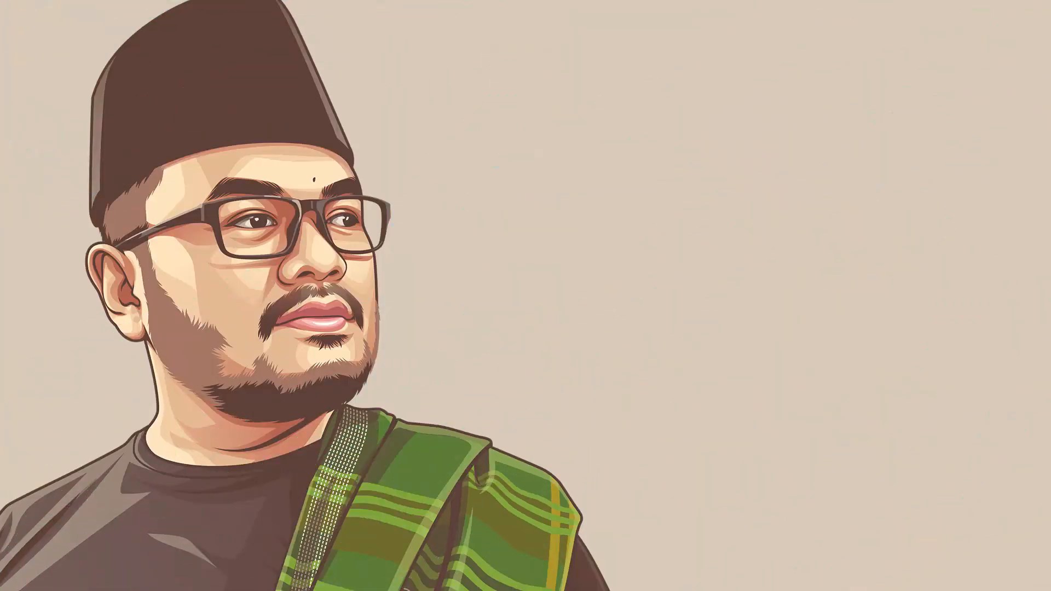